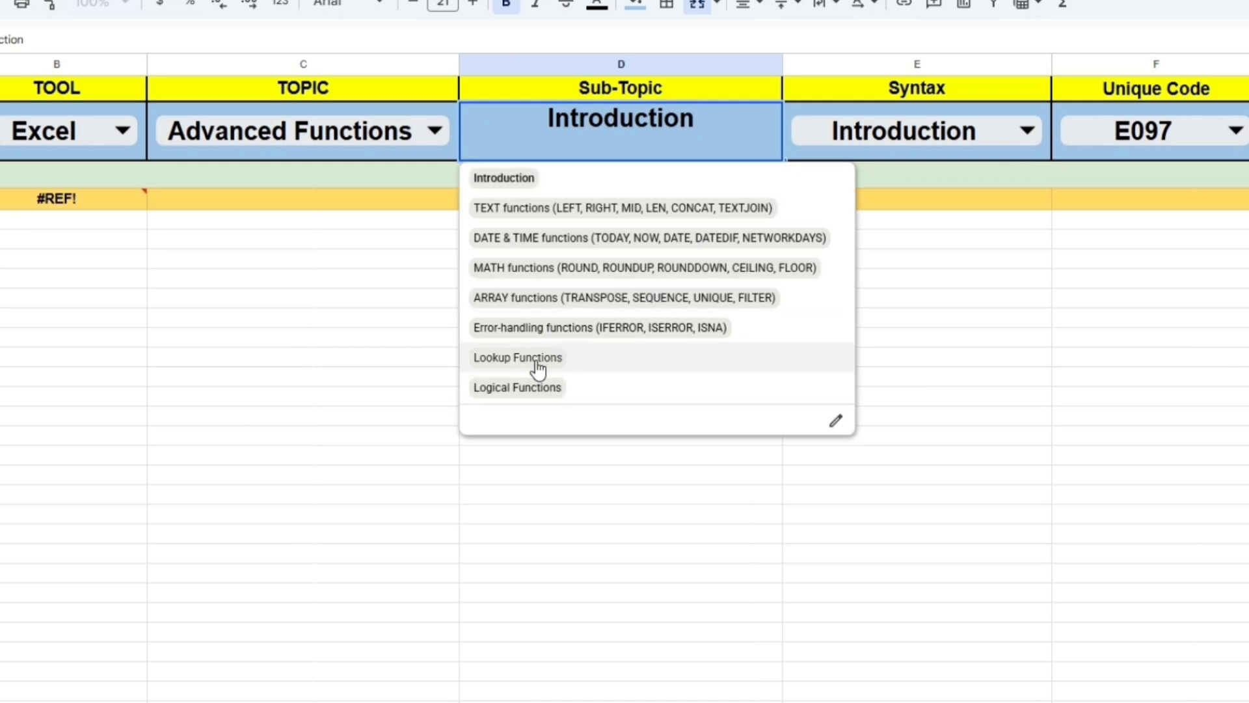
# Set the Sub-Topic to Lookup Functions and the Syntax to VLOOKUP()
pyautogui.click(511, 360)
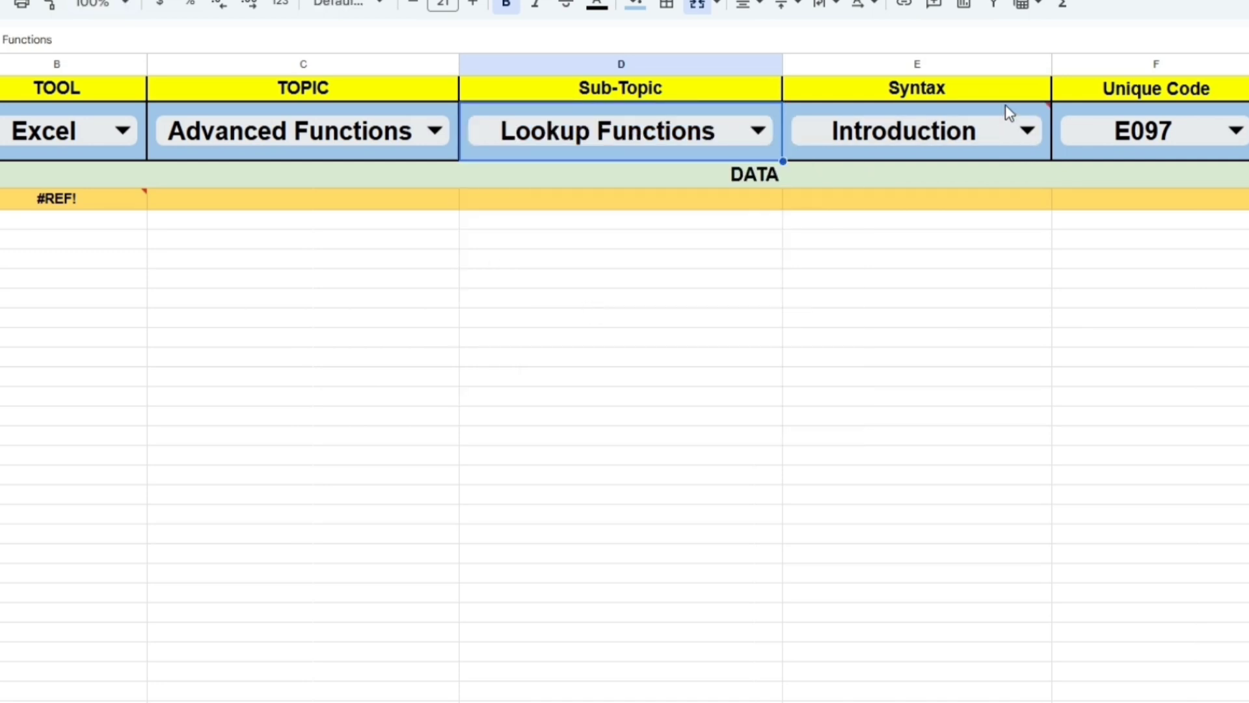
pyautogui.click(1025, 133)
pyautogui.click(821, 180)
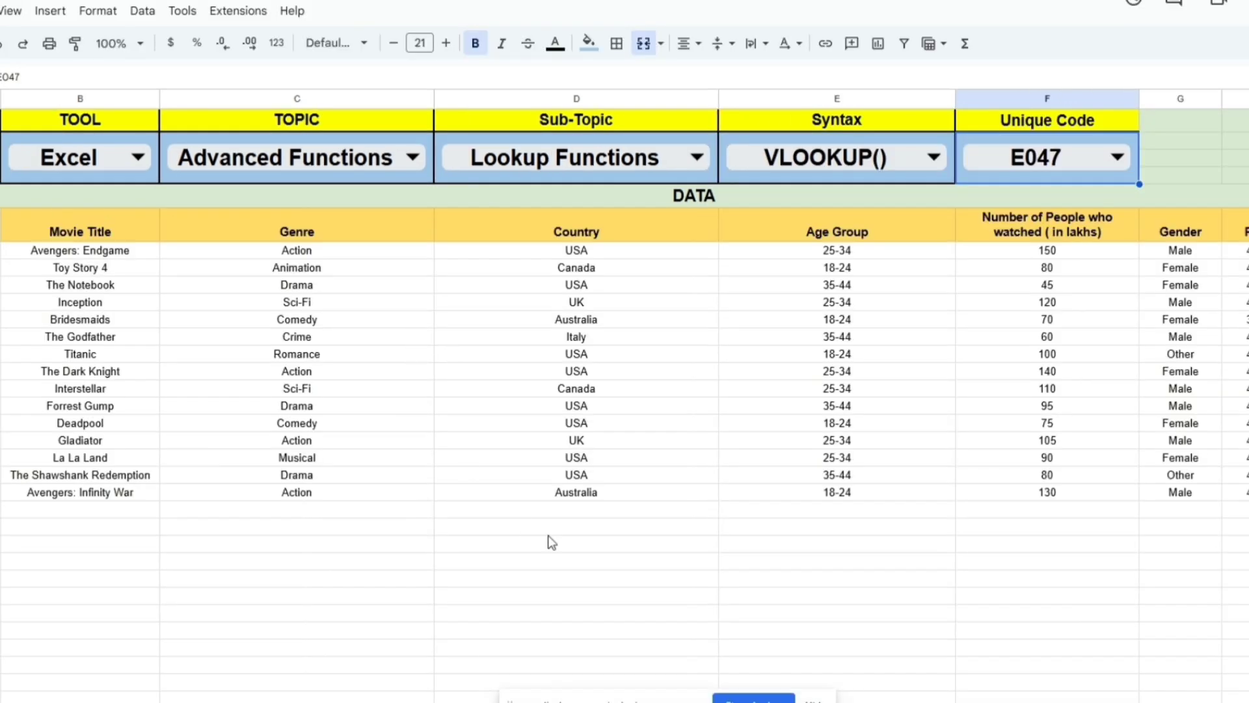
# Examine the movie data's header row, starting from Movie Title
pyautogui.click(120, 235)
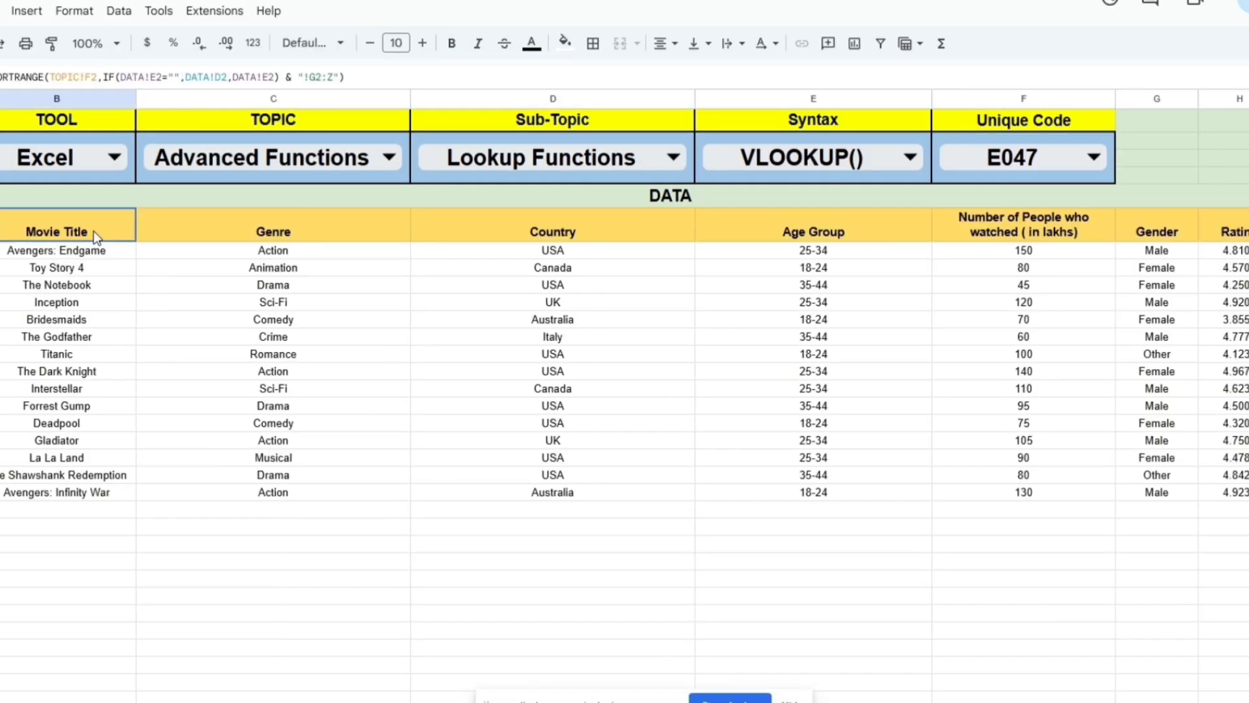
pyautogui.hotkey('shift', 'Right')
pyautogui.hotkey('shift', 'Right')
pyautogui.hotkey('shift', 'Right')
pyautogui.hotkey('shift', 'Right')
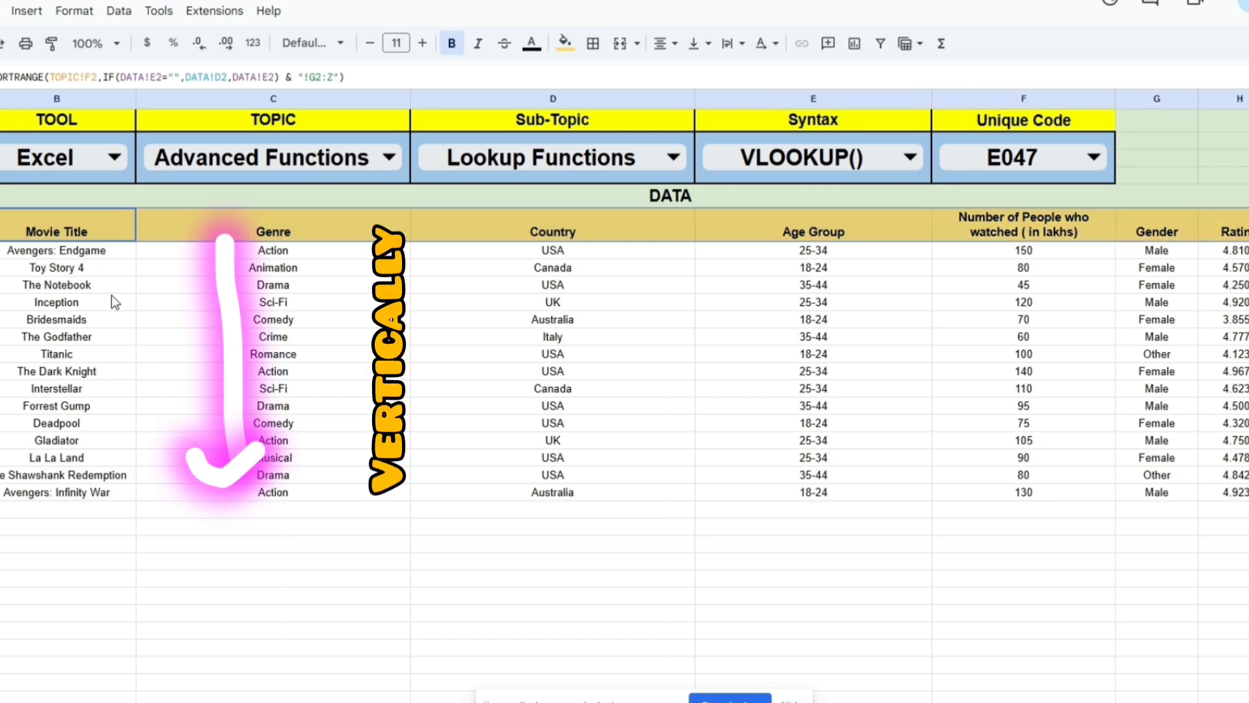
pyautogui.click(114, 235)
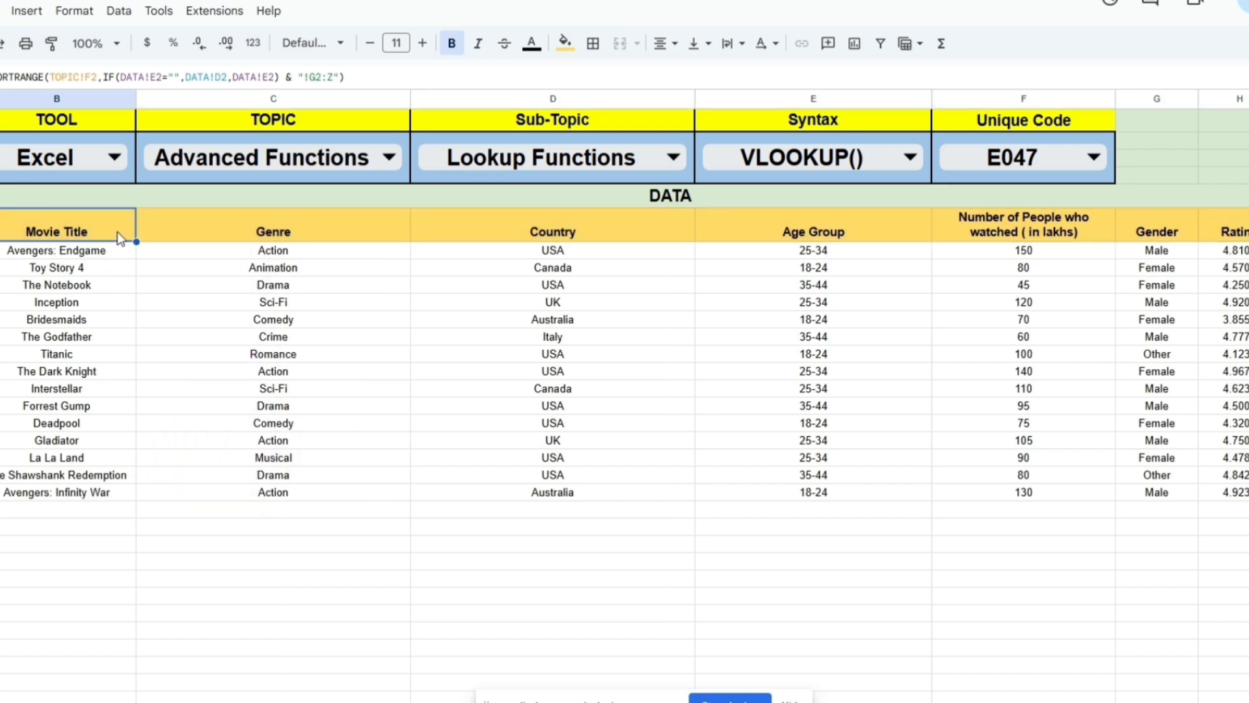
# Examine the movie names listed down the Movie Title column, from Avengers: Endgame to Avengers: Infinity War
pyautogui.click(118, 256)
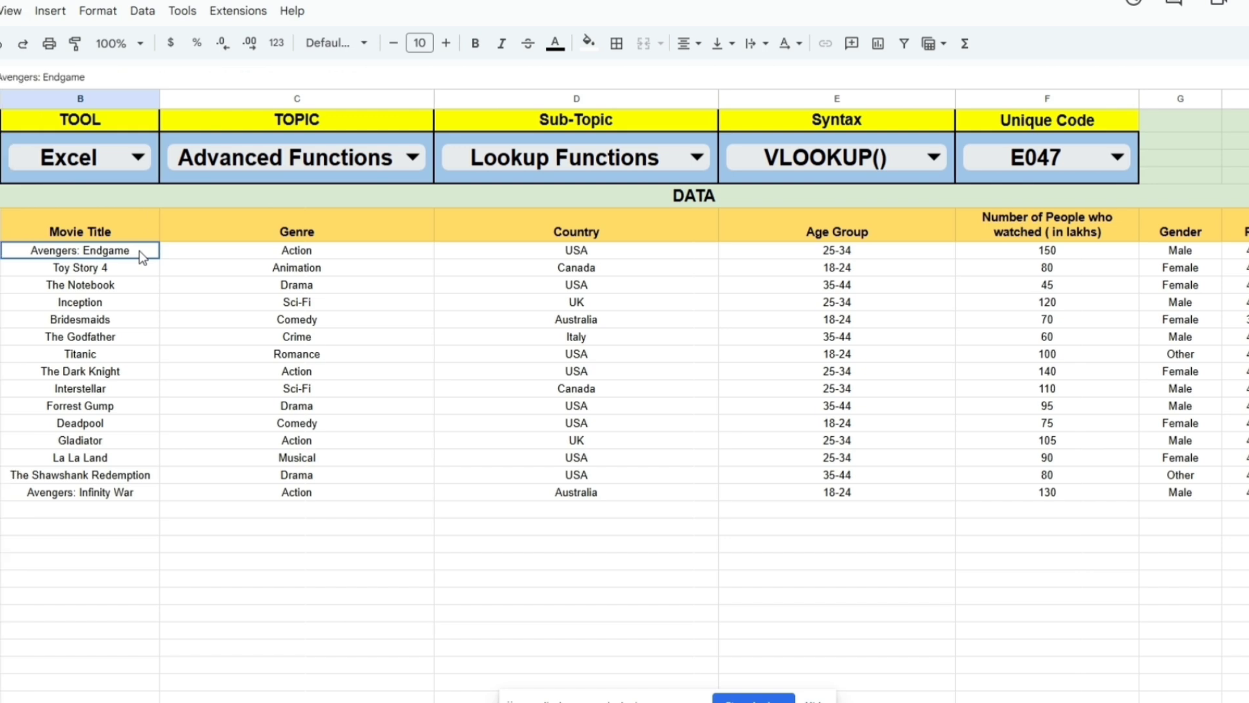
pyautogui.hotkey('shift', 'Down')
pyautogui.hotkey('shift', 'Down')
pyautogui.hotkey('shift', 'Down')
pyautogui.hotkey('shift', 'Down')
pyautogui.hotkey('shift', 'Down')
pyautogui.hotkey('shift', 'Down')
pyautogui.hotkey('shift', 'Down')
pyautogui.hotkey('shift', 'Down')
pyautogui.hotkey('shift', 'Down')
pyautogui.hotkey('shift', 'Down')
pyautogui.hotkey('shift', 'Down')
pyautogui.hotkey('shift', 'Down')
pyautogui.hotkey('shift', 'Down')
pyautogui.hotkey('shift', 'Down')
pyautogui.hotkey('shift', 'Down')
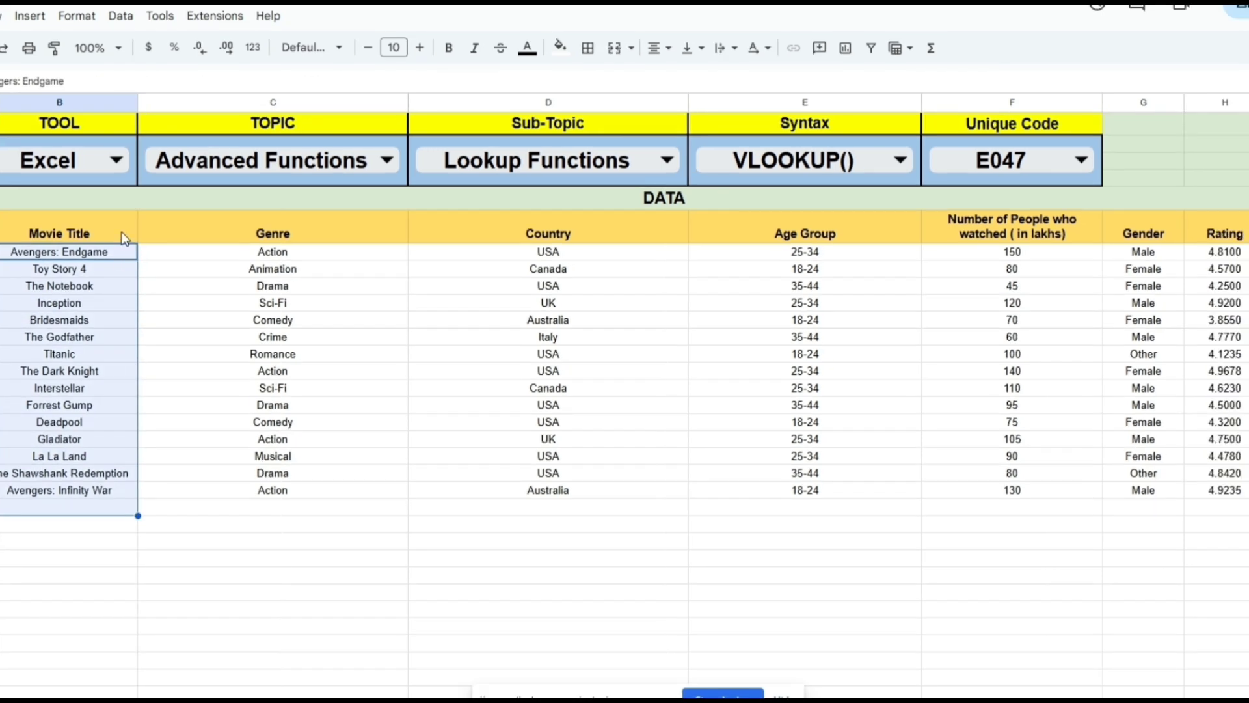
pyautogui.click(123, 231)
pyautogui.click(123, 255)
pyautogui.moveTo(123, 255); pyautogui.dragTo(127, 507)
# Examine the Genre, Age Group, number of viewers, Gender and Rating columns, ending at the Movie Title header
pyautogui.click(333, 233)
pyautogui.click(337, 258)
pyautogui.moveTo(340, 263); pyautogui.dragTo(341, 479)
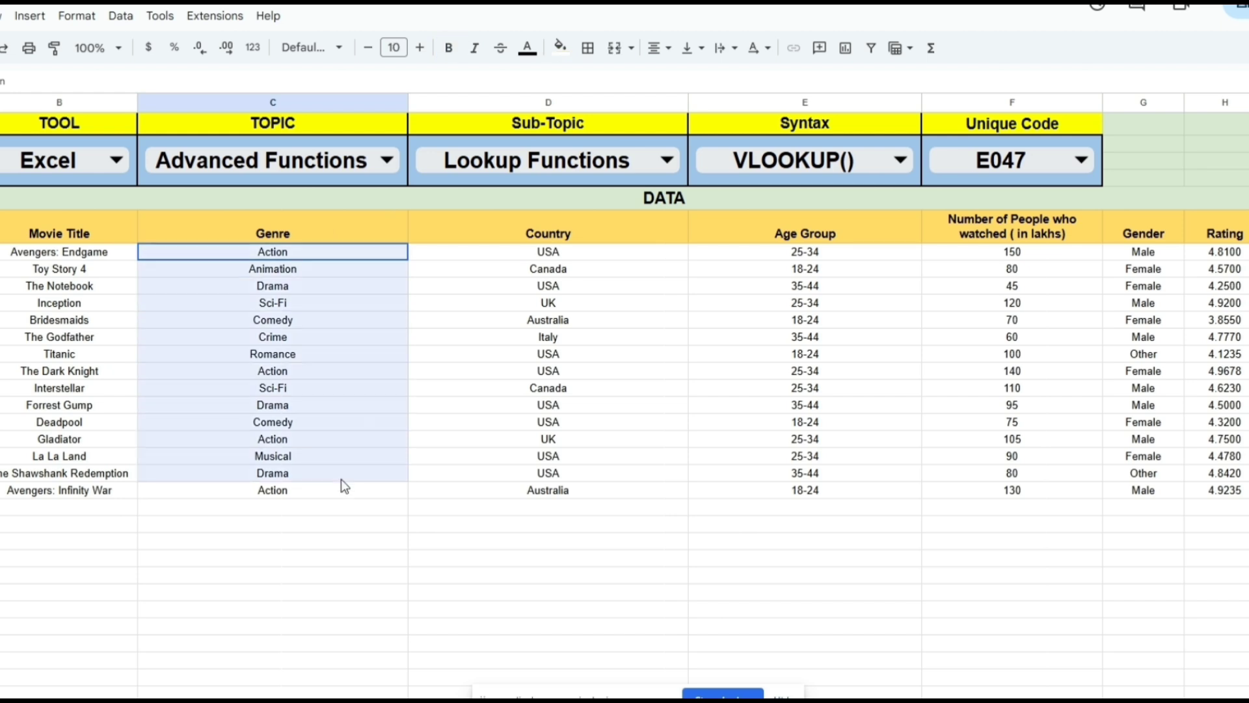
pyautogui.click(846, 232)
pyautogui.click(1048, 232)
pyautogui.moveTo(1052, 259); pyautogui.dragTo(1093, 496)
pyautogui.click(1144, 233)
pyautogui.click(1225, 233)
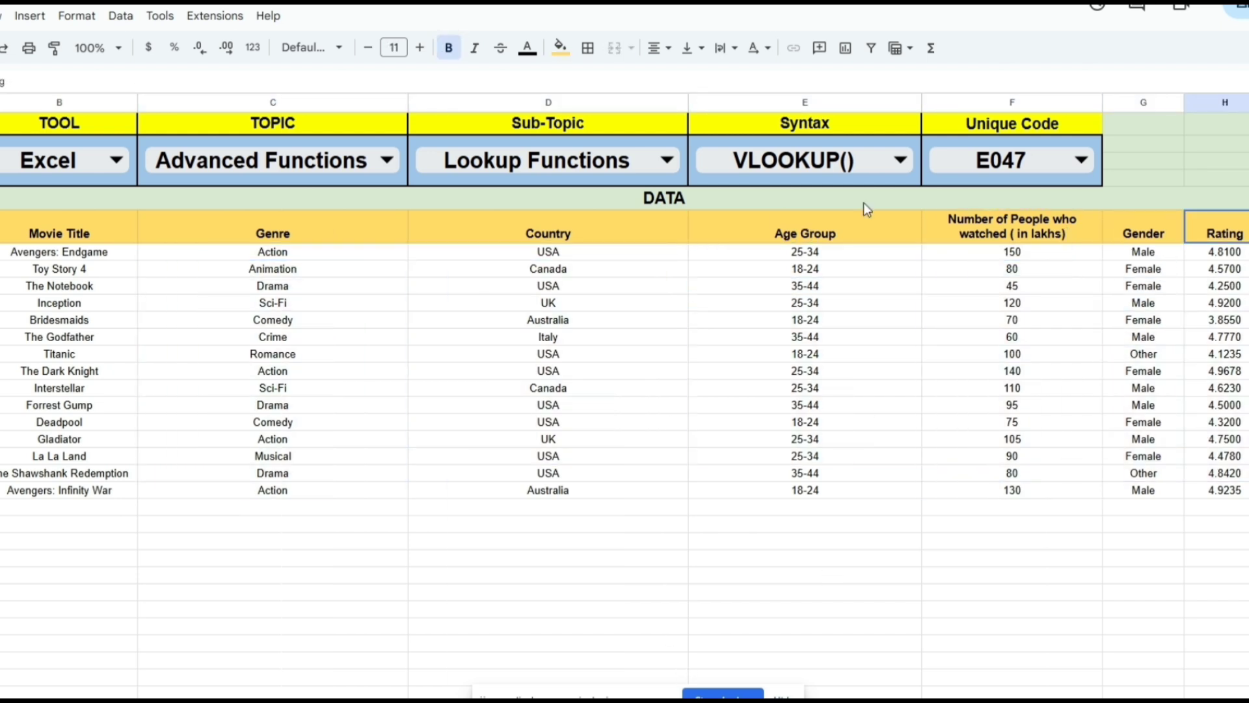
pyautogui.click(123, 233)
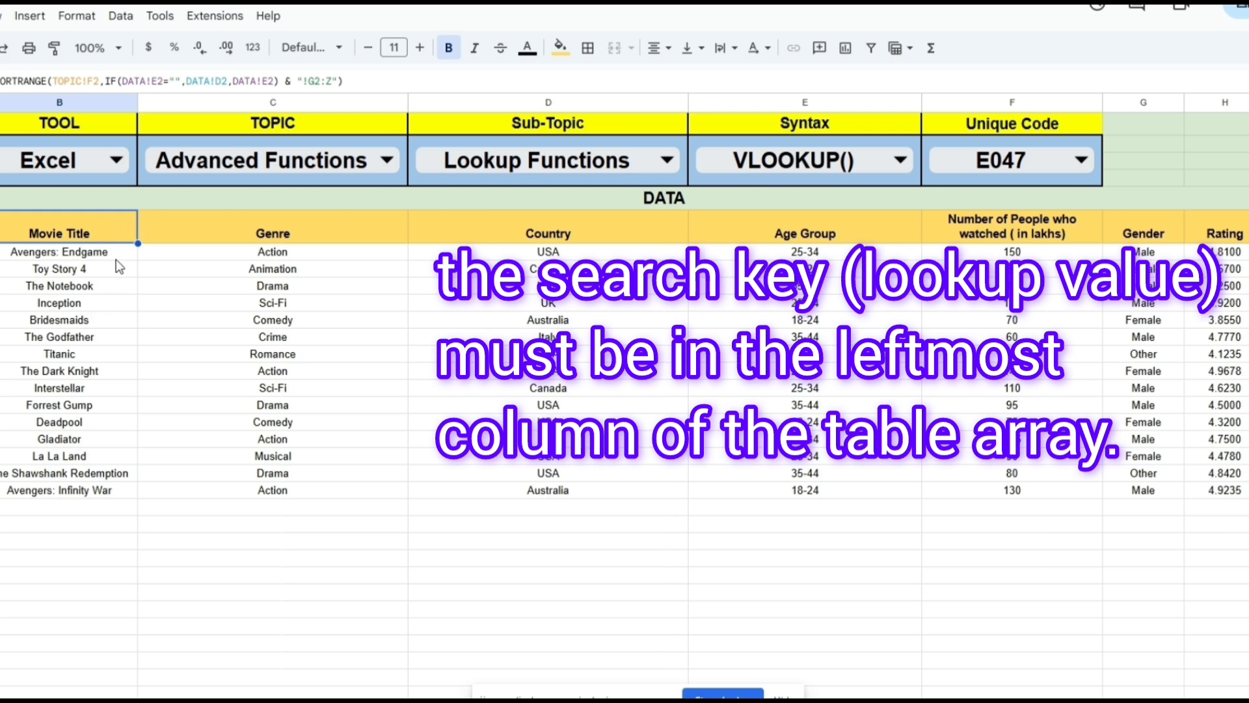
# Switch the Syntax to HLOOKUP() and review the row labels in column B from Name to Membership Duration
pyautogui.click(752, 236)
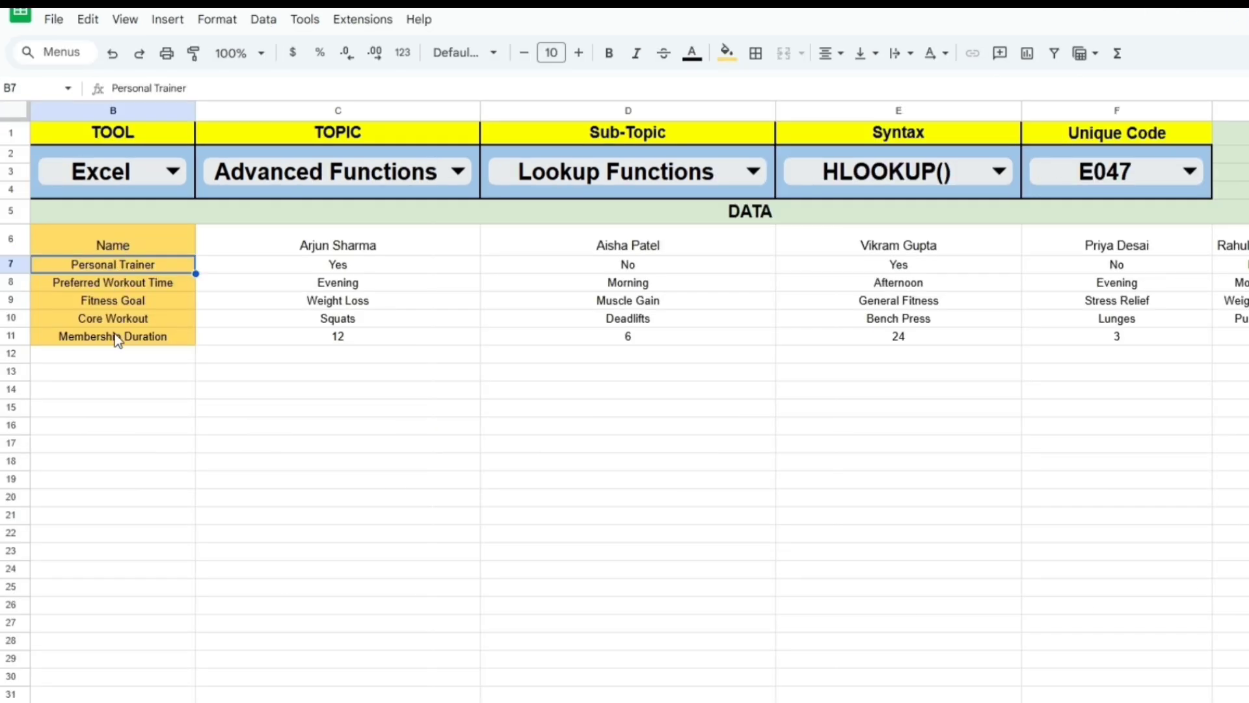
pyautogui.moveTo(127, 238); pyautogui.dragTo(131, 341)
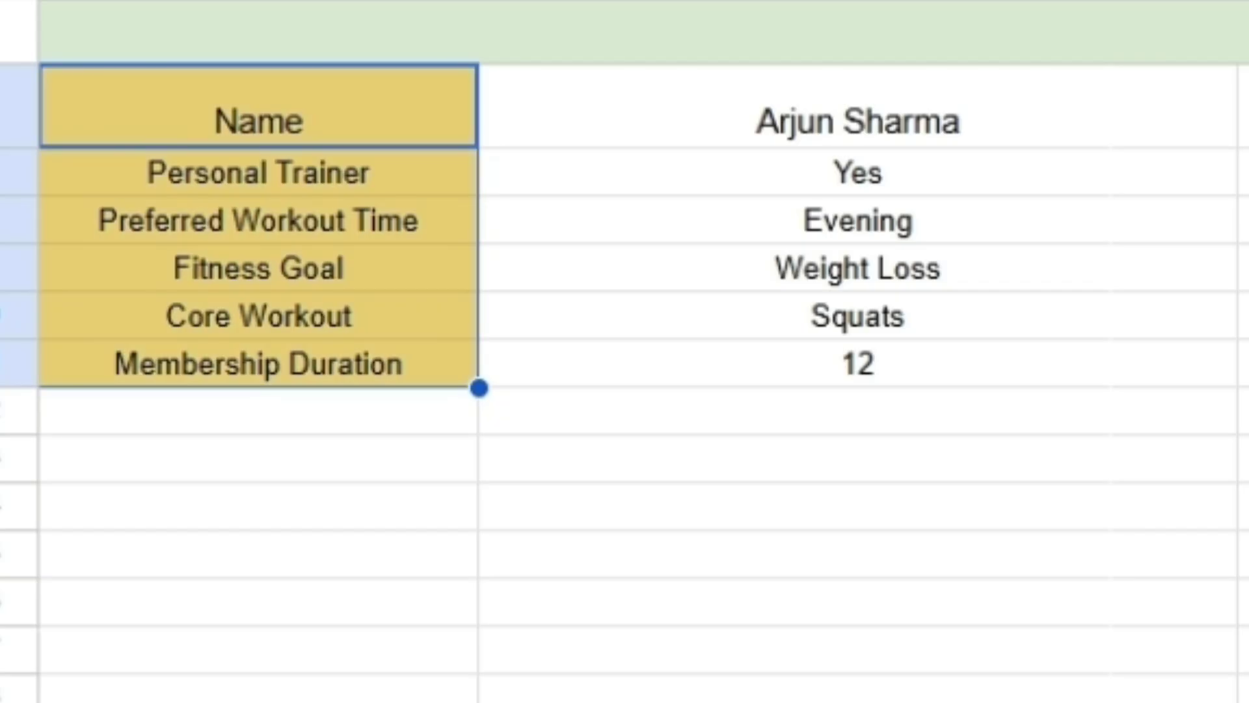
pyautogui.click(324, 117)
pyautogui.click(302, 166)
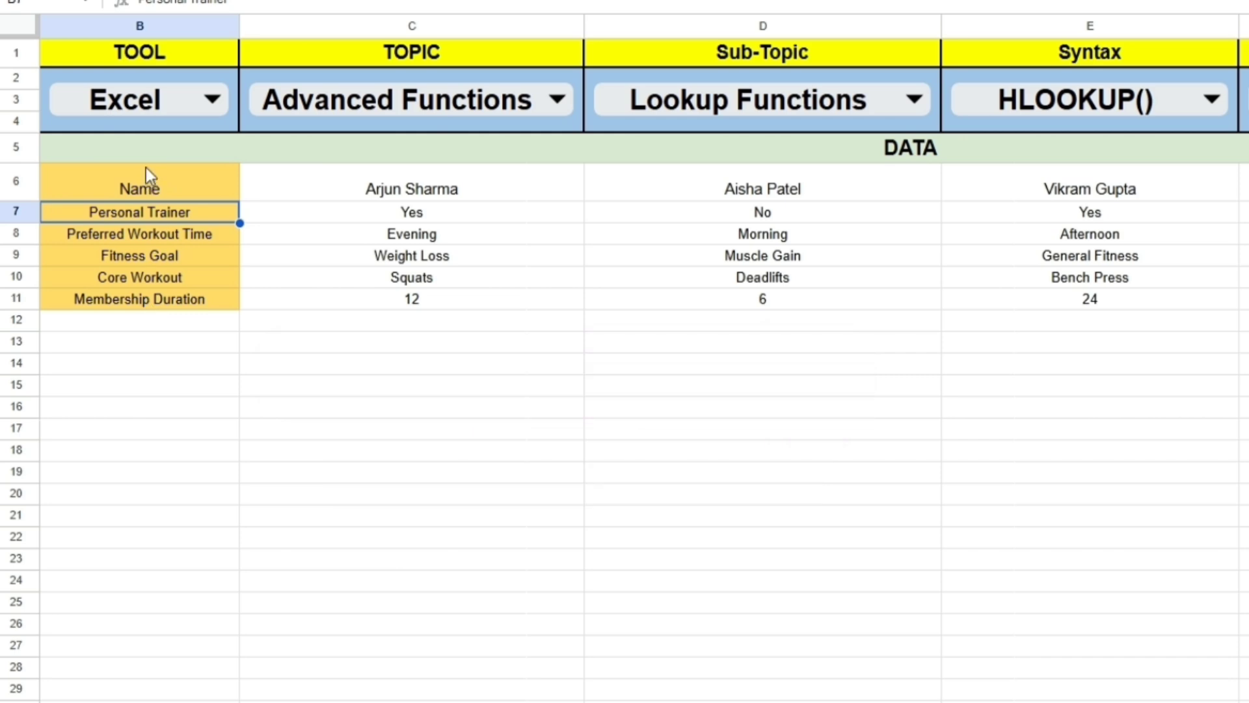
pyautogui.click(173, 190)
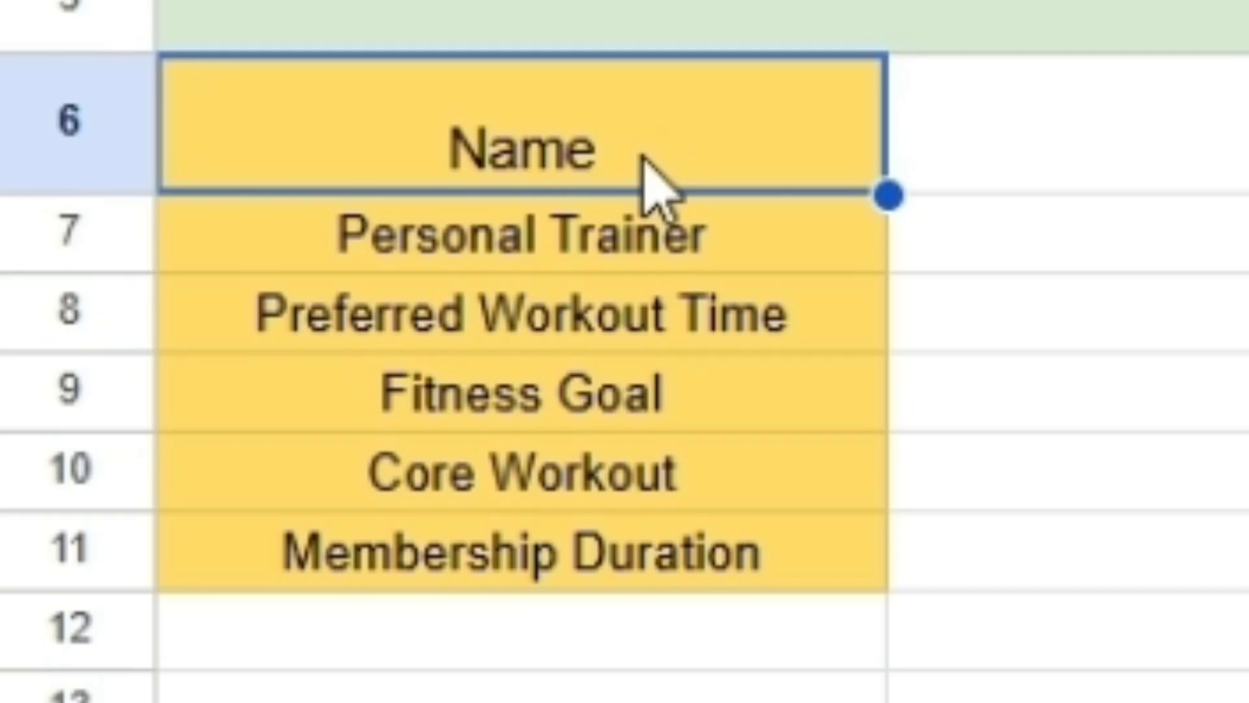
pyautogui.hotkey('ctrl', 'shift', 'Down')
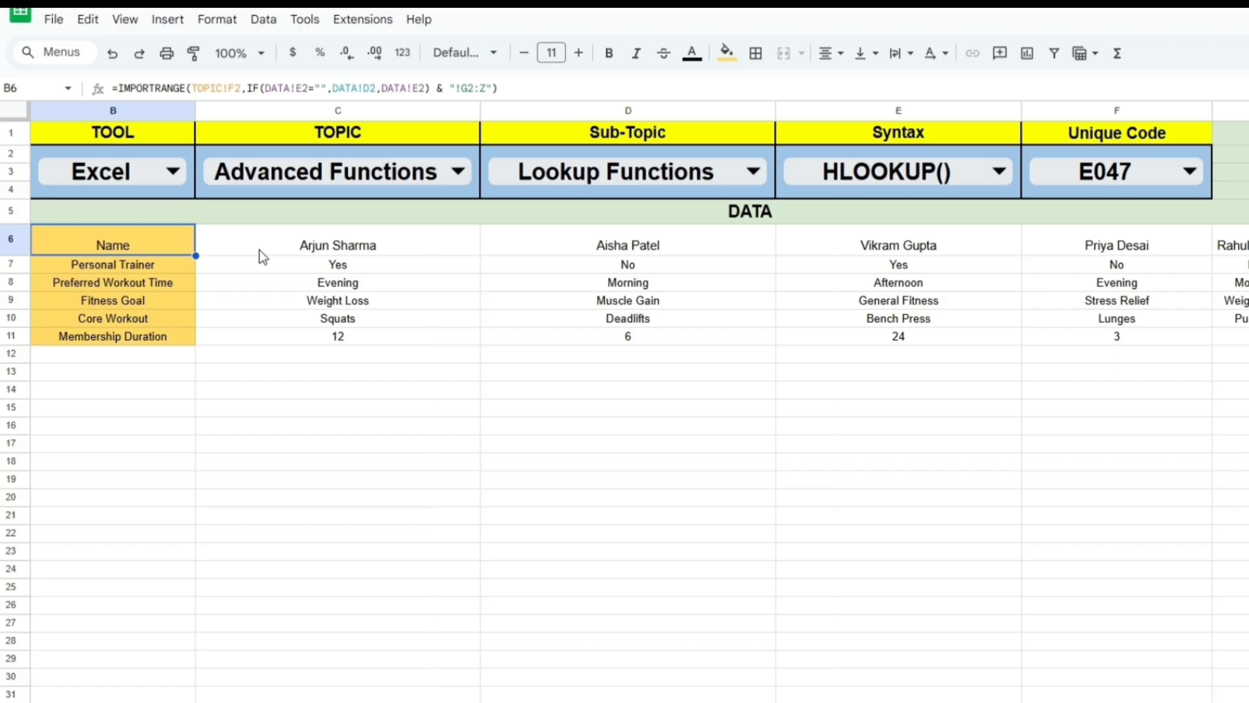
# Examine how the gym data runs horizontally, checking the Name and Personal Trainer rows and the available Syntax options
pyautogui.click(283, 254)
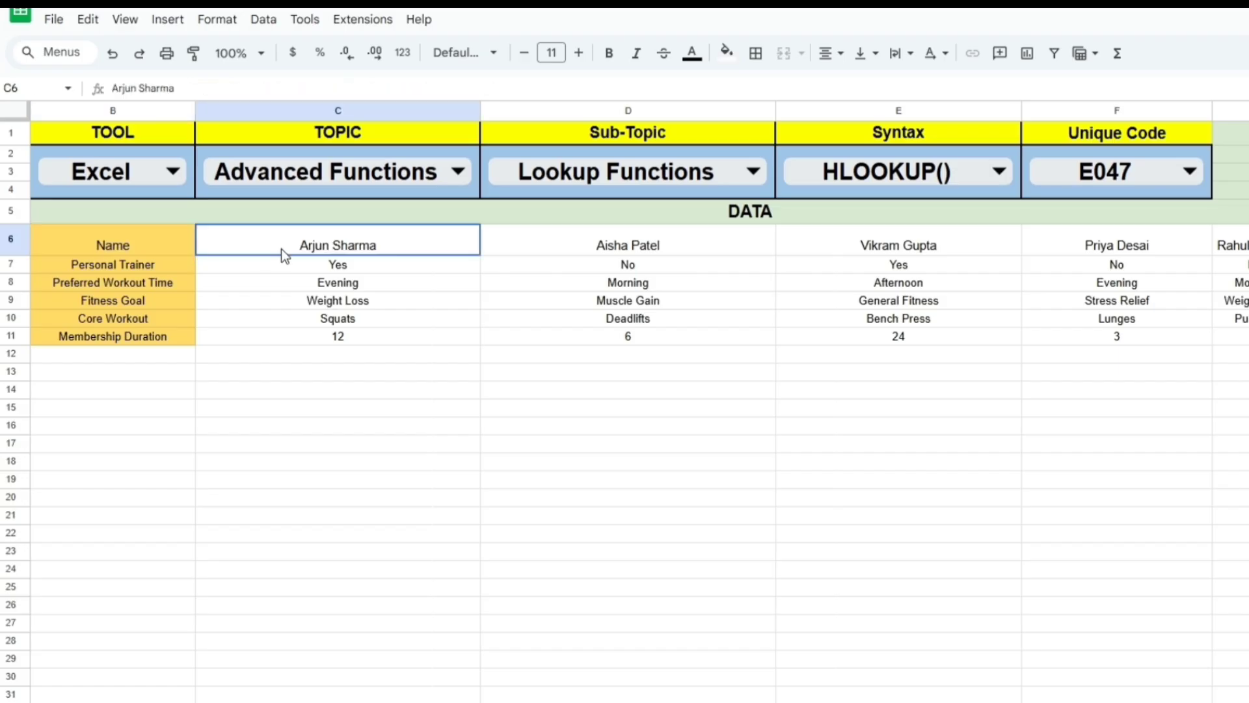
pyautogui.click(630, 243)
pyautogui.click(441, 243)
pyautogui.click(138, 249)
pyautogui.press('Down')
pyautogui.press('Down')
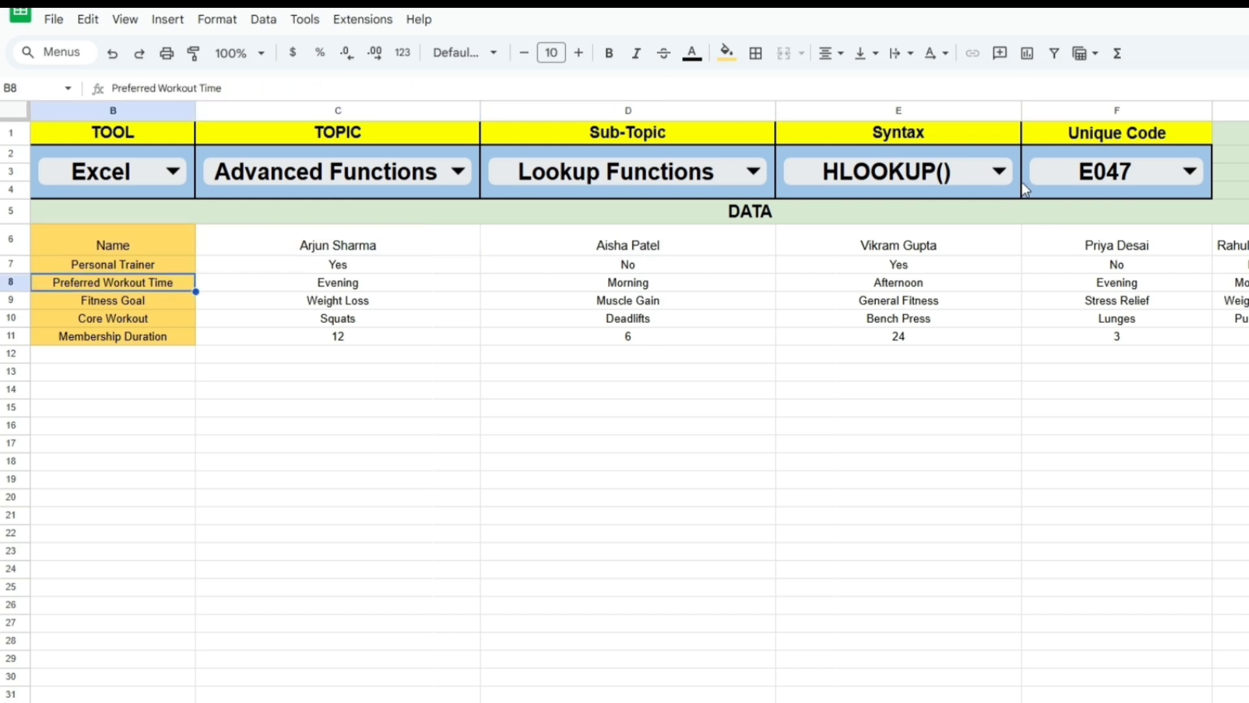
pyautogui.click(950, 179)
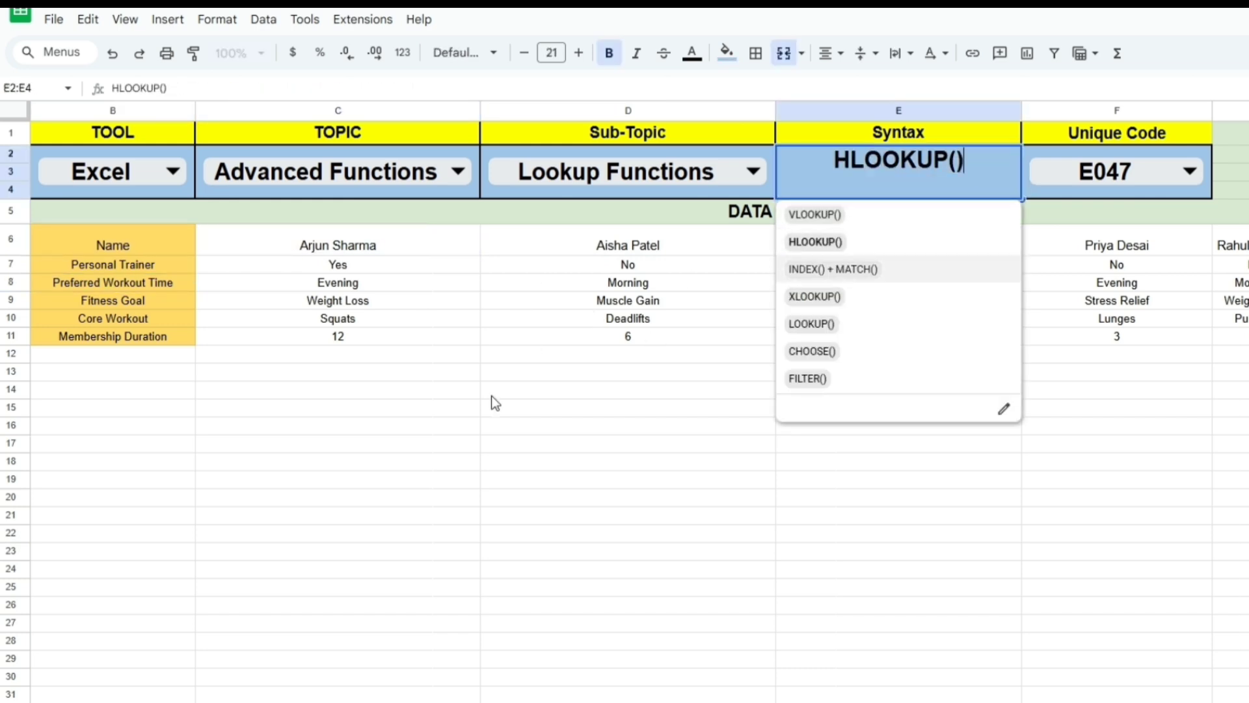
pyautogui.click(530, 432)
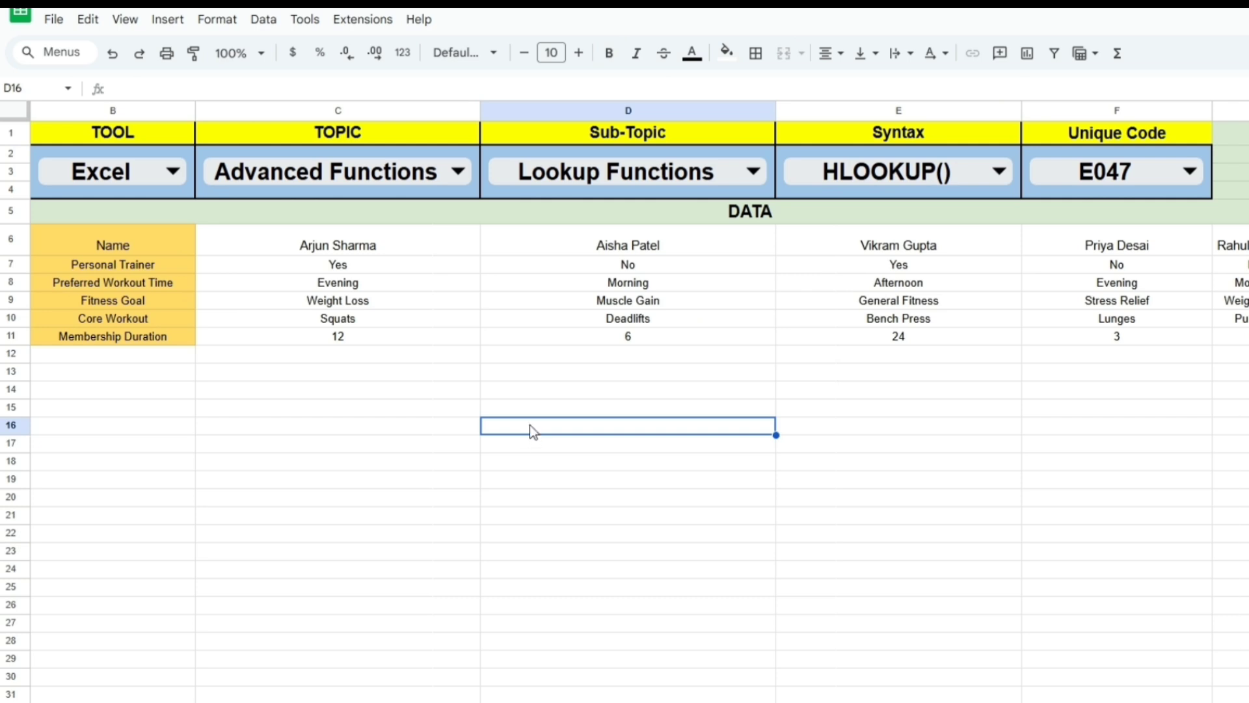
pyautogui.click(165, 270)
pyautogui.click(348, 272)
pyautogui.click(123, 267)
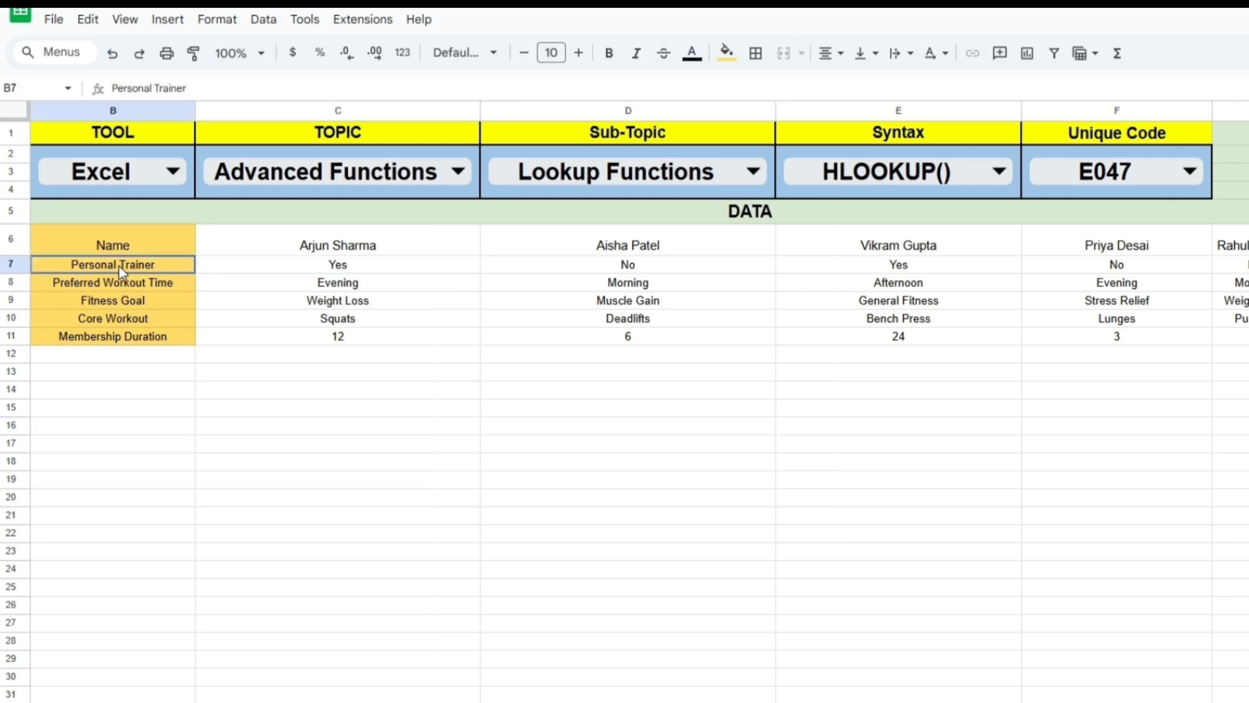
pyautogui.moveTo(117, 245); pyautogui.dragTo(1246, 241)
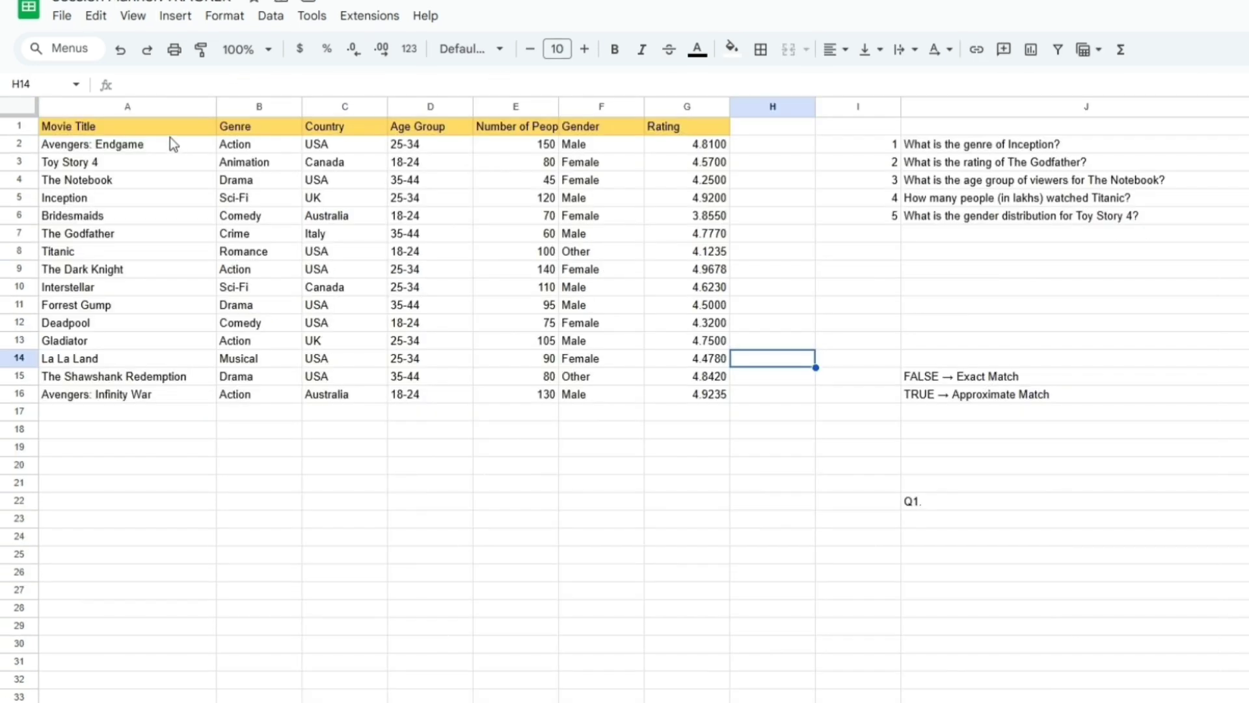
# Examine the movie table in A1:G16 and the five lookup questions in J2:J6
pyautogui.click(174, 133)
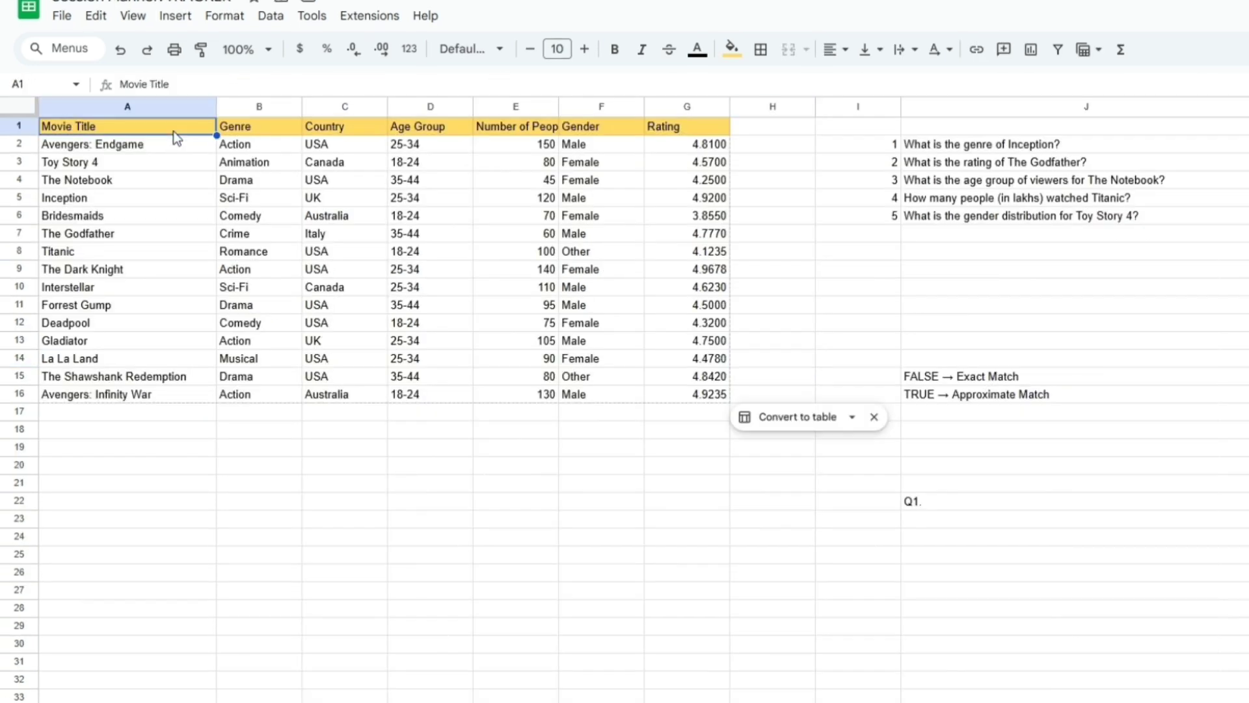
pyautogui.hotkey('shift', 'Right')
pyautogui.hotkey('shift', 'Right')
pyautogui.hotkey('shift', 'Right')
pyautogui.hotkey('shift', 'Right')
pyautogui.hotkey('shift', 'Right')
pyautogui.hotkey('shift', 'Right')
pyautogui.hotkey('shift', 'Down')
pyautogui.hotkey('shift', 'Down')
pyautogui.hotkey('shift', 'Down')
pyautogui.hotkey('shift', 'Down')
pyautogui.hotkey('shift', 'Down')
pyautogui.hotkey('shift', 'Down')
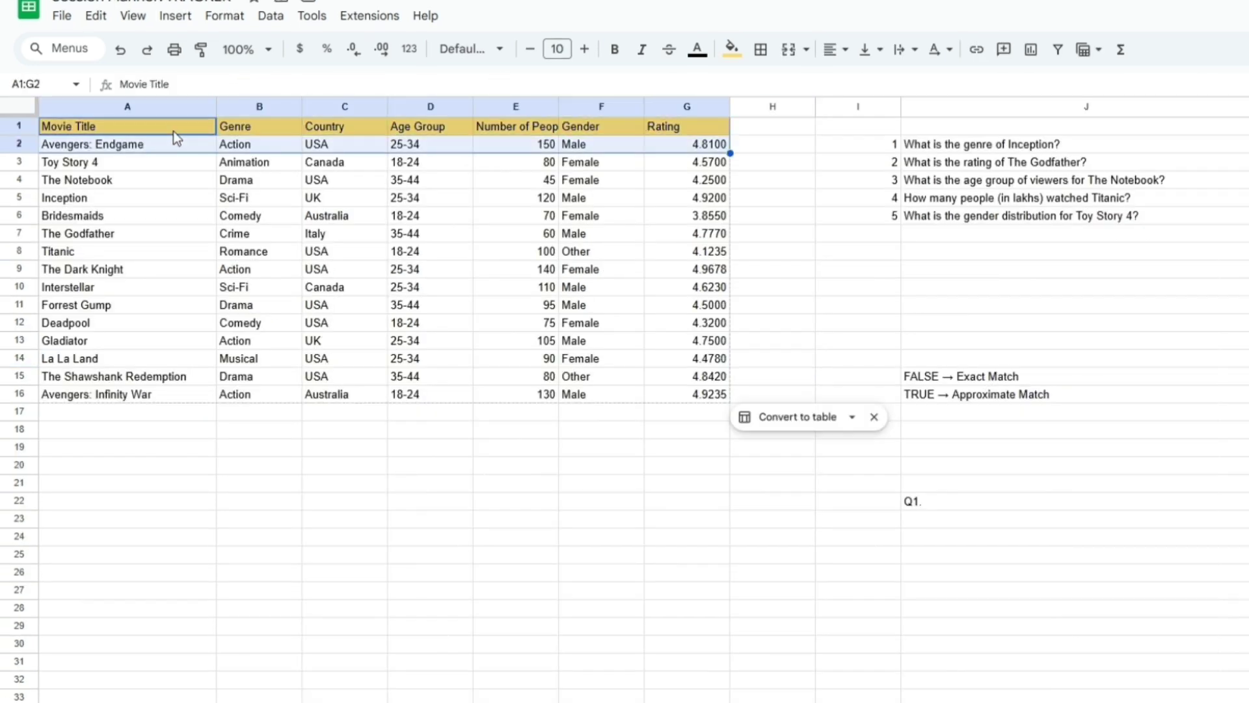
pyautogui.hotkey('ctrl', 'shift', 'Down')
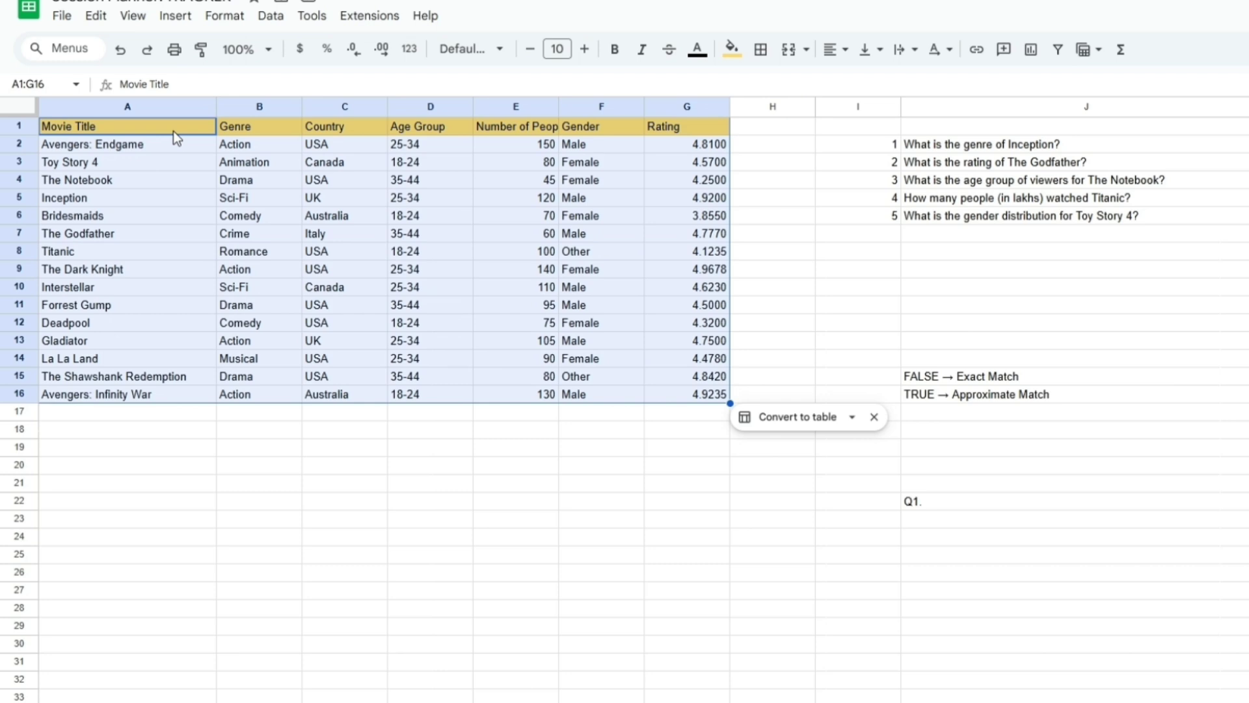
pyautogui.click(949, 143)
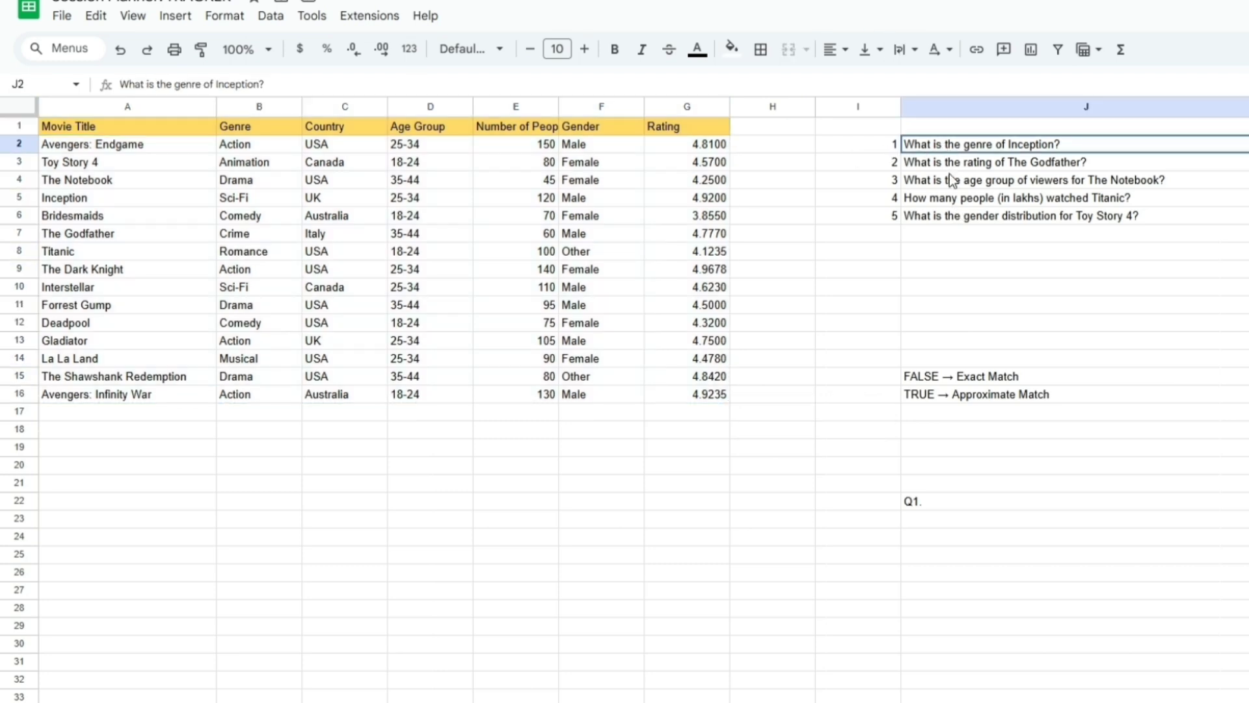
pyautogui.keyDown('shift'); pyautogui.click(953, 217); pyautogui.keyUp('shift')
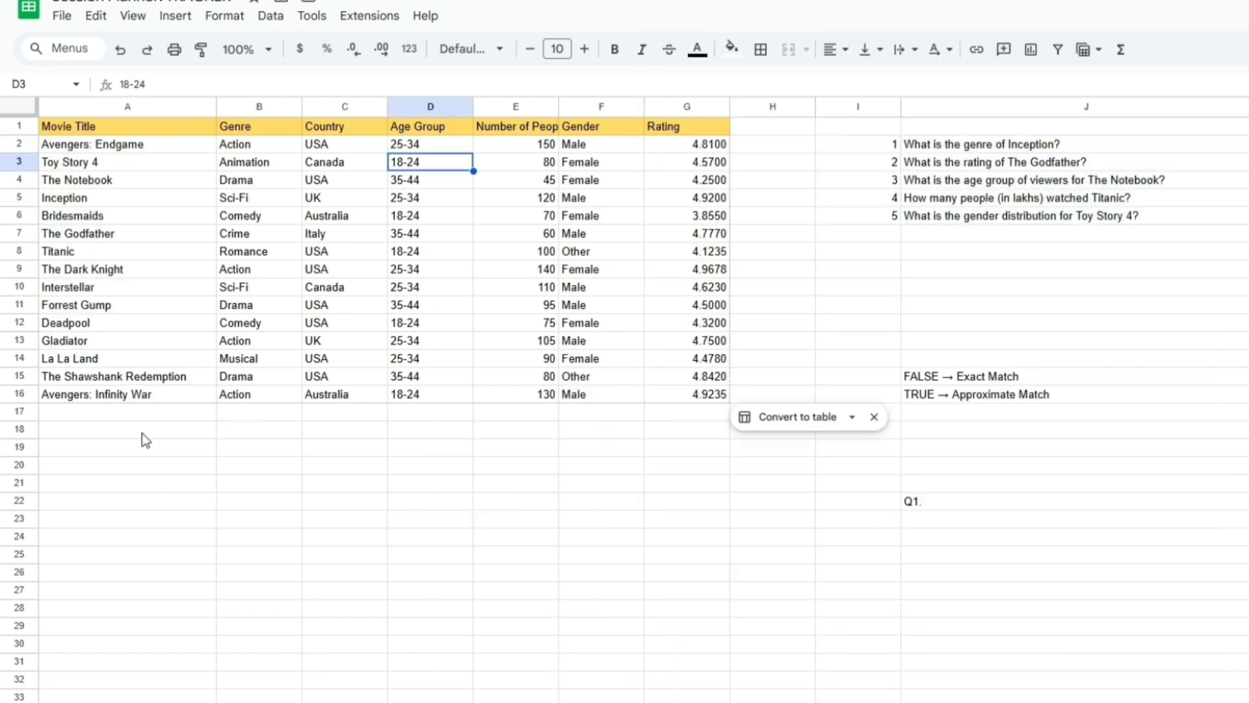
# Number the movie table's columns 1 to 7 in cells A18 to G18 below the data
pyautogui.click(142, 434)
pyautogui.write('1')
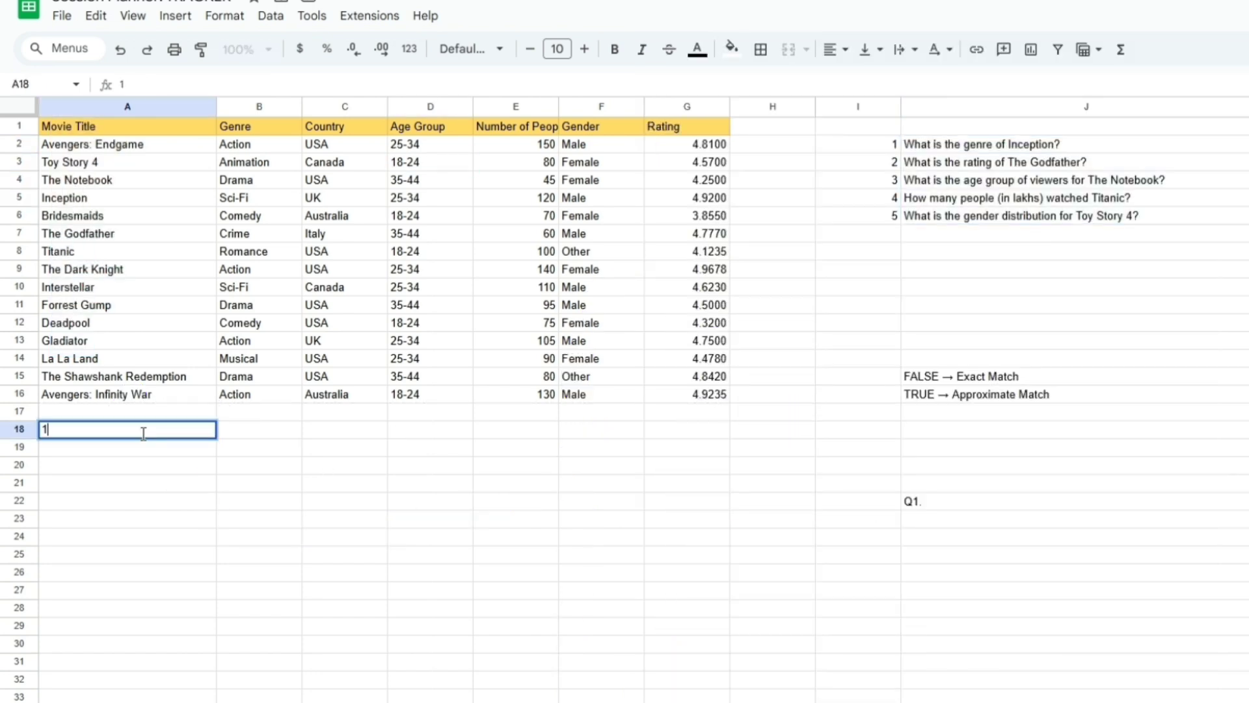
pyautogui.press('Tab')
pyautogui.write('2')
pyautogui.press('Tab')
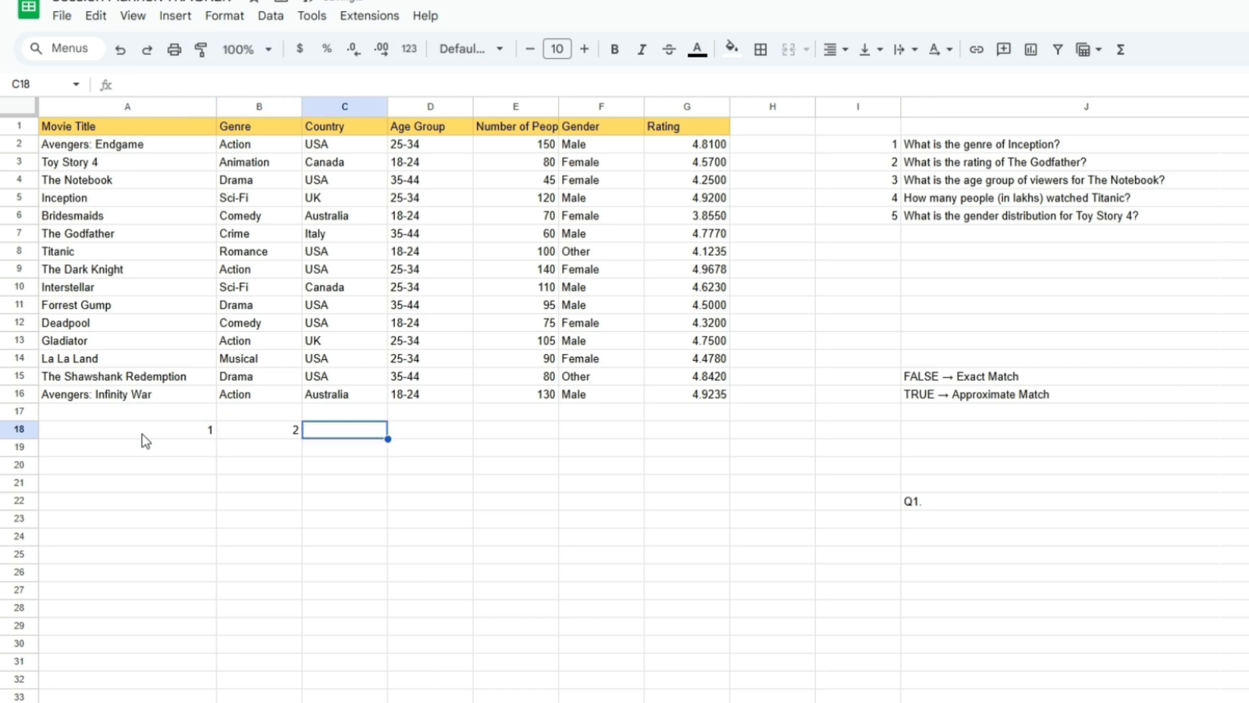
pyautogui.write('2')
pyautogui.press('BackSpace')
pyautogui.write('3')
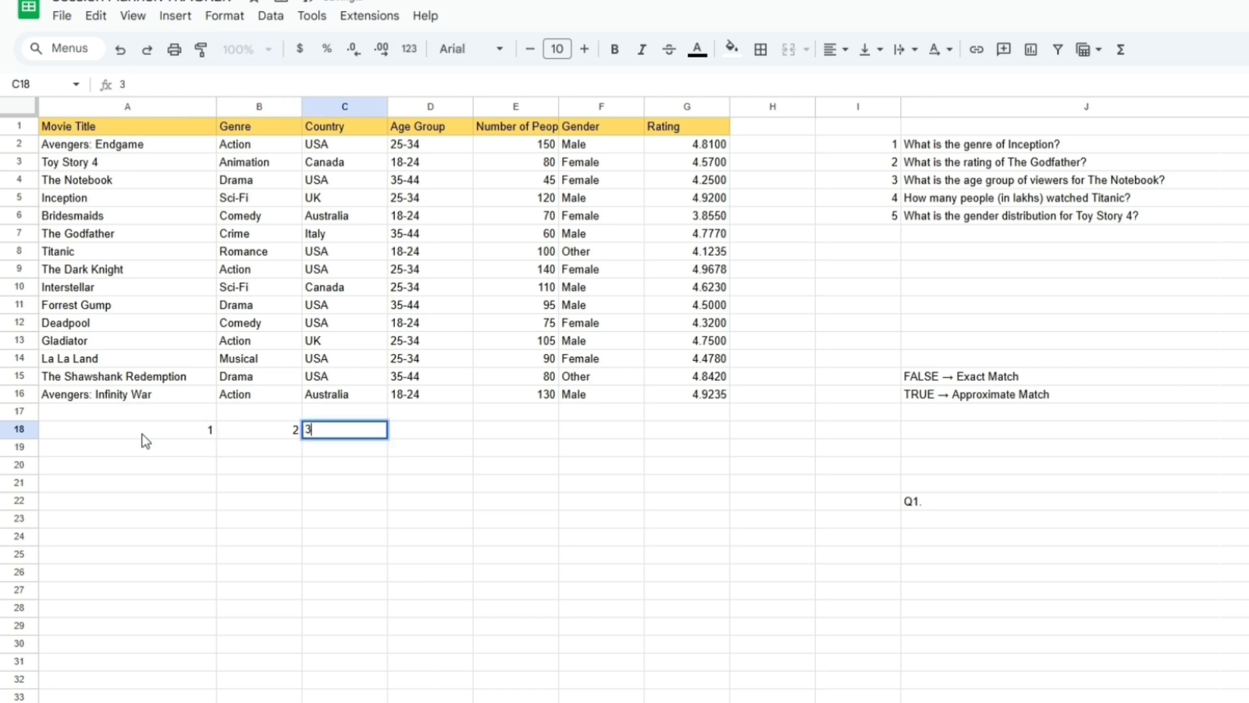
pyautogui.press('Tab')
pyautogui.write('4')
pyautogui.press('Tab')
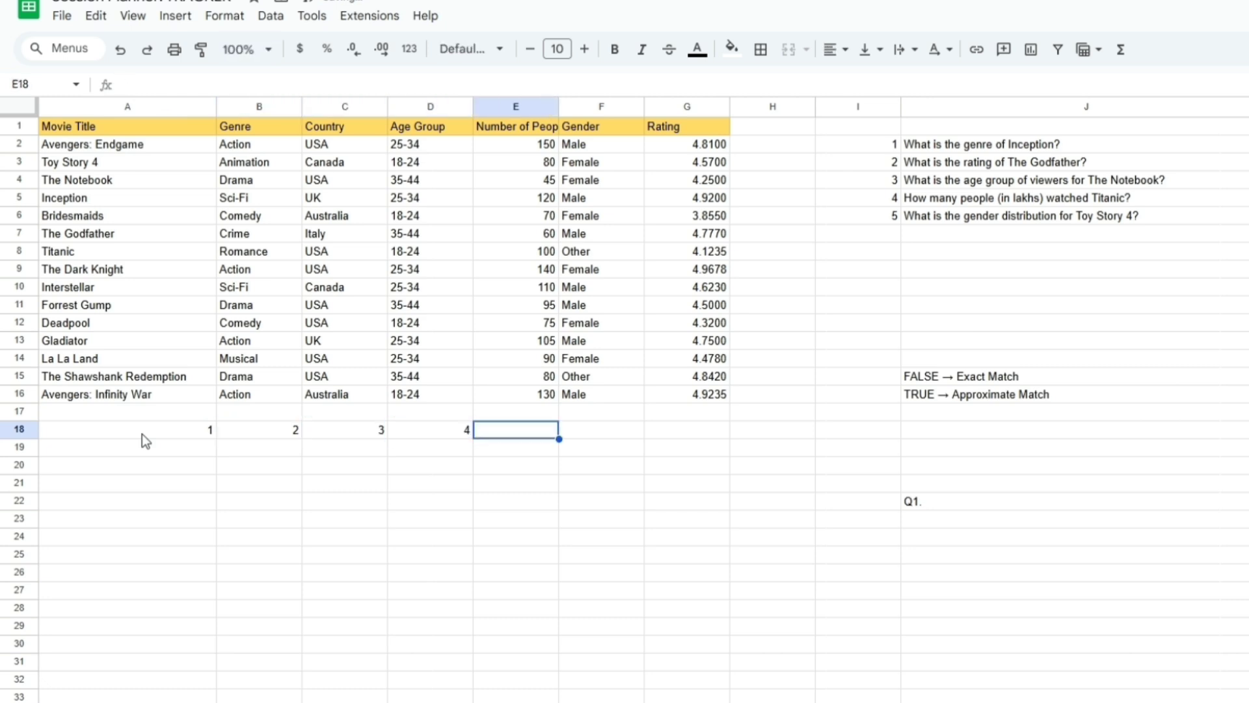
pyautogui.write('5')
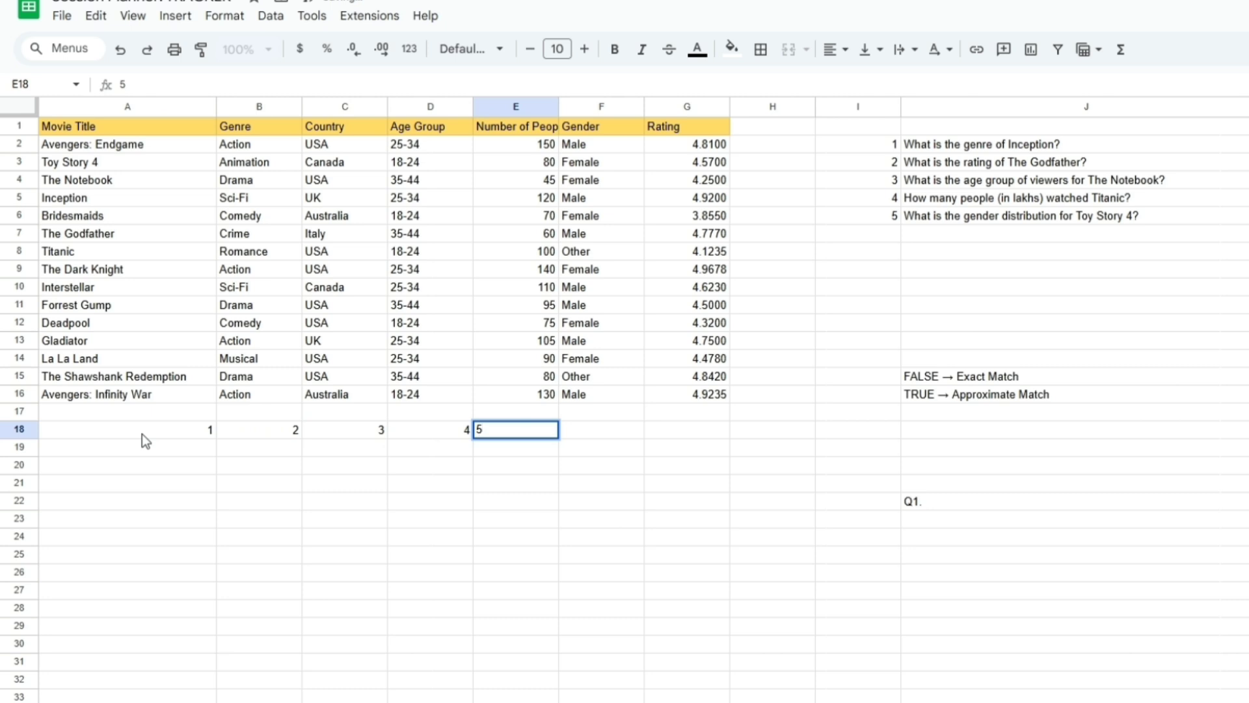
pyautogui.press('Tab')
pyautogui.write('6')
pyautogui.press('Tab')
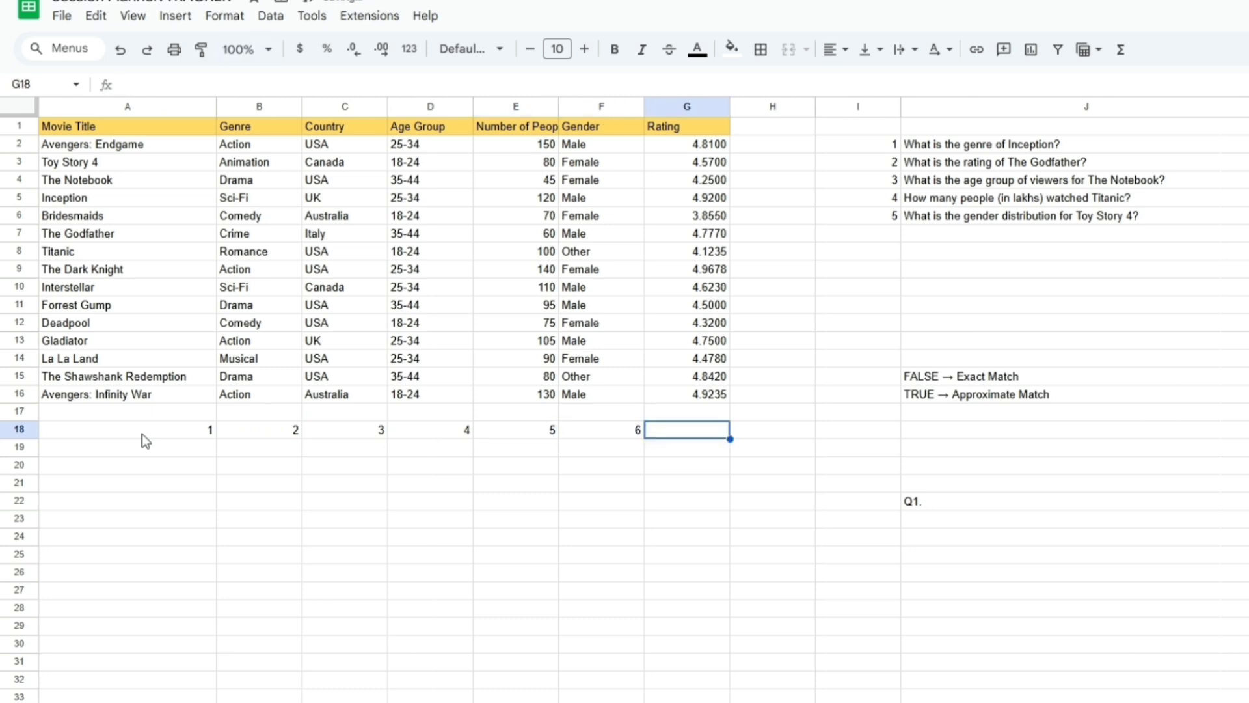
pyautogui.write('7')
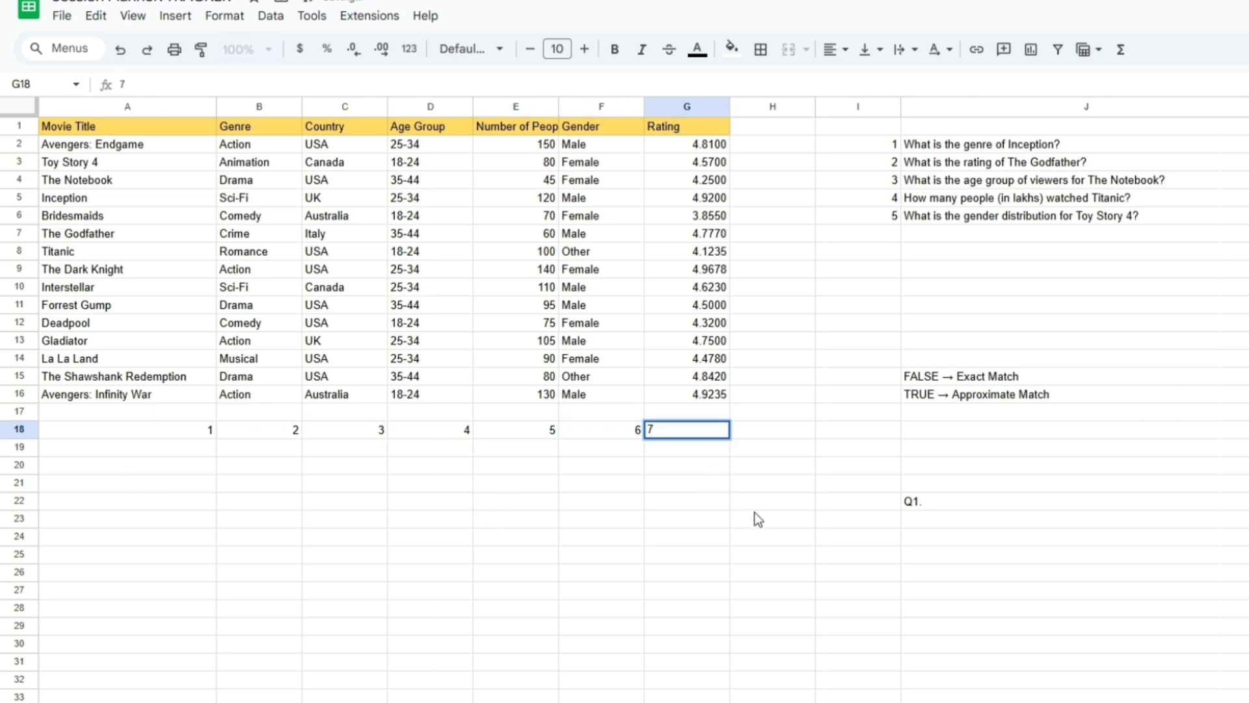
pyautogui.moveTo(761, 502); pyautogui.dragTo(799, 521)
# Review the match-type notes in J15 and J16 for FALSE as exact match and TRUE as approximate match
pyautogui.click(1002, 376)
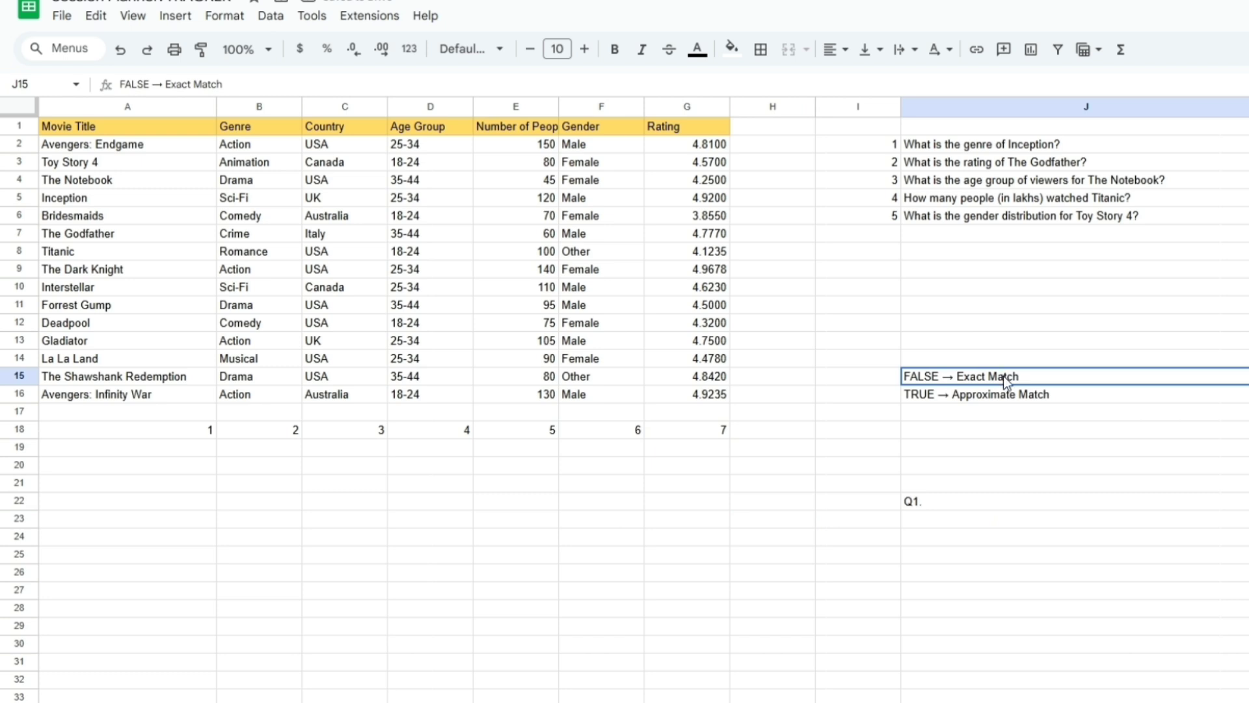
pyautogui.doubleClick(924, 380)
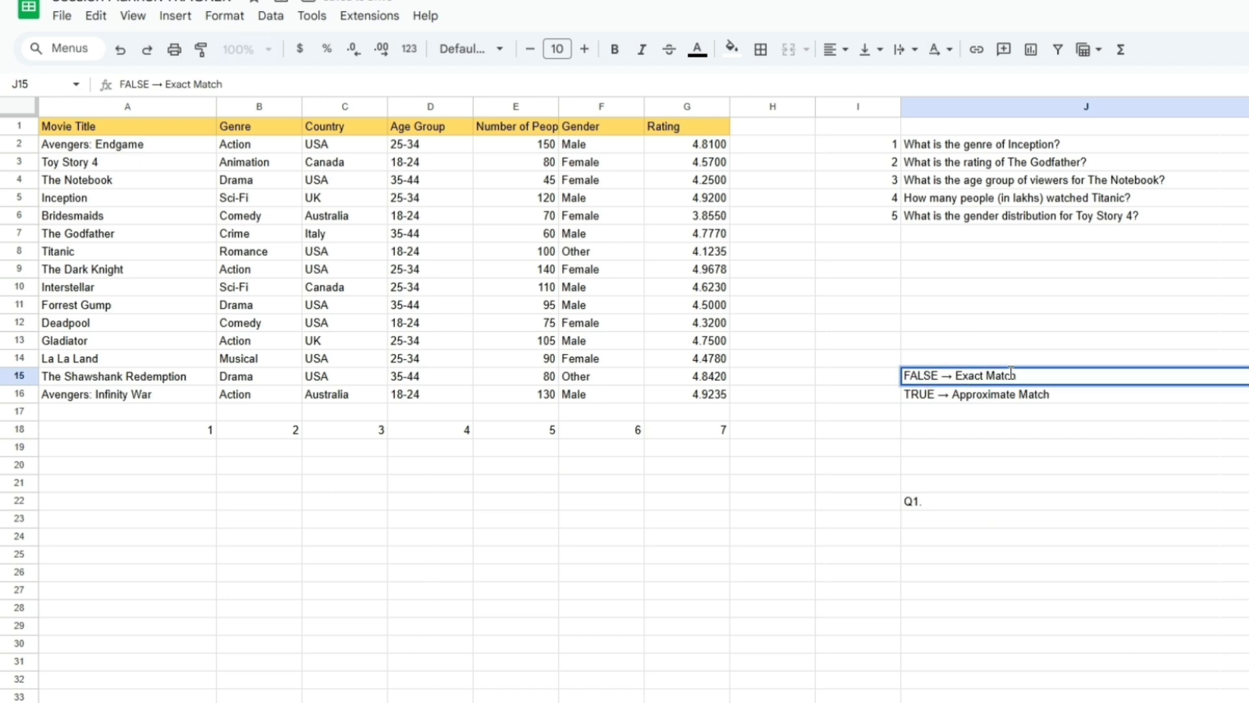
pyautogui.click(967, 398)
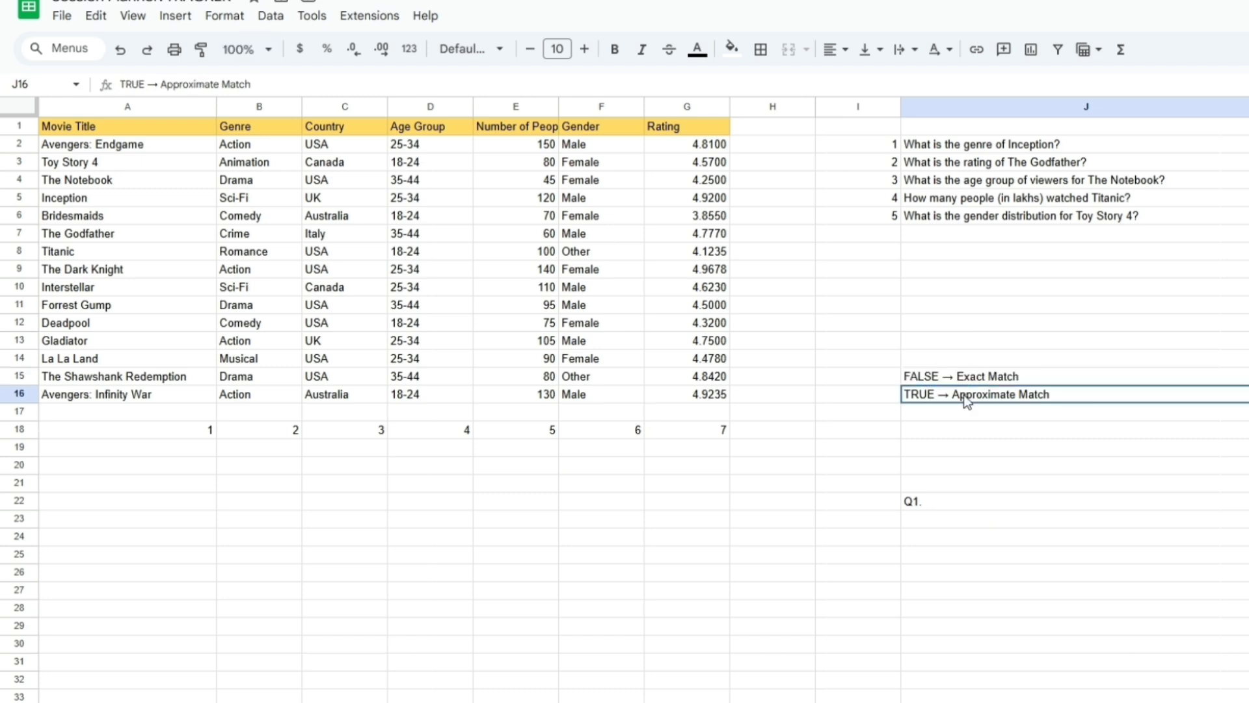
pyautogui.doubleClick(967, 396)
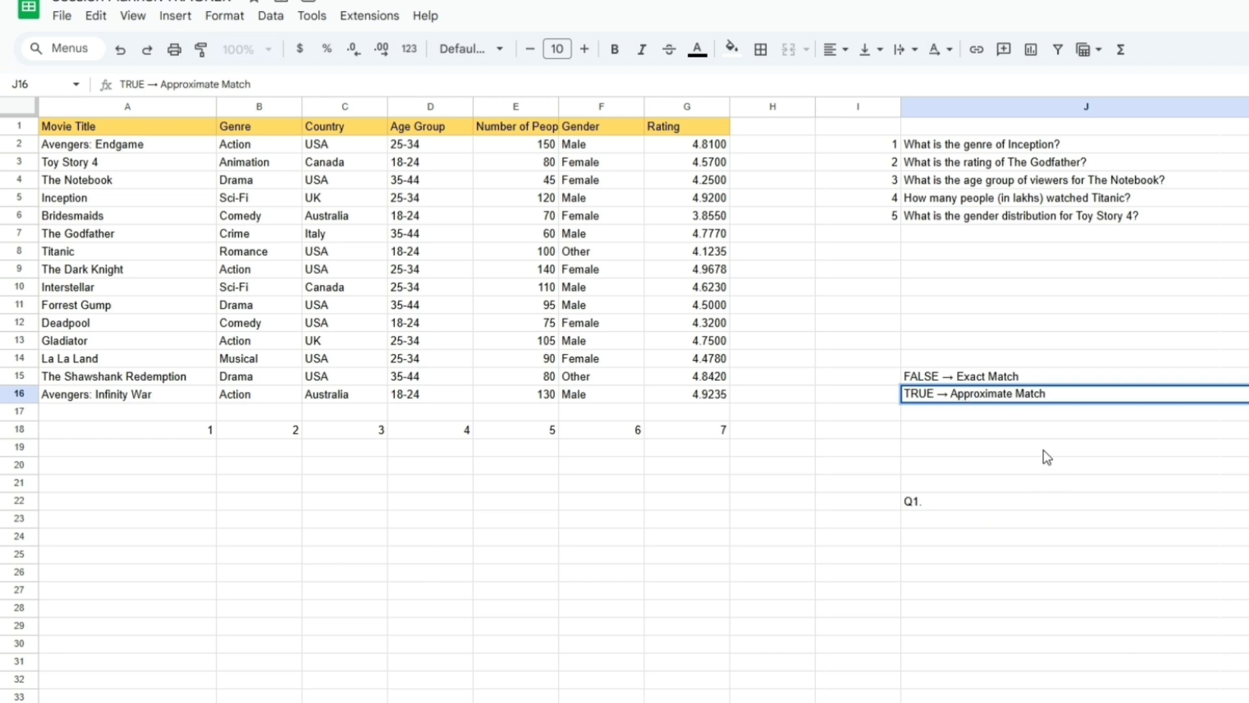
pyautogui.click(1022, 436)
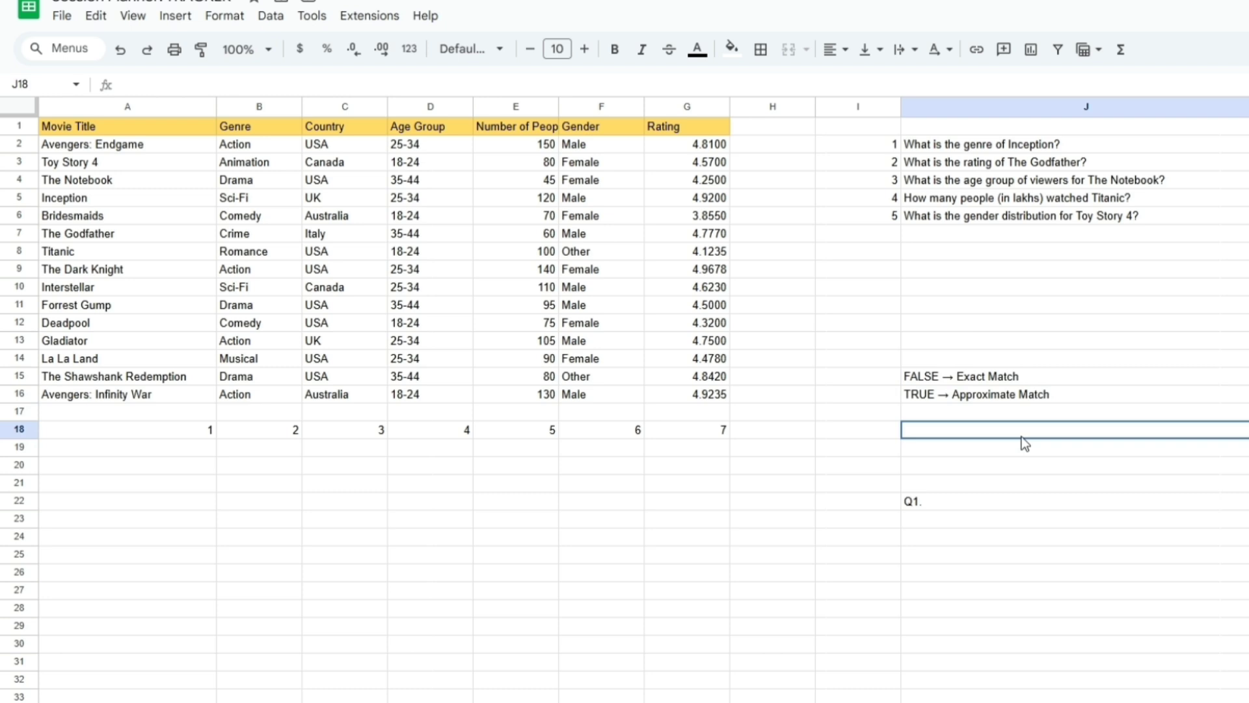
# Move the question 1 header cells Q1., Movie and Genre from J22 onward to F21:H21
pyautogui.write('Q1.\tMovie\tGenre')
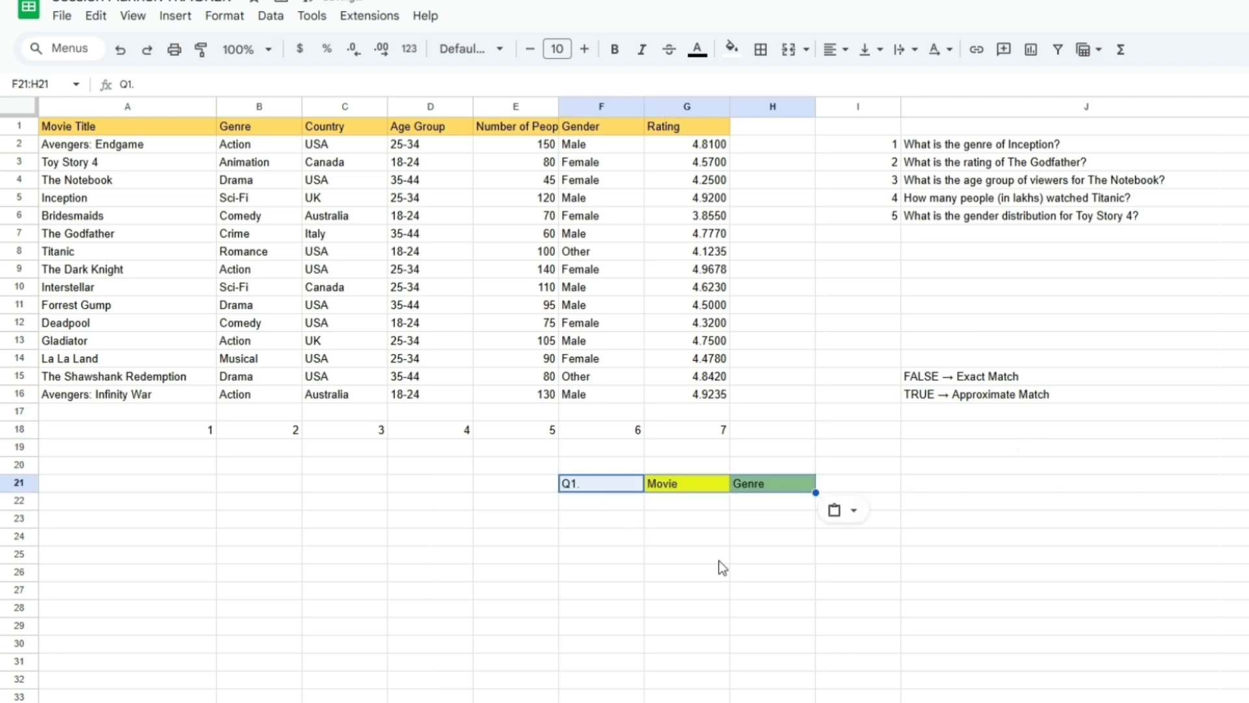
pyautogui.click(721, 568)
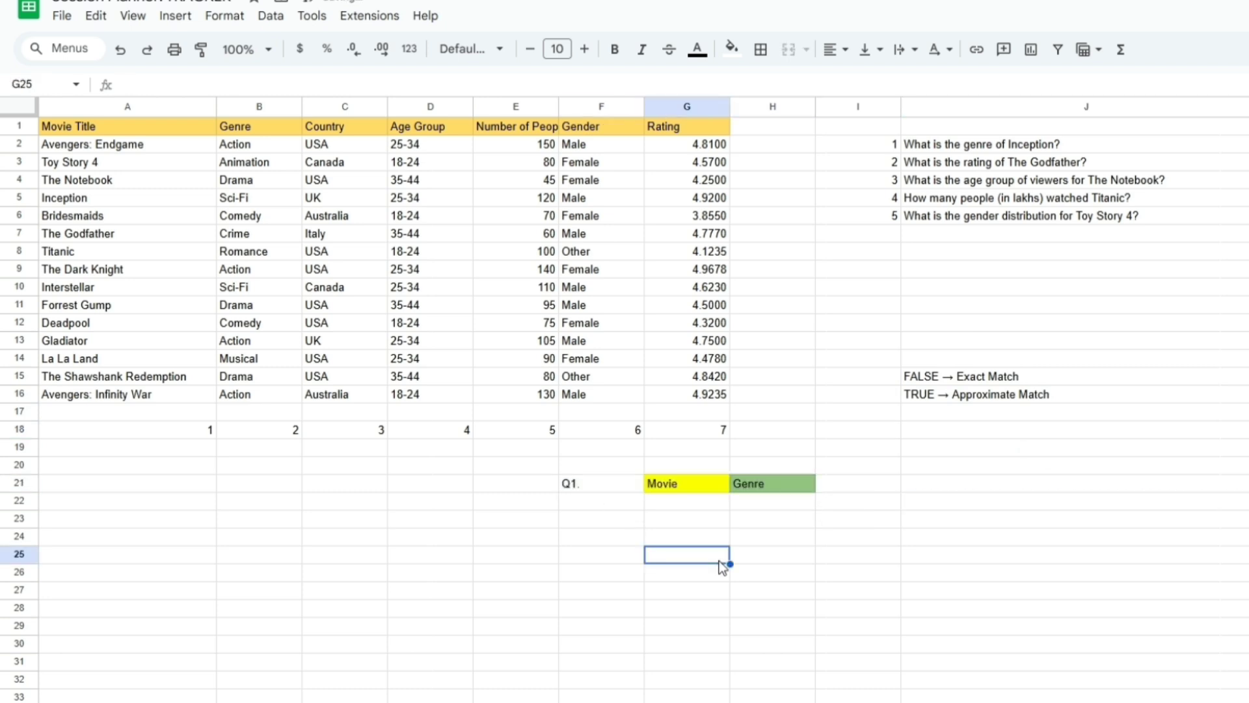
pyautogui.click(992, 525)
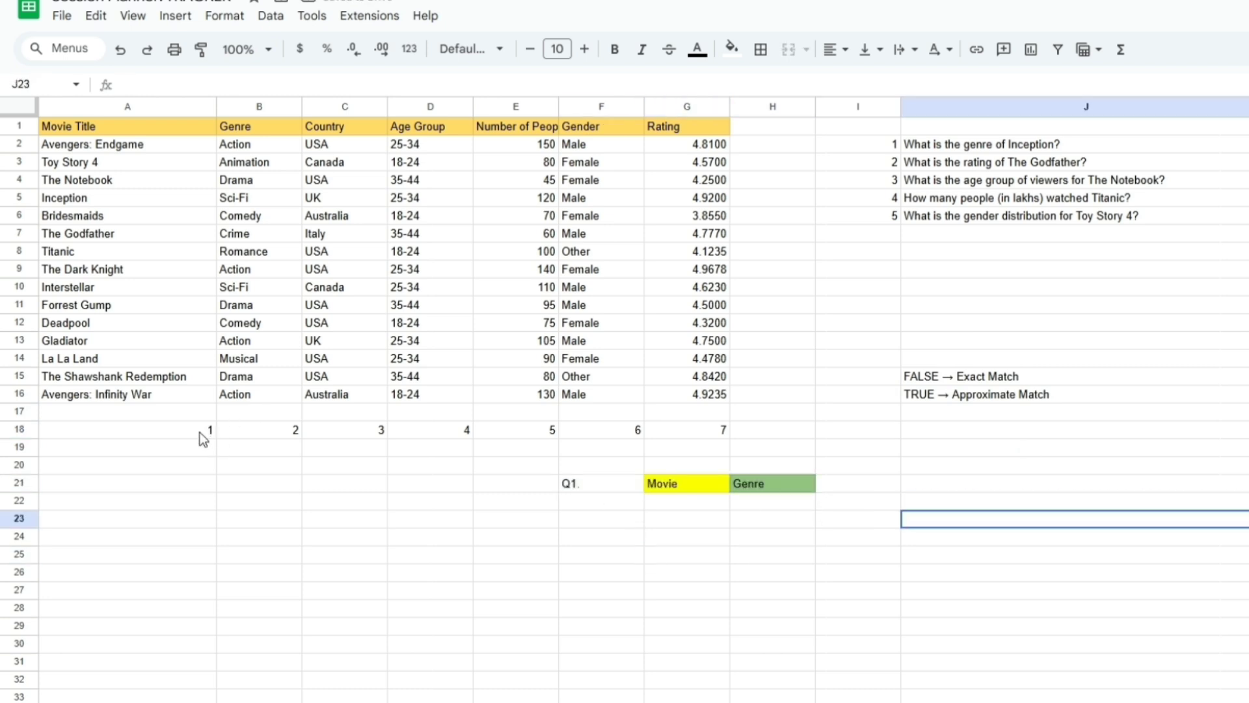
# Enter Inception as the lookup movie for the first question in G22, under the Movie header
pyautogui.click(250, 435)
pyautogui.click(426, 438)
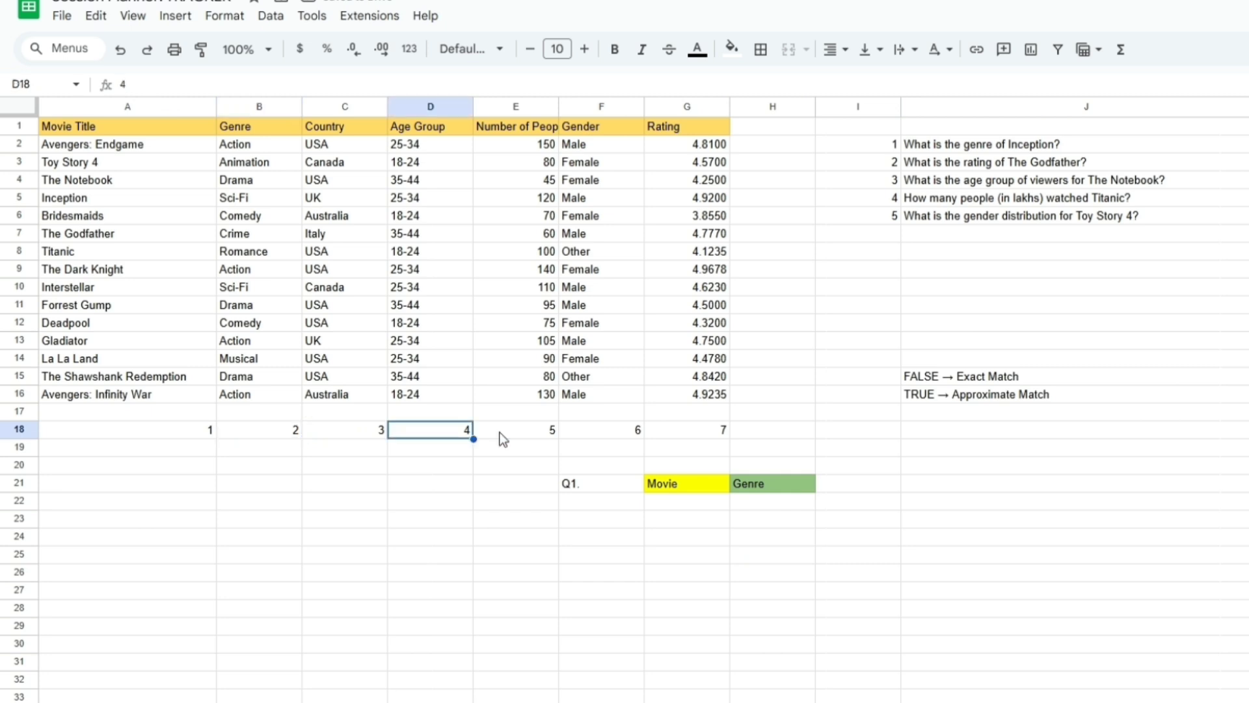
pyautogui.click(505, 439)
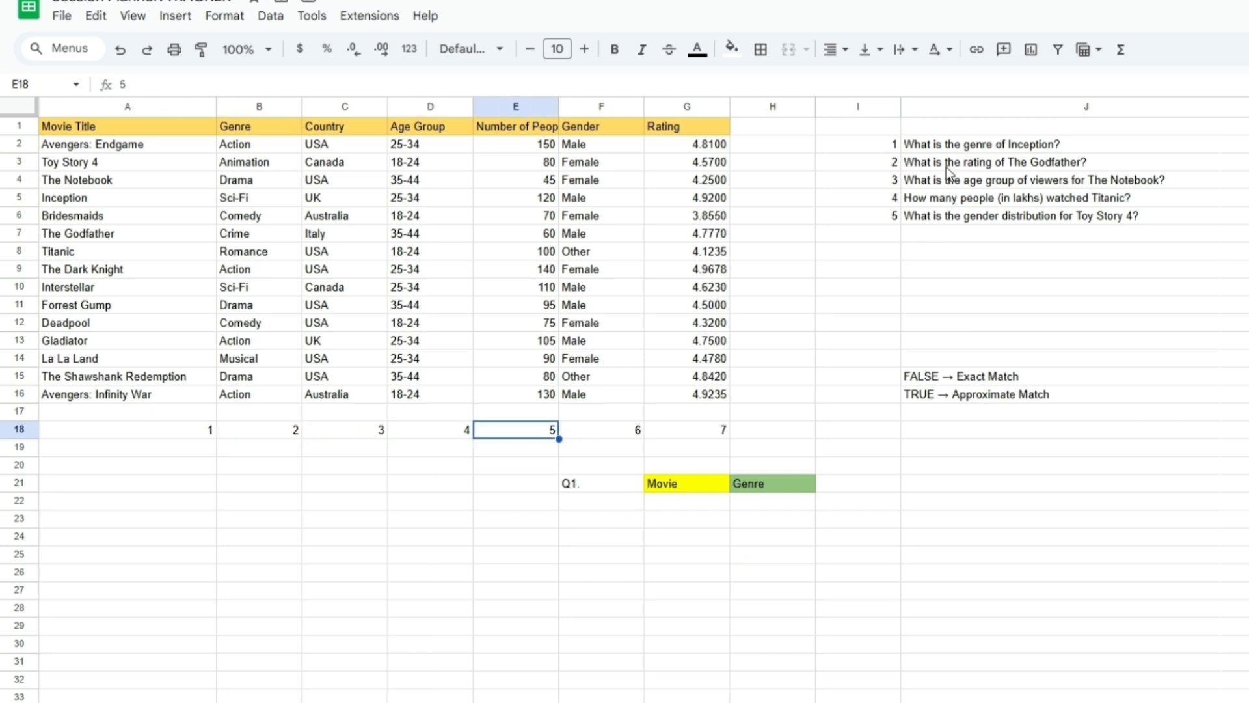
pyautogui.click(951, 149)
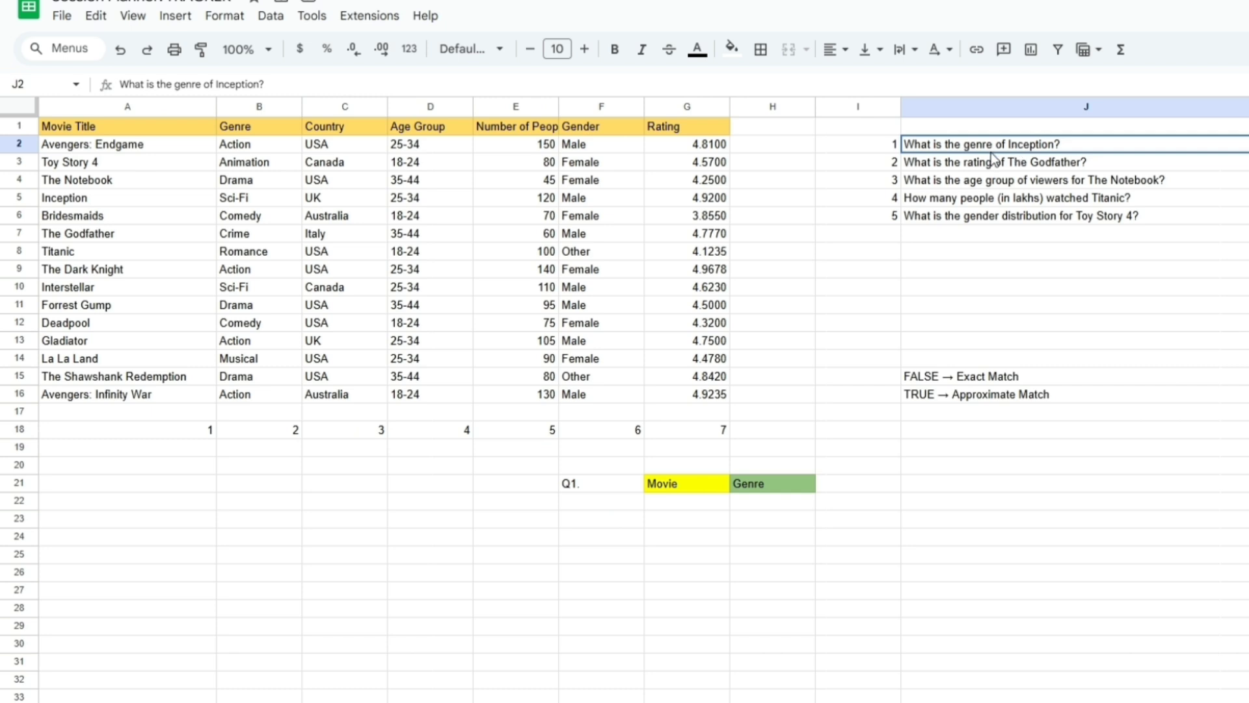
pyautogui.click(677, 486)
pyautogui.click(682, 505)
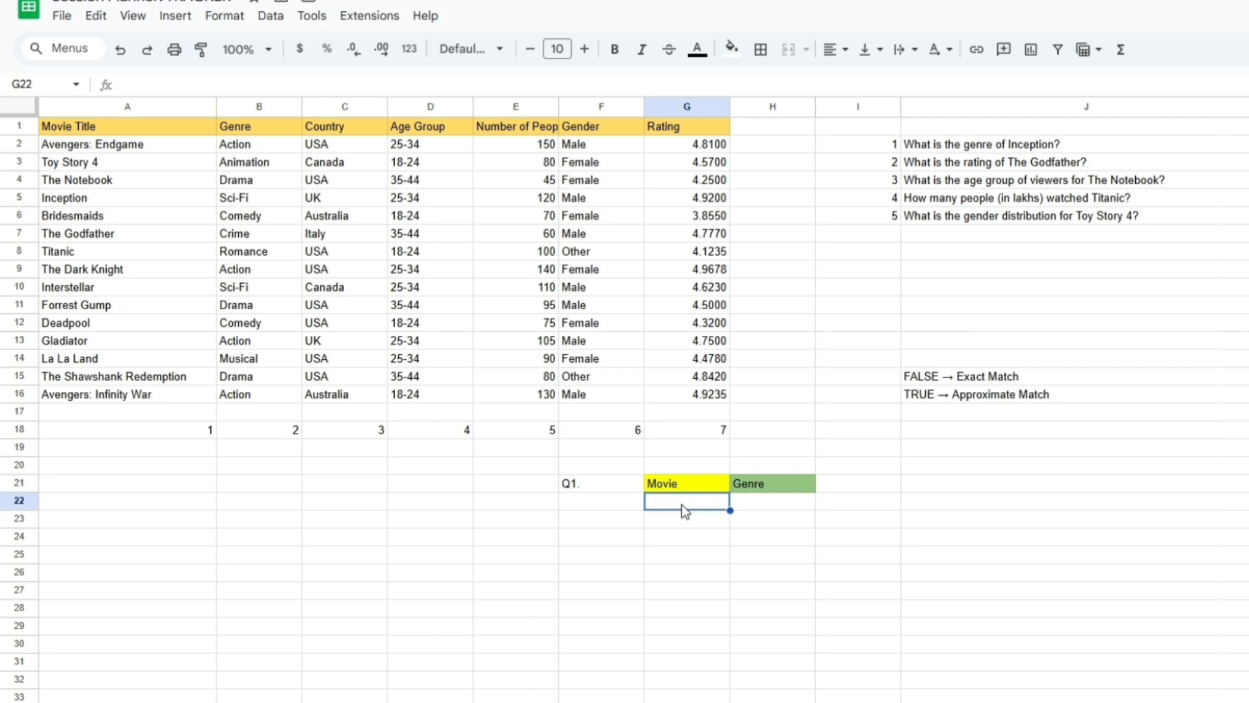
pyautogui.write('Ince')
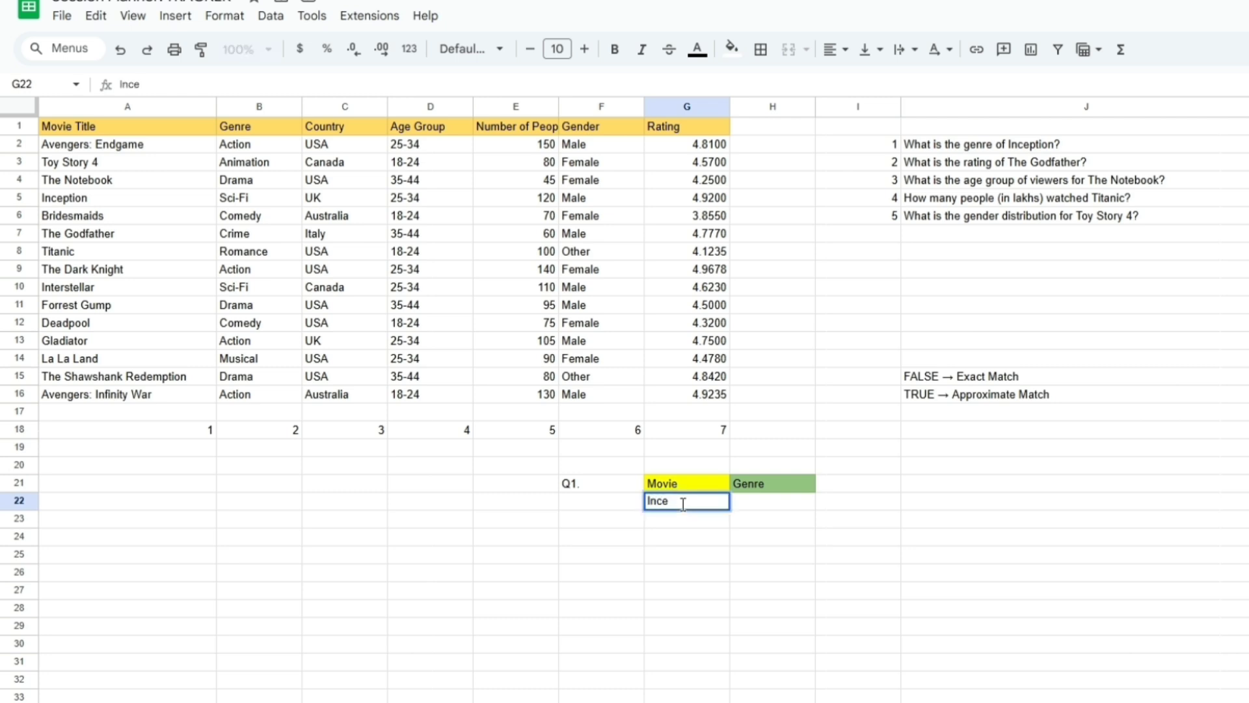
pyautogui.write('ption')
pyautogui.click(773, 543)
# Start a VLOOKUP formula in H22 with G22 as the search key
pyautogui.click(773, 504)
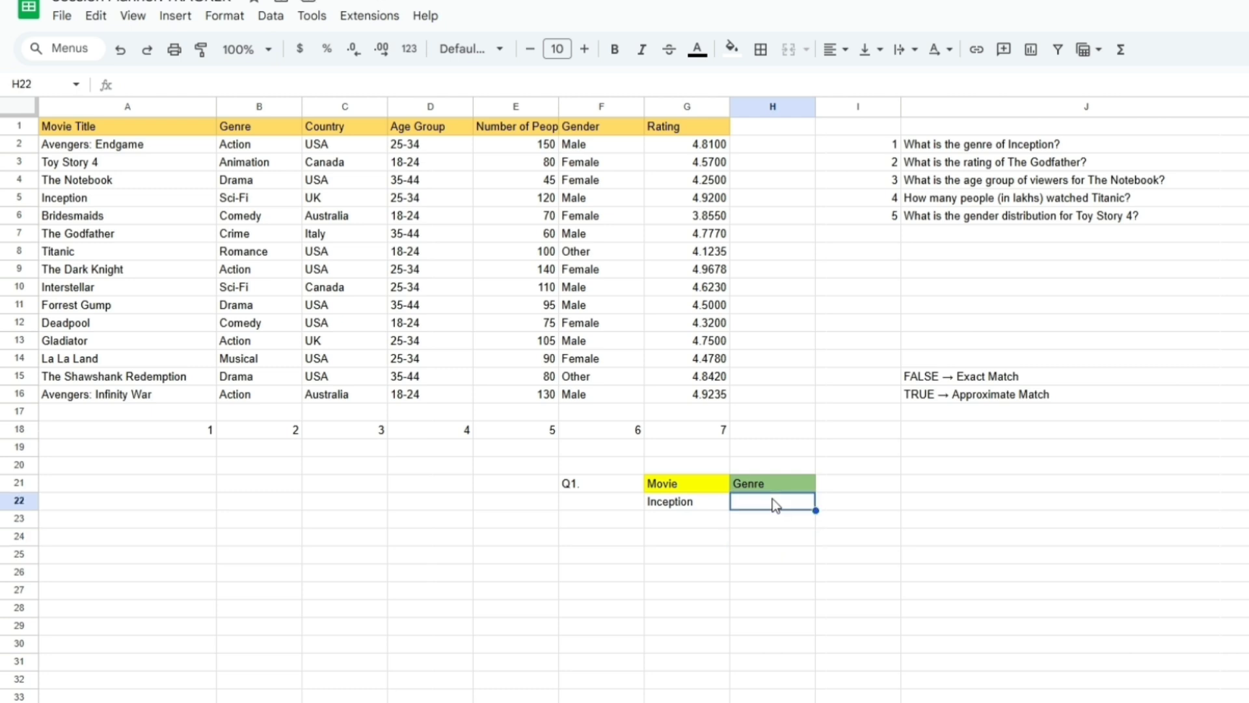
pyautogui.write('=VLOO')
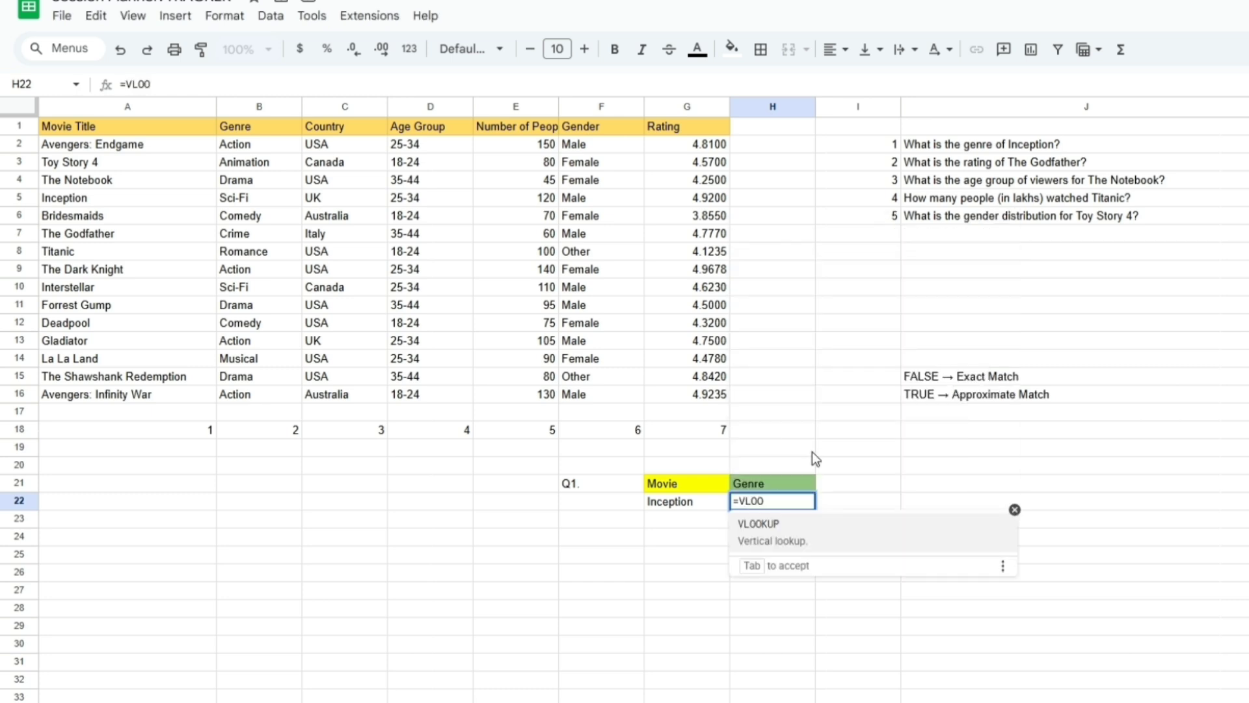
pyautogui.click(800, 535)
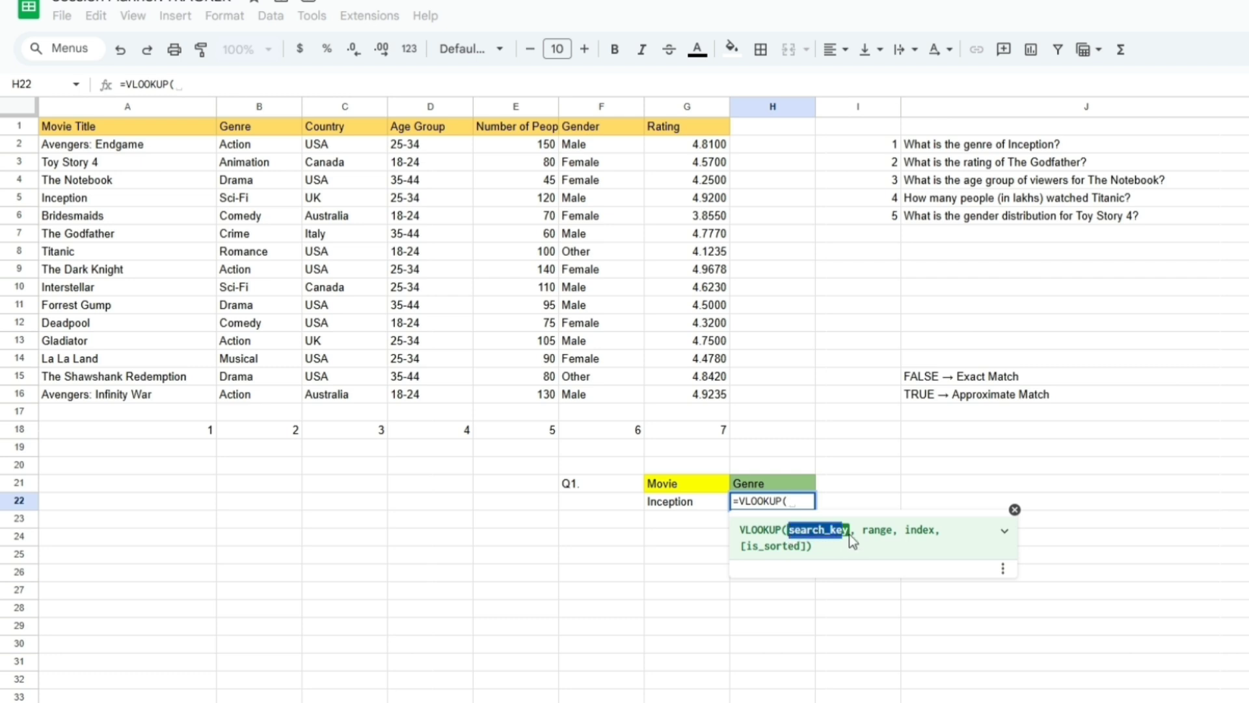
pyautogui.click(852, 537)
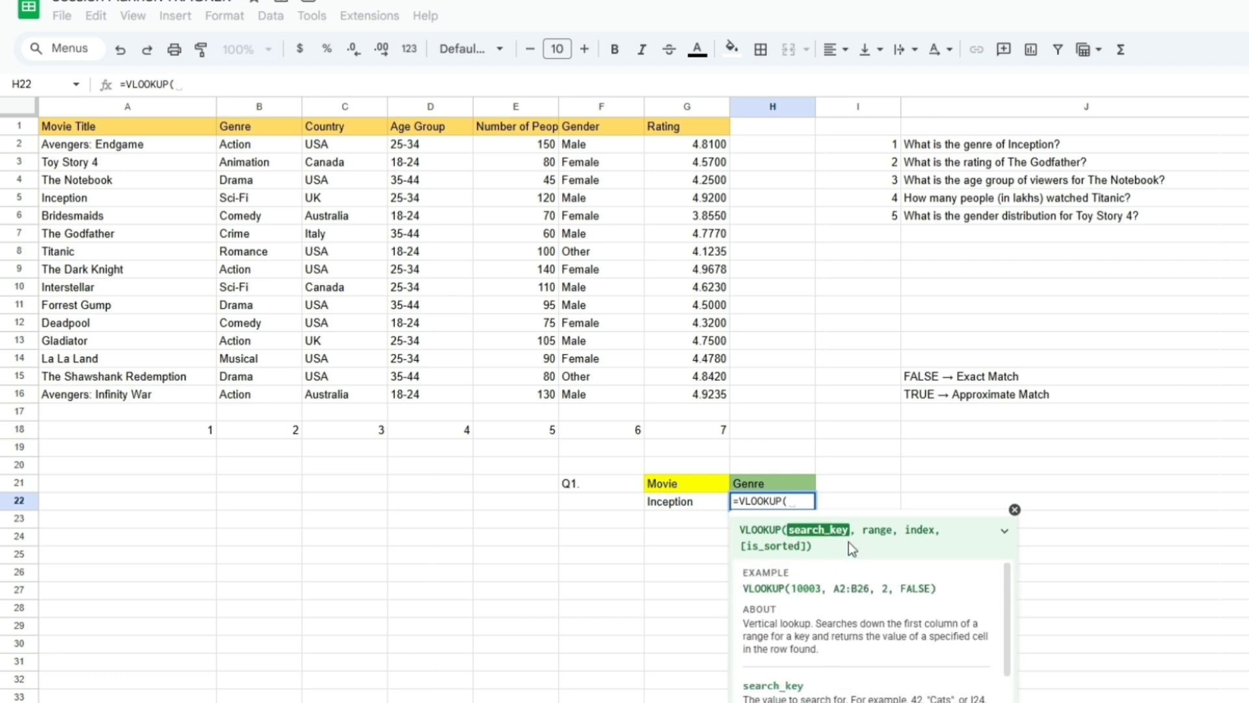
pyautogui.click(681, 505)
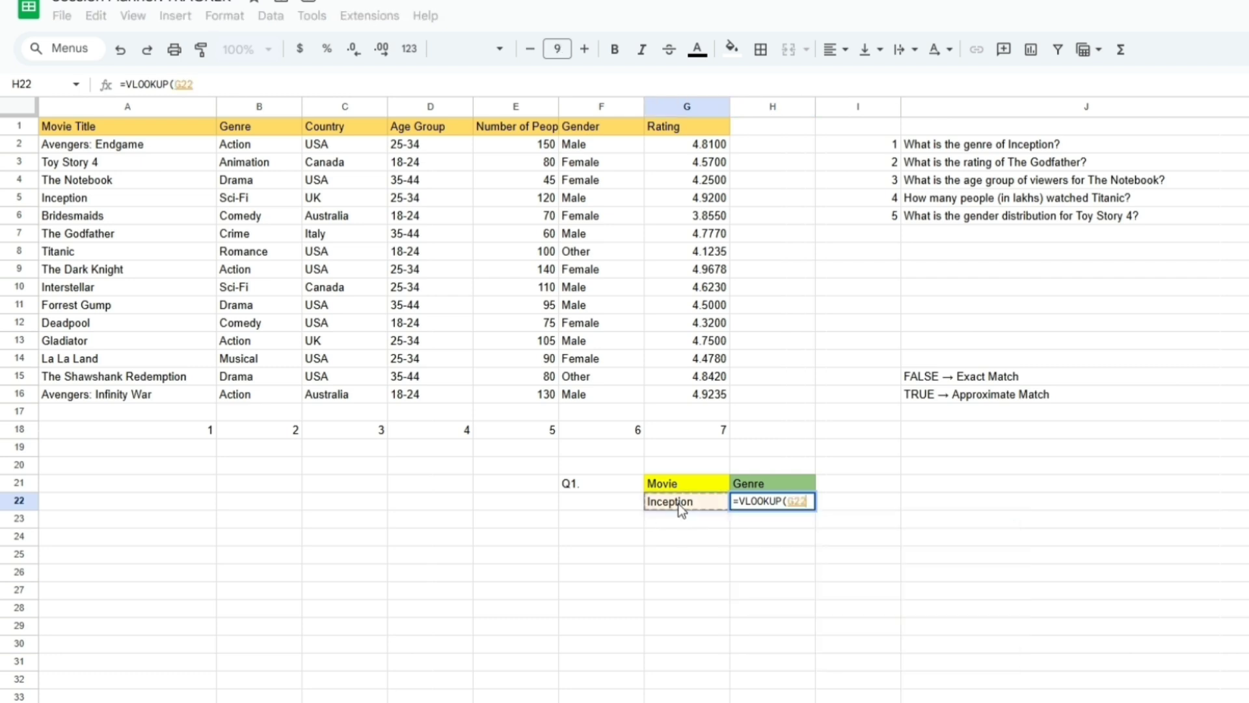
pyautogui.write(',')
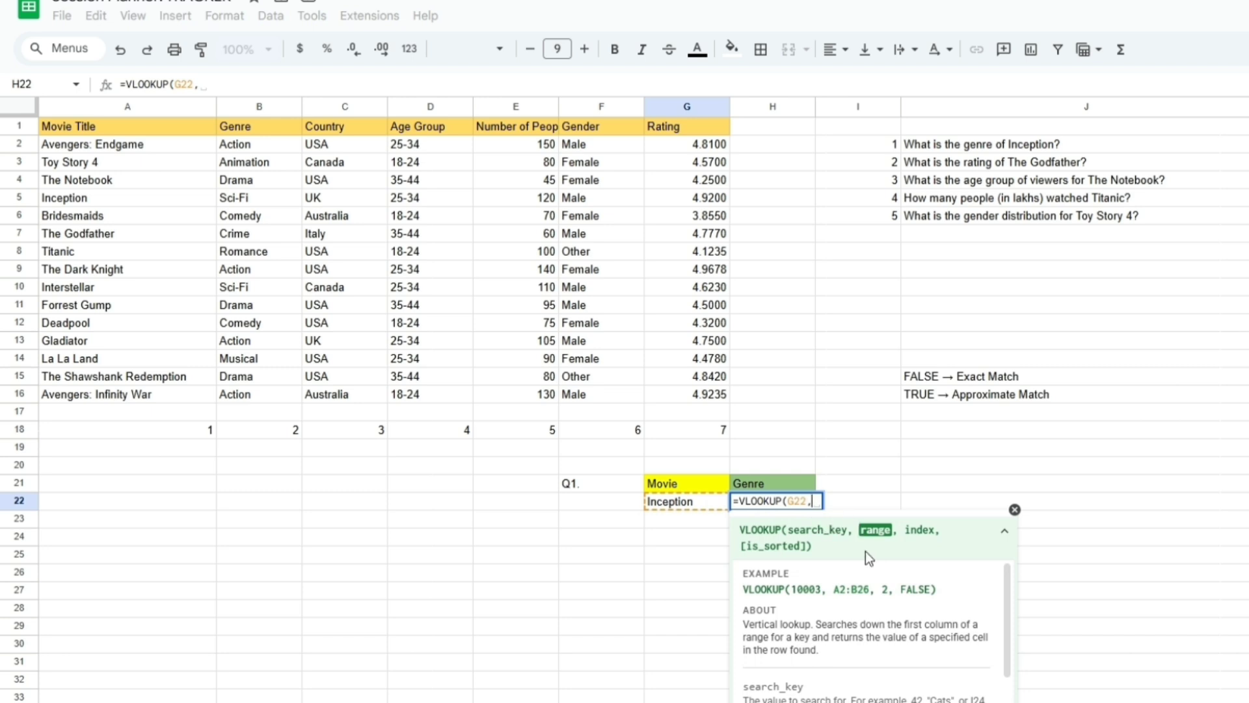
# Set the VLOOKUP range to the whole movie table including headers, A1:G16
pyautogui.click(162, 126)
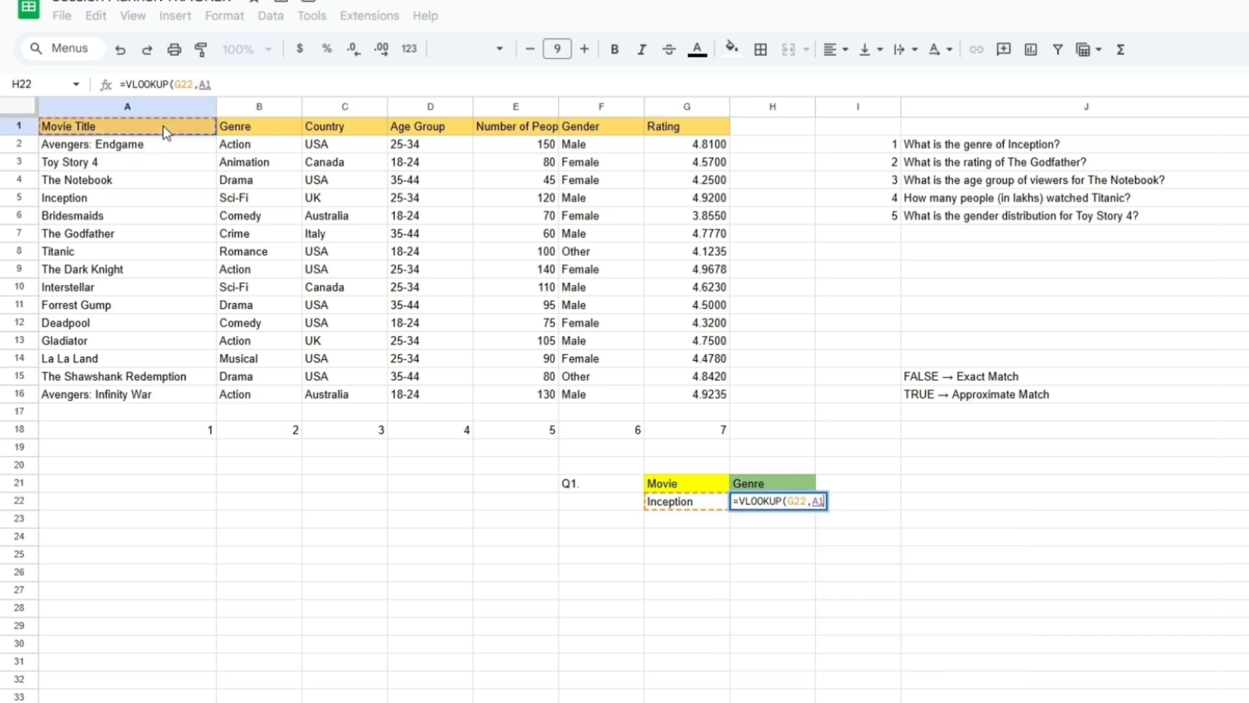
pyautogui.hotkey('shift', 'Right')
pyautogui.hotkey('shift', 'Right')
pyautogui.hotkey('shift', 'Right')
pyautogui.hotkey('shift', 'Right')
pyautogui.hotkey('shift', 'Right')
pyautogui.hotkey('shift', 'Right')
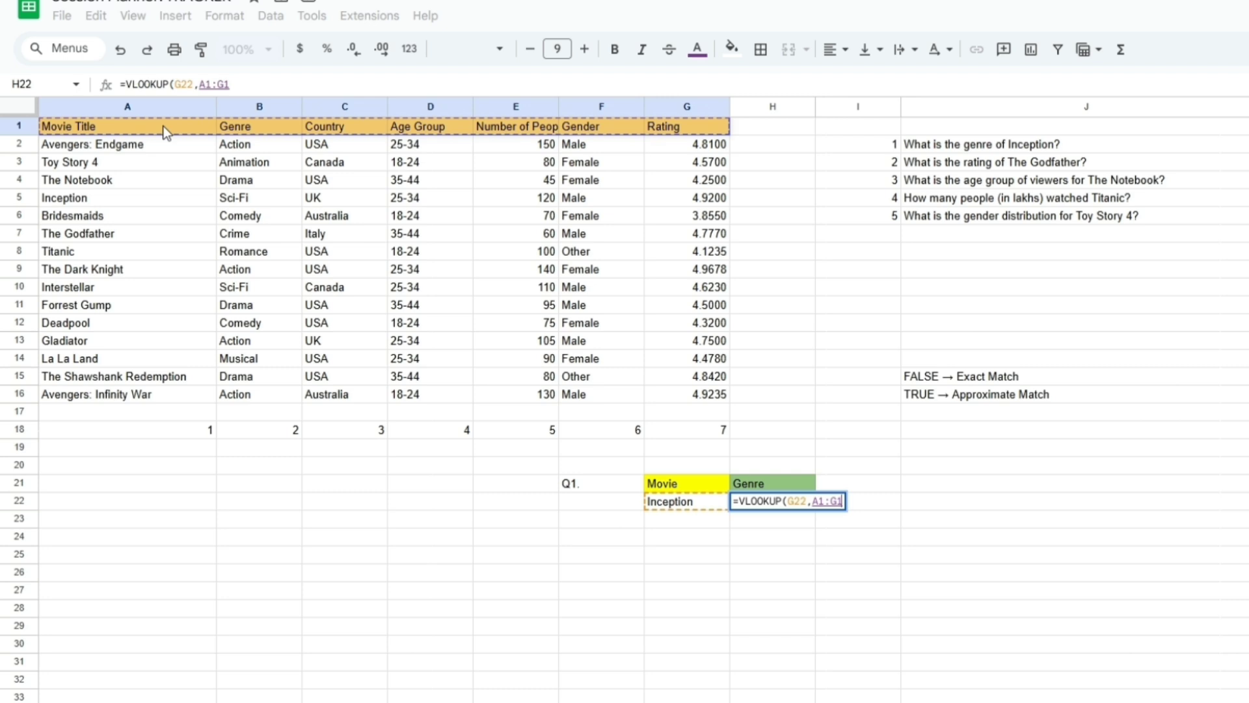
pyautogui.hotkey('ctrl', 'shift', 'Down')
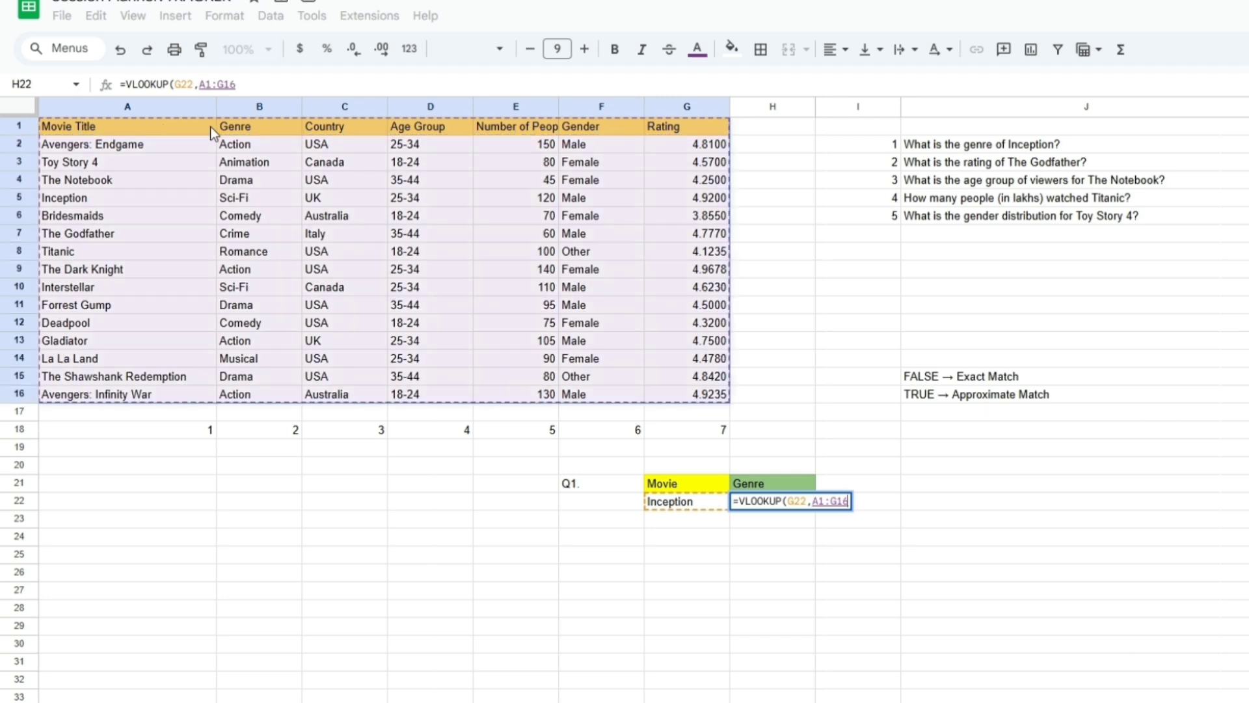
pyautogui.write(',')
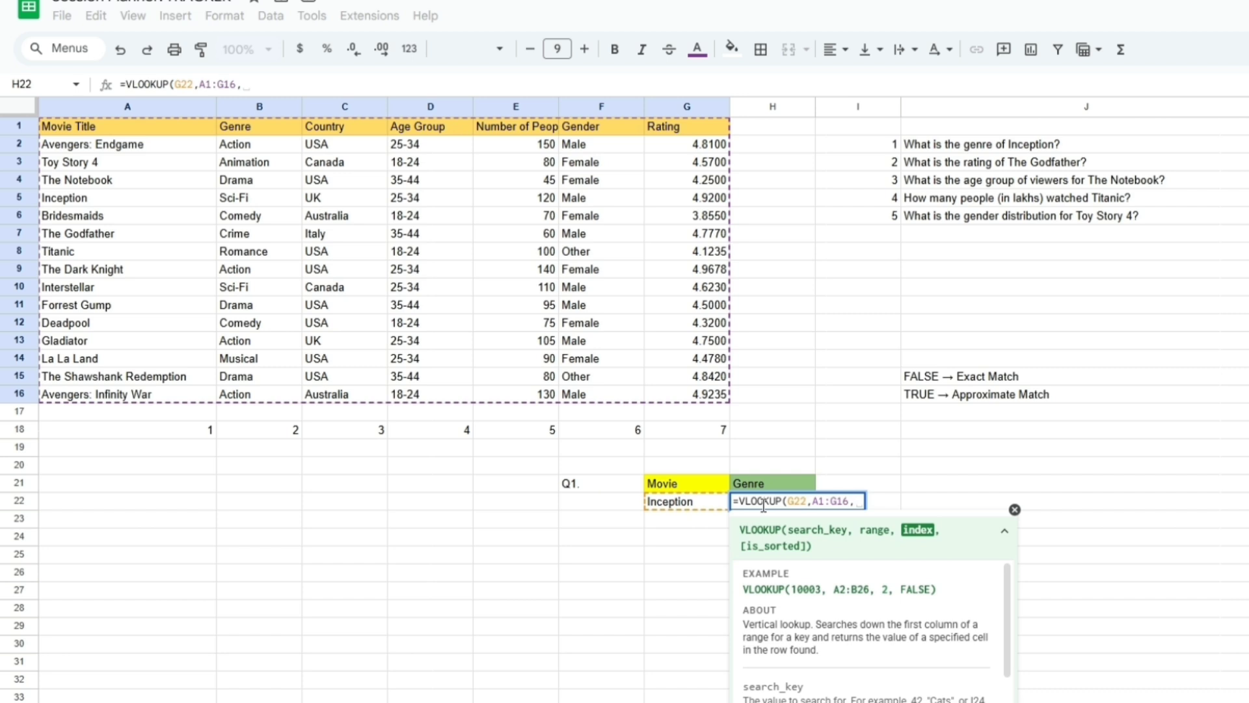
# Complete the VLOOKUP formula in H22 with column index 2 and FALSE for an exact match
pyautogui.write('2,')
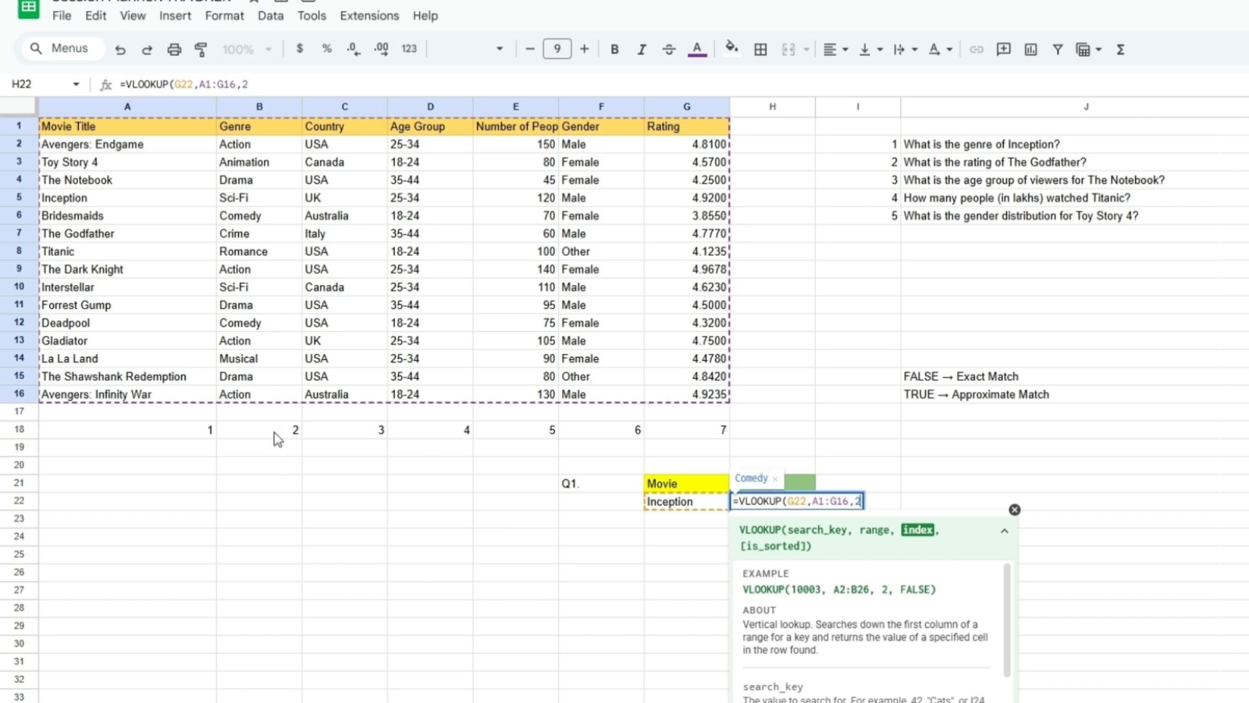
pyautogui.write('F')
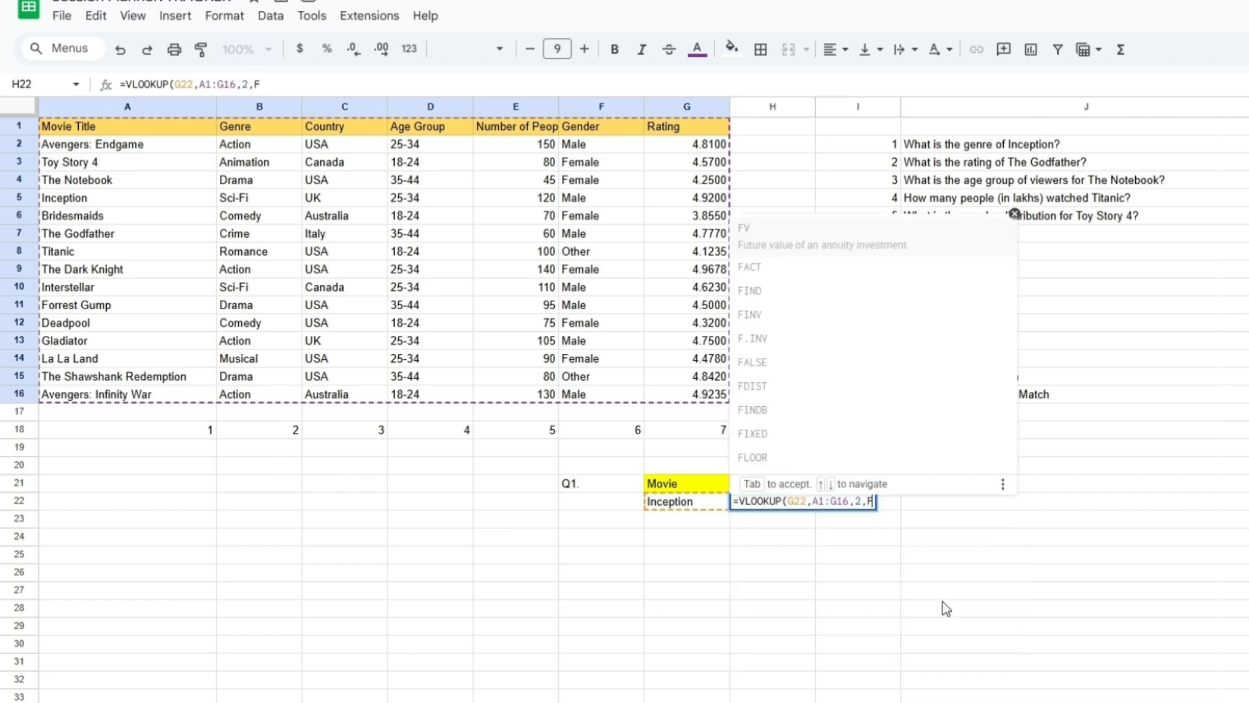
pyautogui.write('ALSE)')
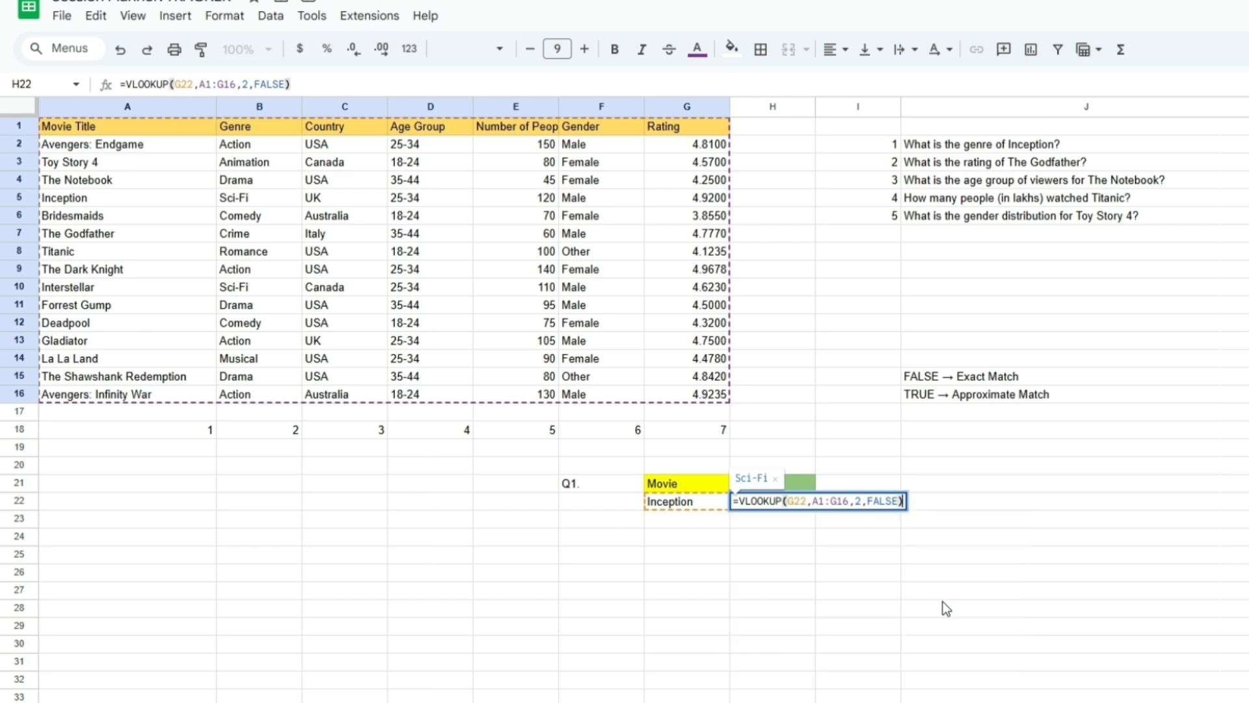
pyautogui.press('Return')
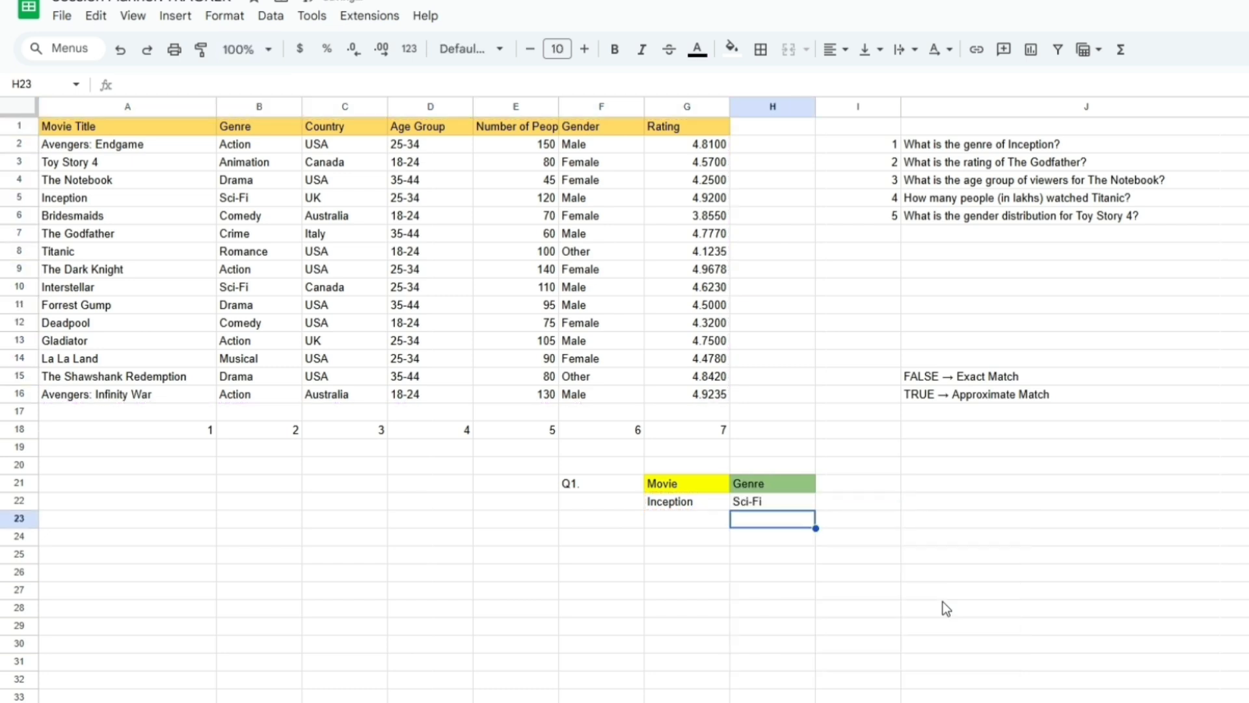
pyautogui.click(688, 506)
pyautogui.click(774, 507)
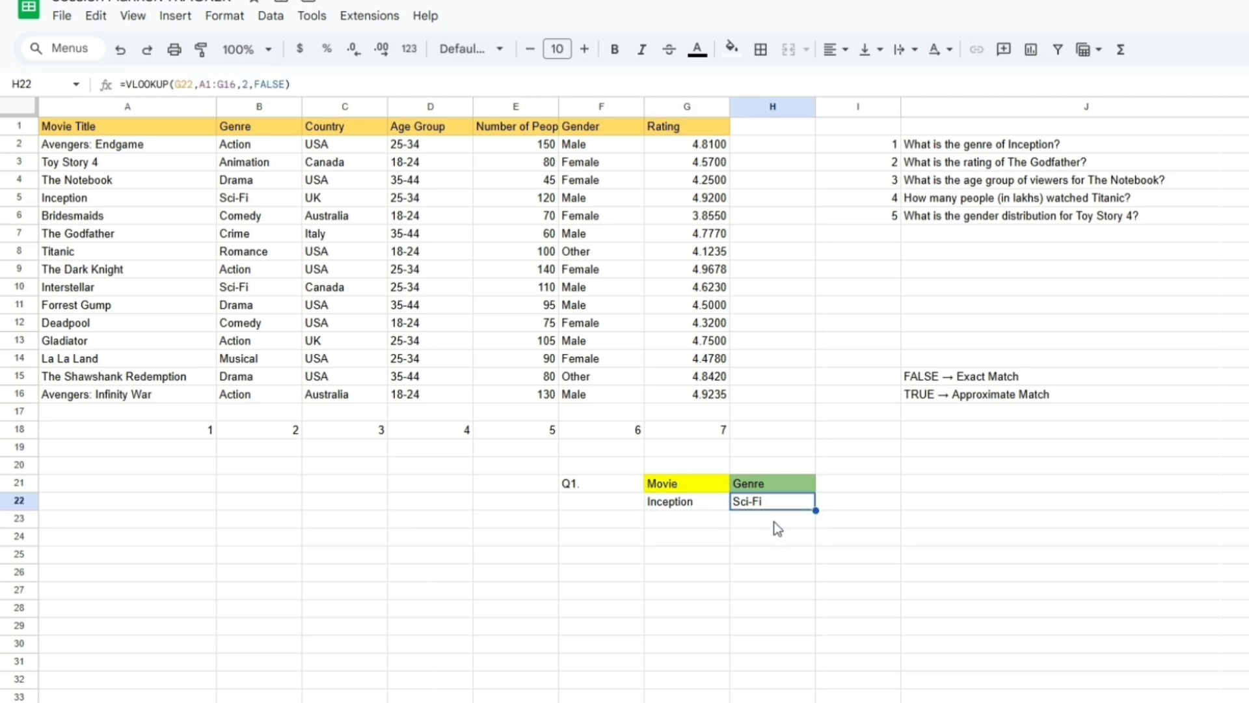
# Copy the question 1 headers from F21:H21 to F24:H24 and relabel the copy as Q2
pyautogui.click(596, 541)
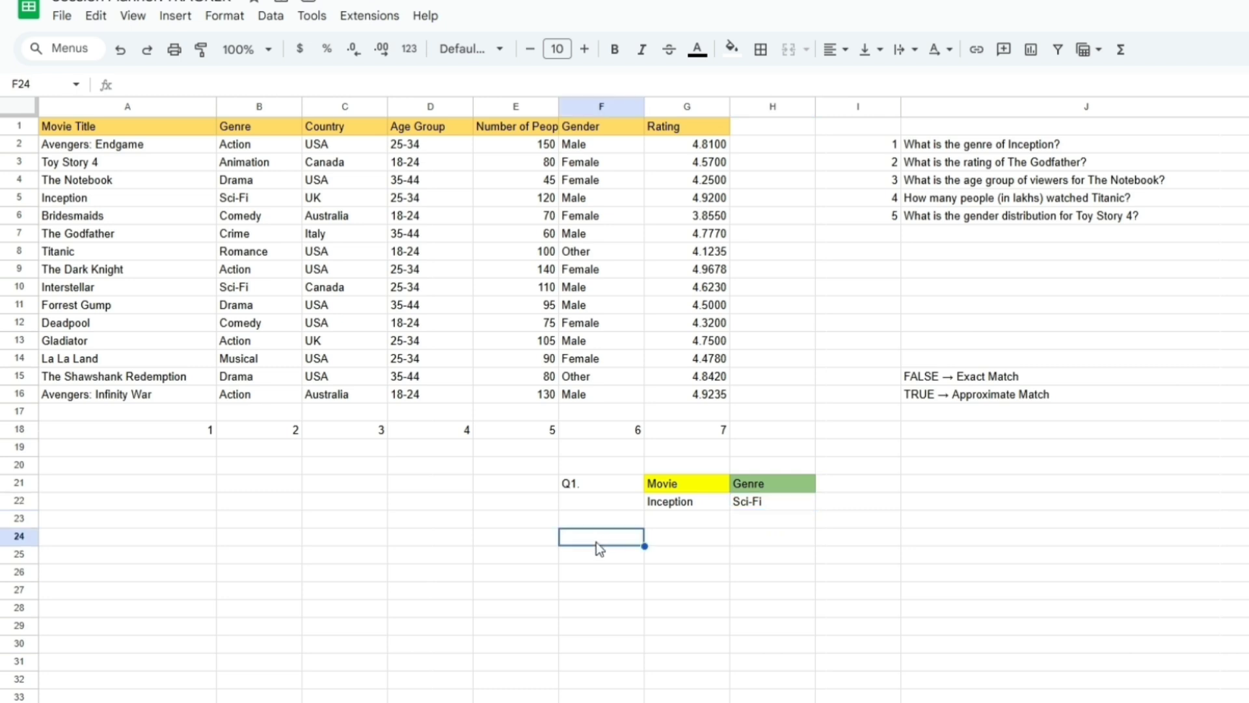
pyautogui.click(614, 483)
pyautogui.hotkey('shift', 'Right')
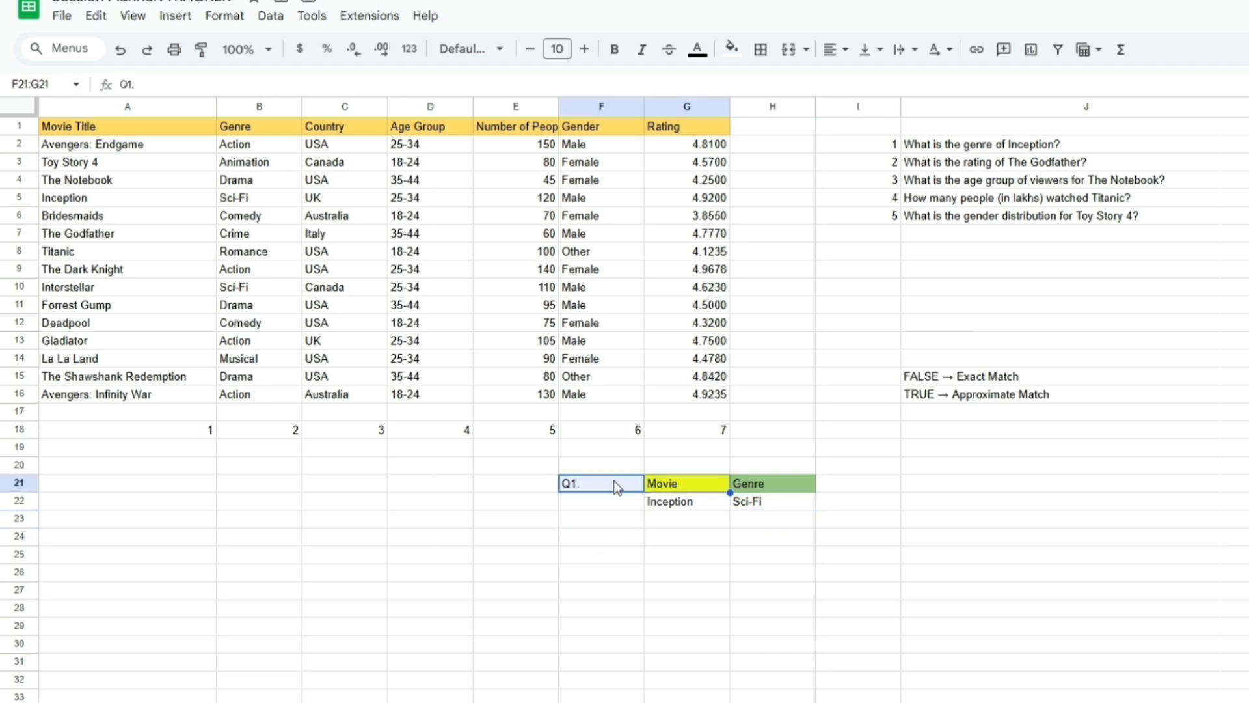
pyautogui.hotkey('shift', 'Right')
pyautogui.hotkey('ctrl', 'c')
pyautogui.click(611, 543)
pyautogui.hotkey('ctrl', 'v')
pyautogui.doubleClick(608, 541)
pyautogui.press('BackSpace')
pyautogui.press('BackSpace')
pyautogui.write('2.')
pyautogui.click(890, 626)
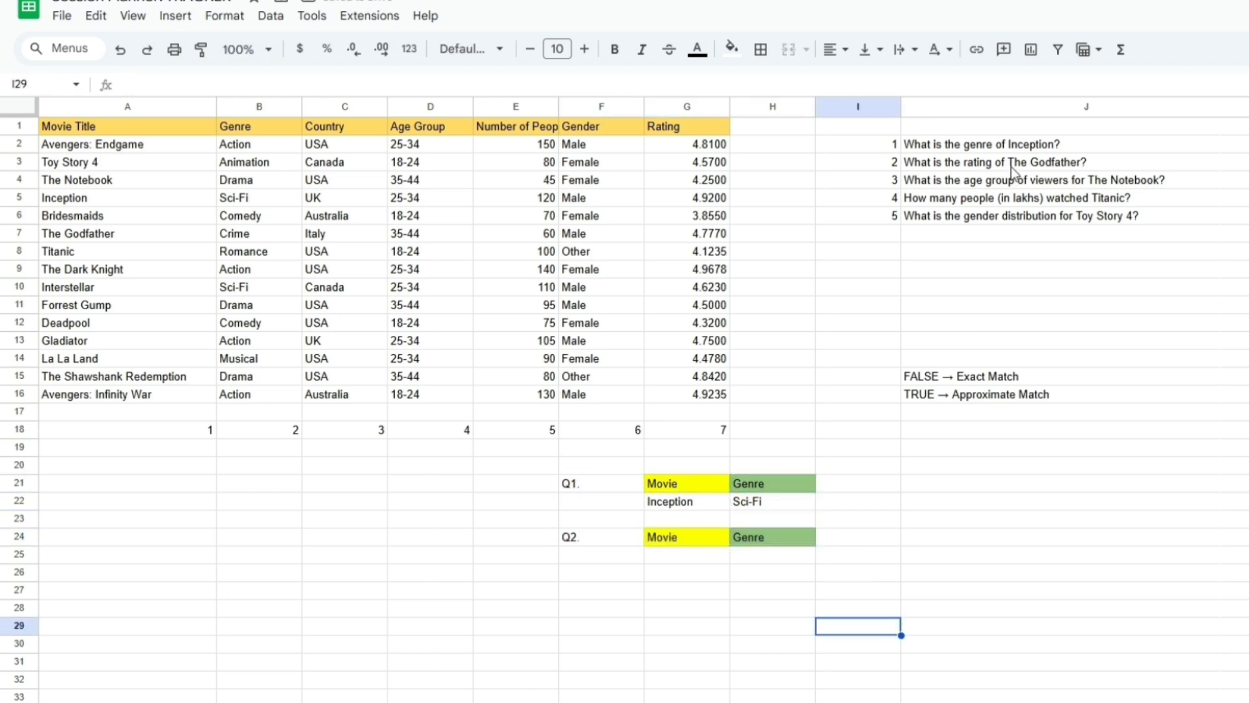
# Enter The Godfather as the second question's movie in G25 and change the header in H24 to Rating
pyautogui.click(1015, 163)
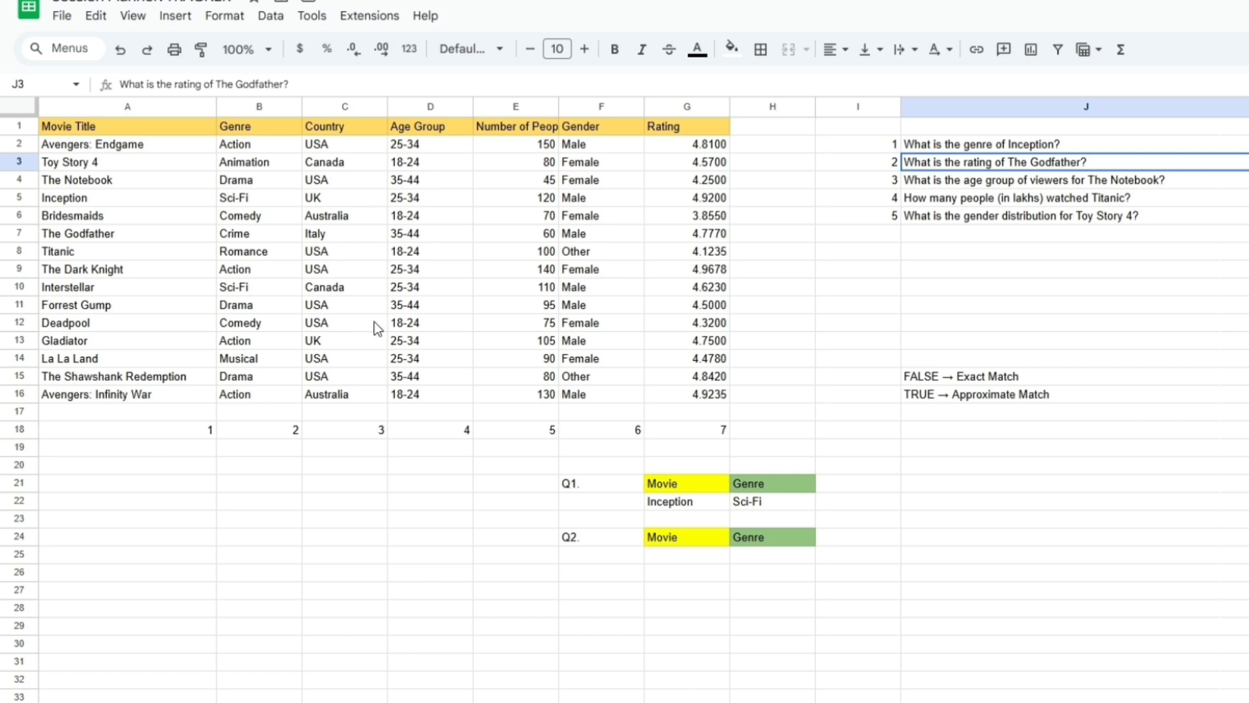
pyautogui.click(685, 556)
pyautogui.write('T')
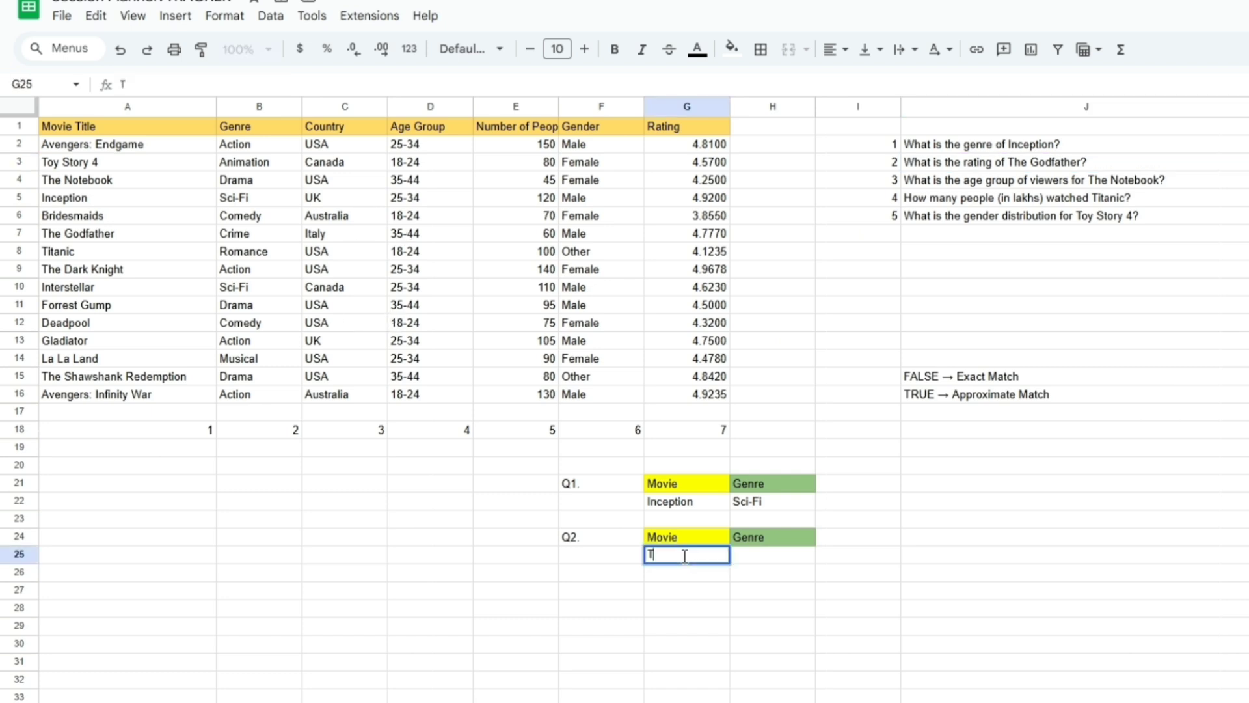
pyautogui.write('he Godfather')
pyautogui.click(763, 610)
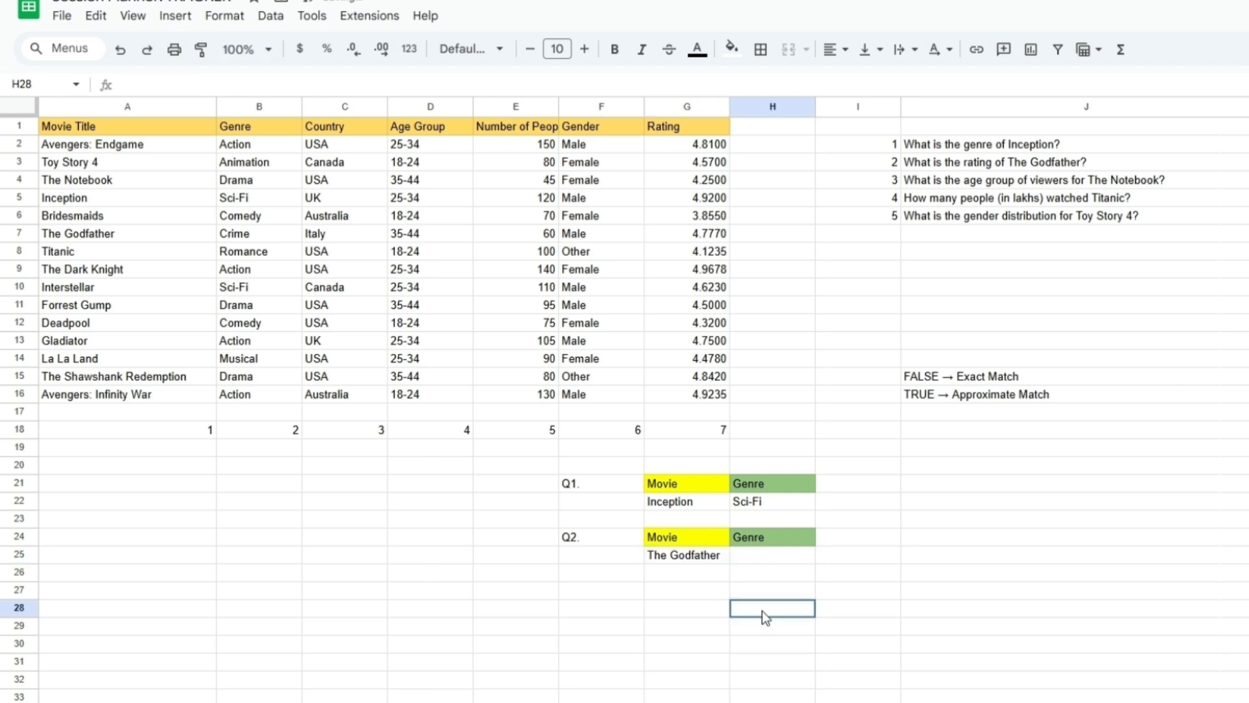
pyautogui.click(768, 541)
pyautogui.write('Rating')
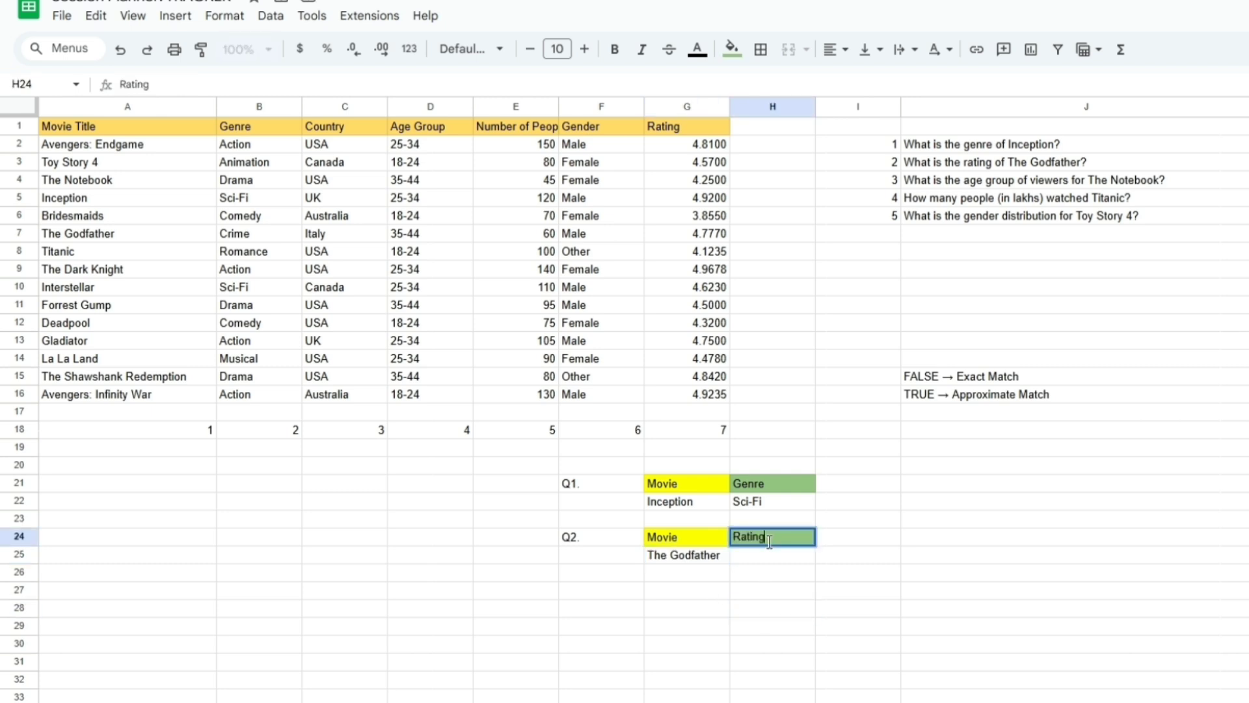
# Start a VLOOKUP formula in H25 using The Godfather in G25 as the search key
pyautogui.click(767, 559)
pyautogui.write('=VLOOKUP(')
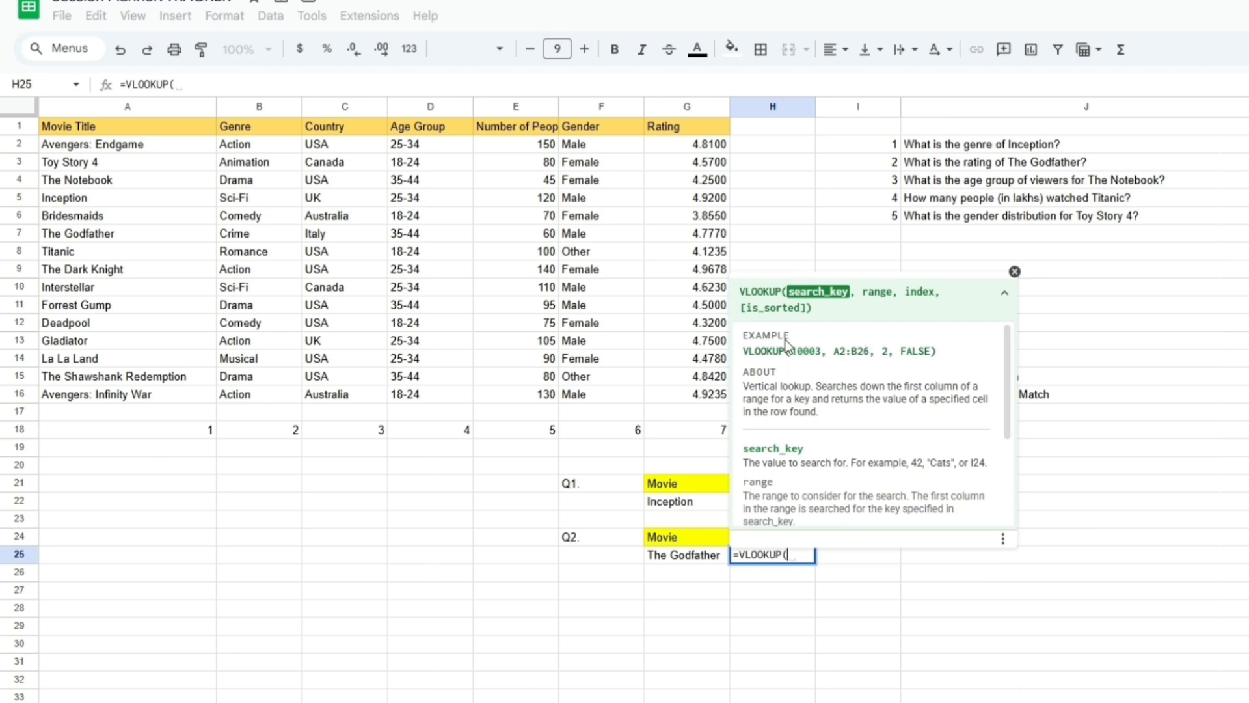
pyautogui.click(686, 553)
pyautogui.write(',')
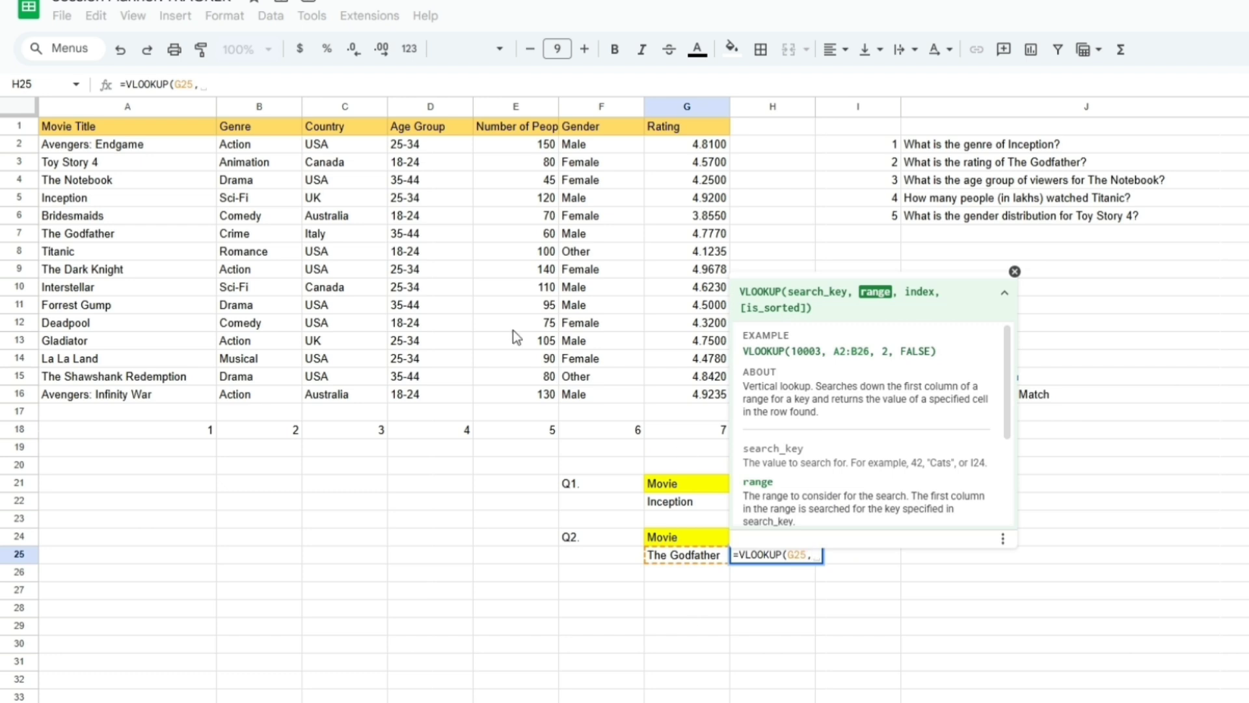
# Set the range of the VLOOKUP in H25 to the whole movie table, A1:G16
pyautogui.click(119, 127)
pyautogui.hotkey('shift', 'Right')
pyautogui.hotkey('shift', 'Right')
pyautogui.hotkey('shift', 'Right')
pyautogui.hotkey('shift', 'Right')
pyautogui.hotkey('shift', 'Right')
pyautogui.hotkey('shift', 'Right')
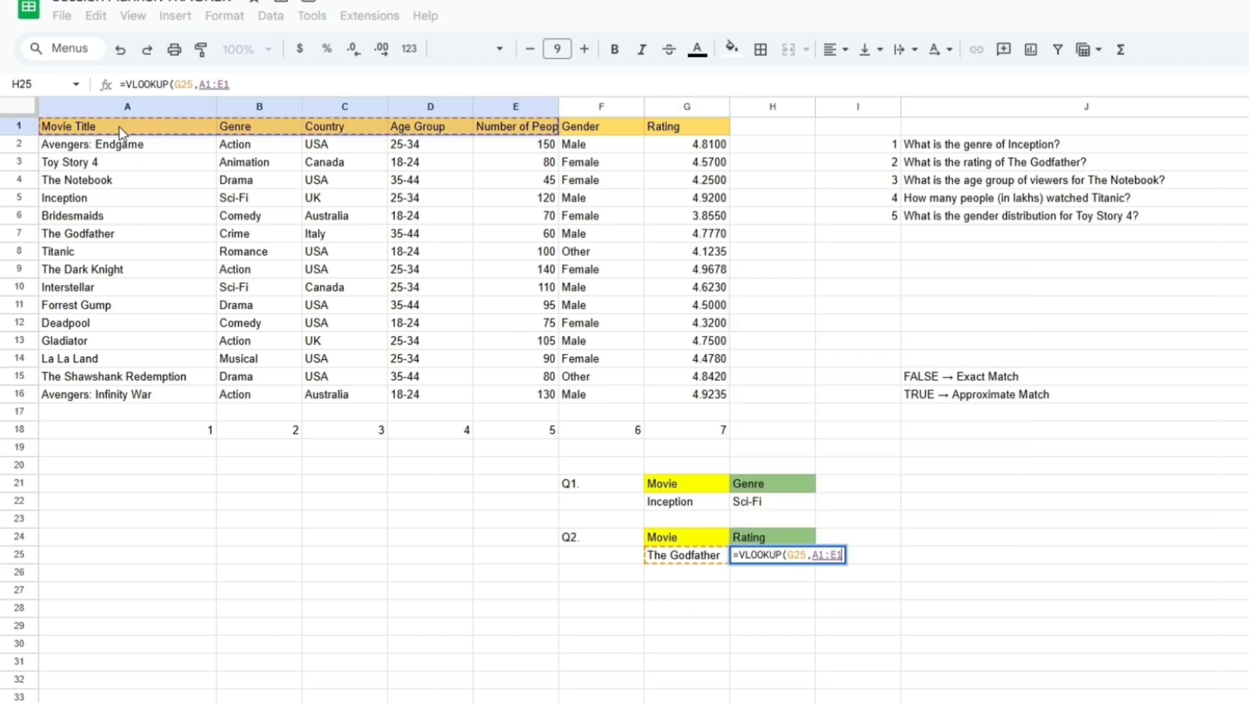
pyautogui.hotkey('ctrl', 'shift', 'Down')
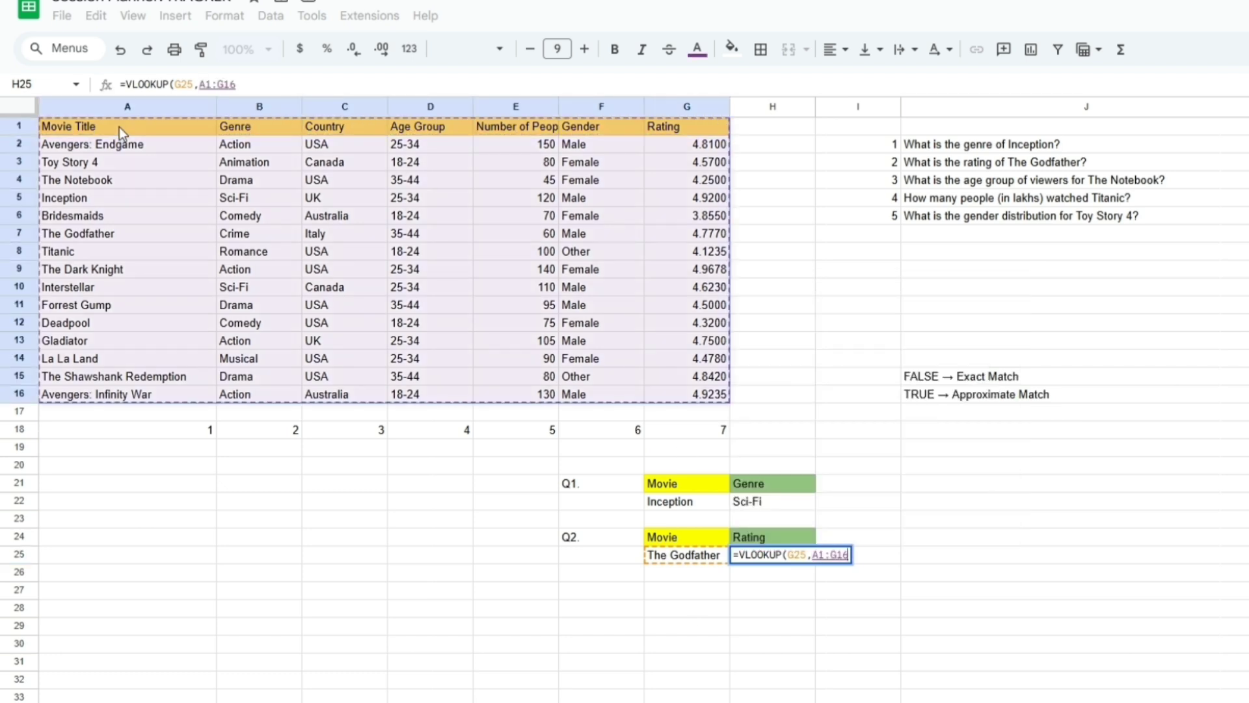
pyautogui.write('.')
pyautogui.press('BackSpace')
pyautogui.write(',')
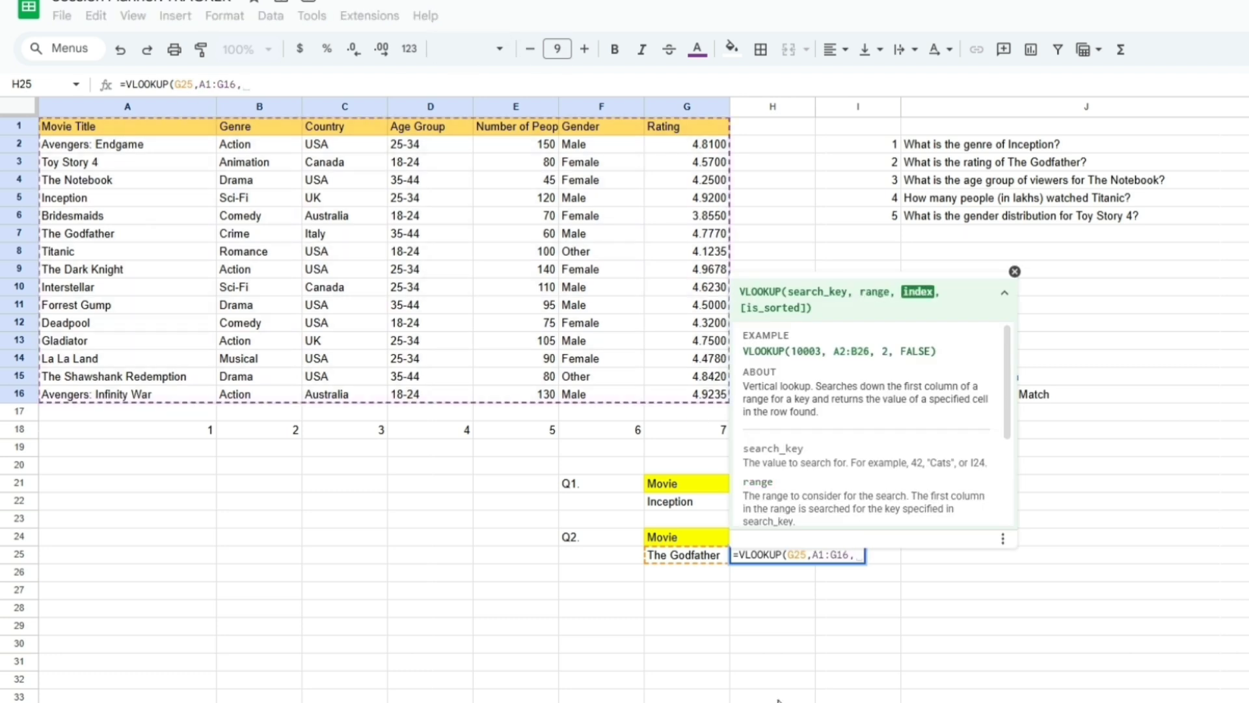
# Complete the VLOOKUP formula in H25 with column index 7 and FALSE for an exact match
pyautogui.write('7')
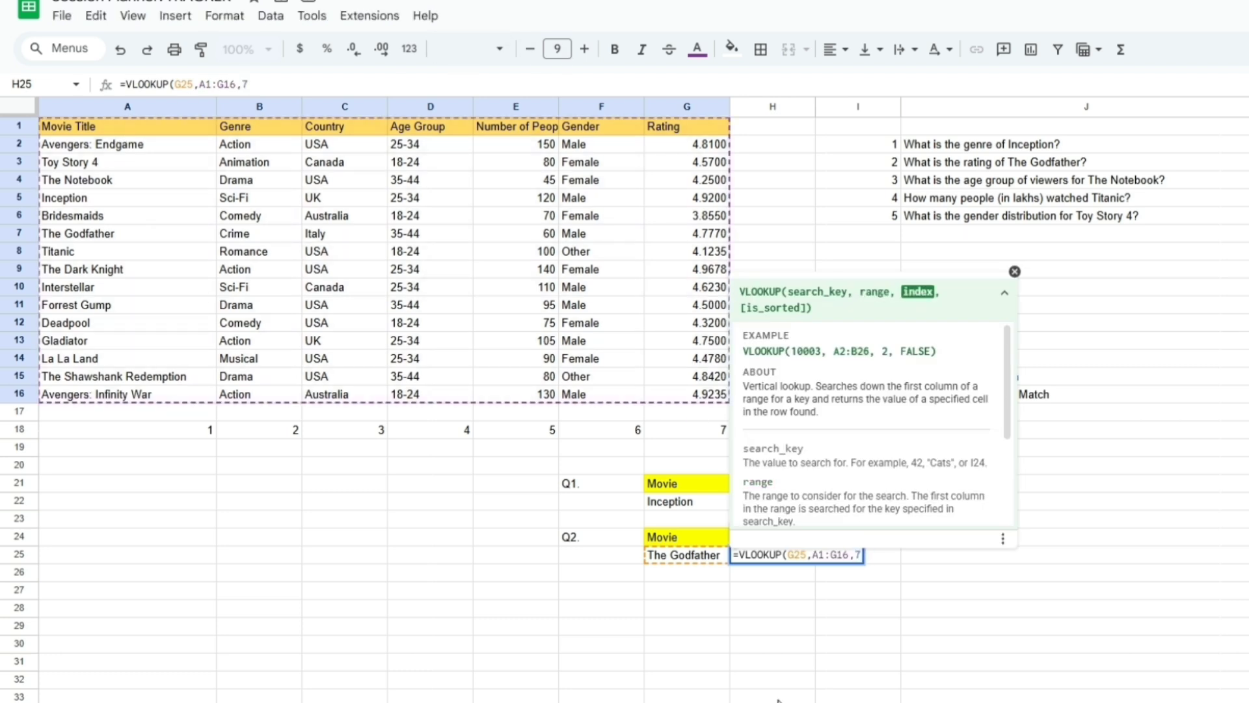
pyautogui.write(',FALSE')
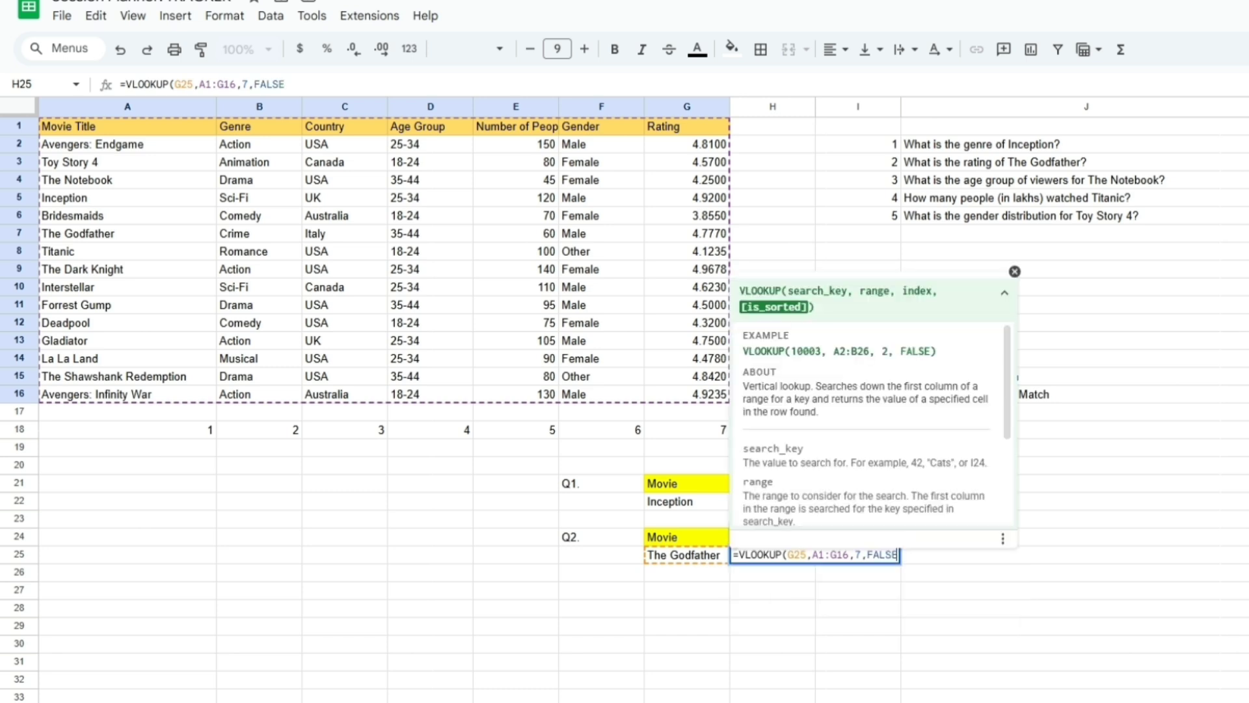
pyautogui.write(')')
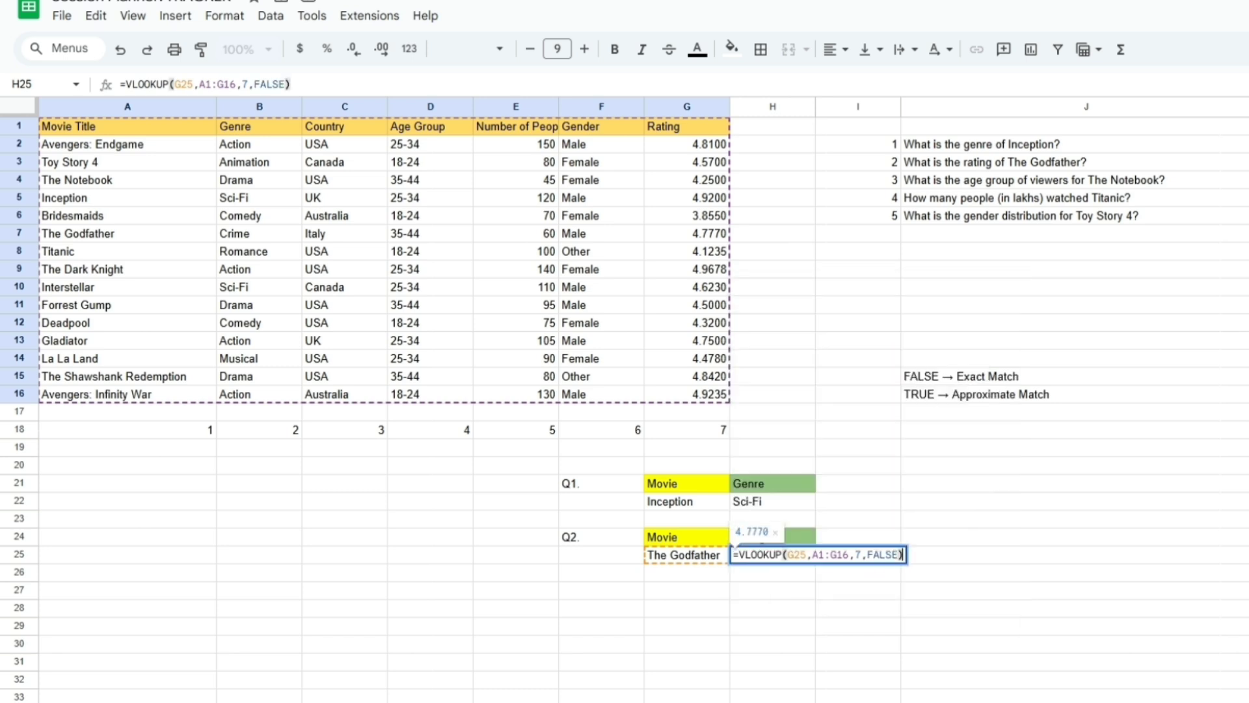
pyautogui.press('Return')
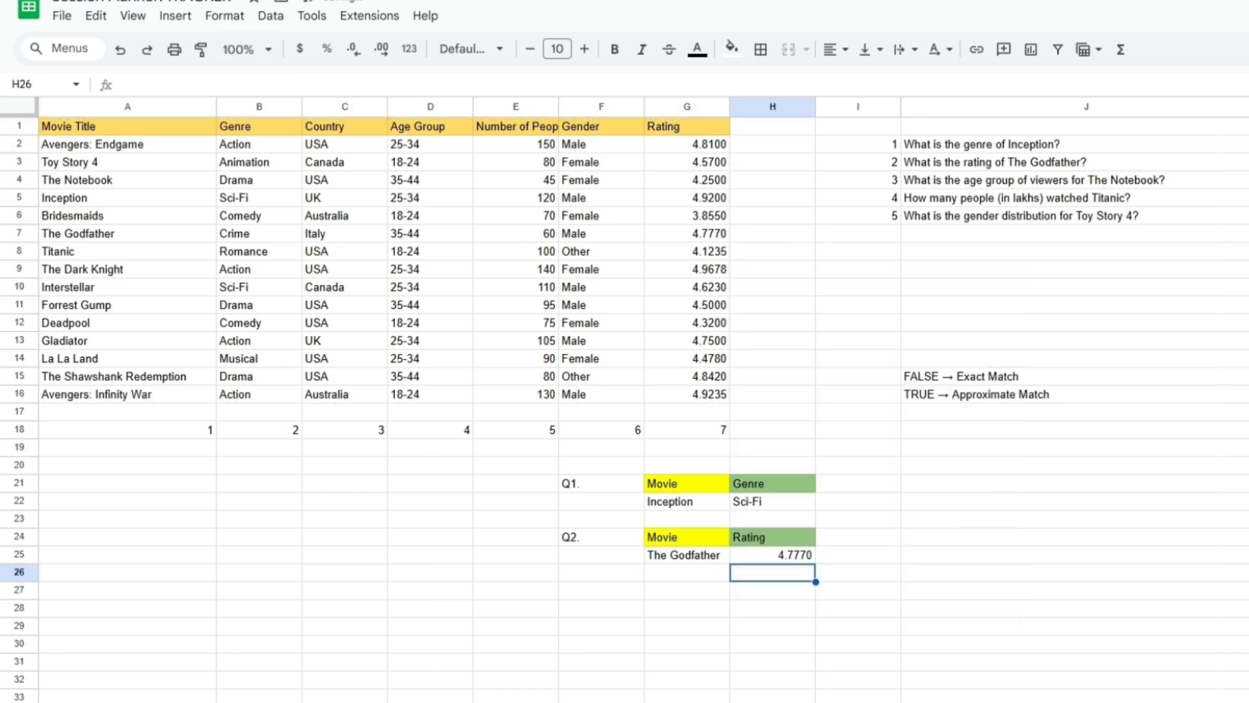
# Check the rating returned in H25 against The Godfather's row in the movie table, A7:G7
pyautogui.click(809, 560)
pyautogui.click(691, 236)
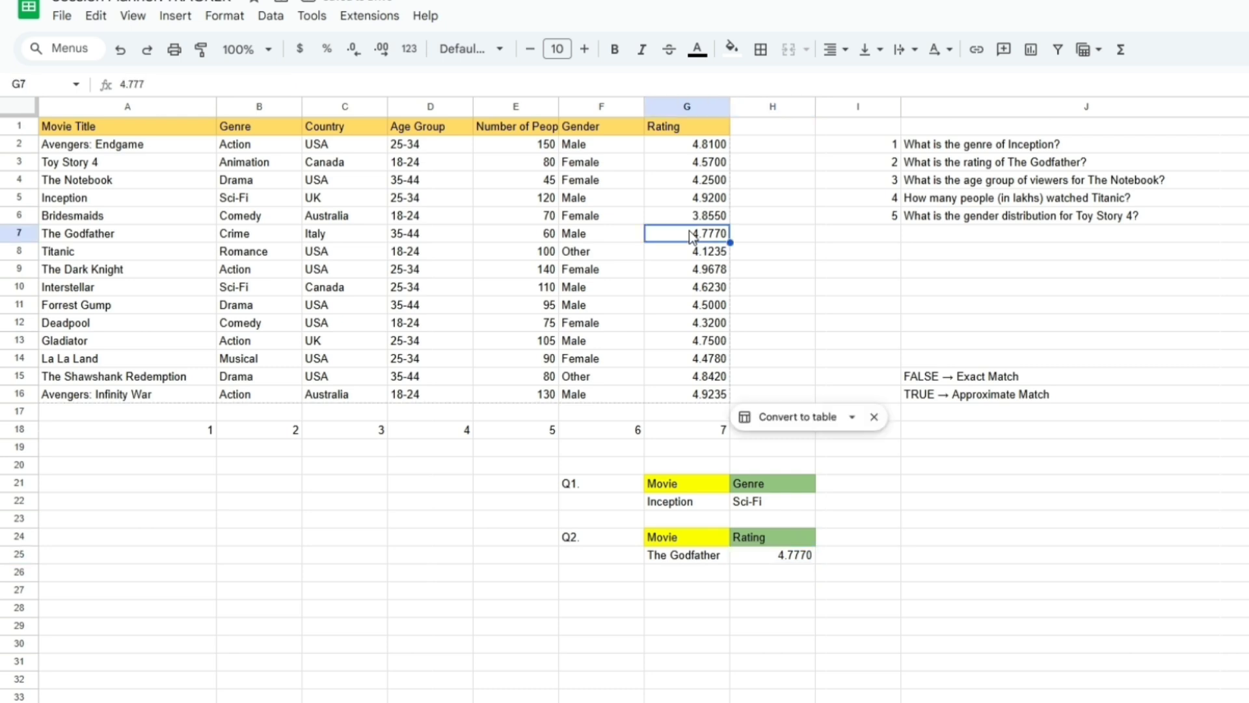
pyautogui.hotkey('shift', 'Left')
pyautogui.hotkey('ctrl', 'shift', 'Left')
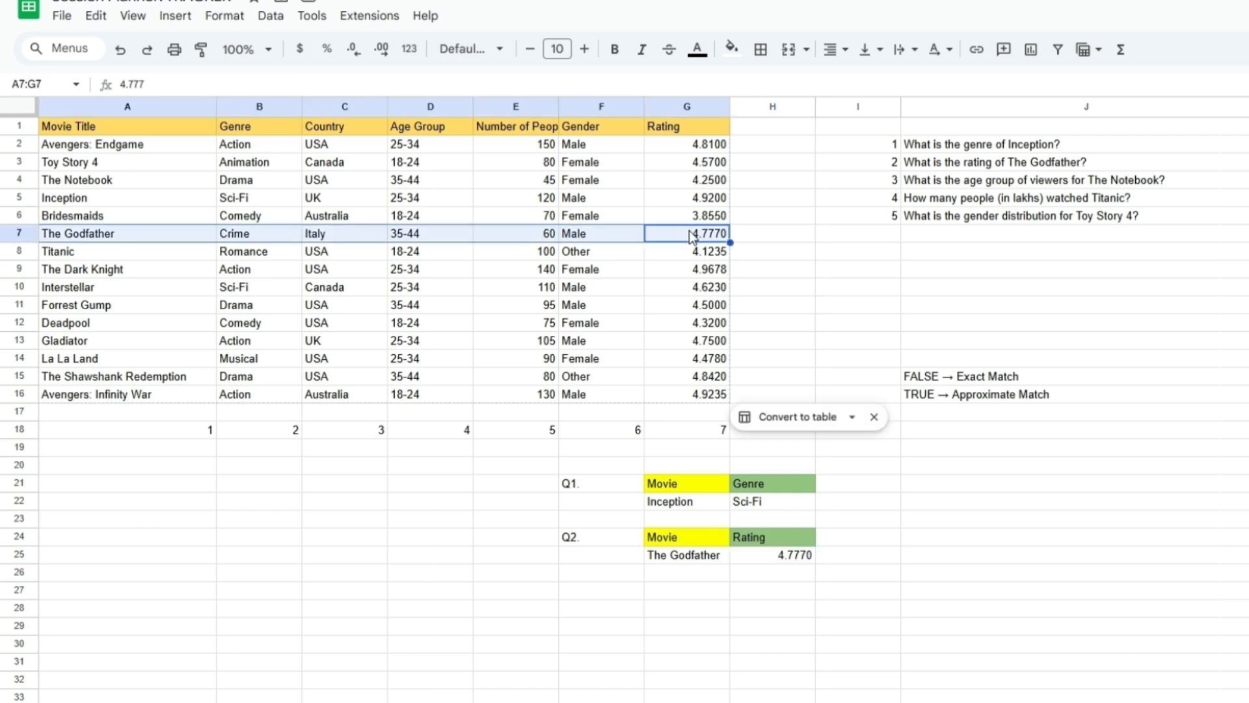
# Copy the question 2 headers from F24:H24 to F27:H27 and relabel the copy as Q3
pyautogui.click(651, 584)
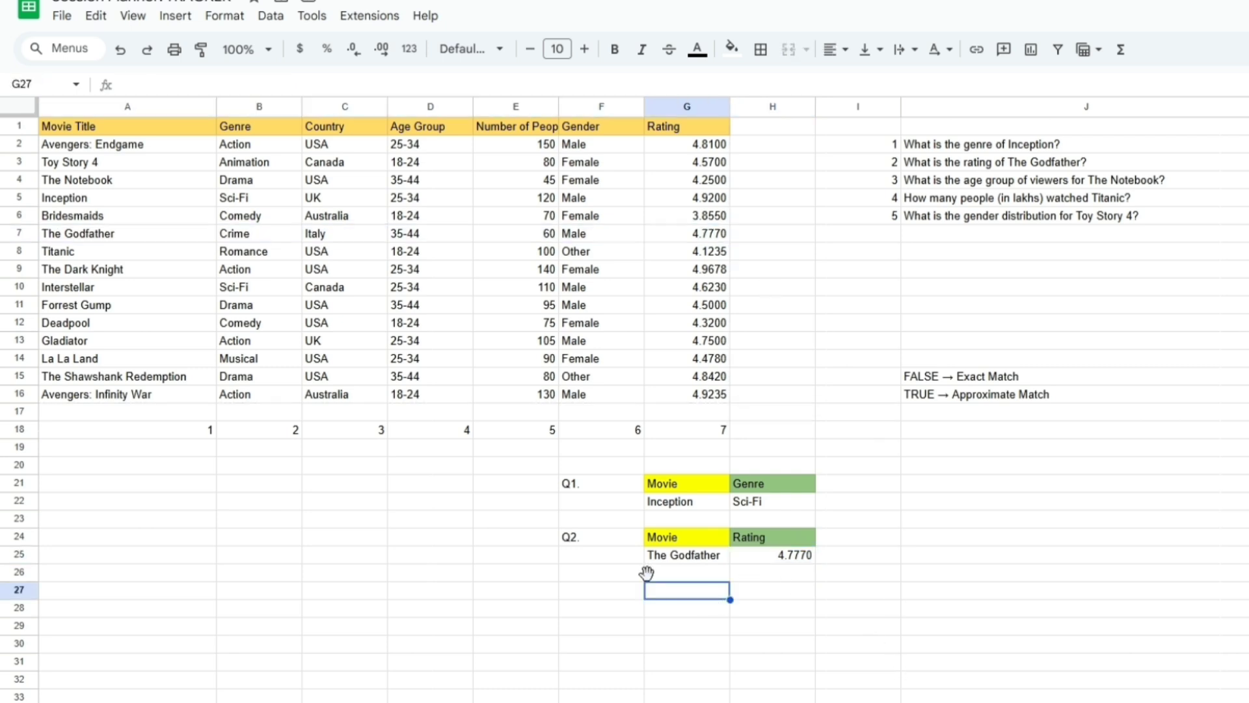
pyautogui.click(577, 536)
pyautogui.hotkey('shift', 'Right')
pyautogui.hotkey('shift', 'Right')
pyautogui.hotkey('ctrl', 'c')
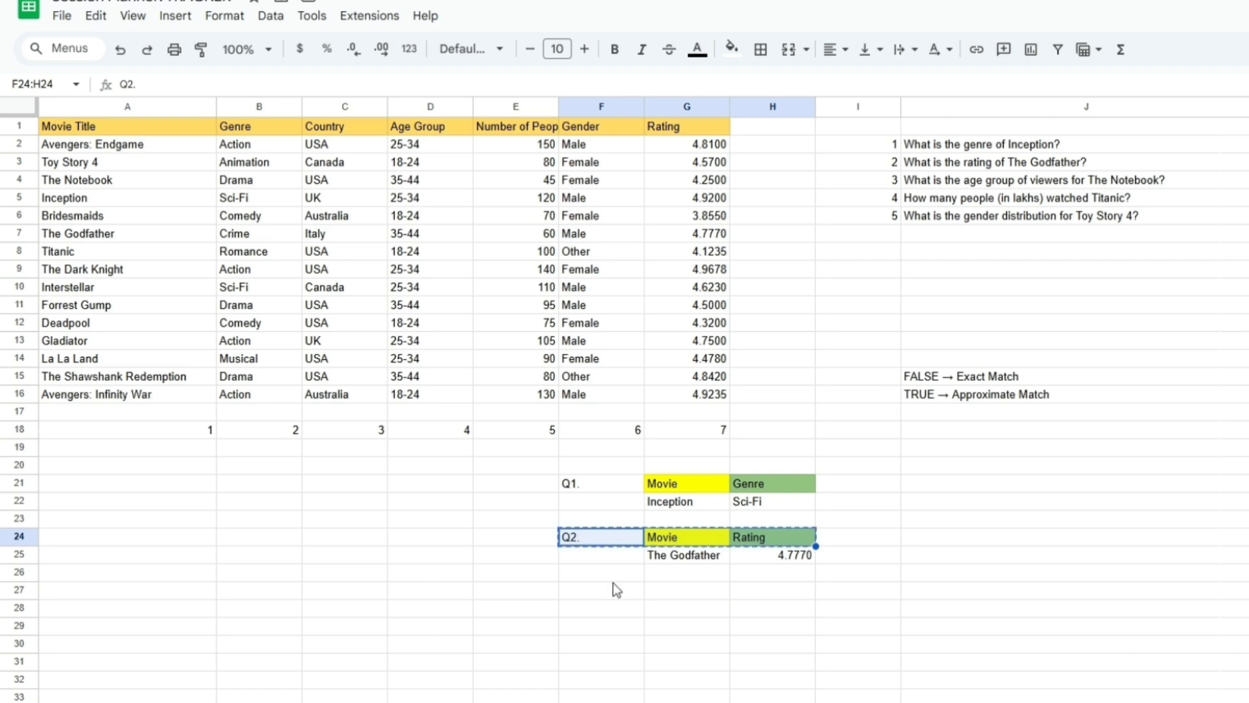
pyautogui.click(615, 589)
pyautogui.hotkey('ctrl', 'v')
pyautogui.doubleClick(578, 591)
pyautogui.press('BackSpace')
pyautogui.write('3')
# Enter The Notebook as the third question's movie in G28 and change the header in H27 to Age Group
pyautogui.click(674, 608)
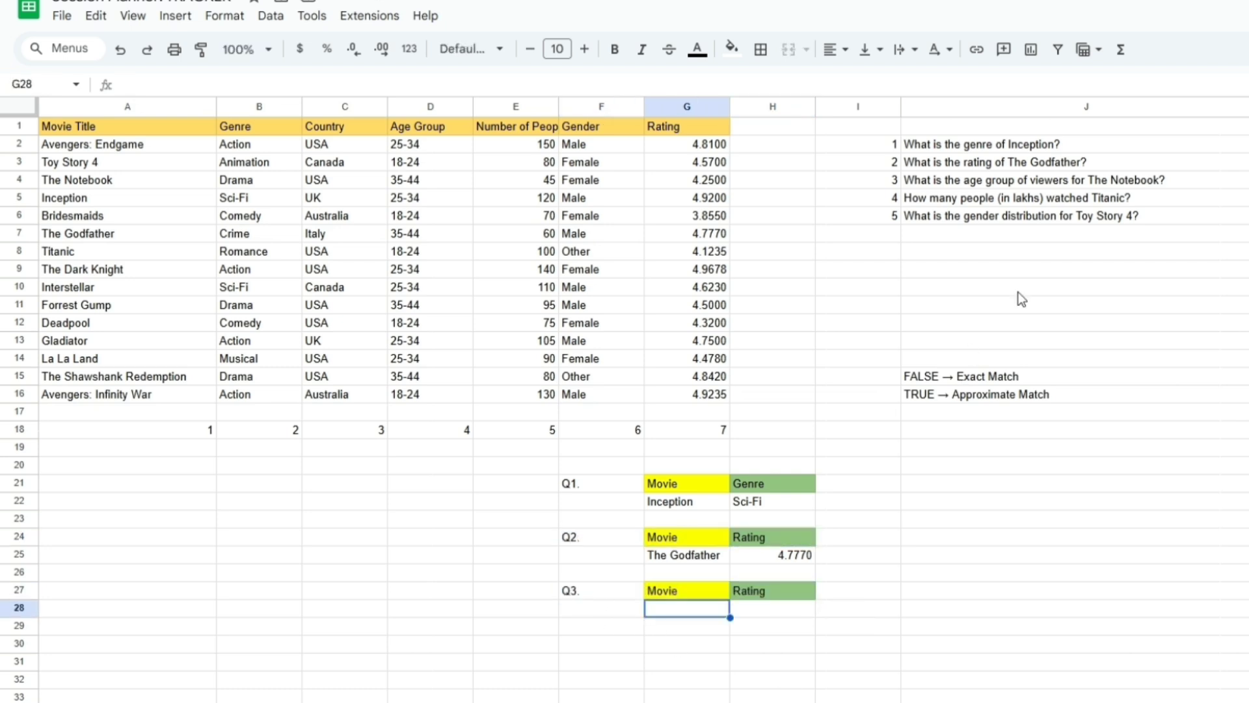
pyautogui.click(940, 184)
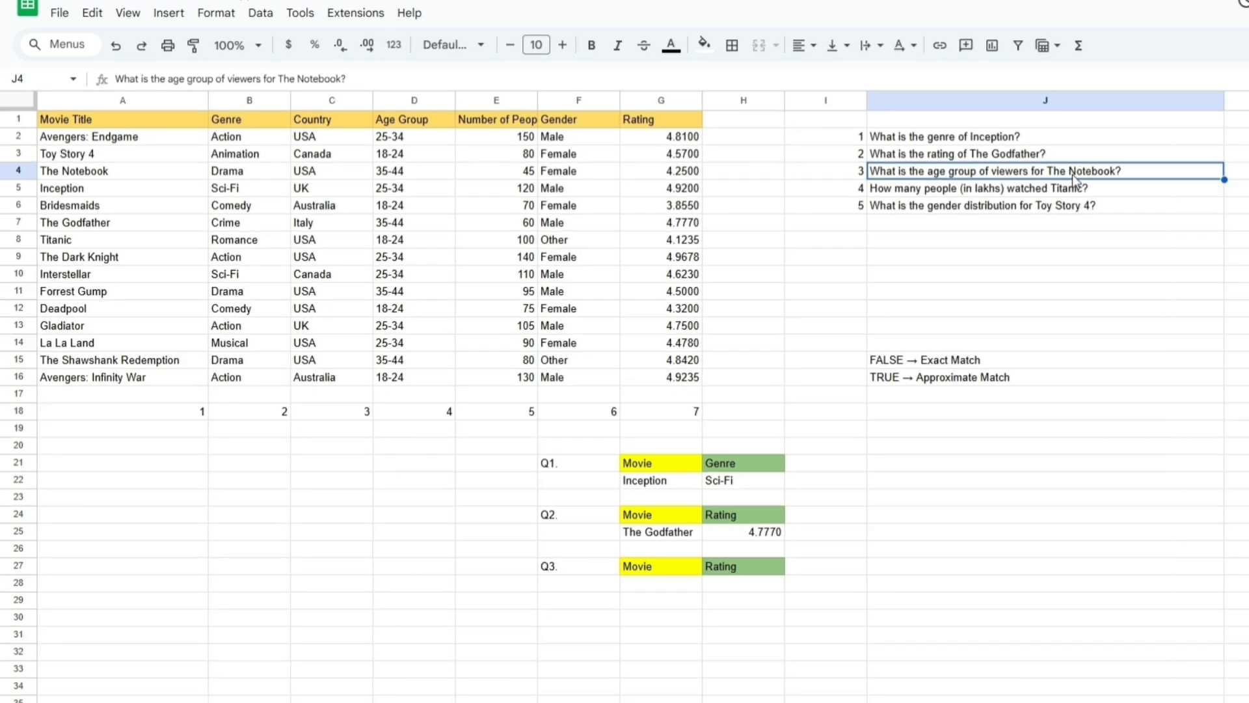
pyautogui.click(662, 583)
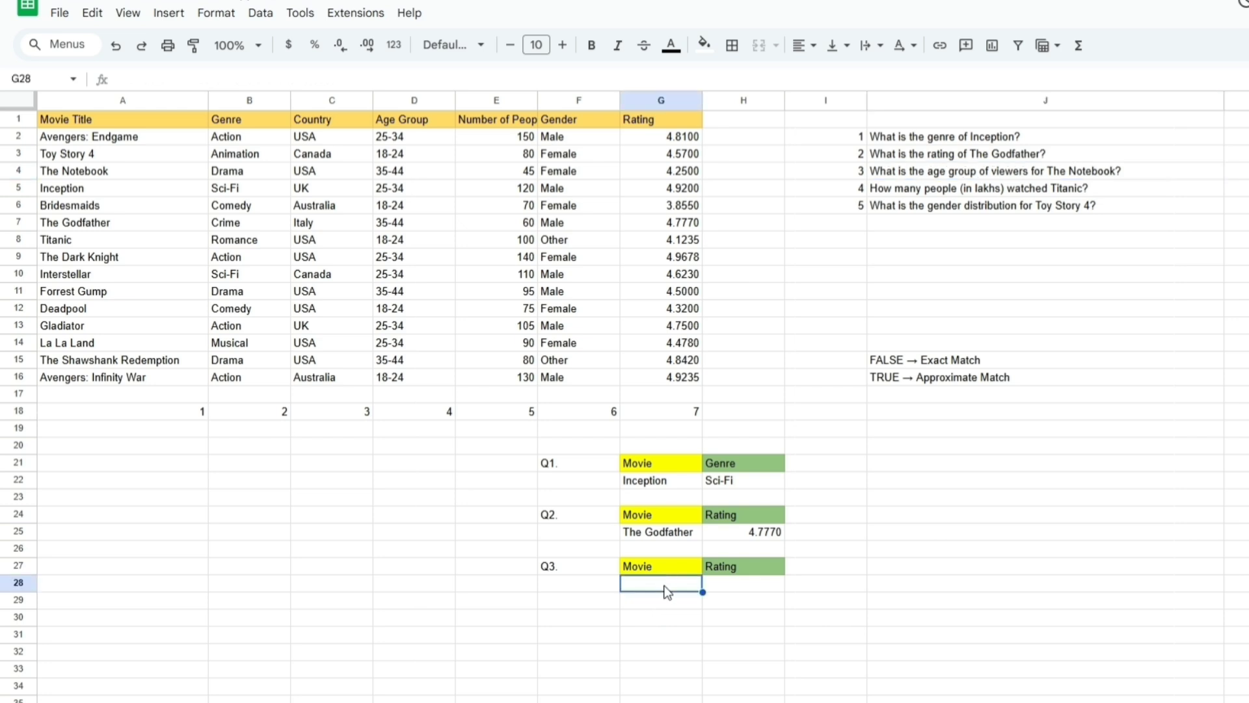
pyautogui.write('The Notebook')
pyautogui.click(773, 567)
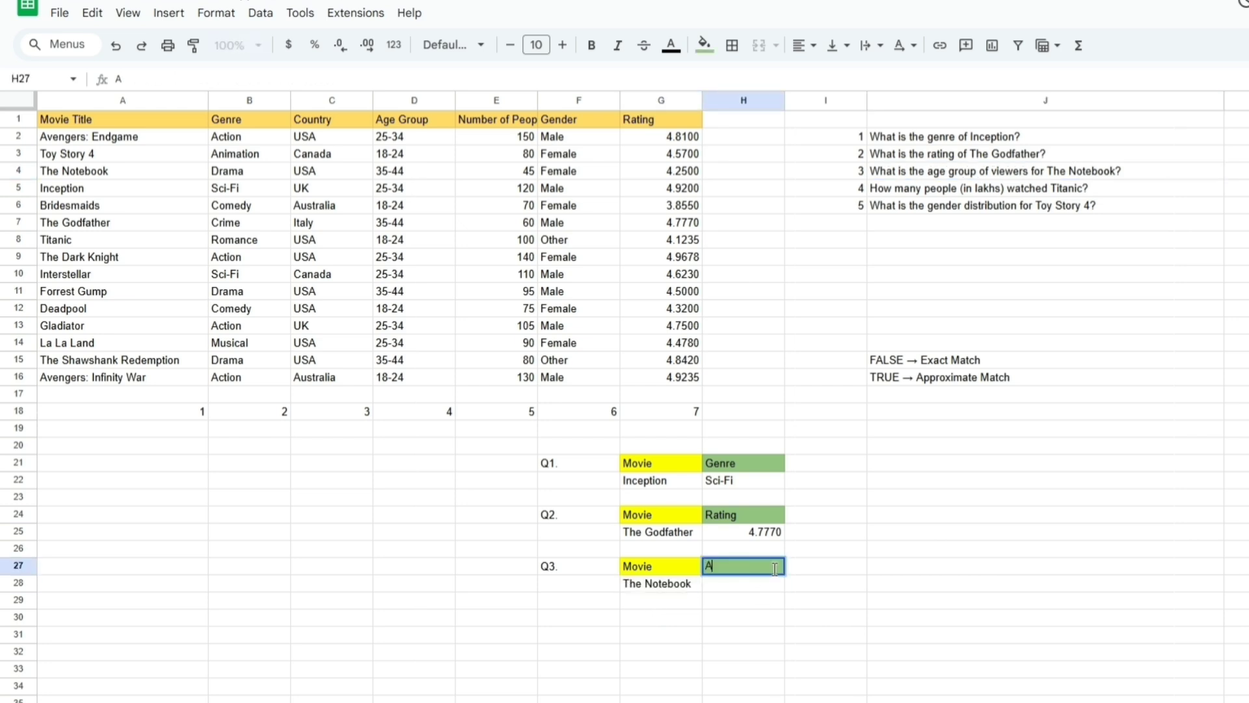
pyautogui.write('Age Group')
pyautogui.click(976, 604)
# Start a VLOOKUP formula in H28 using The Notebook in G28 as the search key
pyautogui.click(743, 580)
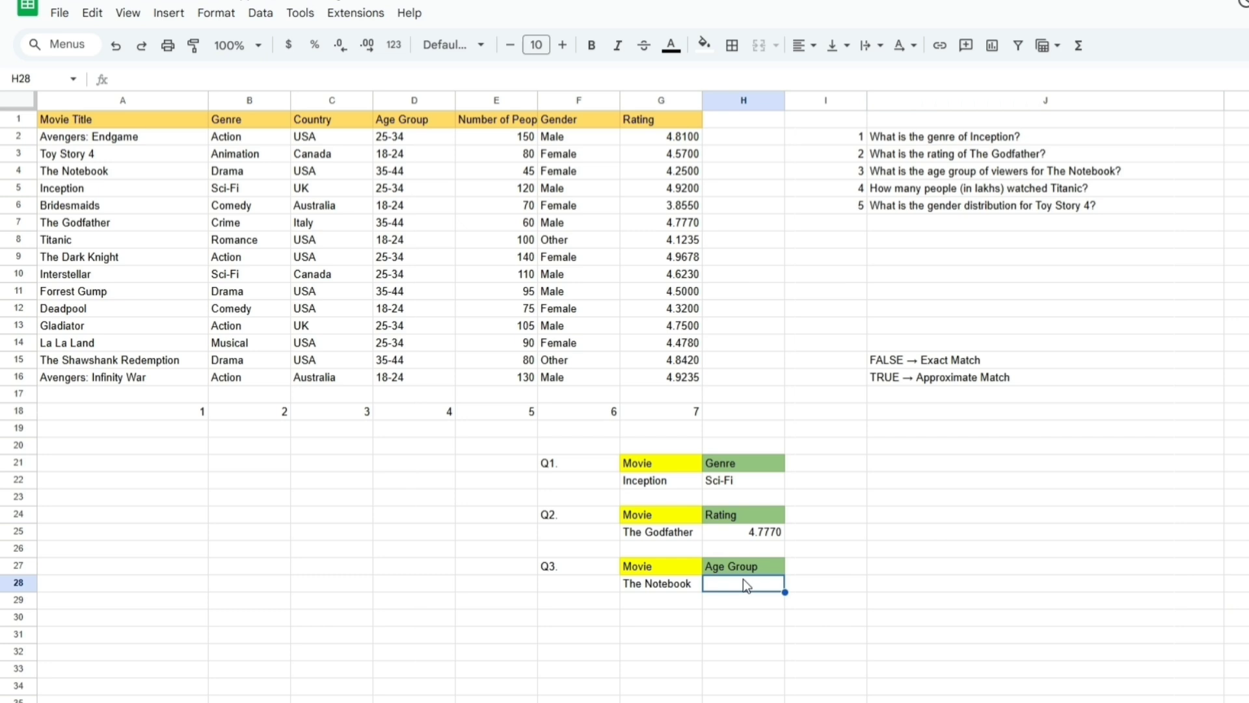
pyautogui.write('=valo')
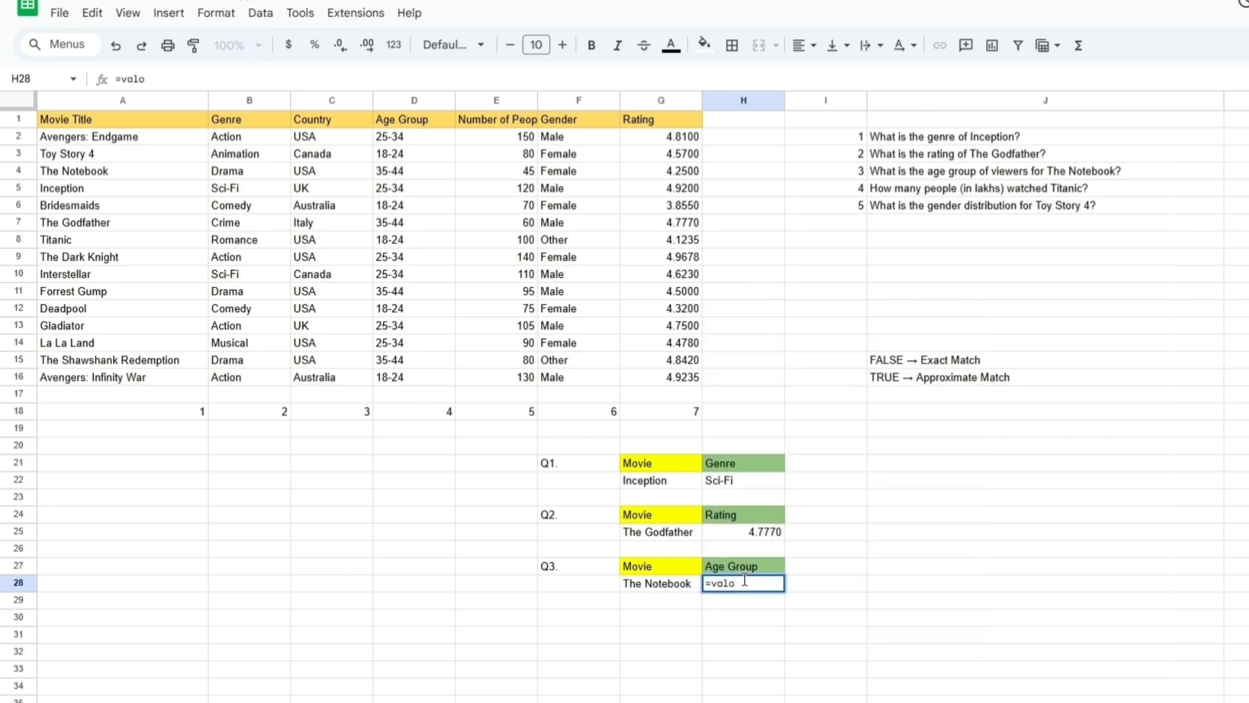
pyautogui.press('BackSpace')
pyautogui.press('BackSpace')
pyautogui.press('BackSpace')
pyautogui.press('BackSpace')
pyautogui.write('VLO')
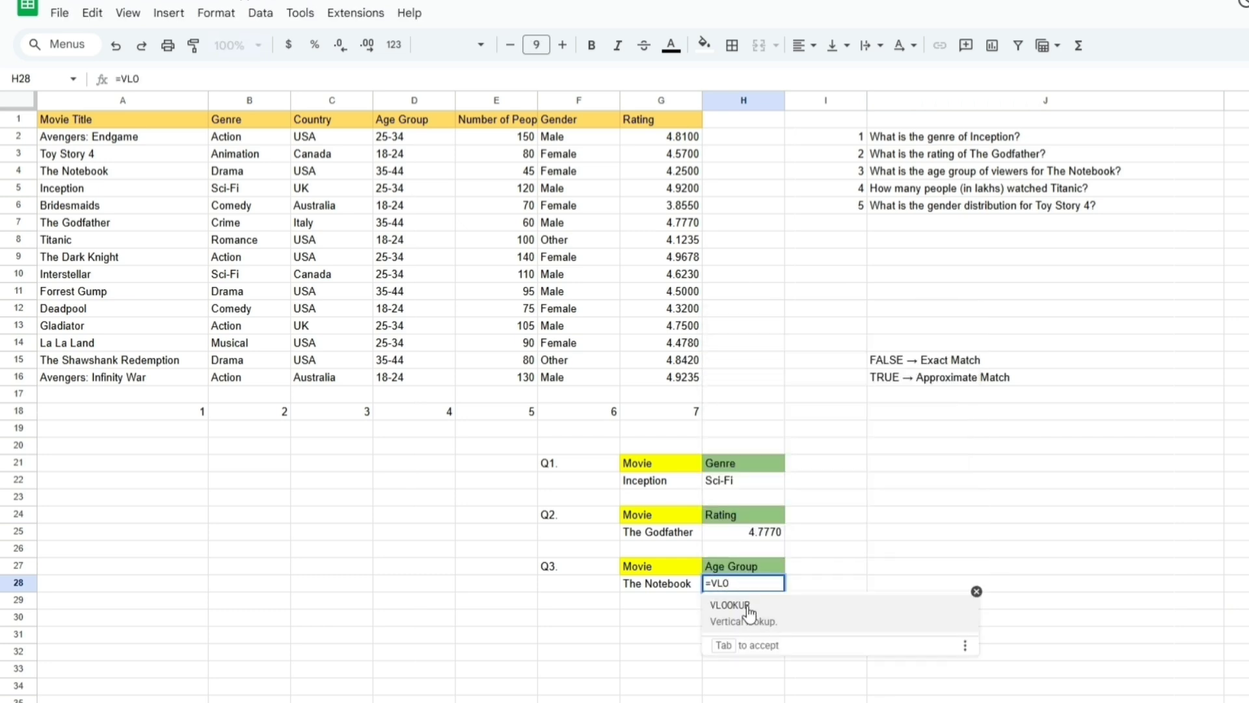
pyautogui.click(749, 614)
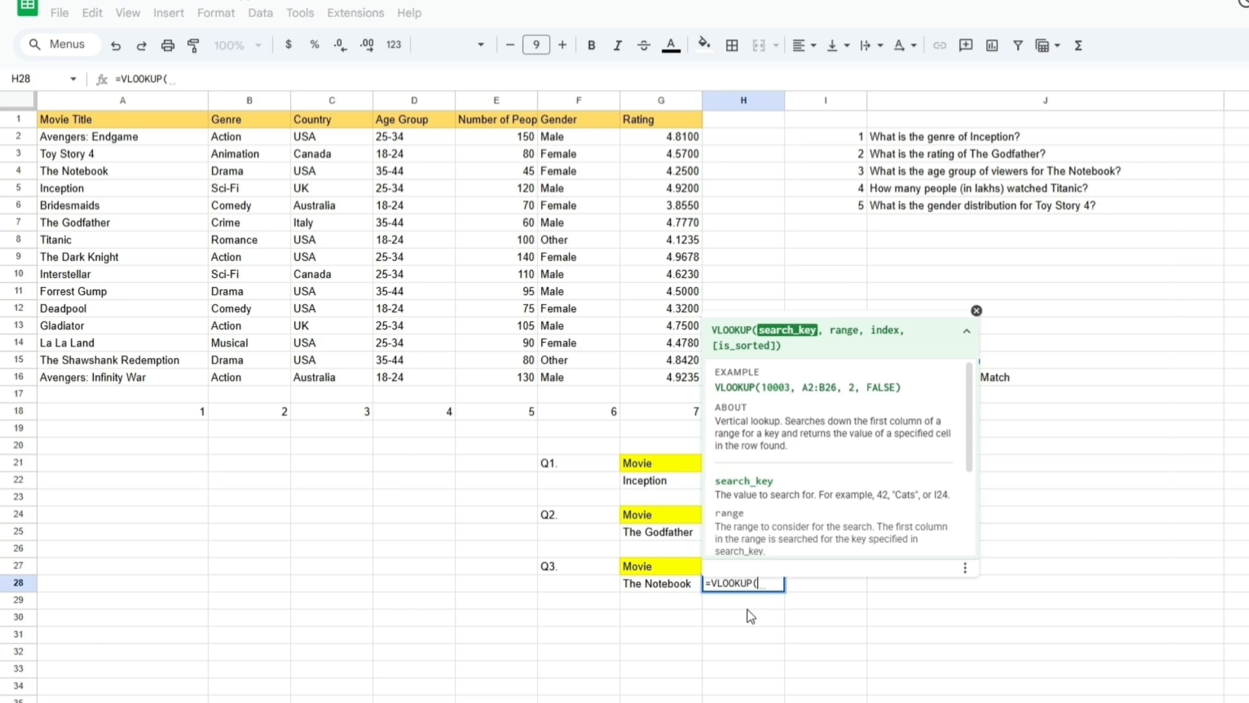
pyautogui.click(646, 584)
pyautogui.write(',')
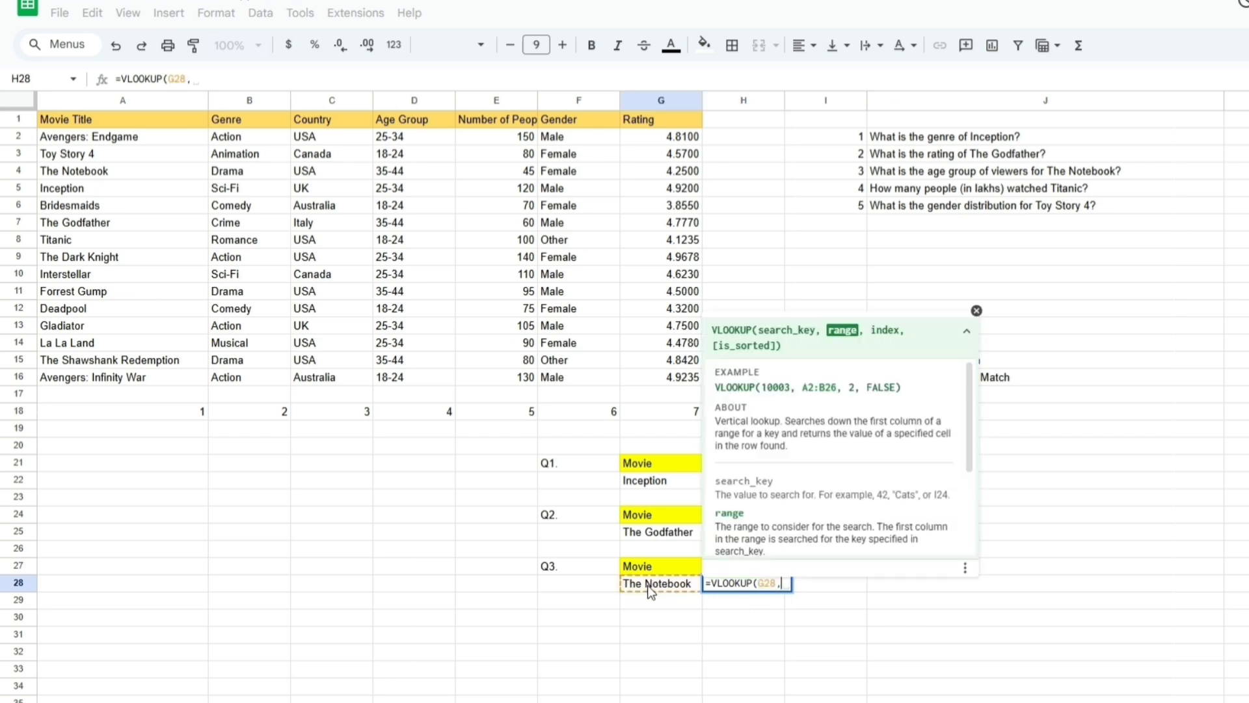
# Set the range of the VLOOKUP in H28 to the full movie table with headers, A1:G16
pyautogui.click(139, 117)
pyautogui.hotkey('shift', 'Right')
pyautogui.hotkey('shift', 'Right')
pyautogui.hotkey('shift', 'Right')
pyautogui.hotkey('shift', 'Right')
pyautogui.hotkey('shift', 'Right')
pyautogui.hotkey('shift', 'Right')
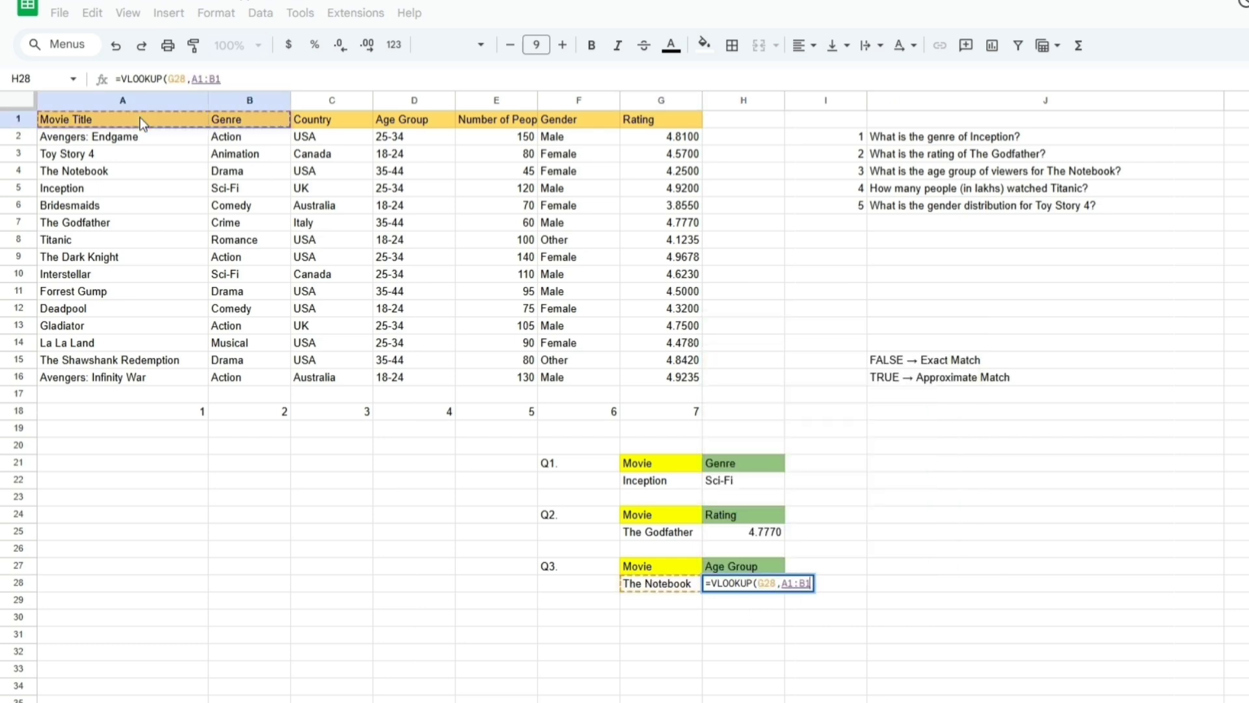
pyautogui.hotkey('ctrl', 'shift', 'Down')
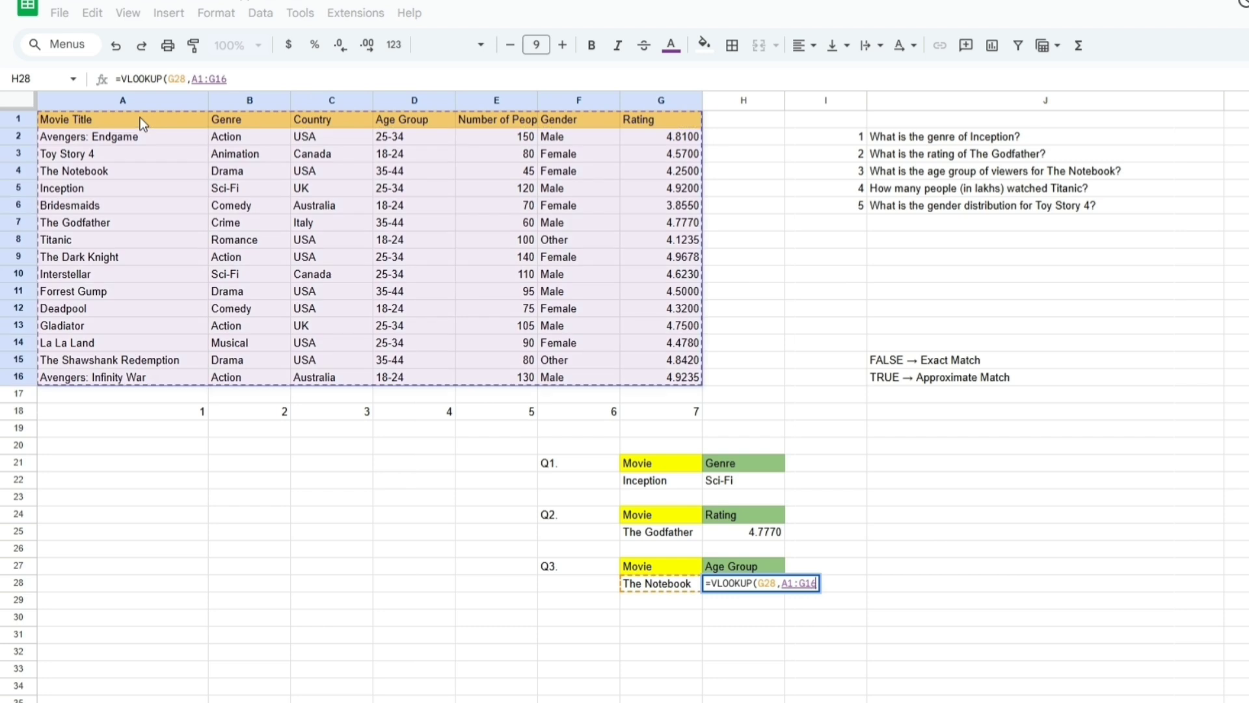
pyautogui.write(',')
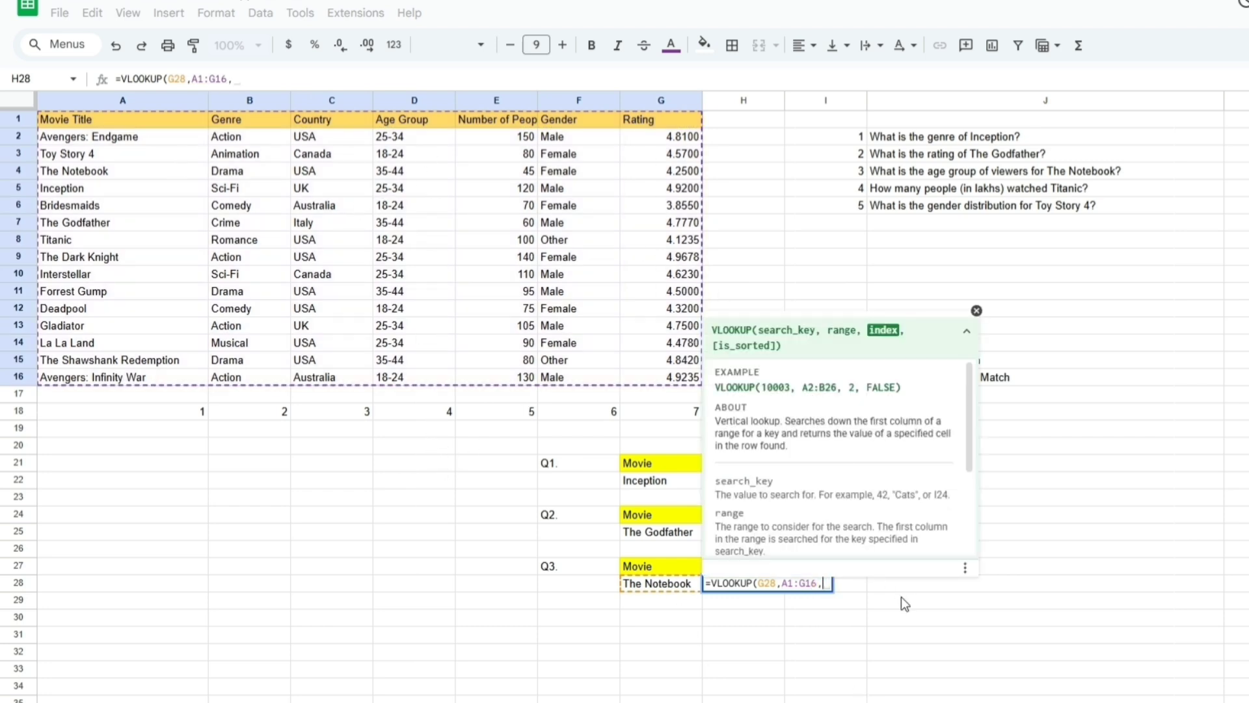
# Complete the VLOOKUP formula in H28 with column index 4 and FALSE for an exact match
pyautogui.write('4,')
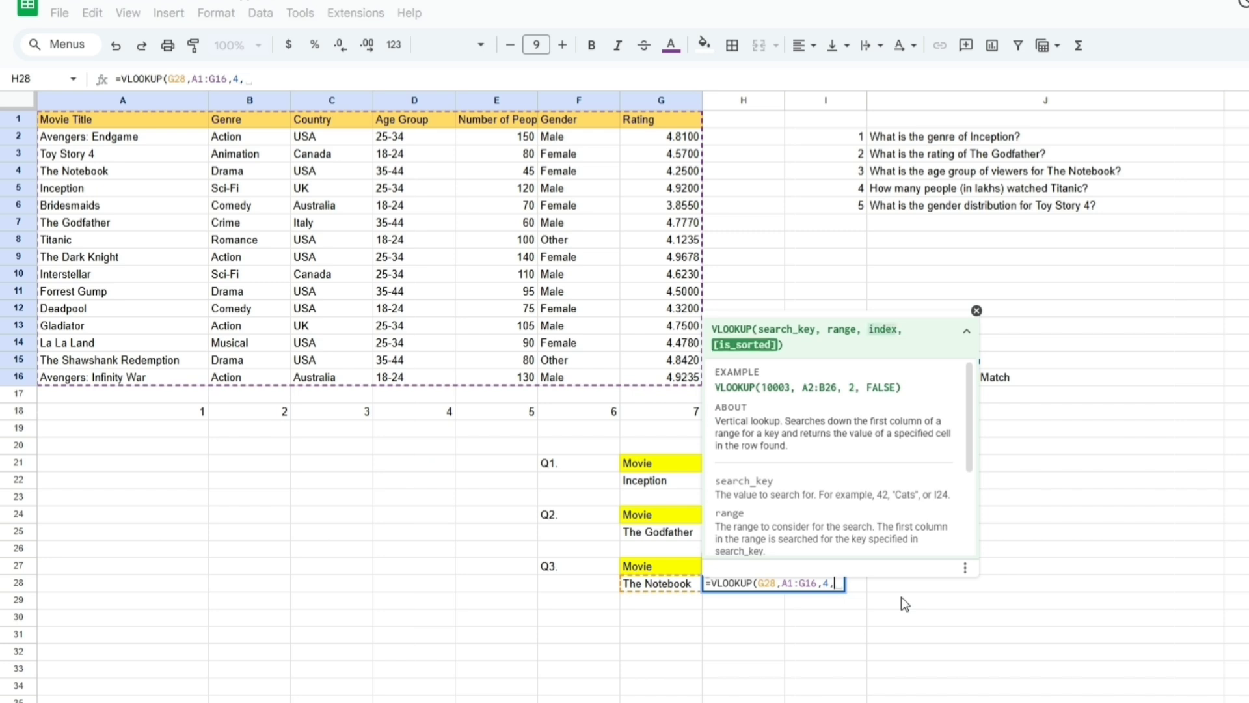
pyautogui.write('FA')
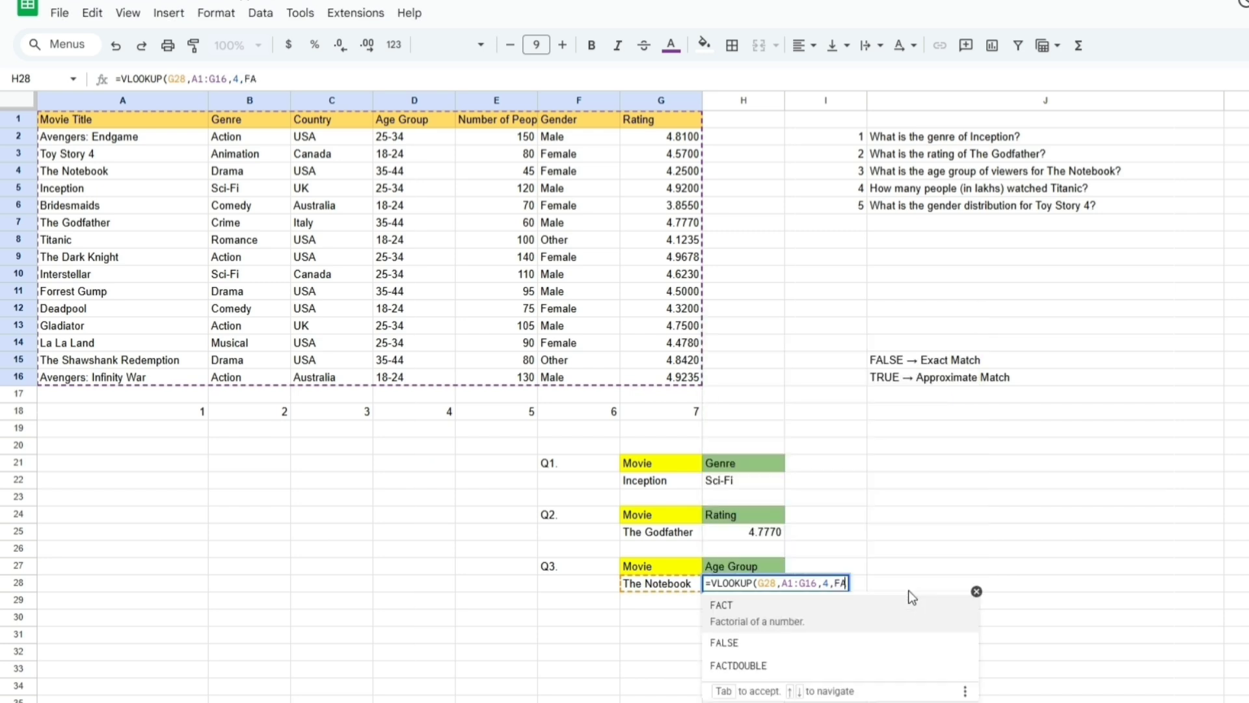
pyautogui.write('LSE)')
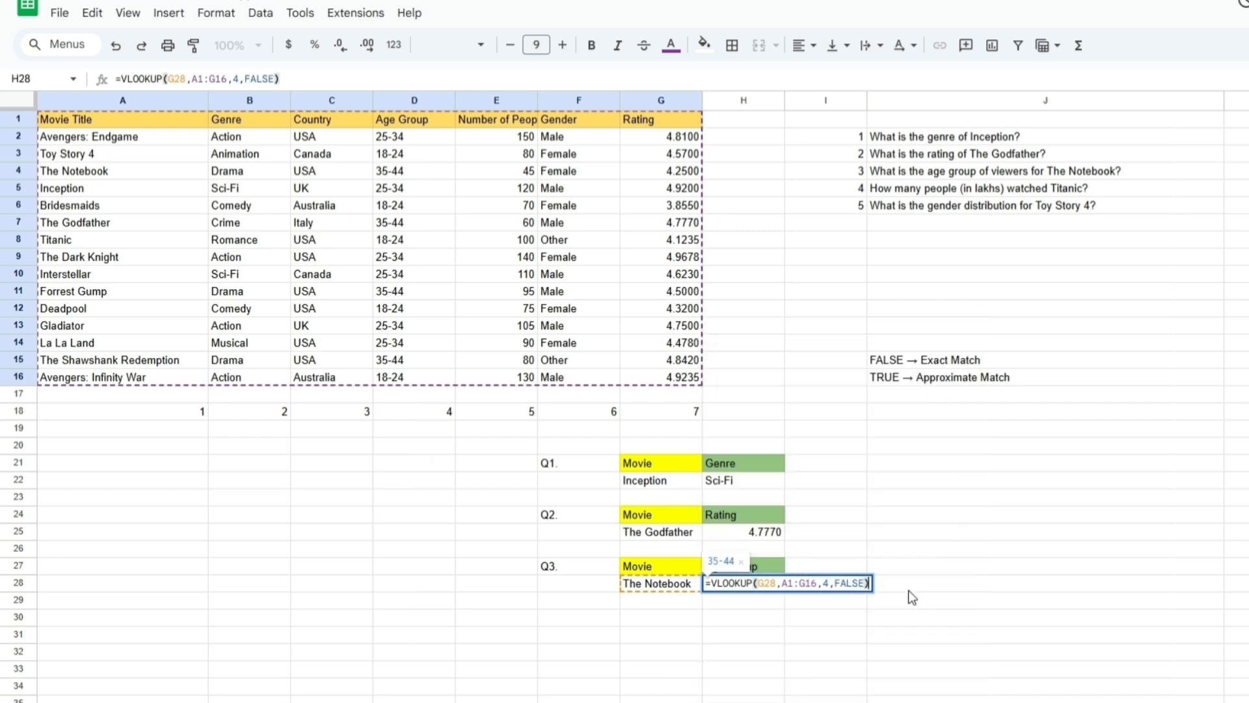
pyautogui.press('Return')
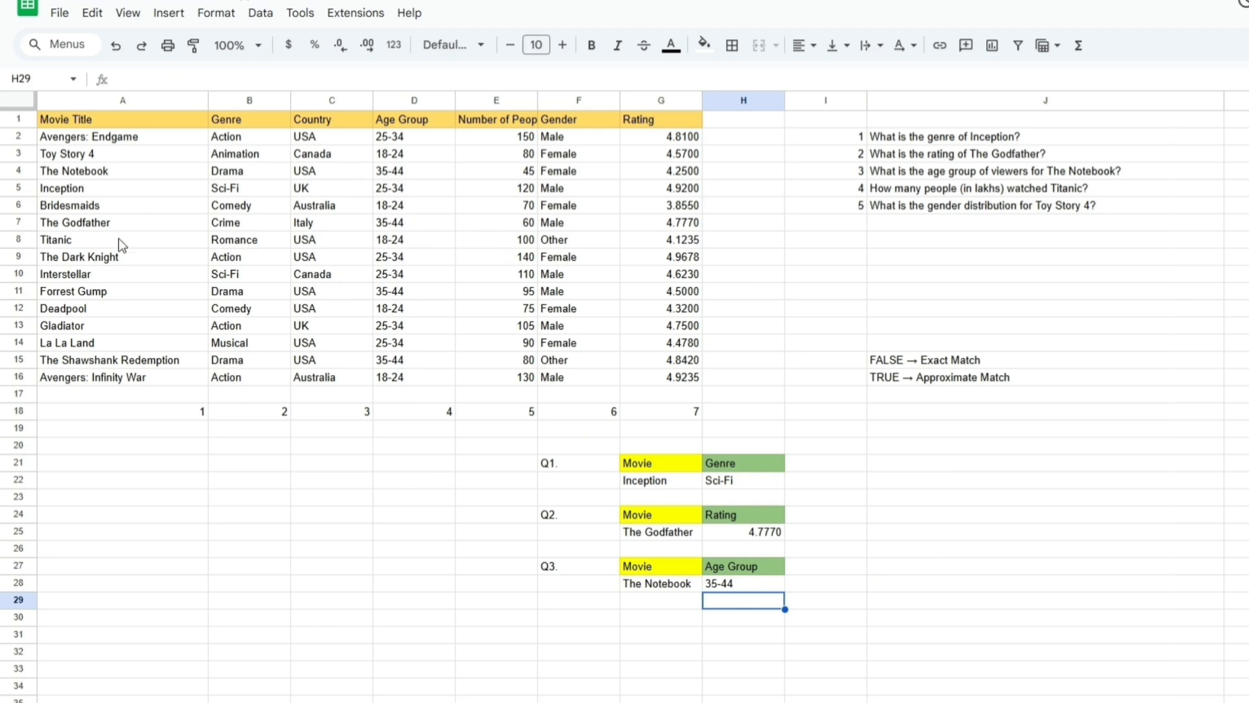
# Copy the question 3 headers from F27:H27 to F30:H30 and relabel the copy as Q4
pyautogui.scroll(-2, 761, 485)
pyautogui.scroll(2, 664, 586)
pyautogui.moveTo(741, 566); pyautogui.dragTo(566, 566)
pyautogui.hotkey('ctrl', 'c')
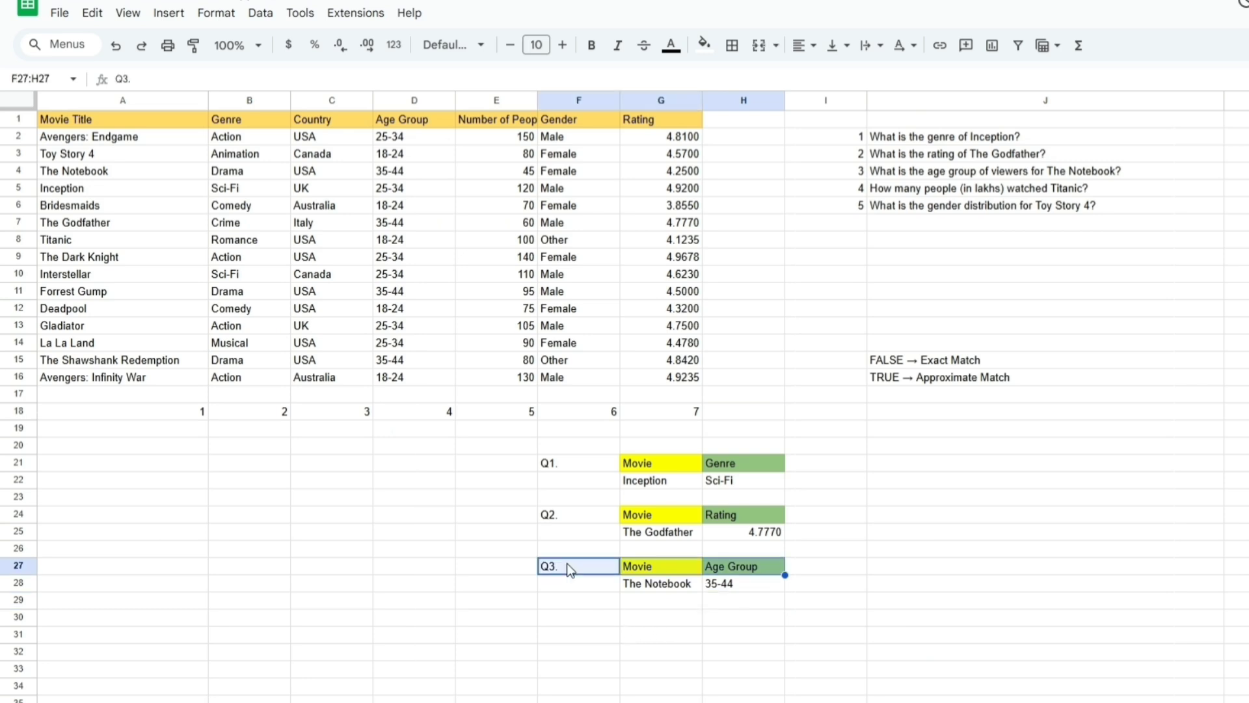
pyautogui.click(573, 617)
pyautogui.hotkey('ctrl', 'v')
pyautogui.write('Q4.')
pyautogui.press('Tab')
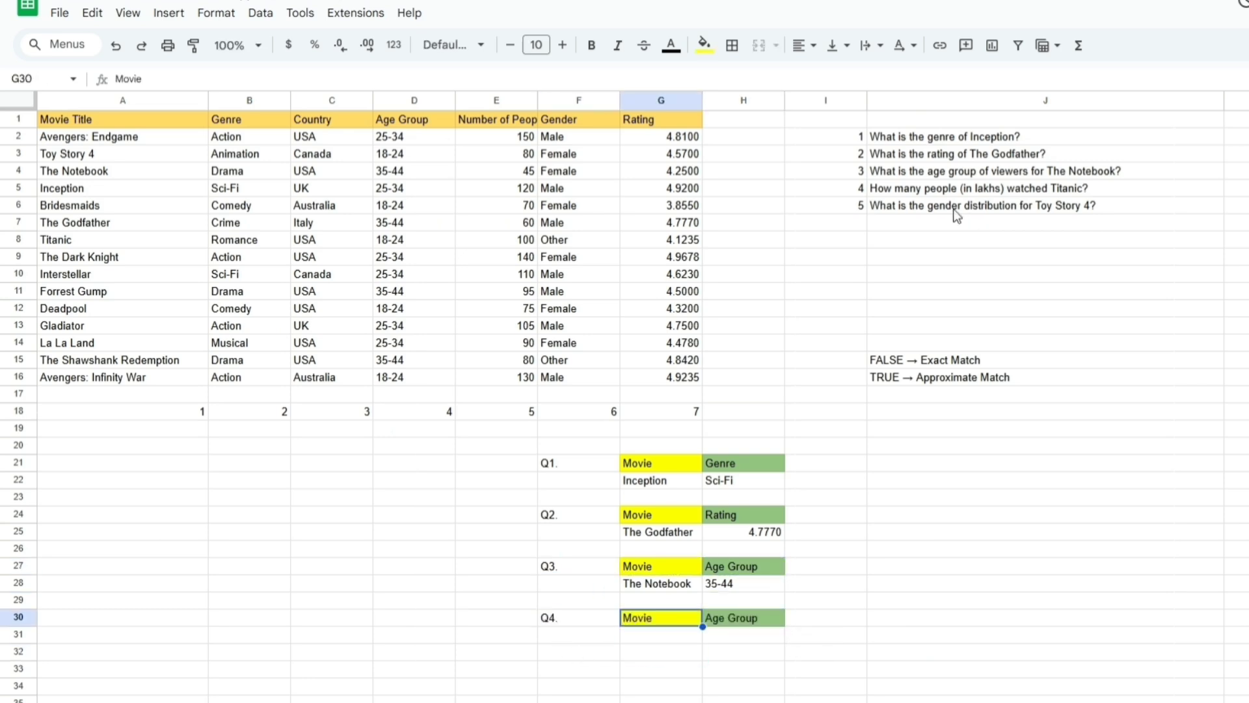
# Enter Titanic as the fourth question's movie in G31 and change the header in H30 to Number People
pyautogui.click(924, 195)
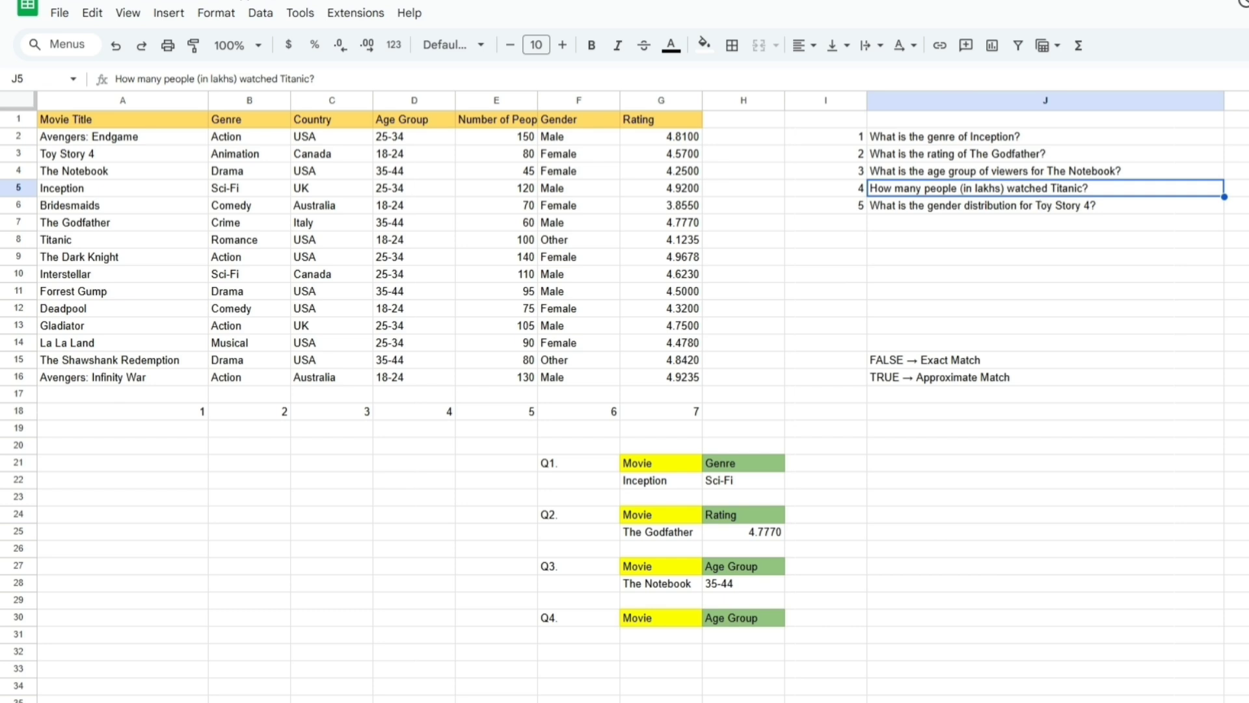
pyautogui.click(673, 633)
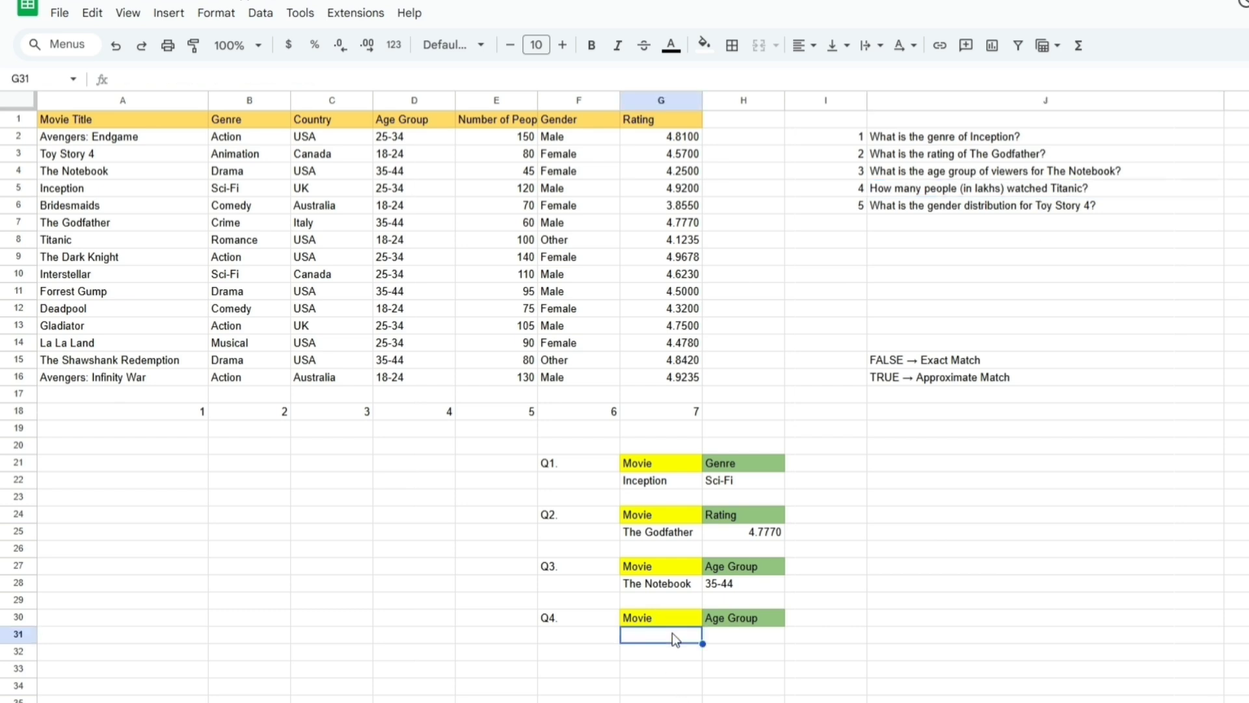
pyautogui.write('Titanic')
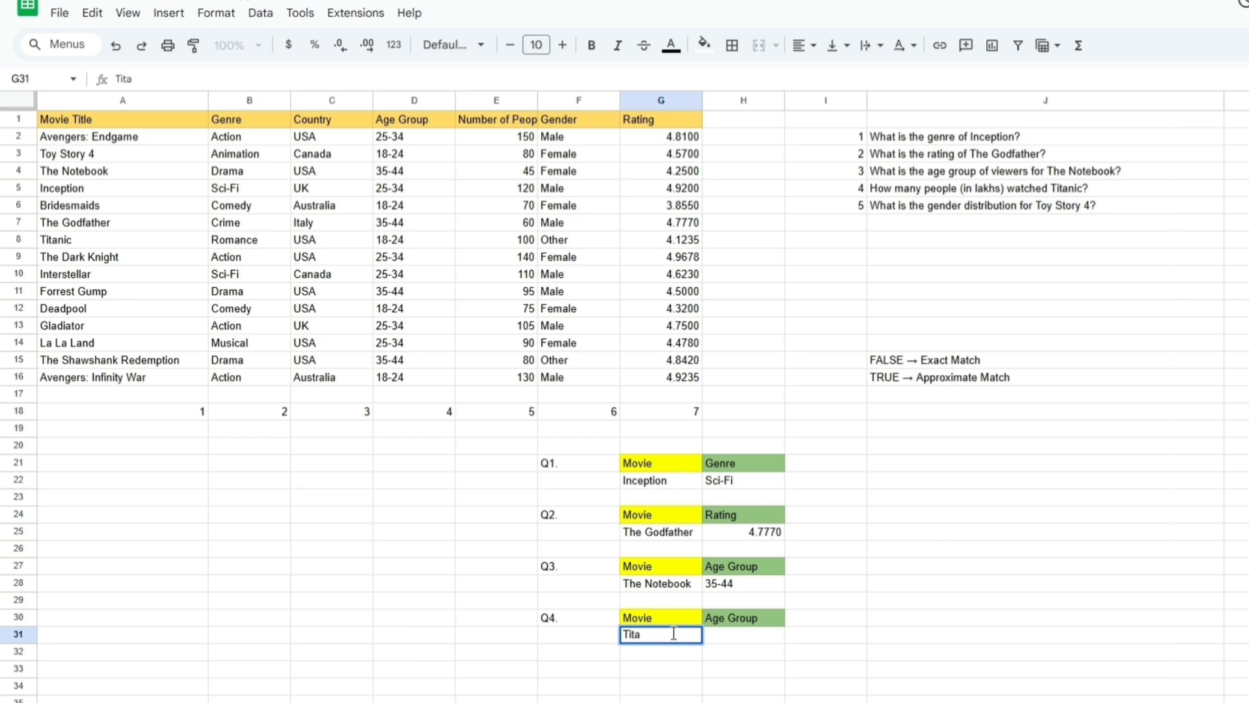
pyautogui.click(750, 624)
pyautogui.write('Number People')
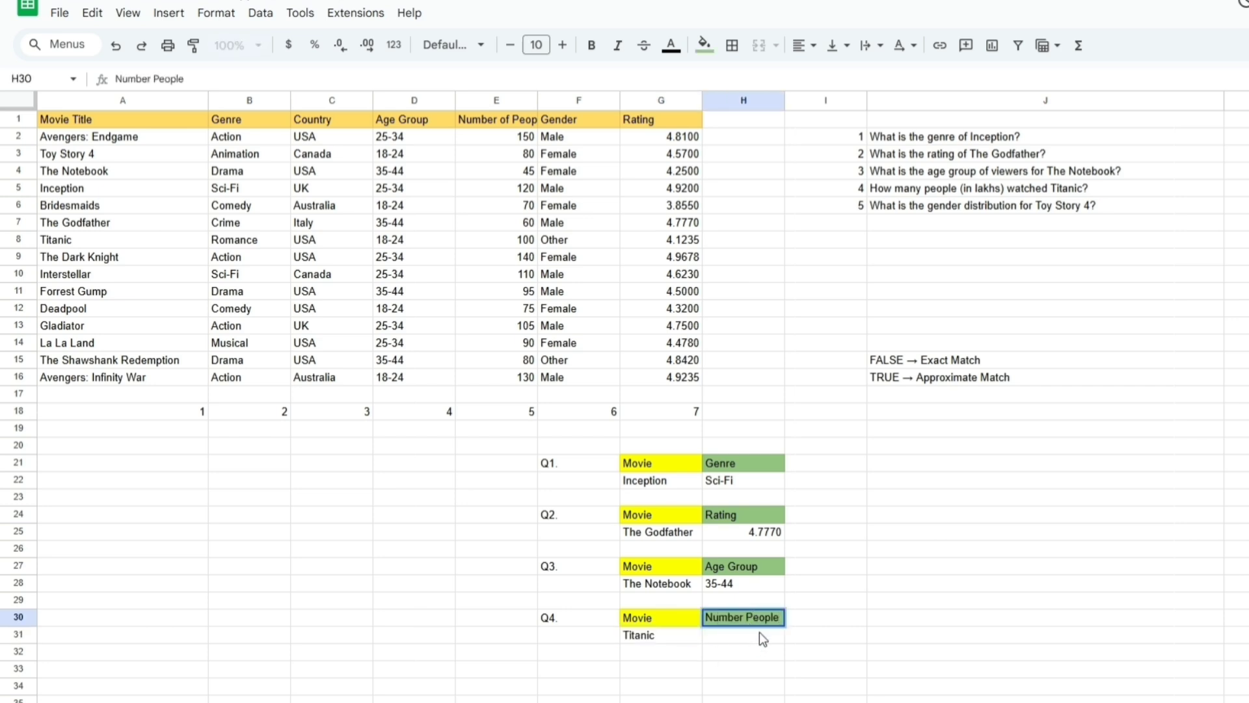
# Start a VLOOKUP in H31 with the movie in G31 as search key and A1:G16 as range
pyautogui.press('Return')
pyautogui.write('=VLOOKUP(')
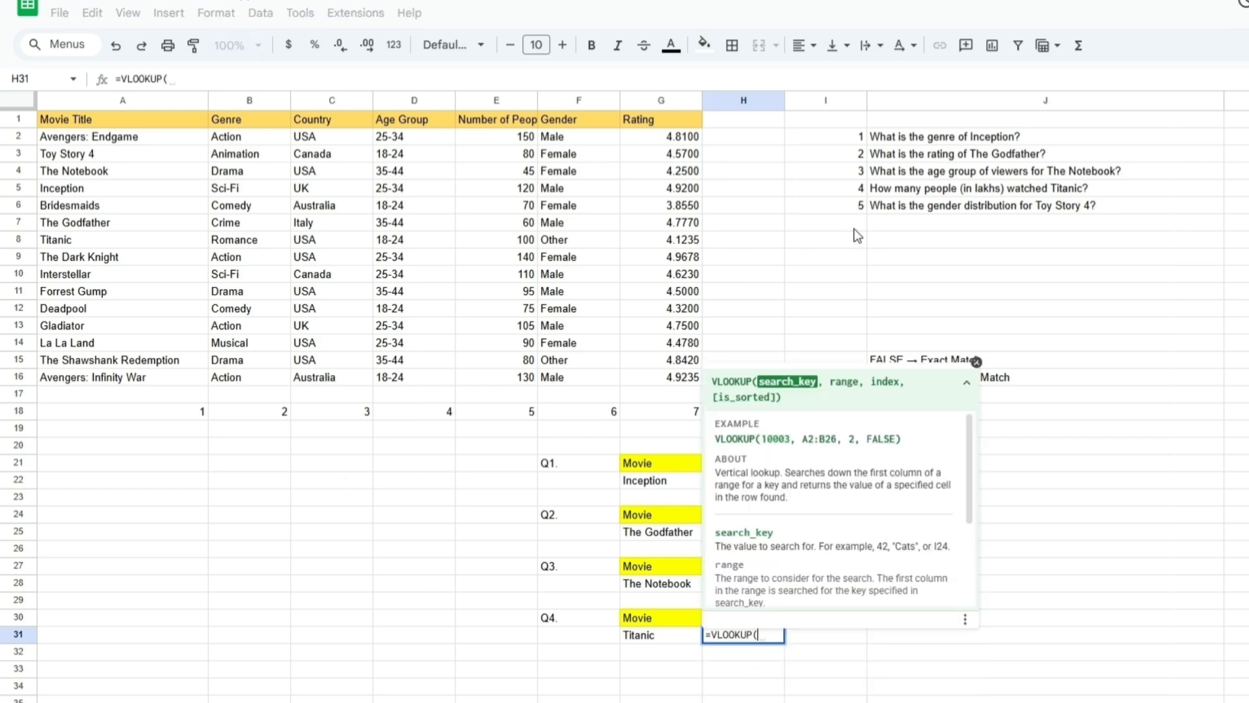
pyautogui.click(653, 636)
pyautogui.write(',')
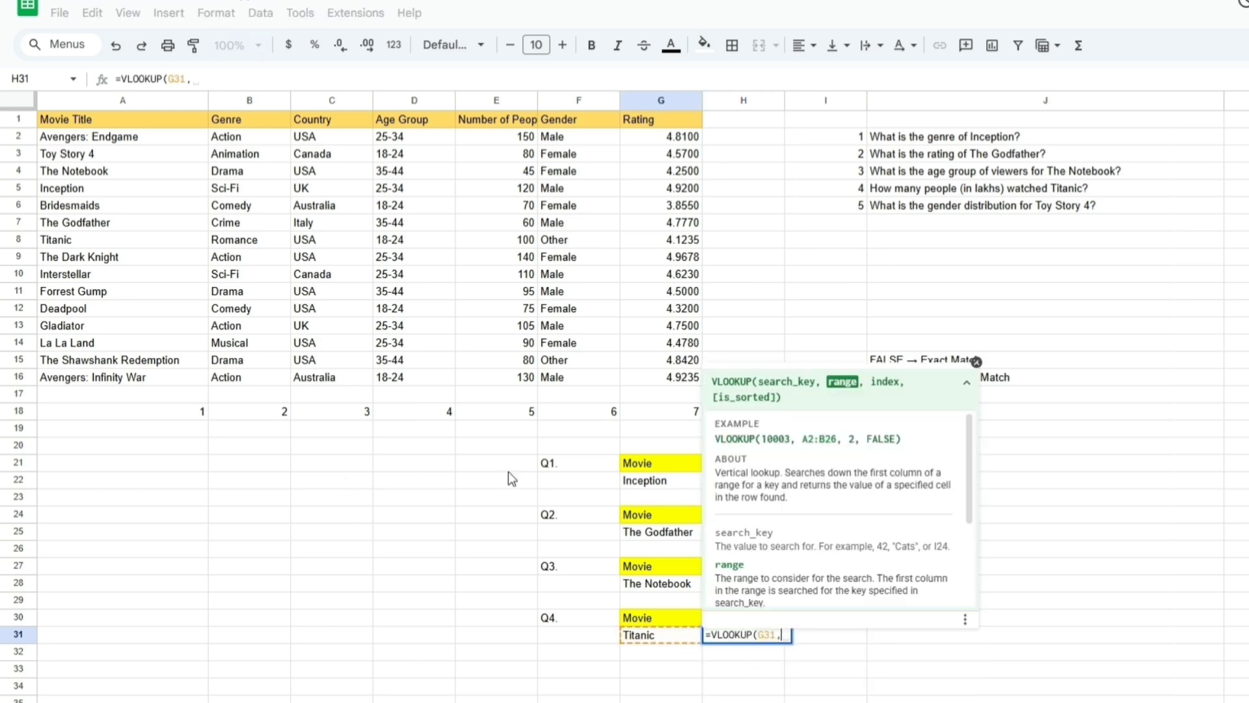
pyautogui.click(139, 119)
pyautogui.hotkey('ctrl', 'shift', 'Right')
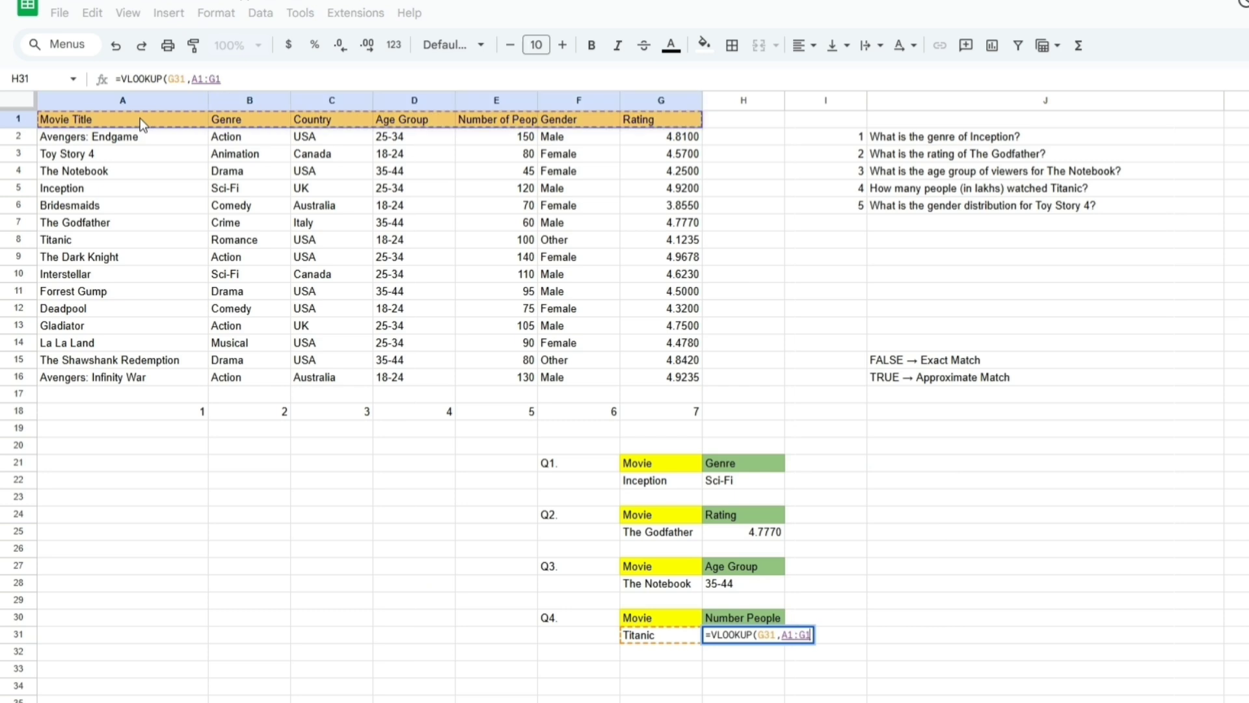
pyautogui.hotkey('ctrl', 'shift', 'Down')
pyautogui.write(',')
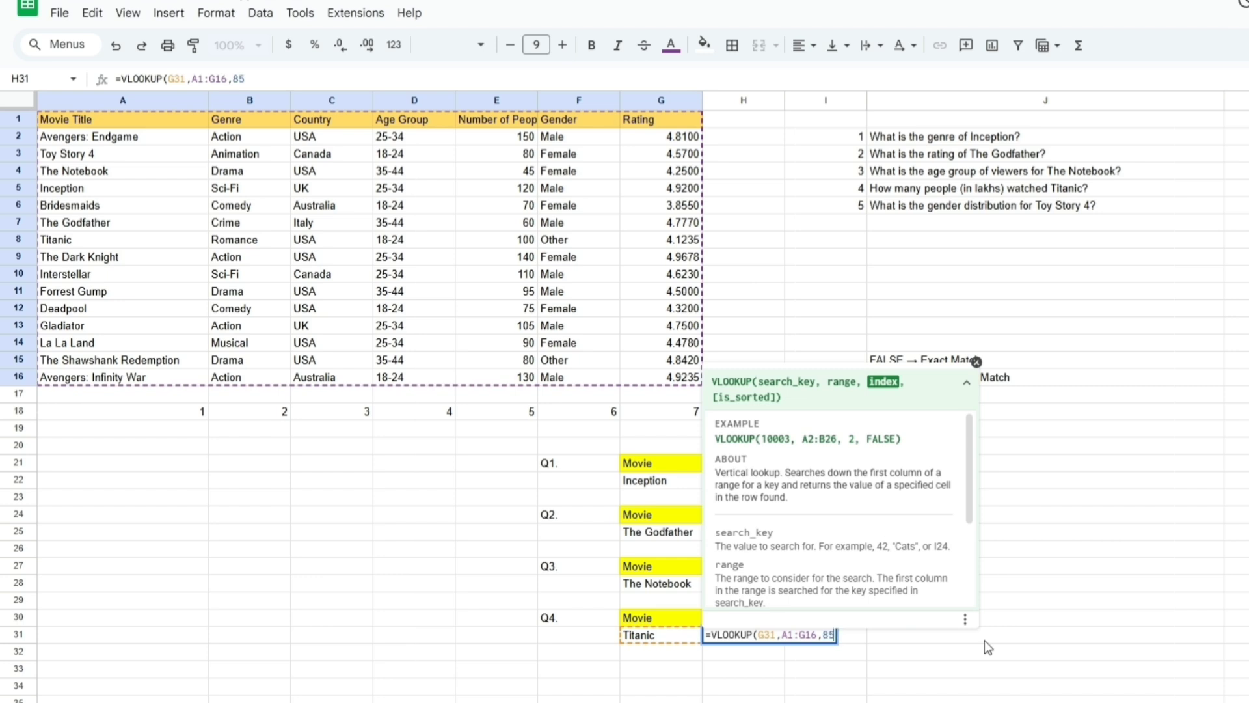
# Complete the VLOOKUP in H31 with column index 5 and FALSE, and check it against Titanic's row in the table
pyautogui.write('8')
pyautogui.press('BackSpace')
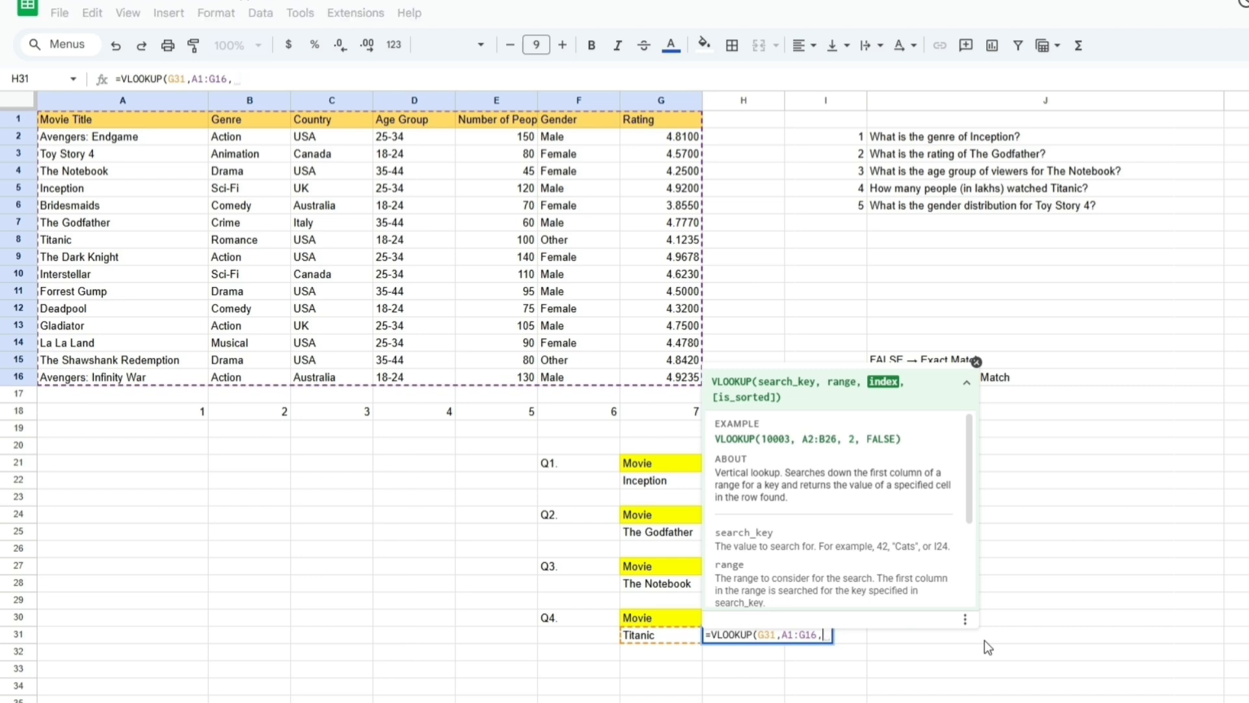
pyautogui.write('5,F')
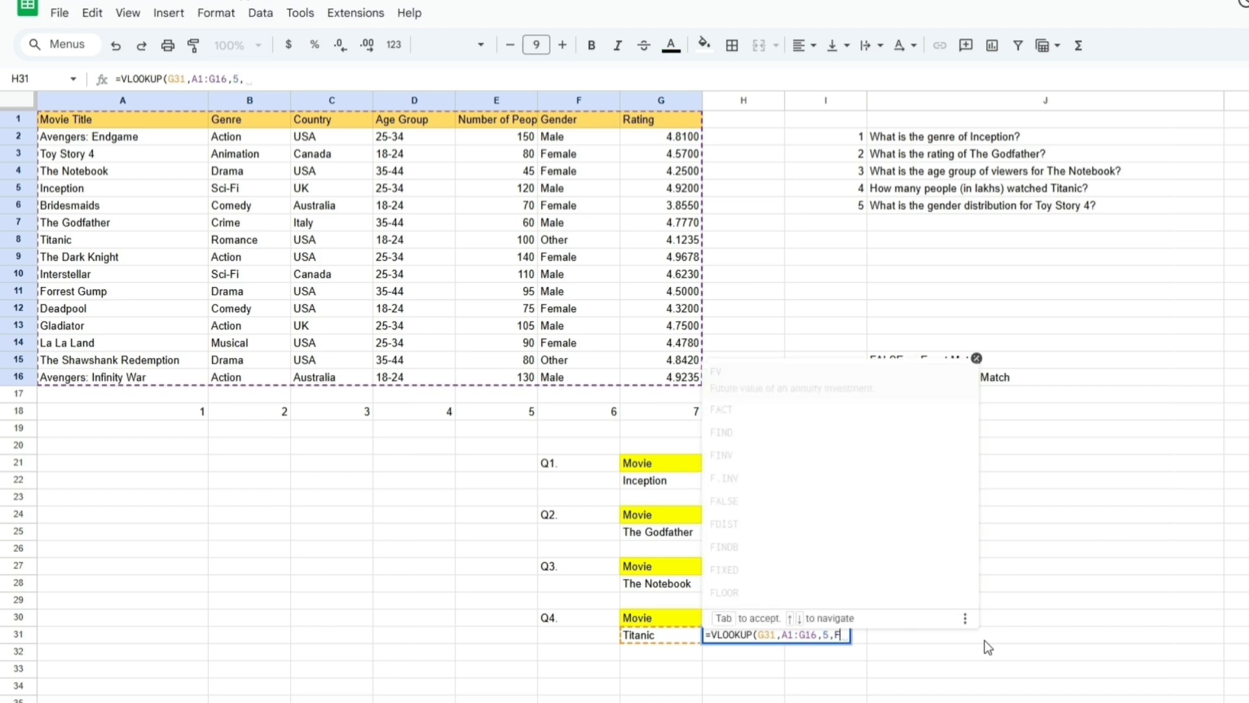
pyautogui.write('ALSE)')
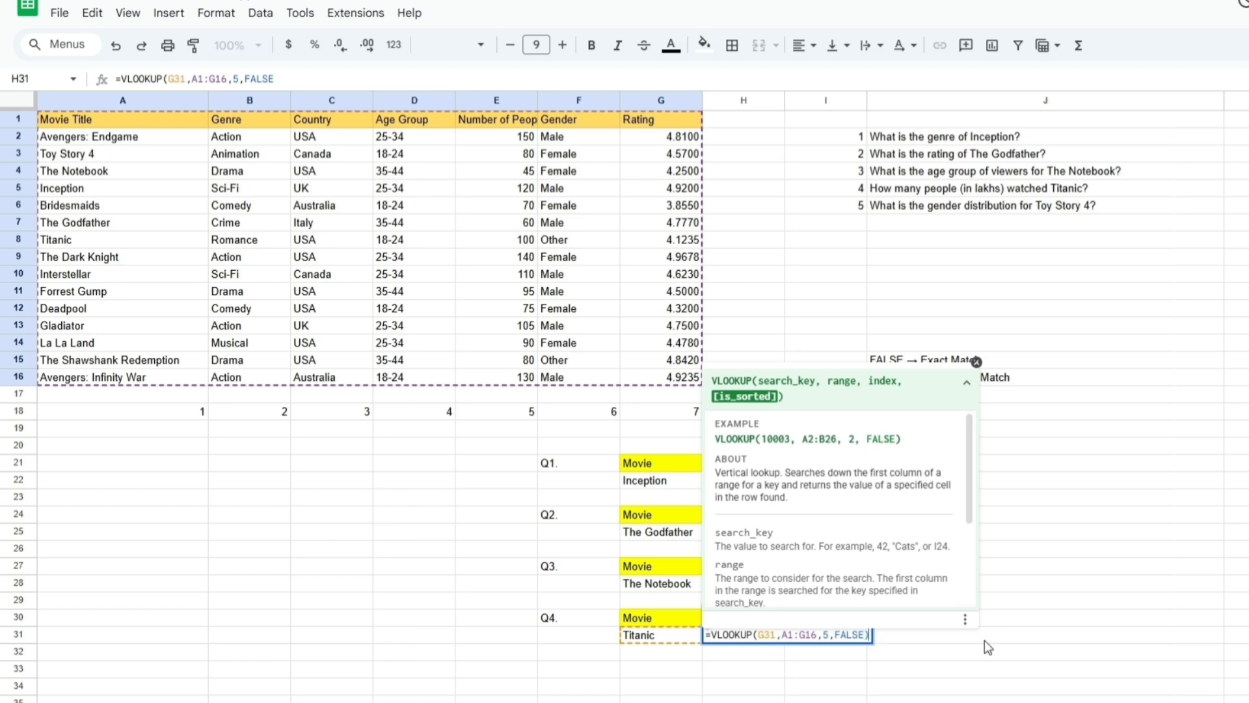
pyautogui.press('Return')
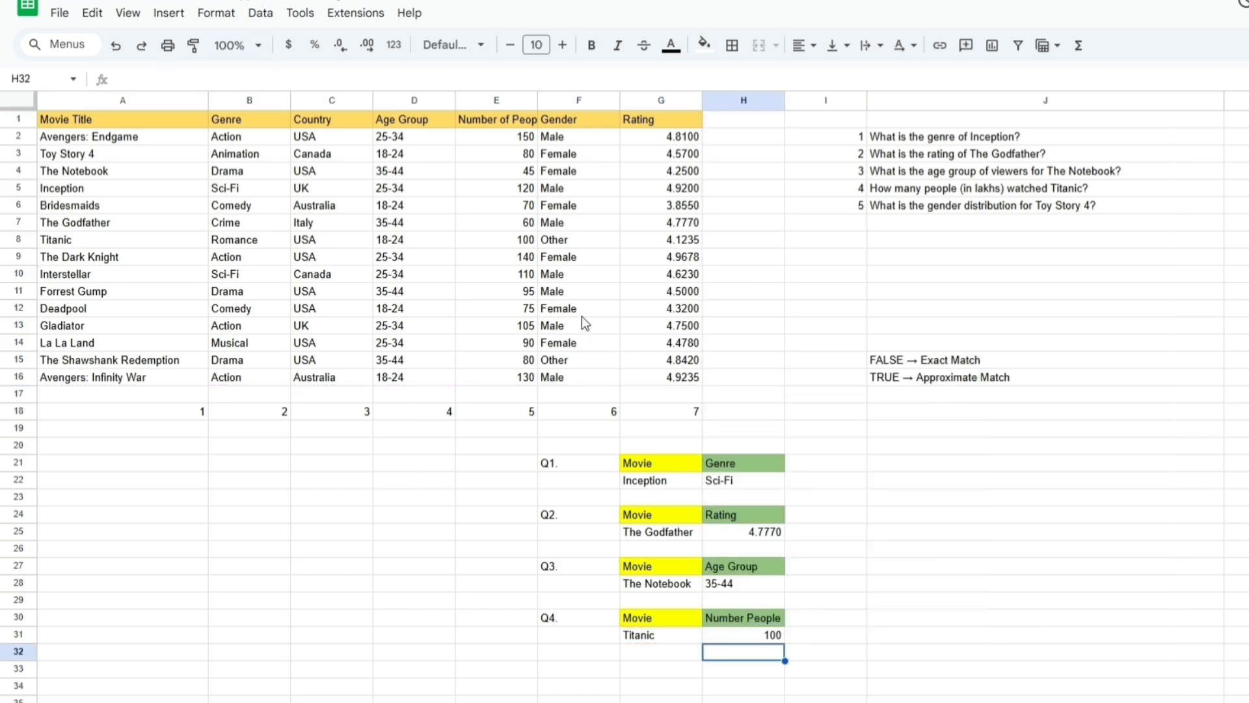
pyautogui.click(163, 240)
pyautogui.hotkey('shift', 'Right')
pyautogui.hotkey('shift', 'Right')
pyautogui.hotkey('shift', 'Right')
pyautogui.hotkey('shift', 'Right')
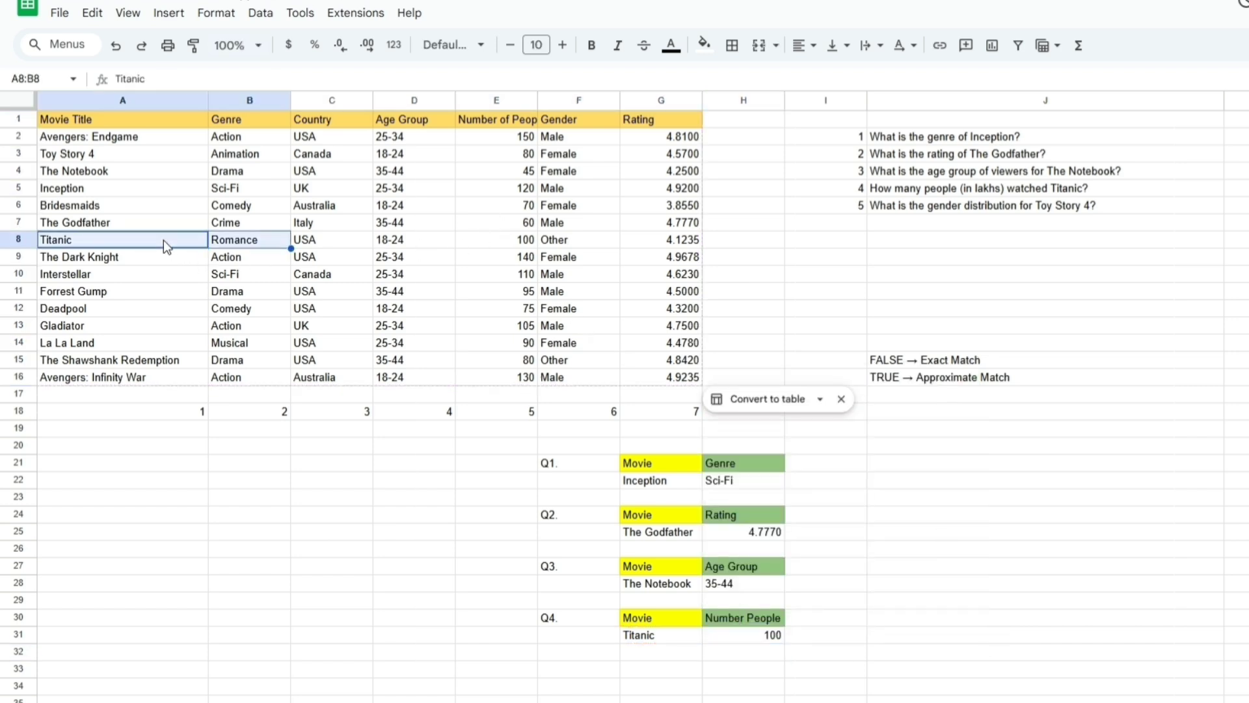
# Copy the question 4 headers from F30:H30 to F33:H33 for the fifth question
pyautogui.click(582, 616)
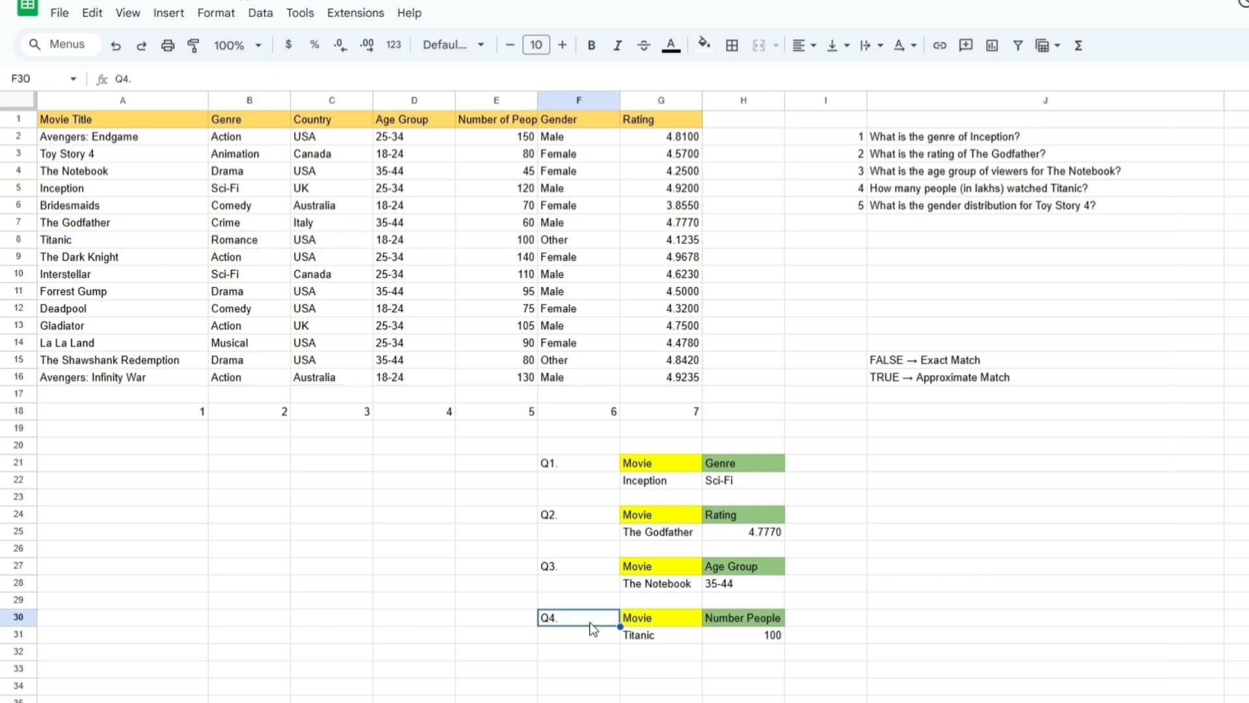
pyautogui.hotkey('shift', 'Right')
pyautogui.hotkey('shift', 'Right')
pyautogui.hotkey('ctrl', 'c')
pyautogui.click(583, 667)
pyautogui.hotkey('ctrl', 'v')
# Enter Toy Story 4 as the fifth question's movie in G34 and change the header in H33 to Gender
pyautogui.click(973, 214)
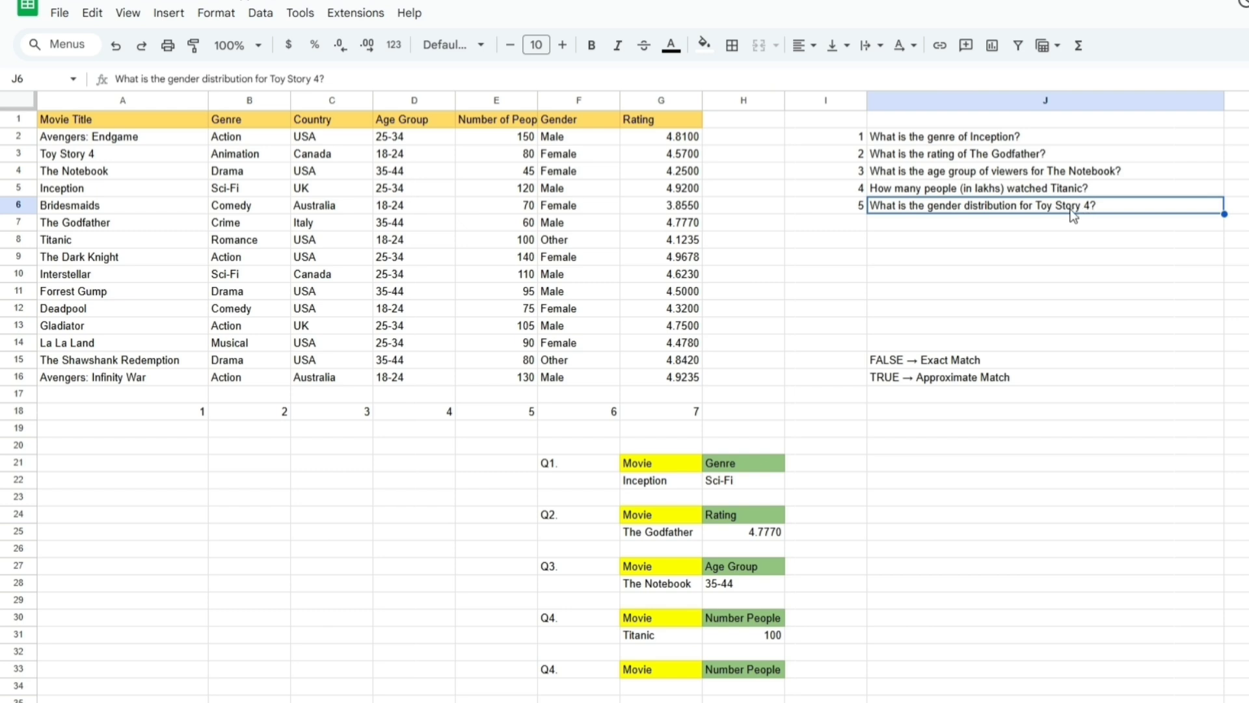
pyautogui.click(680, 673)
pyautogui.click(677, 686)
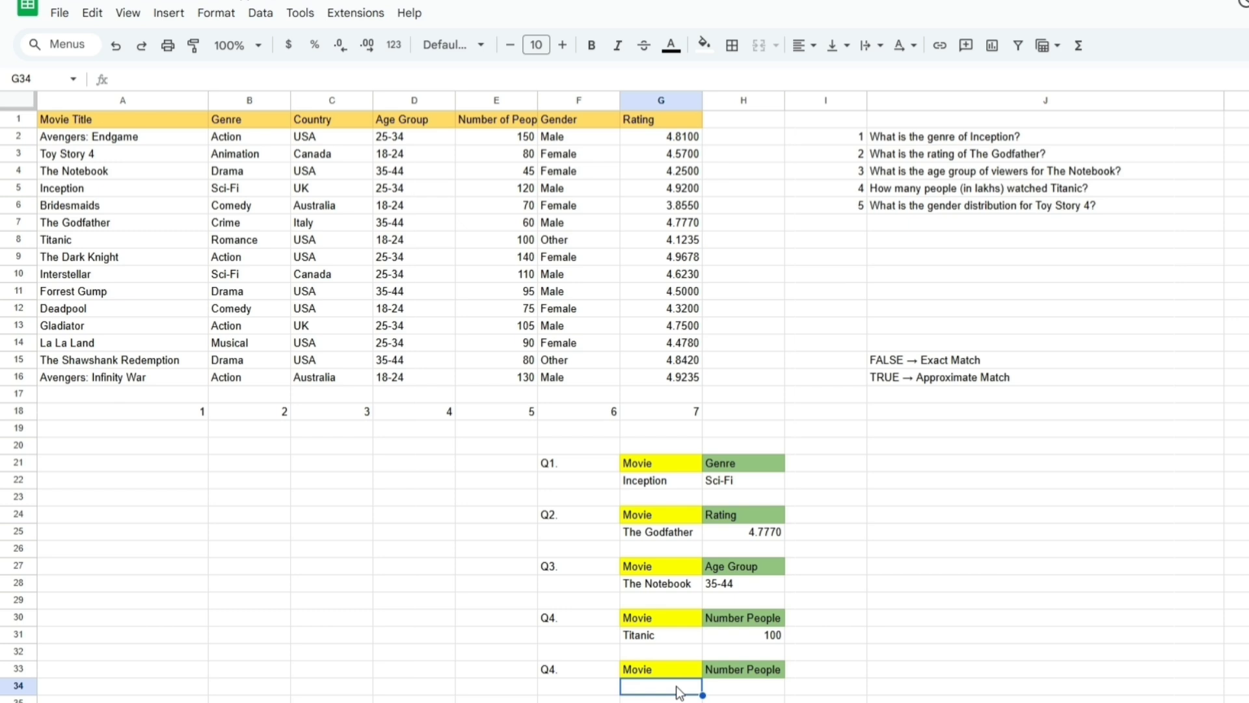
pyautogui.write('T')
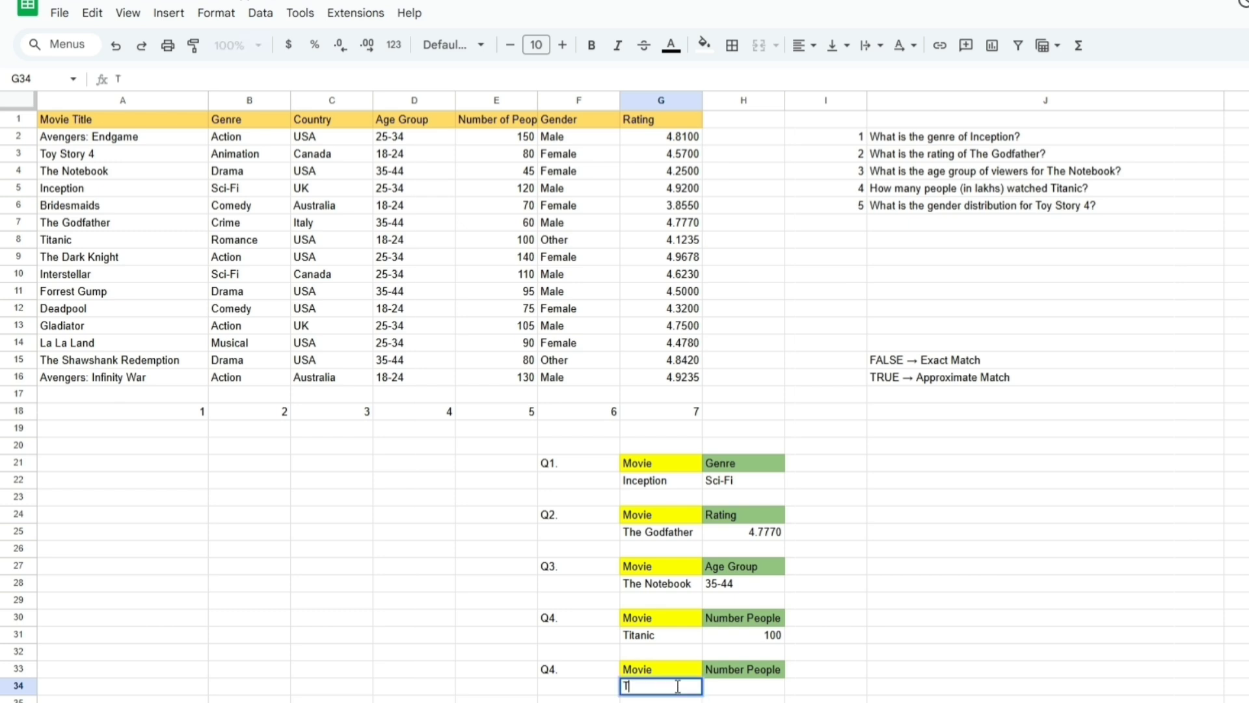
pyautogui.write('oy Story 4')
pyautogui.click(754, 670)
pyautogui.write('Gendert')
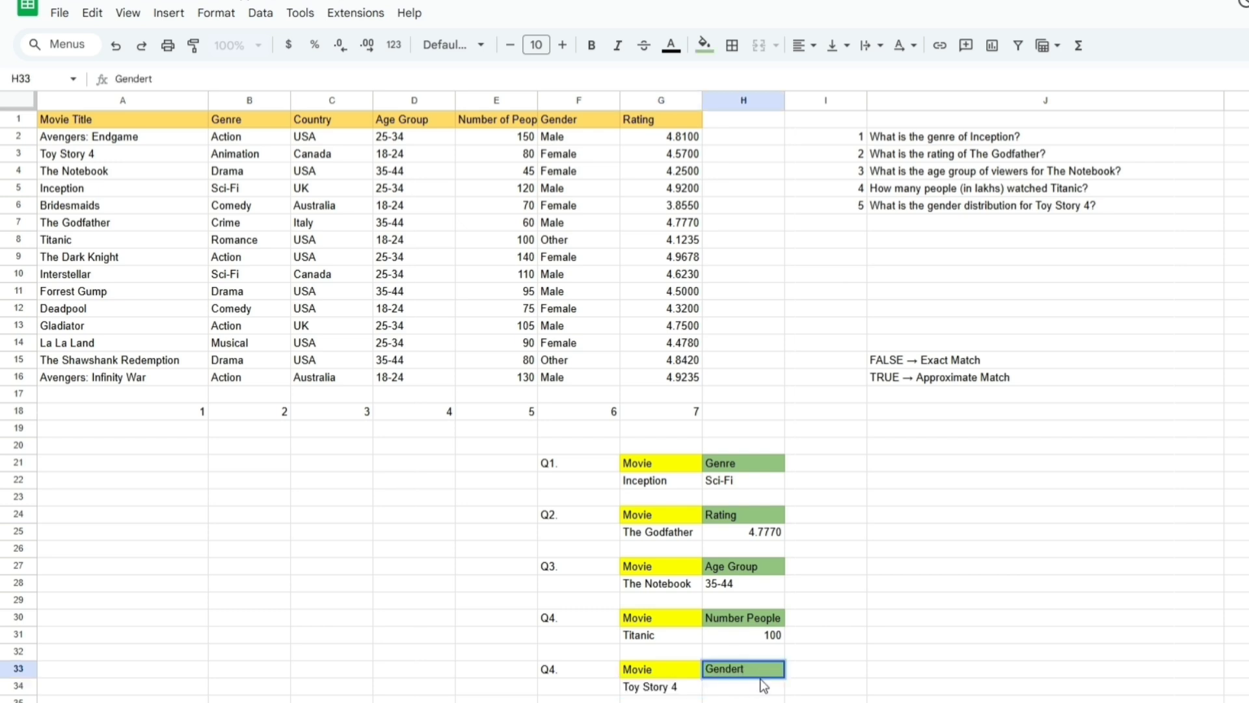
# Start a VLOOKUP in H34 with the movie in G34 as search key and A1:G16 as range
pyautogui.click(760, 687)
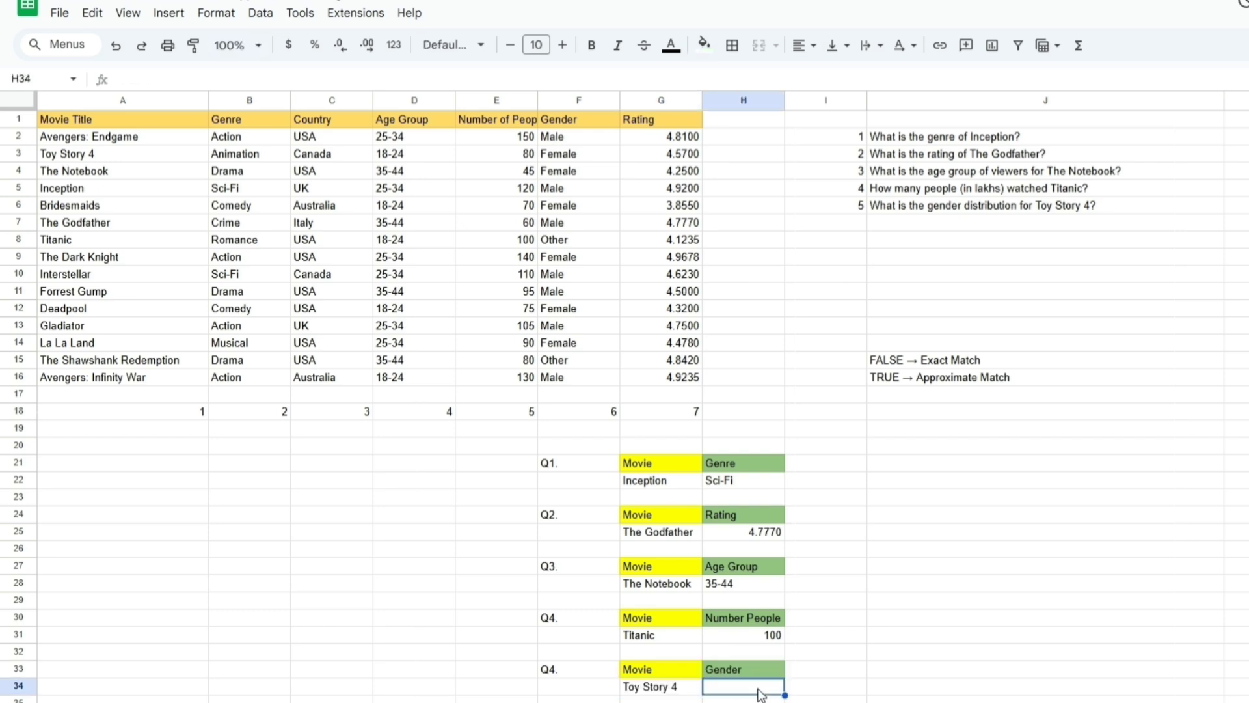
pyautogui.write('=Vlo')
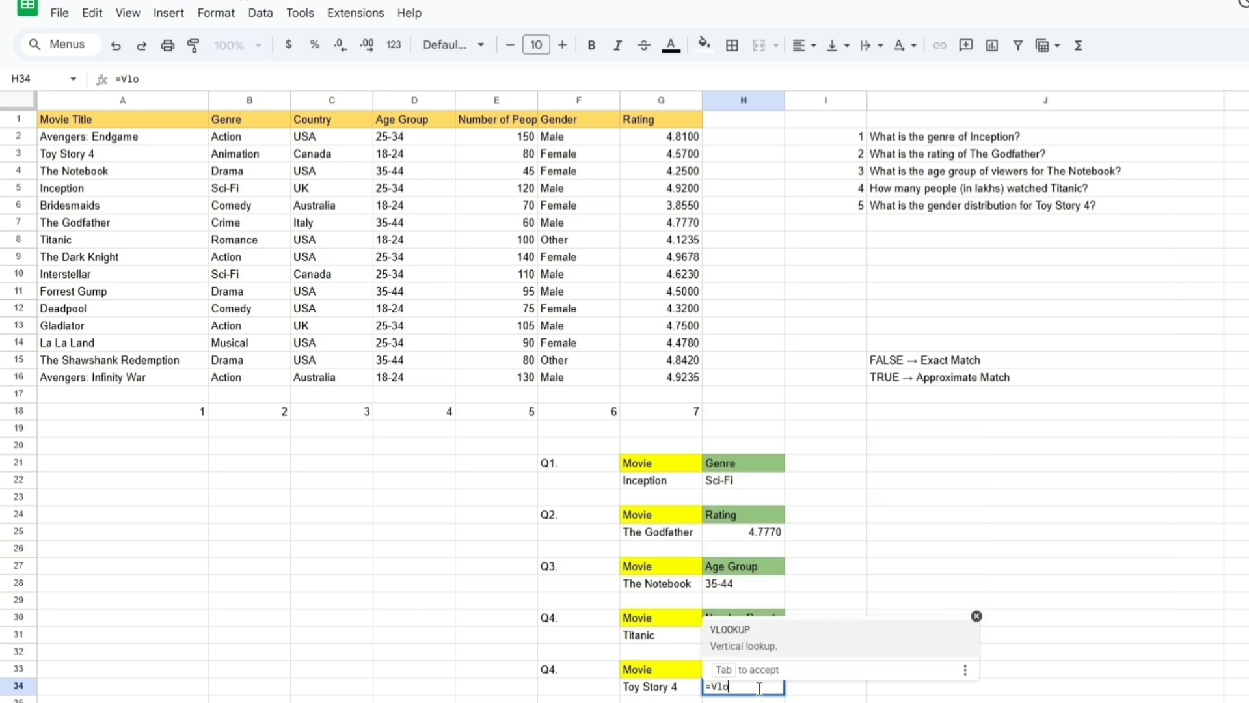
pyautogui.click(787, 638)
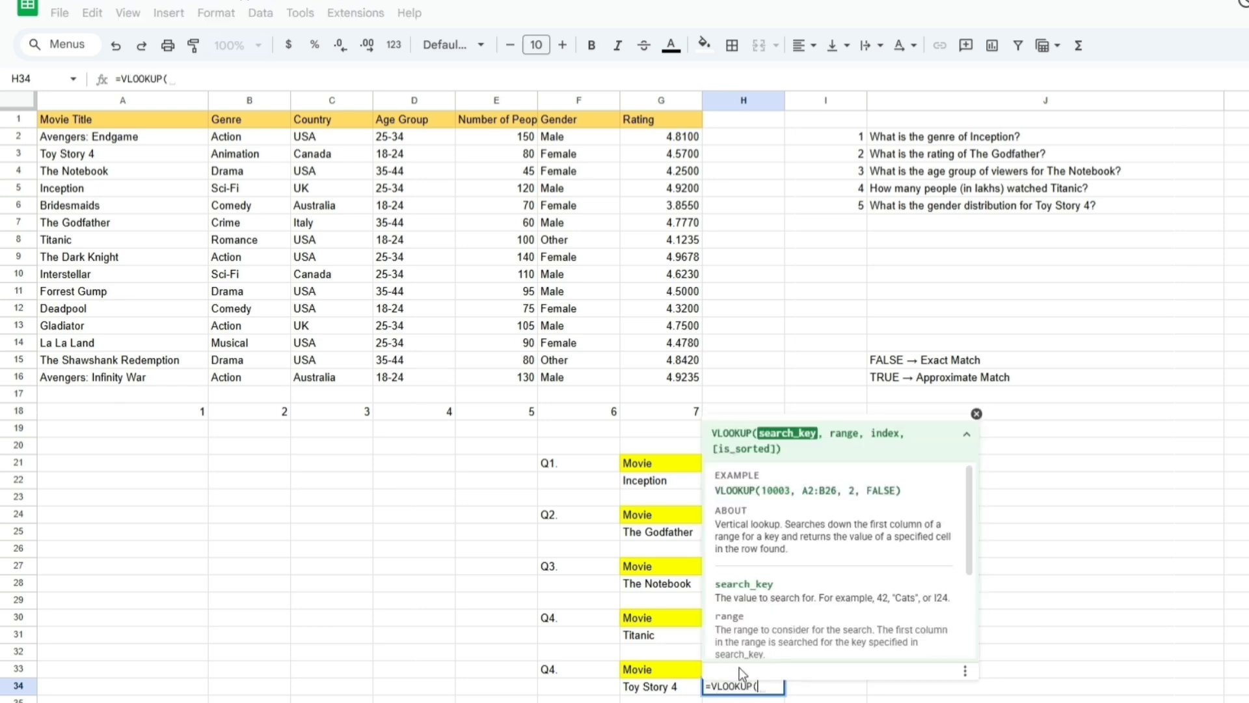
pyautogui.click(667, 686)
pyautogui.write(',')
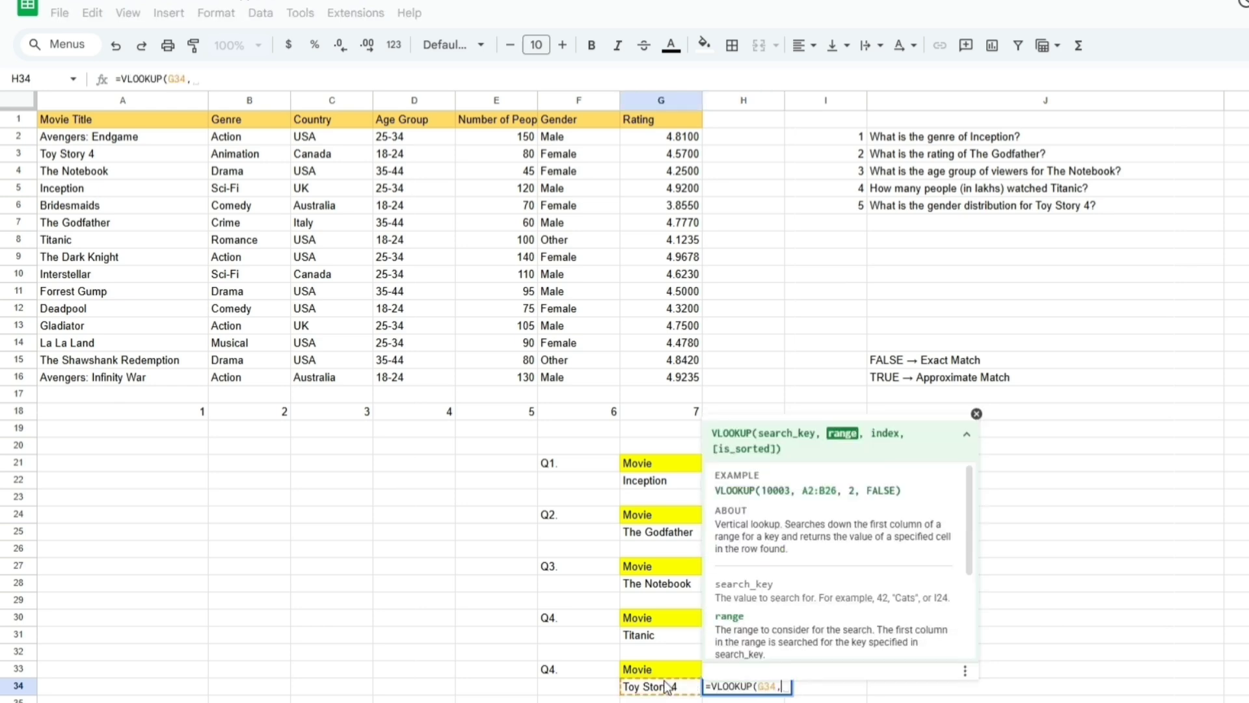
pyautogui.click(186, 120)
pyautogui.hotkey('ctrl', 'shift', 'Right')
pyautogui.hotkey('ctrl', 'shift', 'Down')
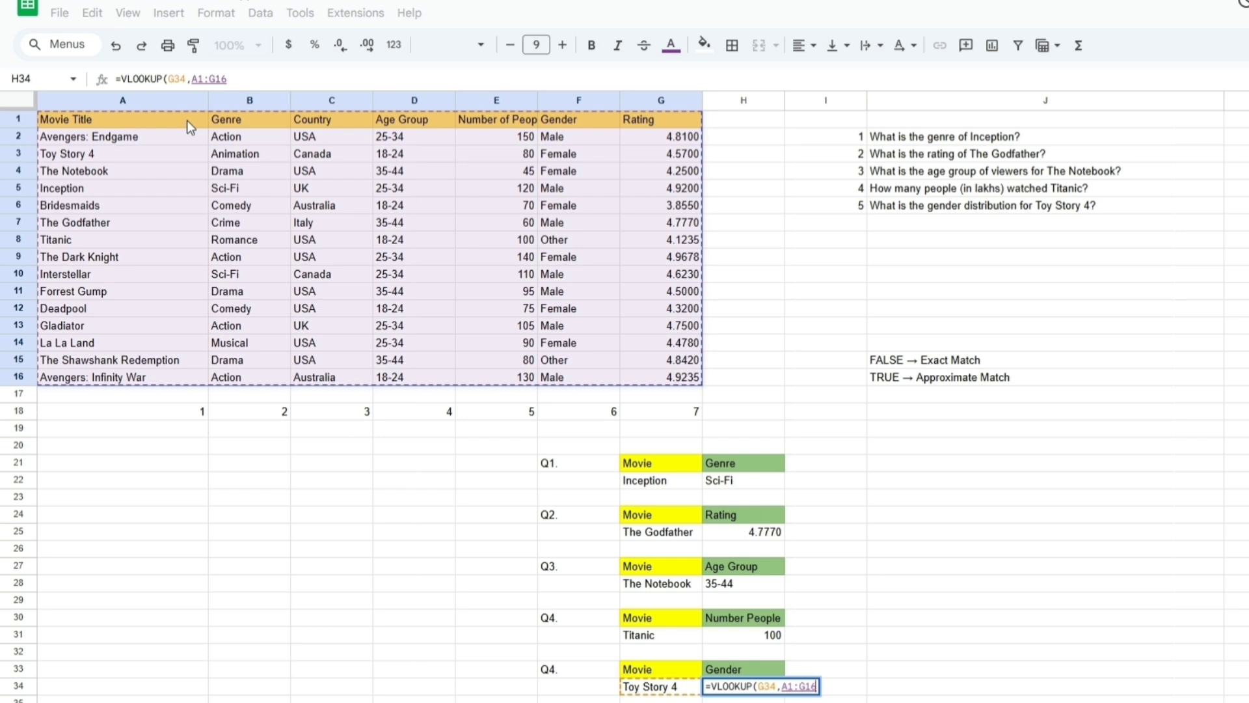
pyautogui.write(',')
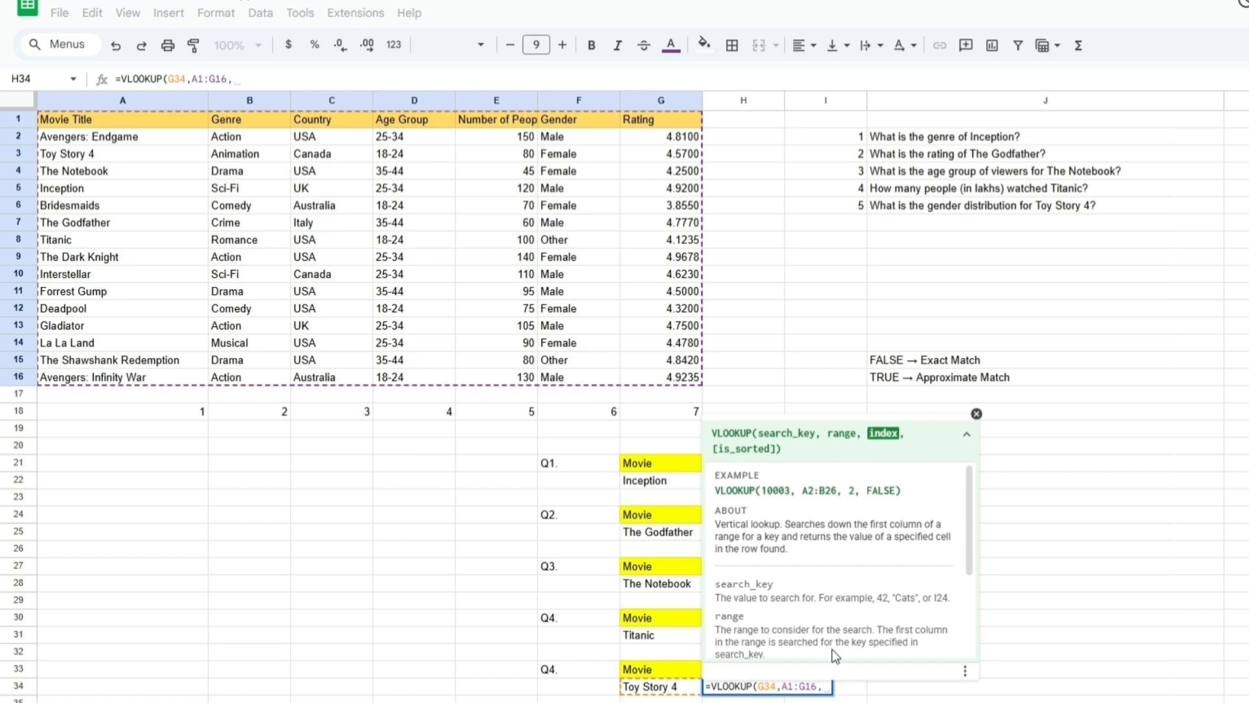
# Complete the VLOOKUP formula in H34 with column index 6 and FALSE for an exact match
pyautogui.write('6')
pyautogui.write(',')
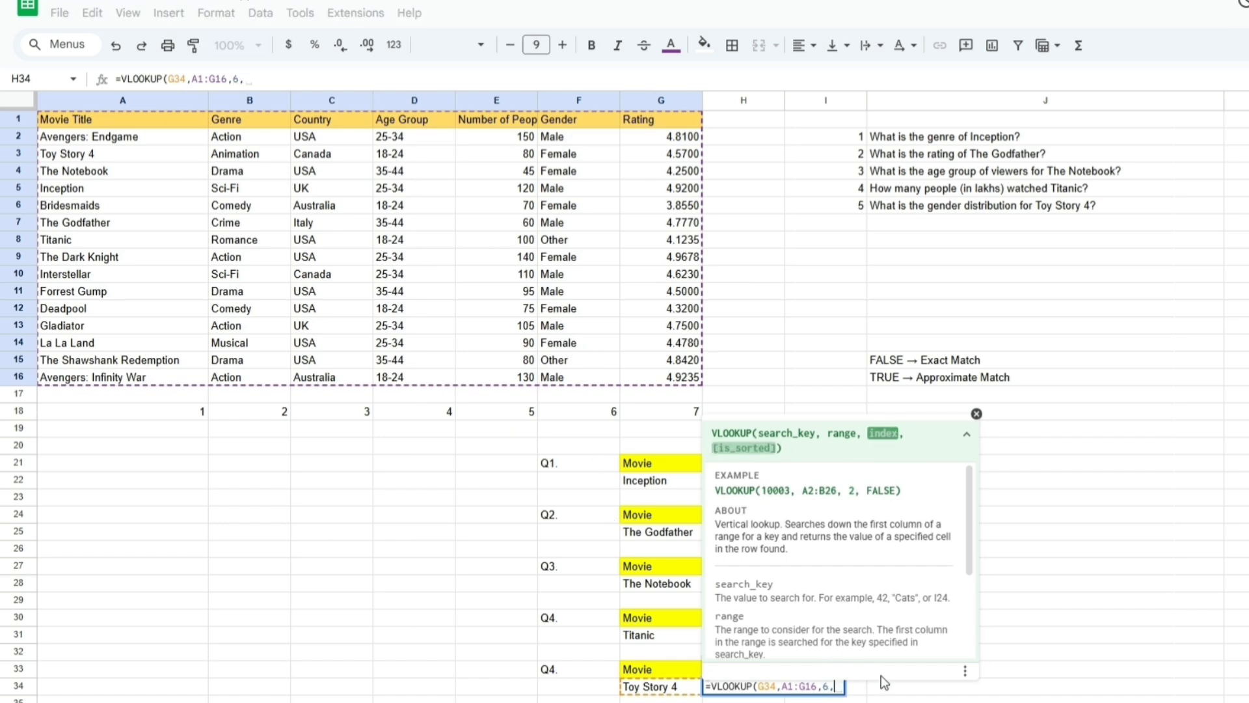
pyautogui.write('FALSE')
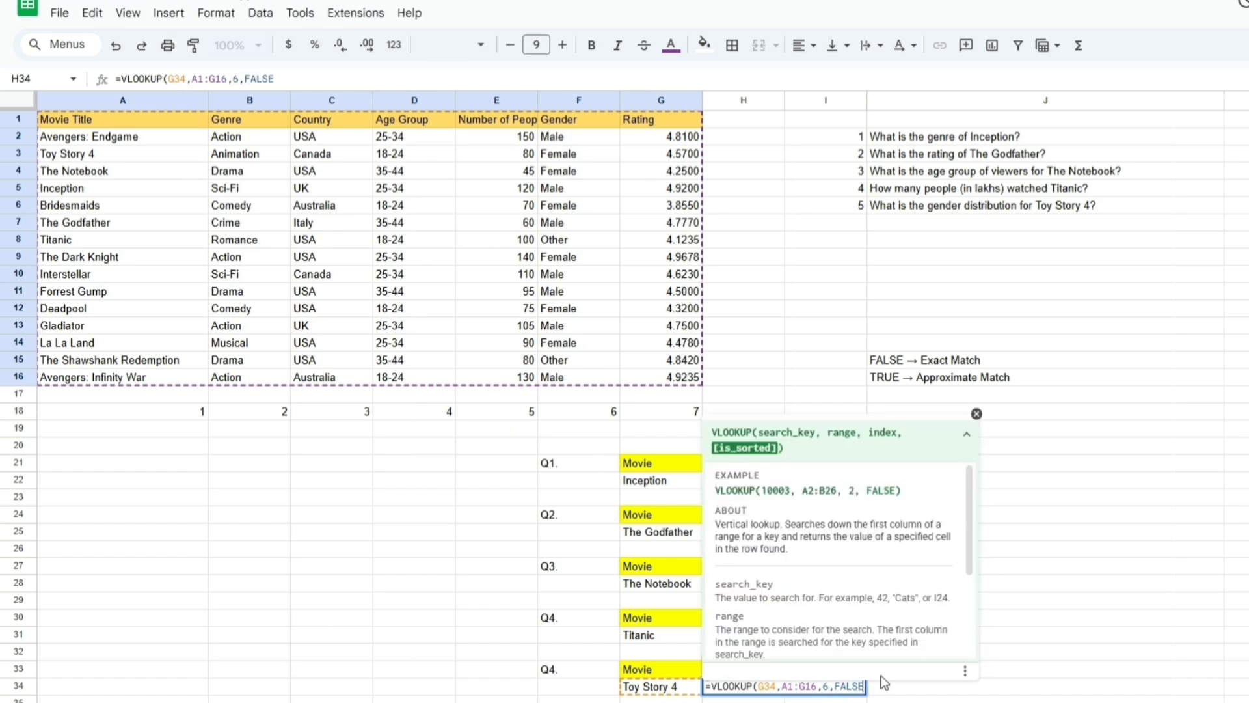
pyautogui.write(')')
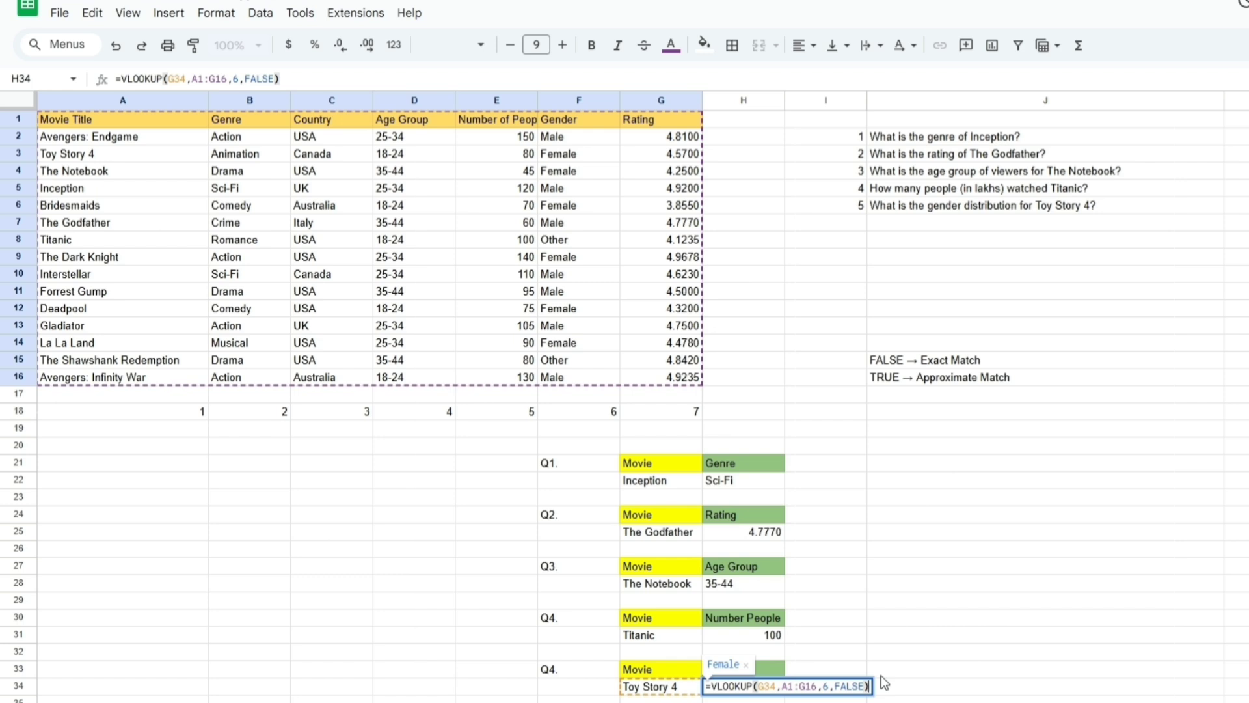
pyautogui.press('Return')
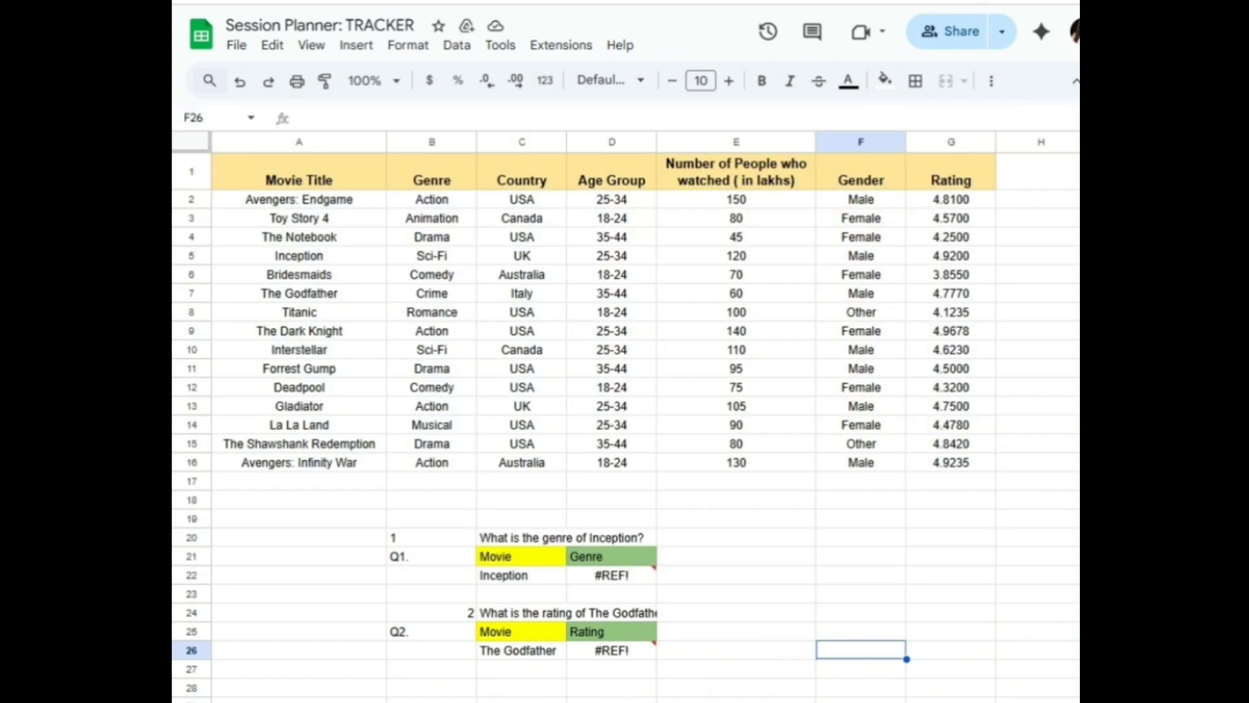
# Highlight the full movie table with headers, A1:G16, in the Session Planner: TRACKER sheet to review the lookup range
pyautogui.click(768, 702)
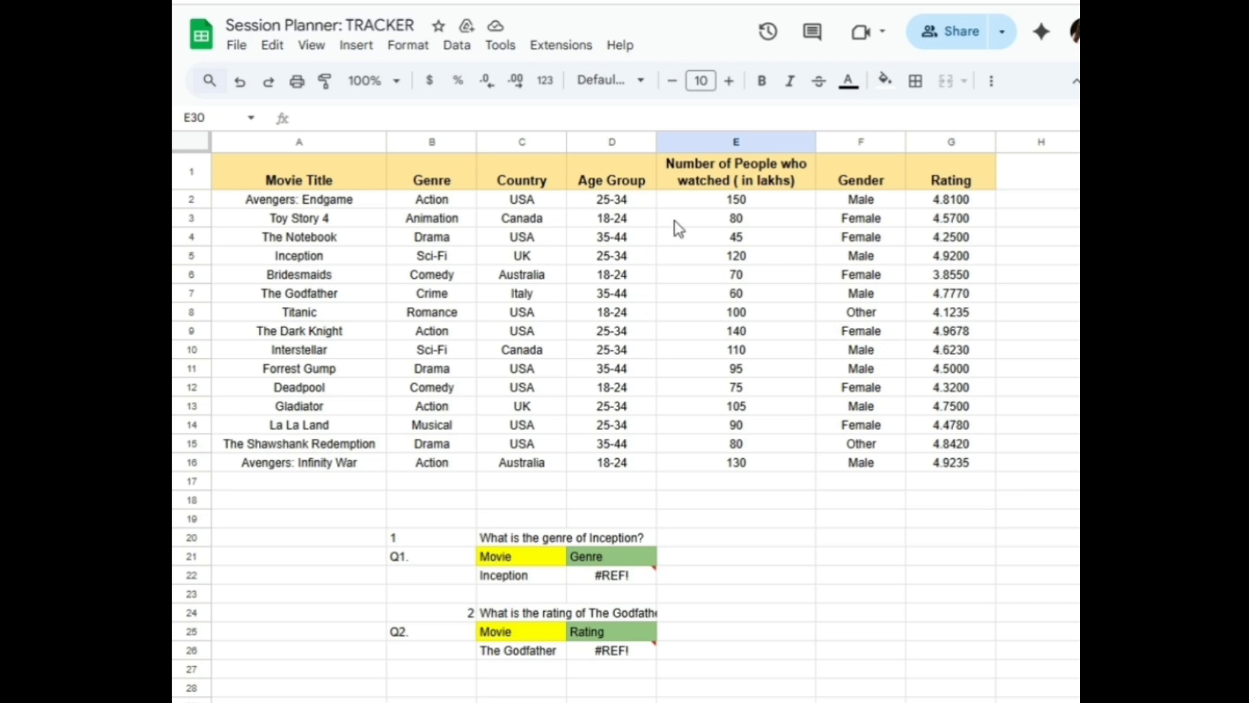
pyautogui.click(329, 188)
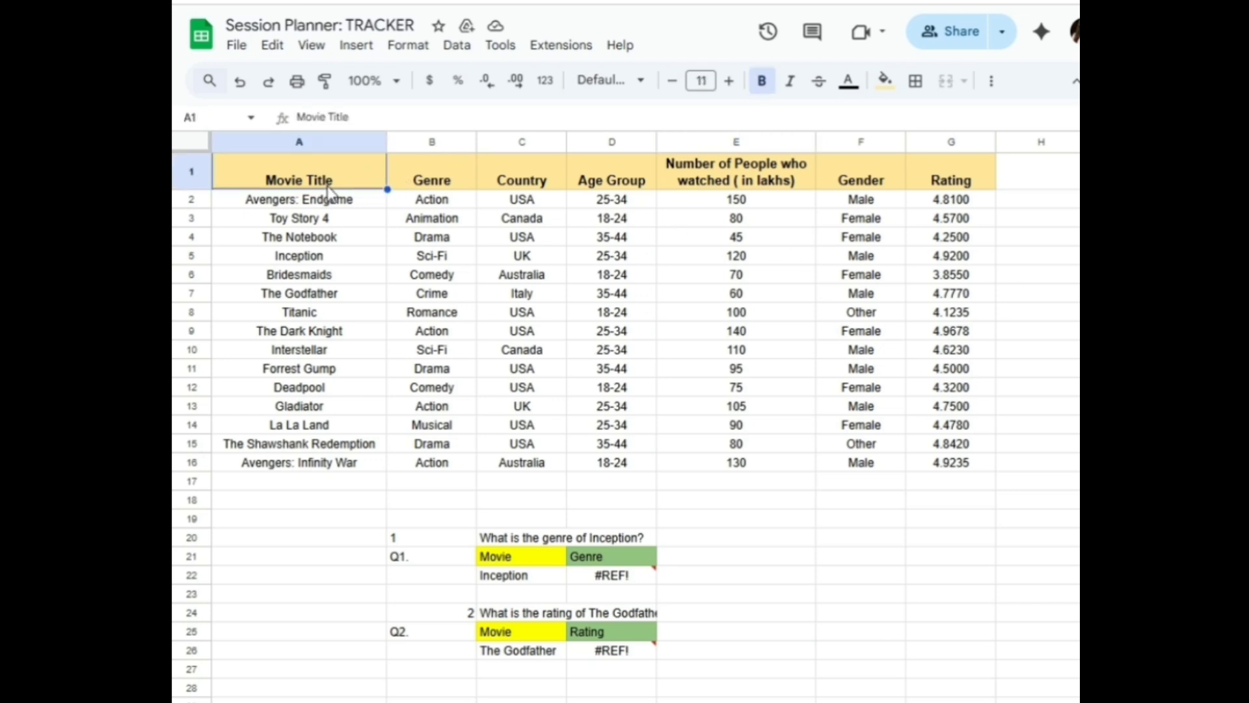
pyautogui.hotkey('shift', 'Right')
pyautogui.hotkey('shift', 'Right')
pyautogui.hotkey('shift', 'Right')
pyautogui.hotkey('shift', 'Right')
pyautogui.hotkey('shift', 'Right')
pyautogui.hotkey('shift', 'Right')
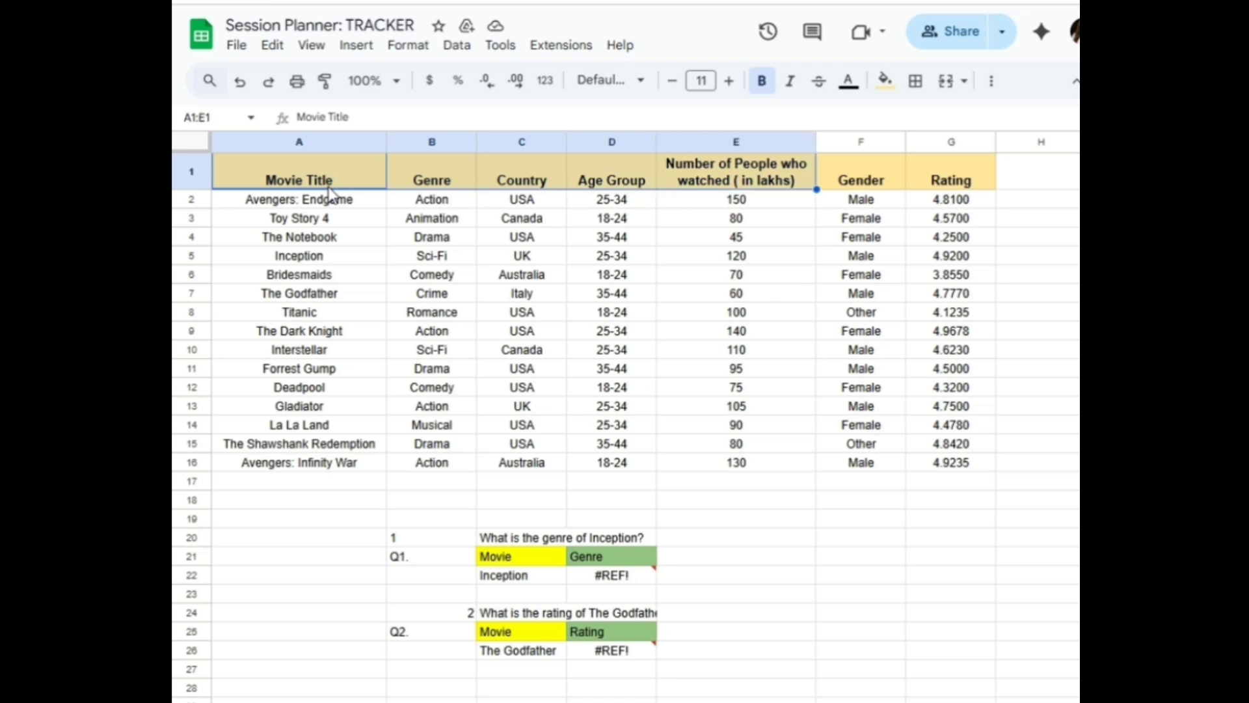
pyautogui.hotkey('shift', 'Down')
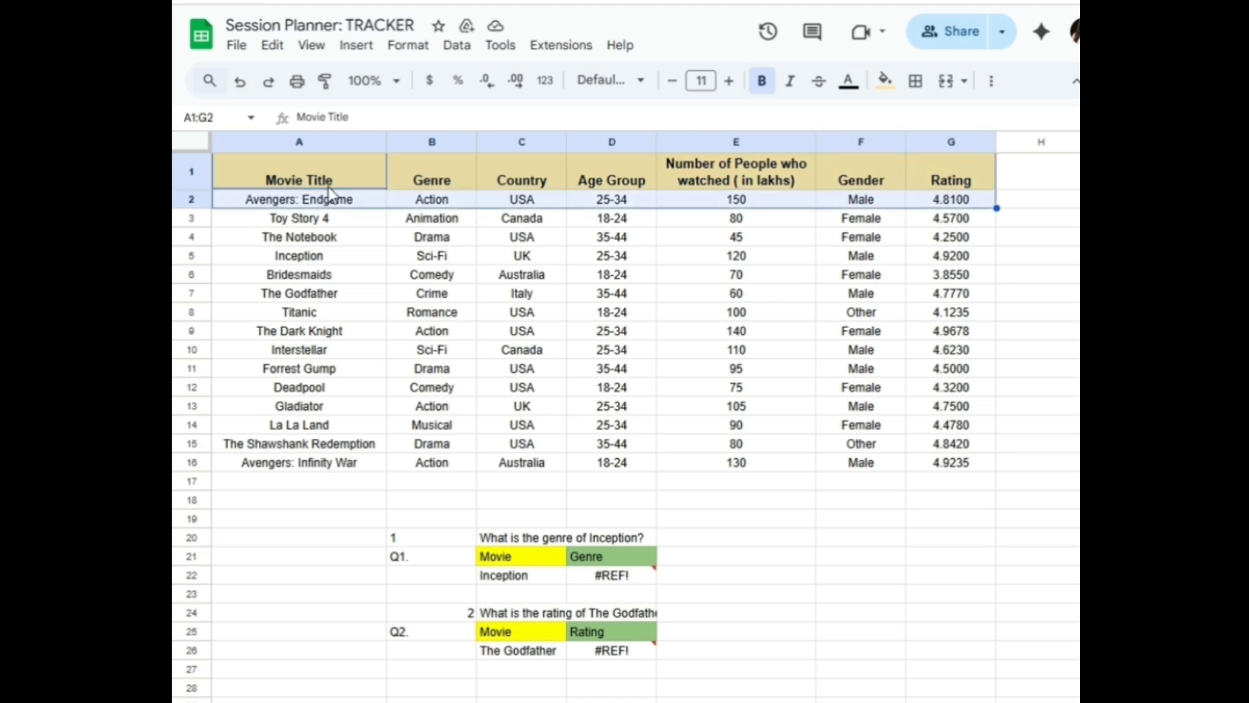
pyautogui.hotkey('shift', 'Down')
pyautogui.hotkey('shift', 'Down')
pyautogui.hotkey('shift', 'Down')
pyautogui.hotkey('shift', 'Down')
pyautogui.hotkey('shift', 'Down')
pyautogui.hotkey('shift', 'Down')
pyautogui.hotkey('shift', 'Down')
pyautogui.hotkey('shift', 'Down')
pyautogui.hotkey('shift', 'Down')
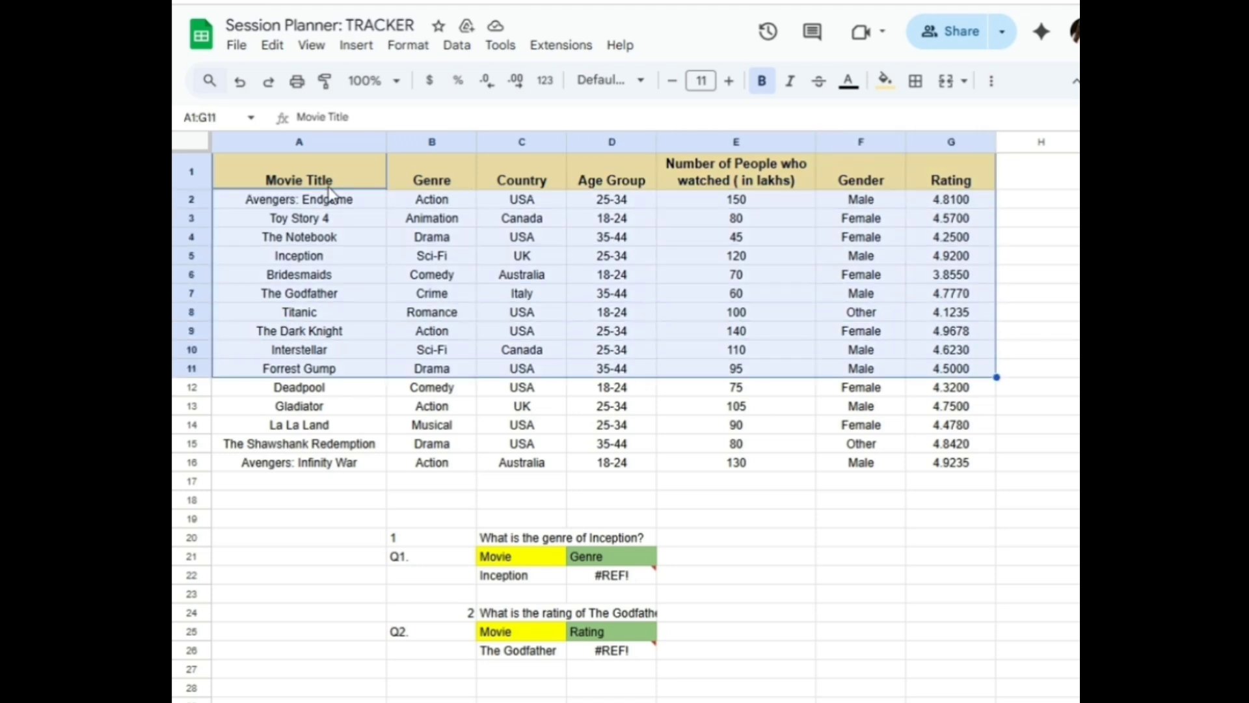
pyautogui.hotkey('shift', 'Down')
pyautogui.hotkey('shift', 'Down')
pyautogui.hotkey('shift', 'Down')
pyautogui.hotkey('shift', 'Down')
pyautogui.hotkey('shift', 'Down')
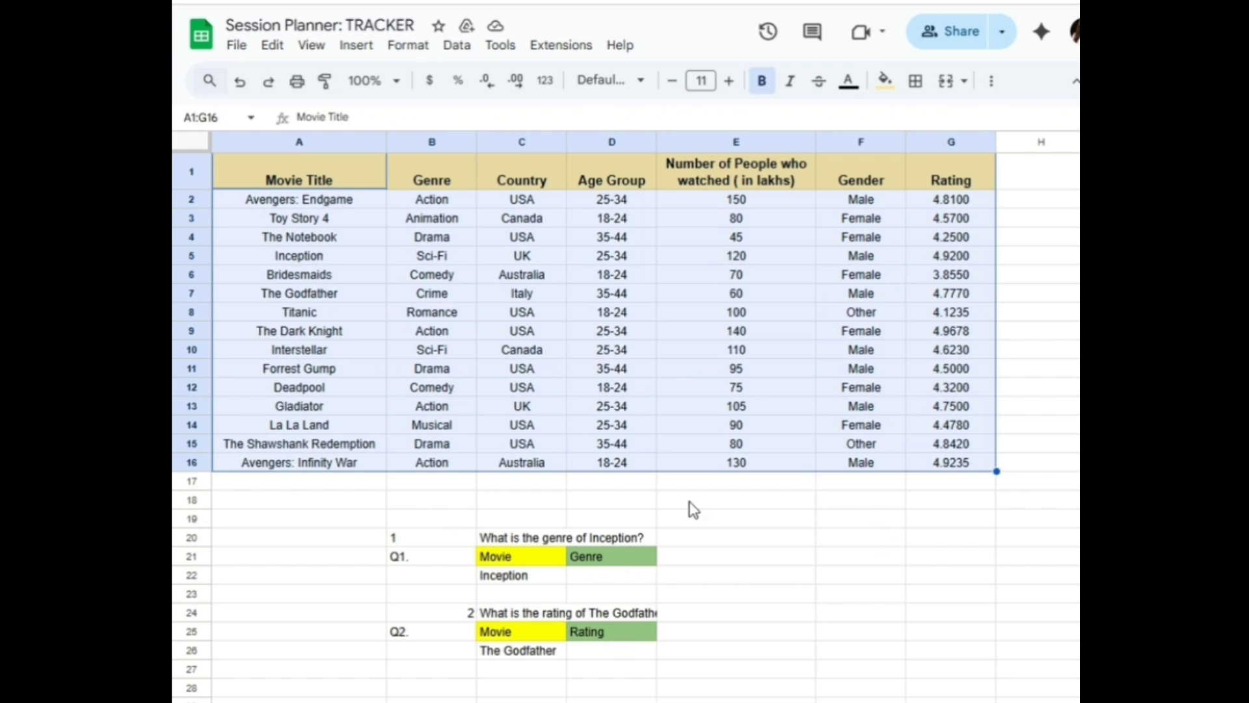
# Highlight the Movie Title column A1:A16 and the remaining columns B1:G16 to compare lookup and return columns, and review question 1
pyautogui.click(296, 180)
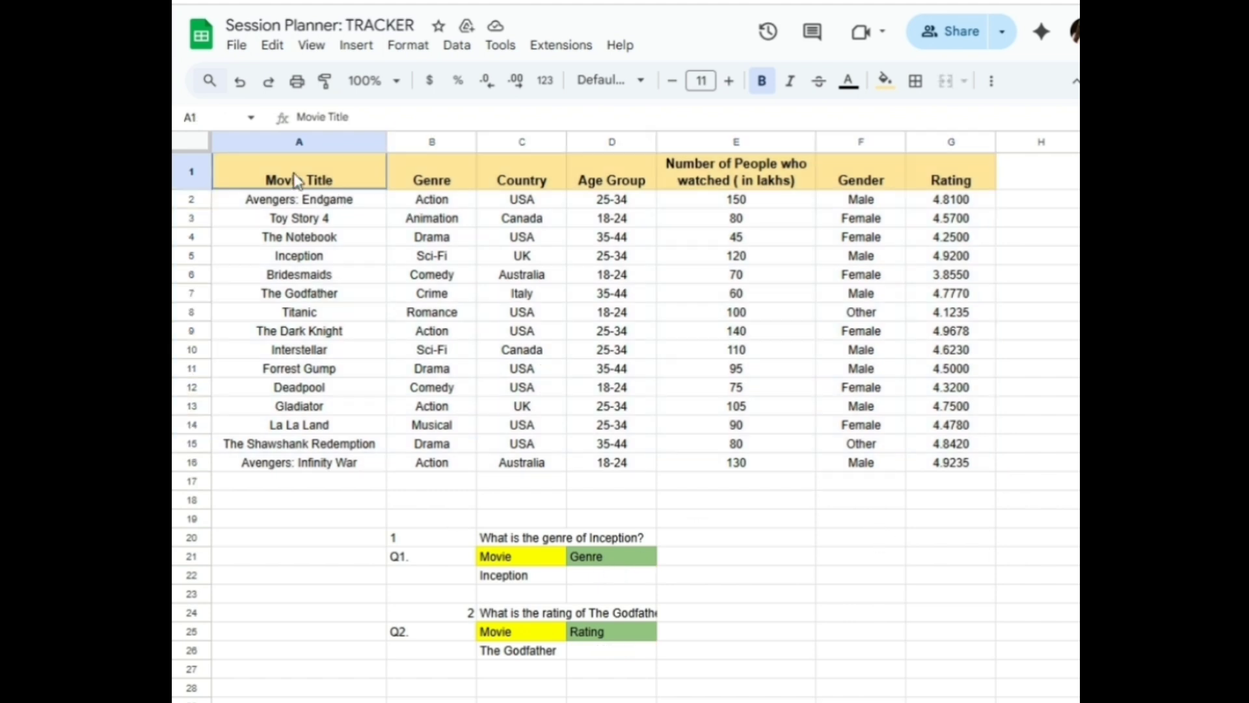
pyautogui.hotkey('ctrl', 'shift', 'Down')
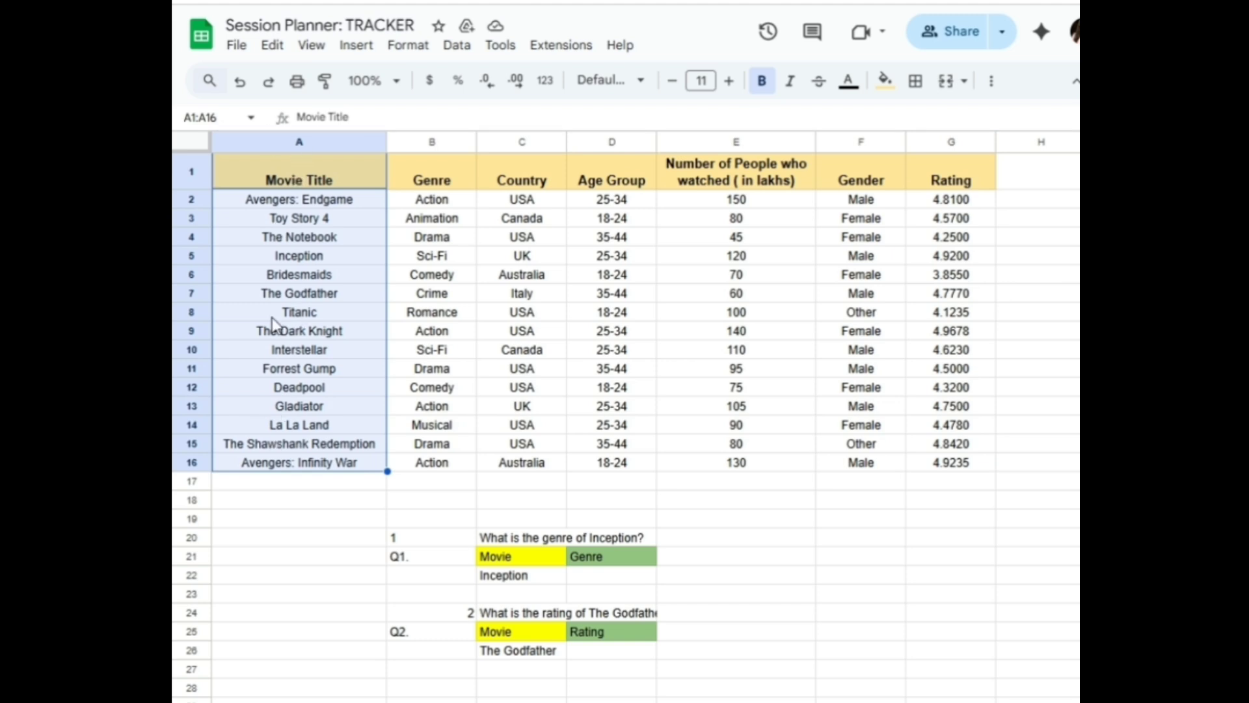
pyautogui.click(441, 182)
pyautogui.hotkey('ctrl', 'shift', 'Right')
pyautogui.hotkey('ctrl', 'shift', 'Down')
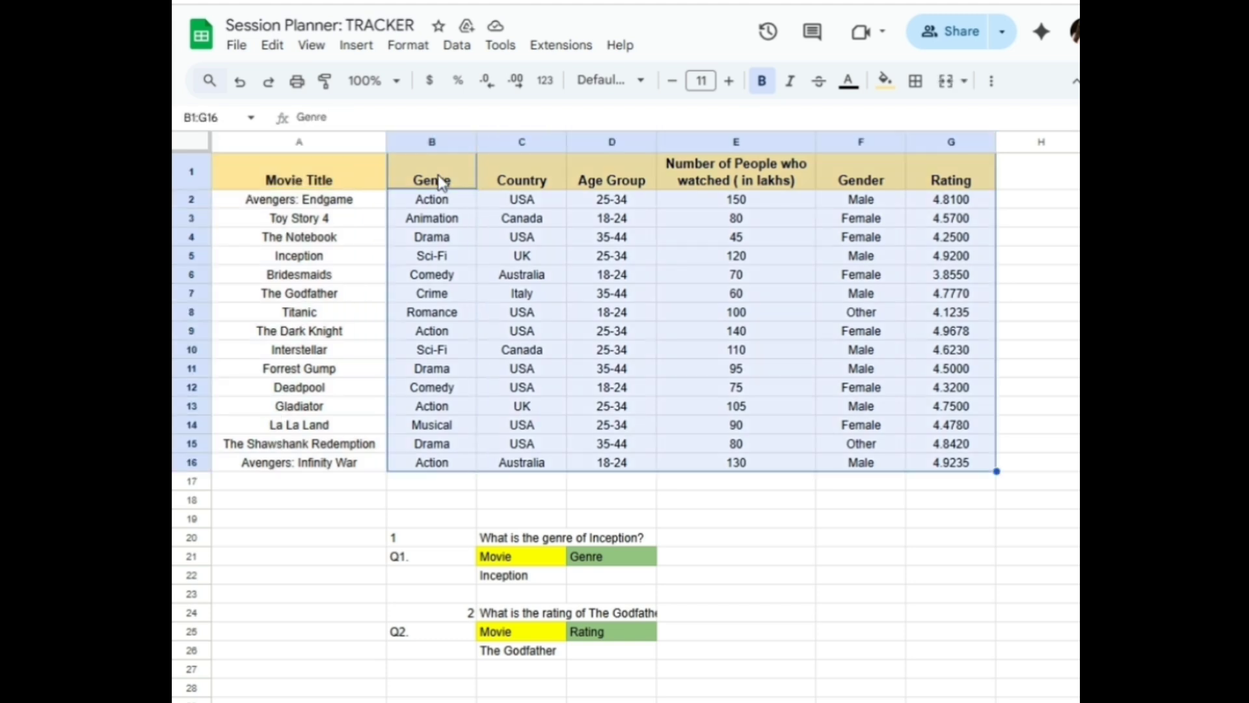
pyautogui.click(793, 520)
pyautogui.click(612, 538)
pyautogui.click(437, 540)
# Enter a VLOOKUP in D22 for Inception's genre, using C22 as search key, range A1:G16, column index 2 and FALSE
pyautogui.click(611, 575)
pyautogui.write('=VLOOKUP(')
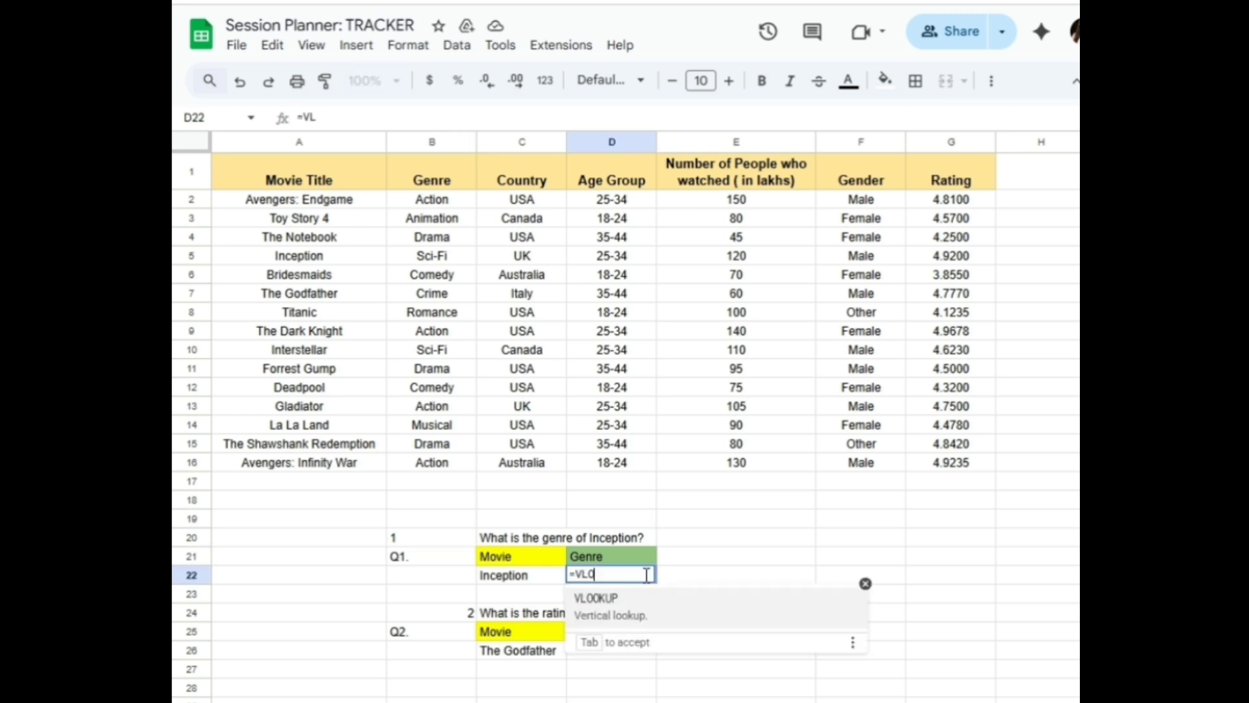
pyautogui.click(521, 575)
pyautogui.write(',')
pyautogui.click(319, 185)
pyautogui.hotkey('ctrl', 'shift', 'Right')
pyautogui.hotkey('ctrl', 'shift', 'Down')
pyautogui.write(',2,FALSE)')
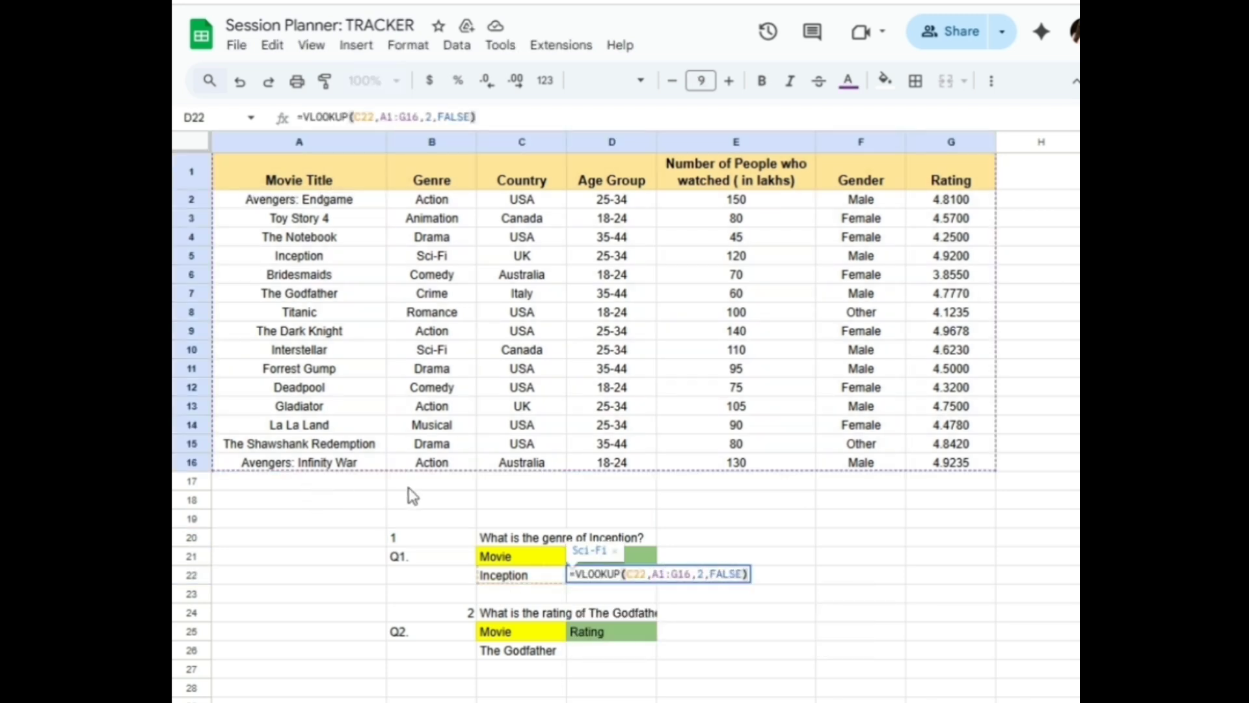
pyautogui.click(322, 485)
# Enter a VLOOKUP in D26 for The Godfather's rating, using C26 as search key, range A1:G16, column index 7 and FALSE
pyautogui.click(638, 650)
pyautogui.write('=VLOOKUP(')
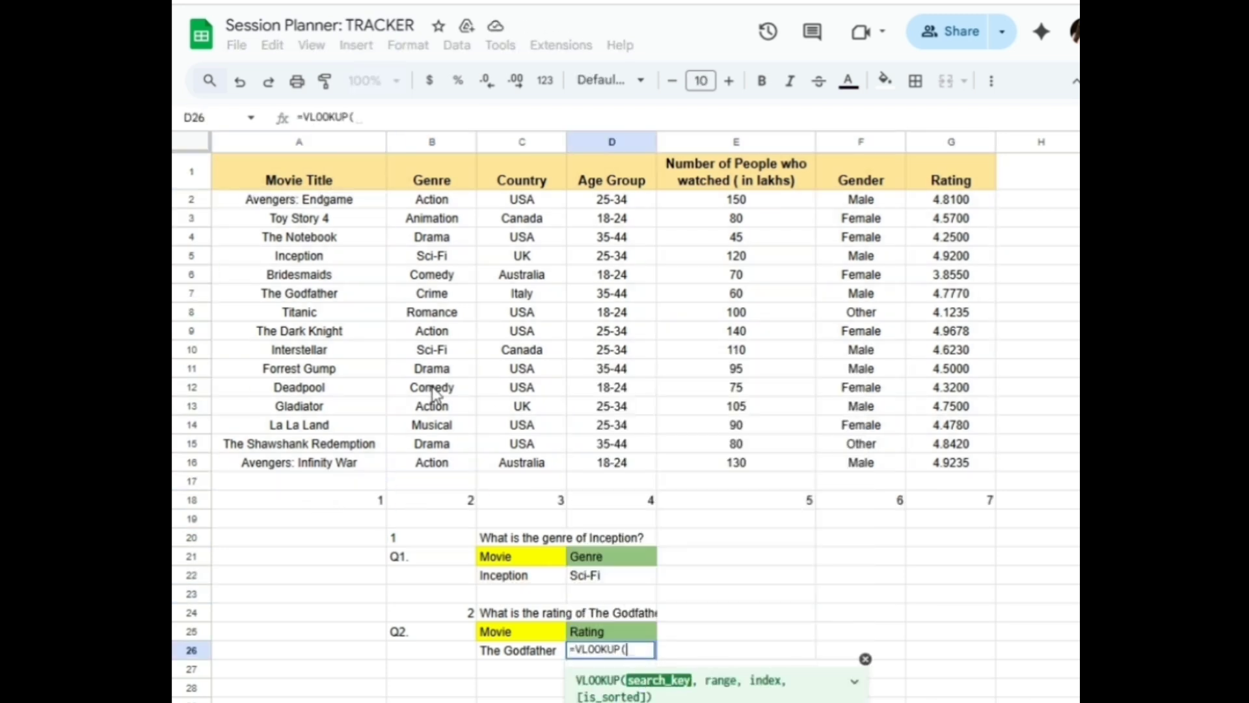
pyautogui.press('Left')
pyautogui.write(',')
pyautogui.click(306, 189)
pyautogui.hotkey('ctrl', 'shift', 'Right')
pyautogui.hotkey('ctrl', 'shift', 'Down')
pyautogui.write(',7,FALS')
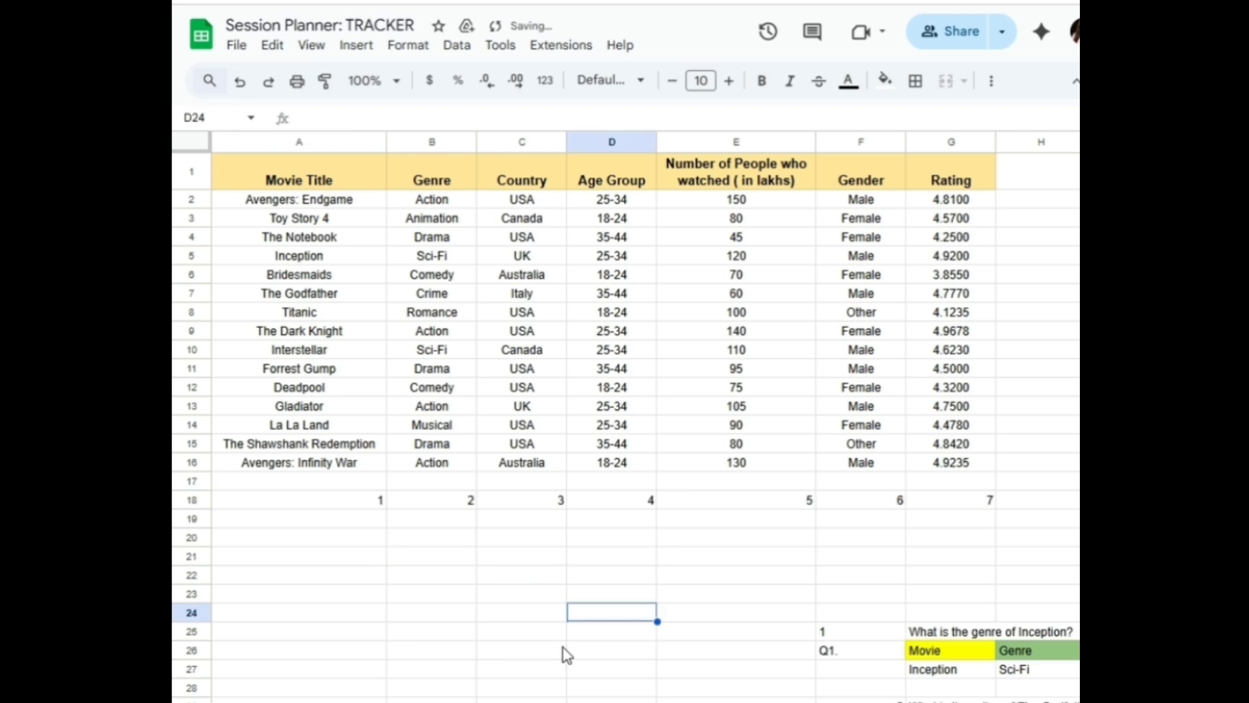
# Reorder the movie table by moving the Genre column to the front and the Movie Title column after Age Group
pyautogui.click(482, 296)
pyautogui.click(423, 142)
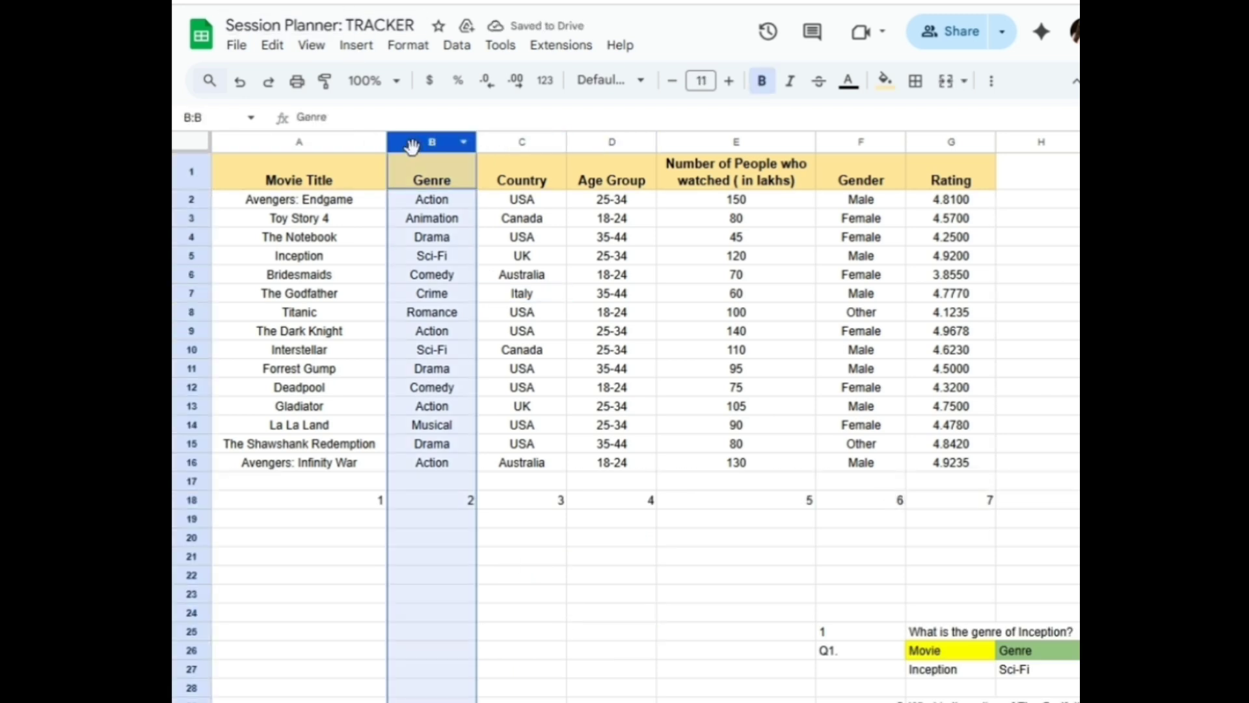
pyautogui.moveTo(423, 142); pyautogui.dragTo(228, 182)
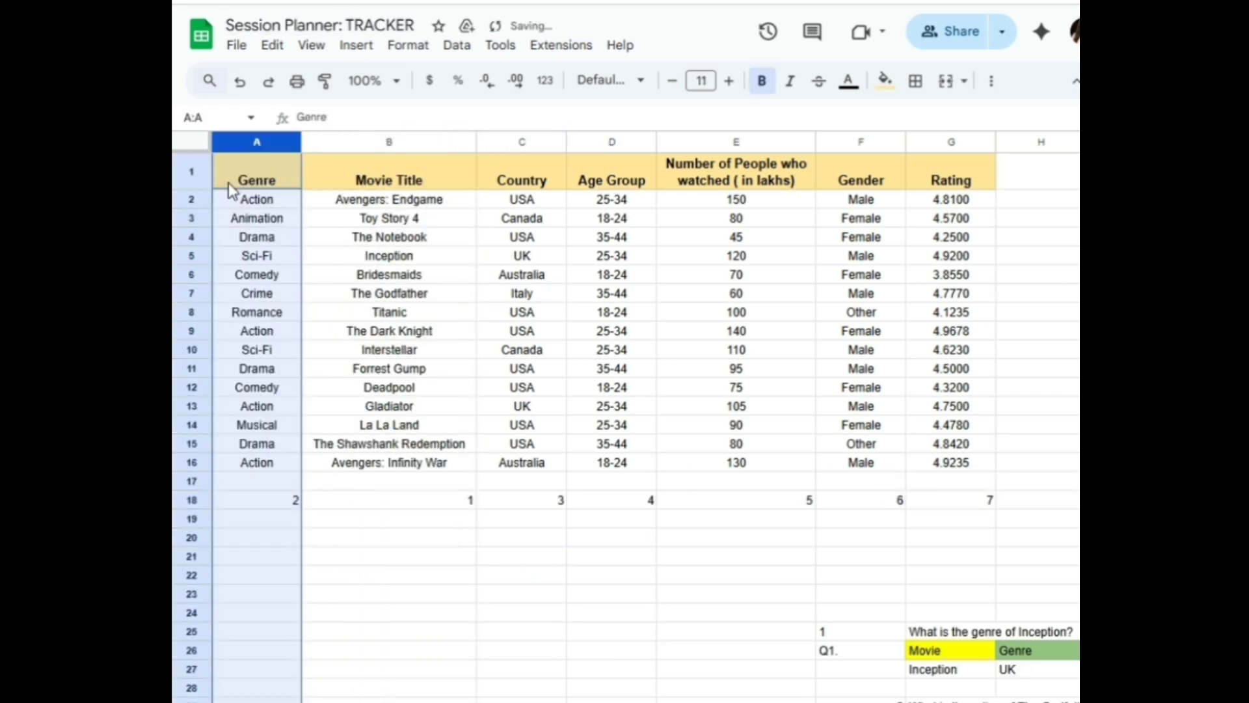
pyautogui.click(432, 576)
pyautogui.click(419, 134)
pyautogui.moveTo(420, 134); pyautogui.dragTo(613, 142)
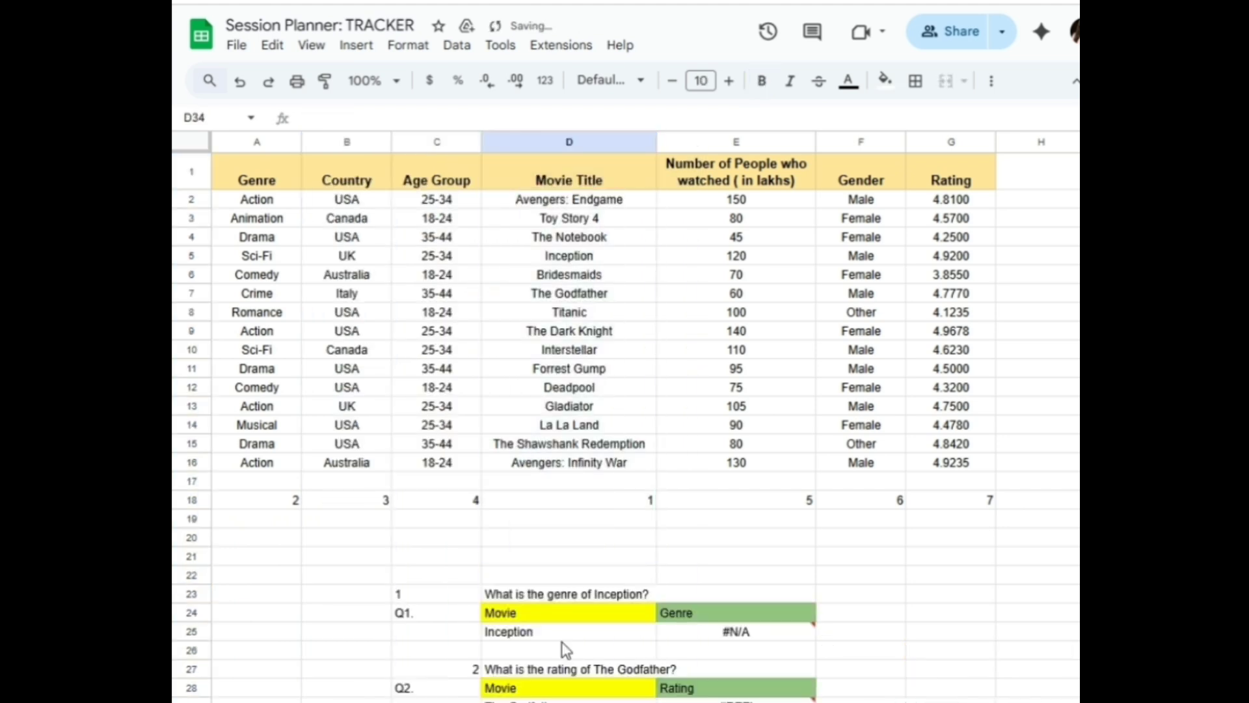
# Replace the genre formula for Inception in E25 with the note "We can not use VLOOKUP here"
pyautogui.click(606, 600)
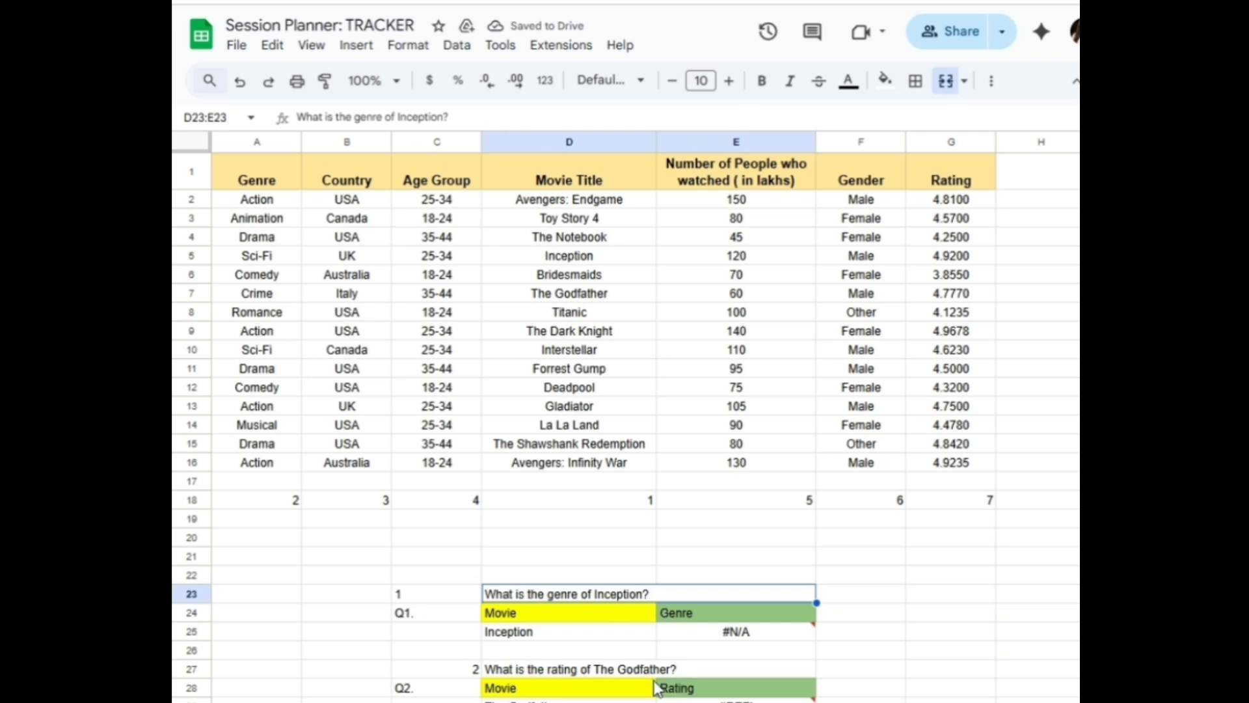
pyautogui.click(738, 635)
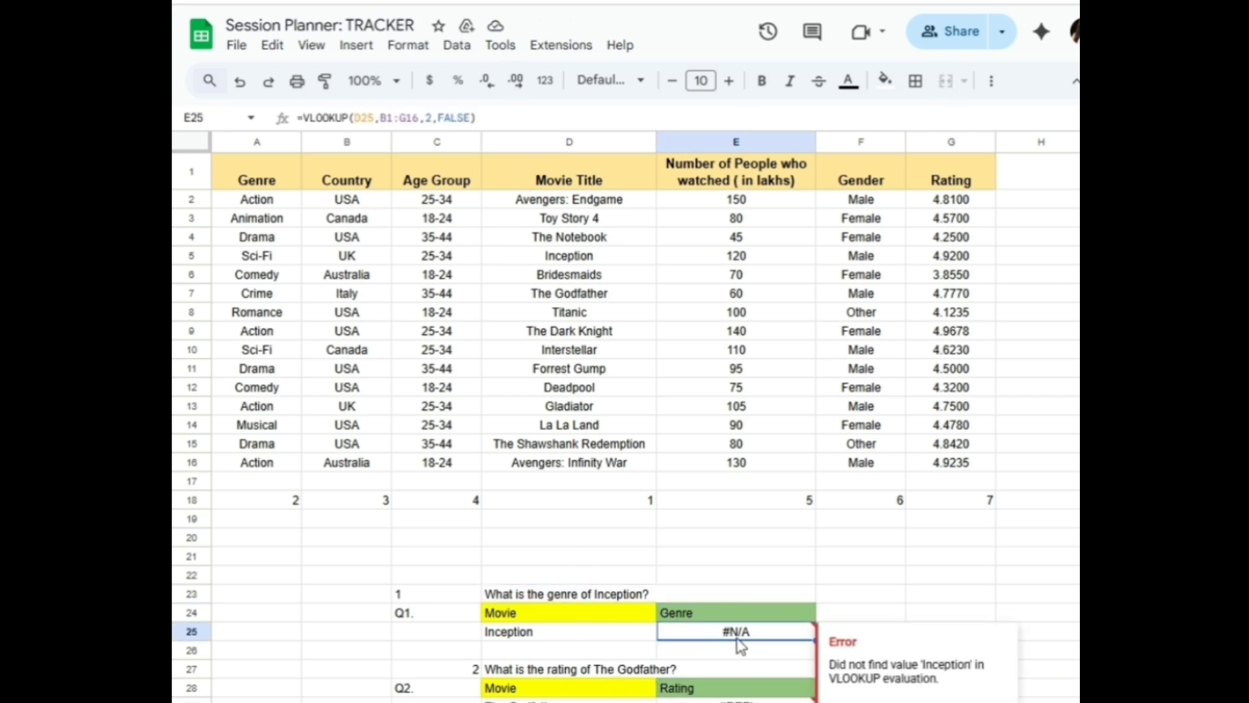
pyautogui.write('We can not use VLOOKUP here')
pyautogui.click(945, 650)
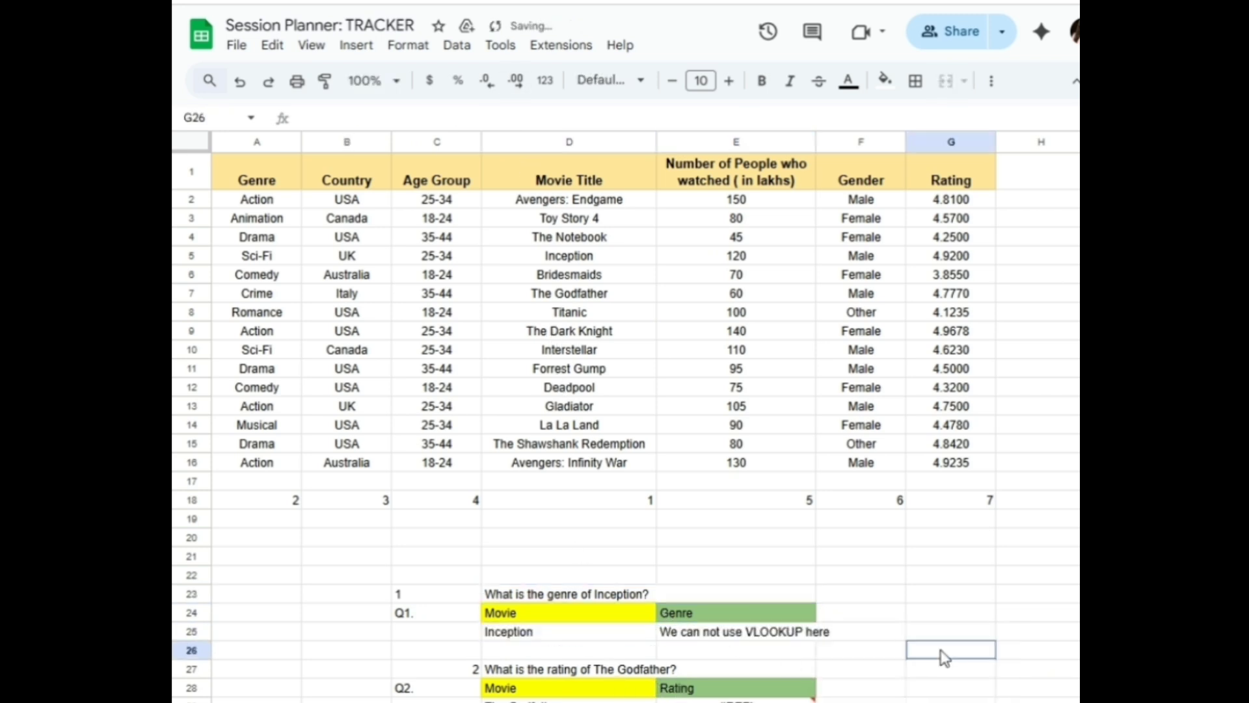
pyautogui.hotkey('ctrl', 'z')
# Compare the positions of the Genre, Movie Title and Rating columns, and examine the rating formula for The Godfather in E29
pyautogui.moveTo(246, 171); pyautogui.dragTo(243, 475)
pyautogui.moveTo(576, 179); pyautogui.dragTo(586, 475)
pyautogui.click(856, 537)
pyautogui.click(740, 639)
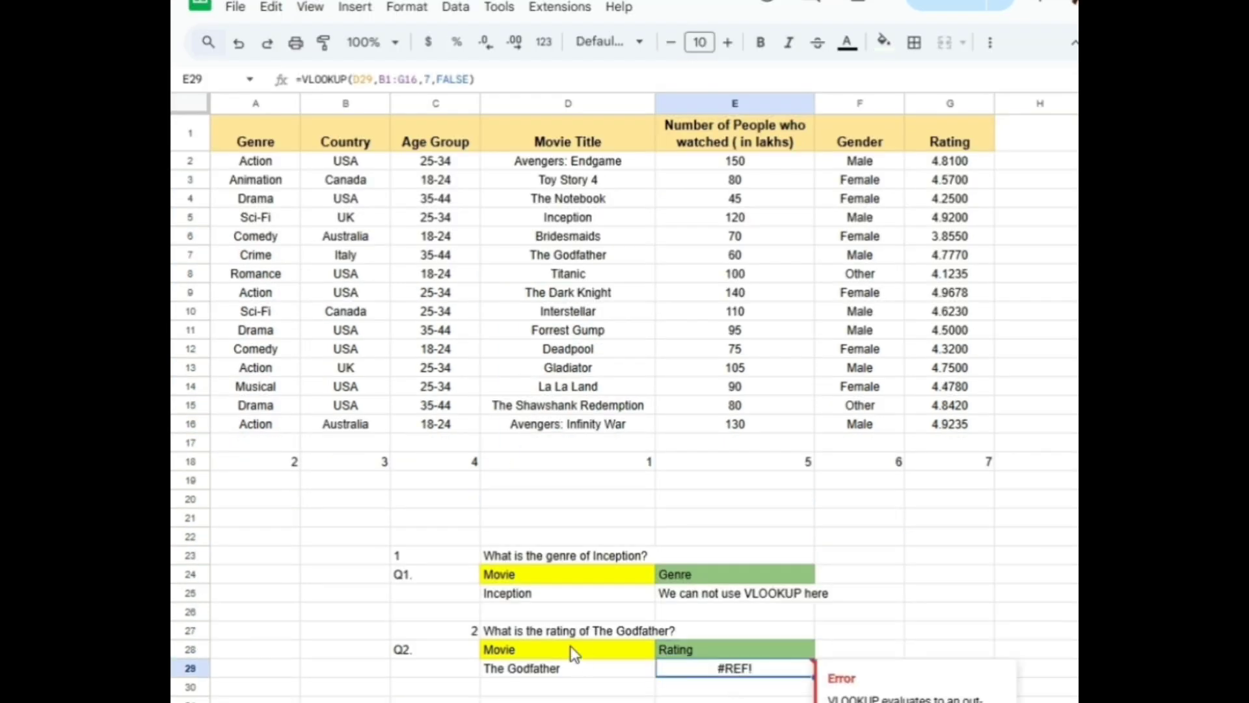
pyautogui.moveTo(976, 145); pyautogui.dragTo(976, 426)
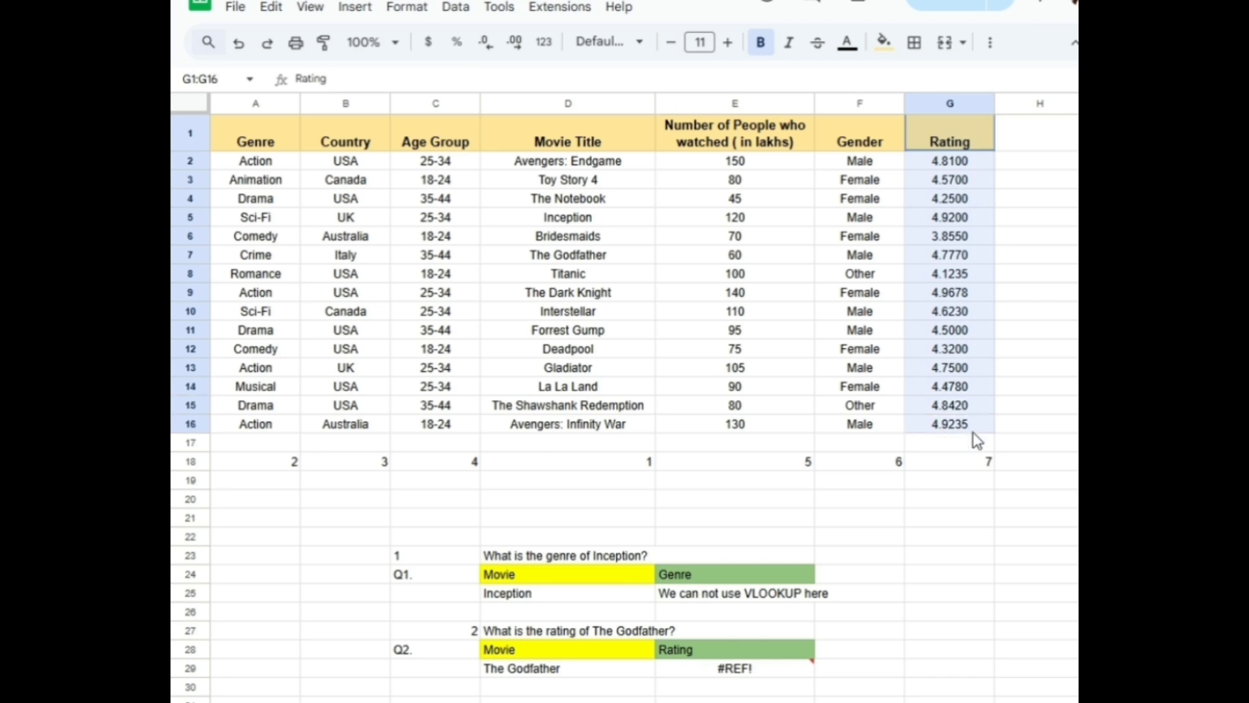
pyautogui.moveTo(635, 134); pyautogui.dragTo(632, 430)
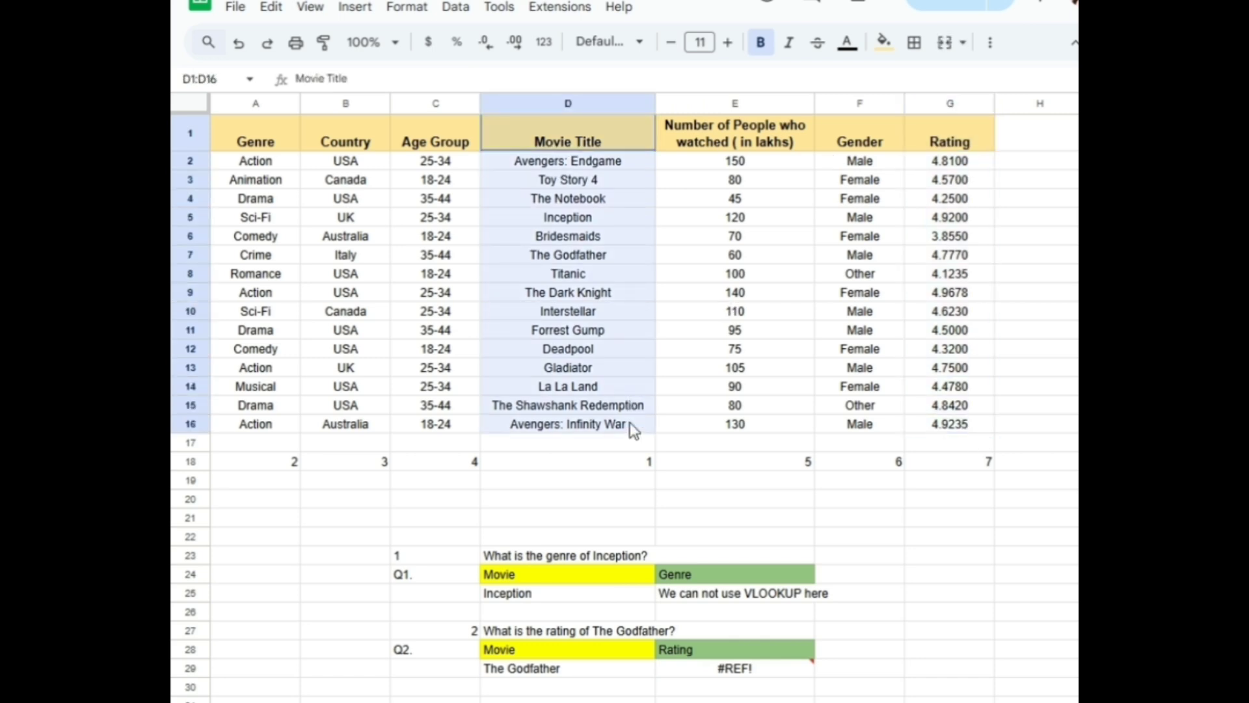
pyautogui.moveTo(634, 134); pyautogui.dragTo(634, 429)
pyautogui.moveTo(976, 140); pyautogui.dragTo(976, 440)
# Renumber the column indexes in row 18 starting from Movie Title, entering 2 in E18, 3 in F18 and 4 in G18
pyautogui.click(588, 466)
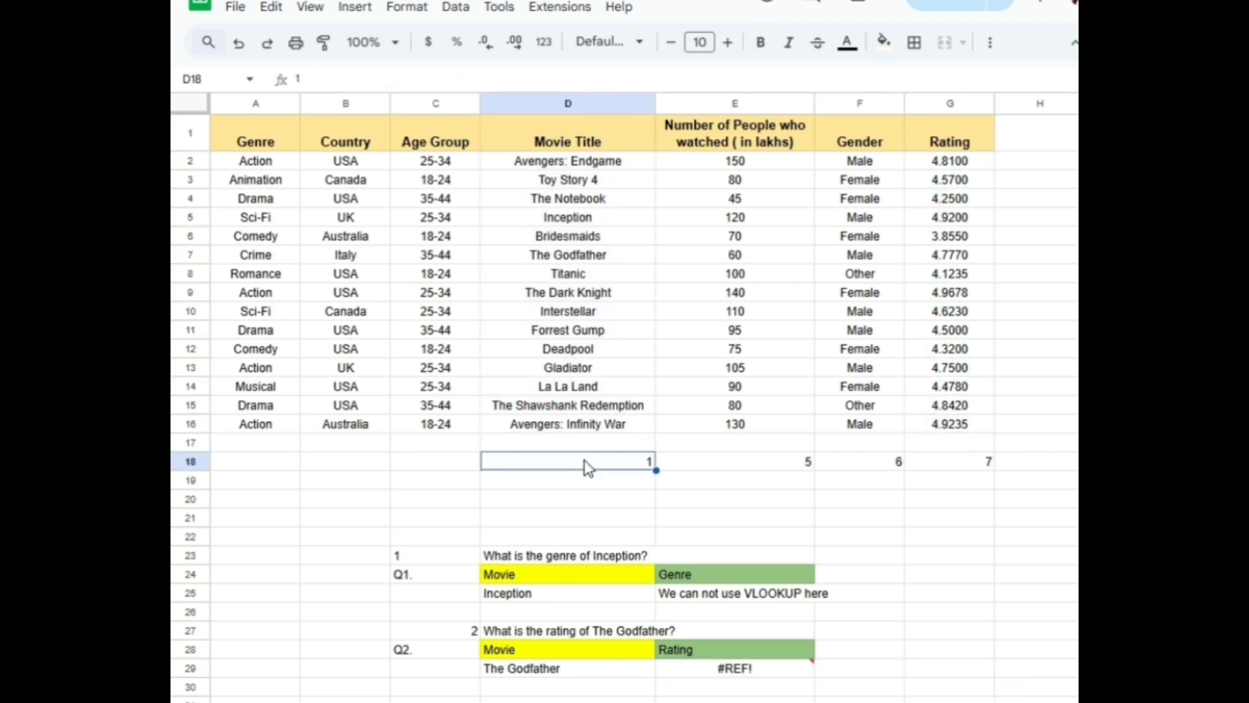
pyautogui.click(761, 471)
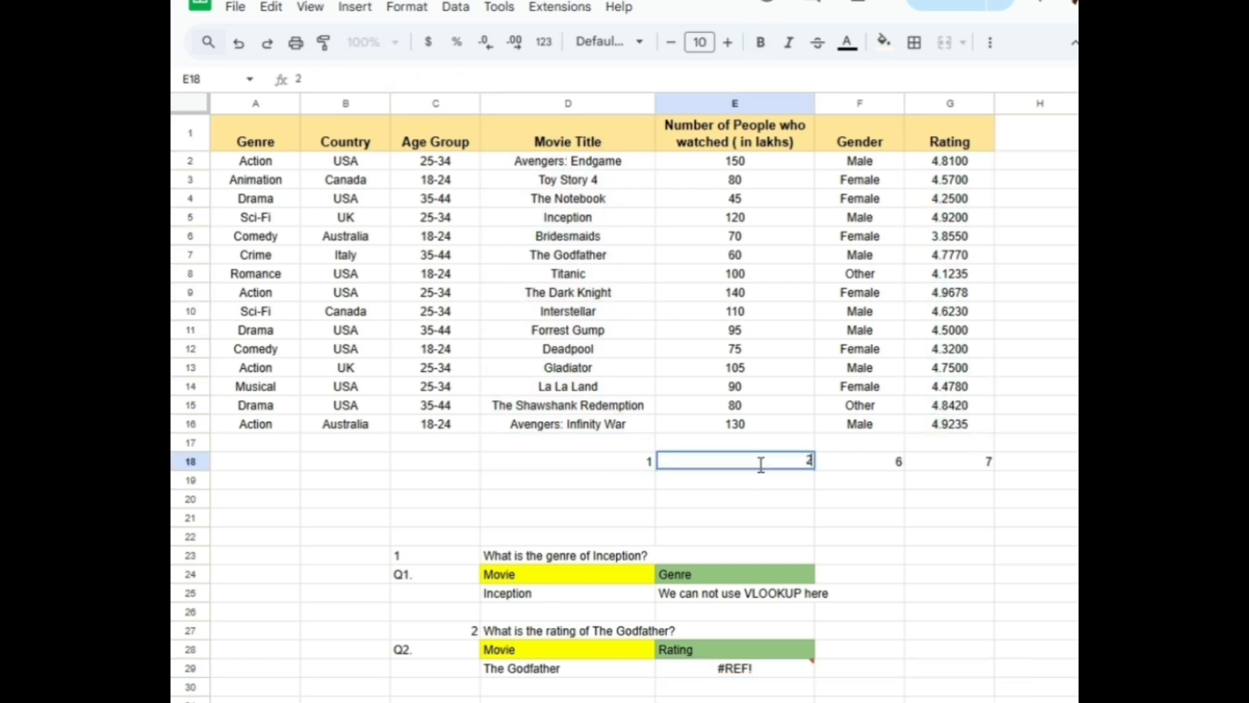
pyautogui.write('2')
pyautogui.click(846, 473)
pyautogui.write('3')
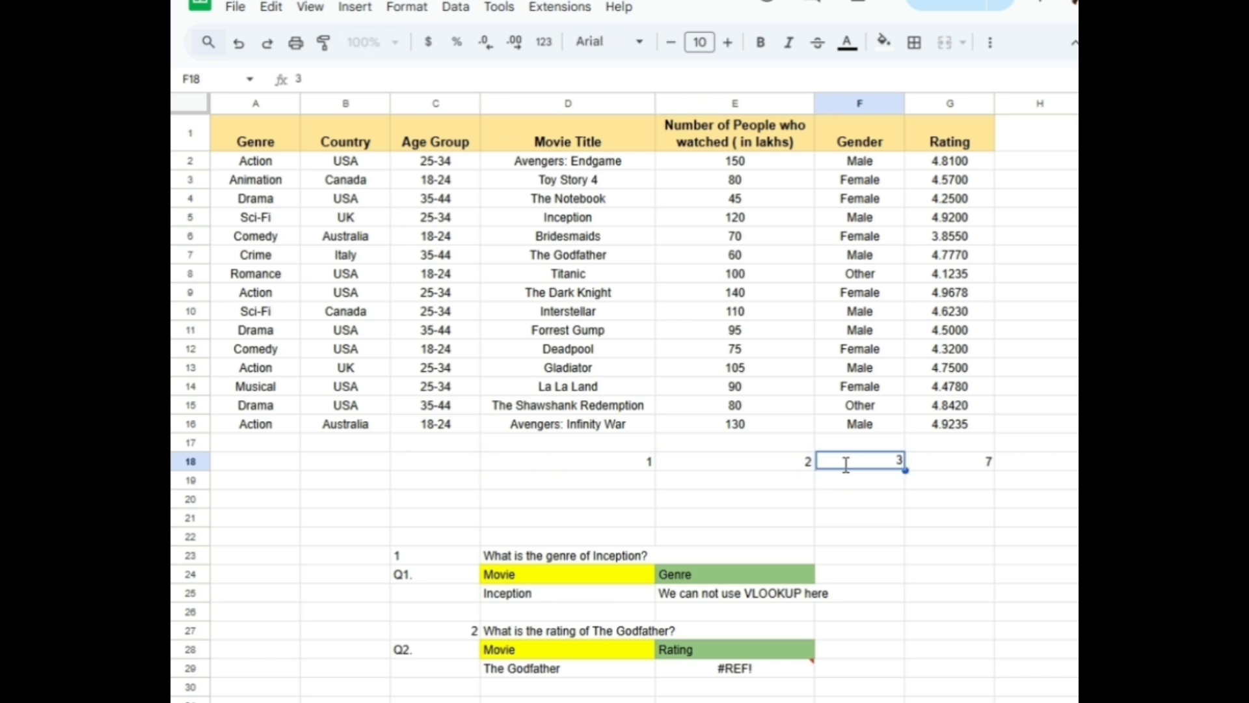
pyautogui.click(961, 471)
pyautogui.write('4')
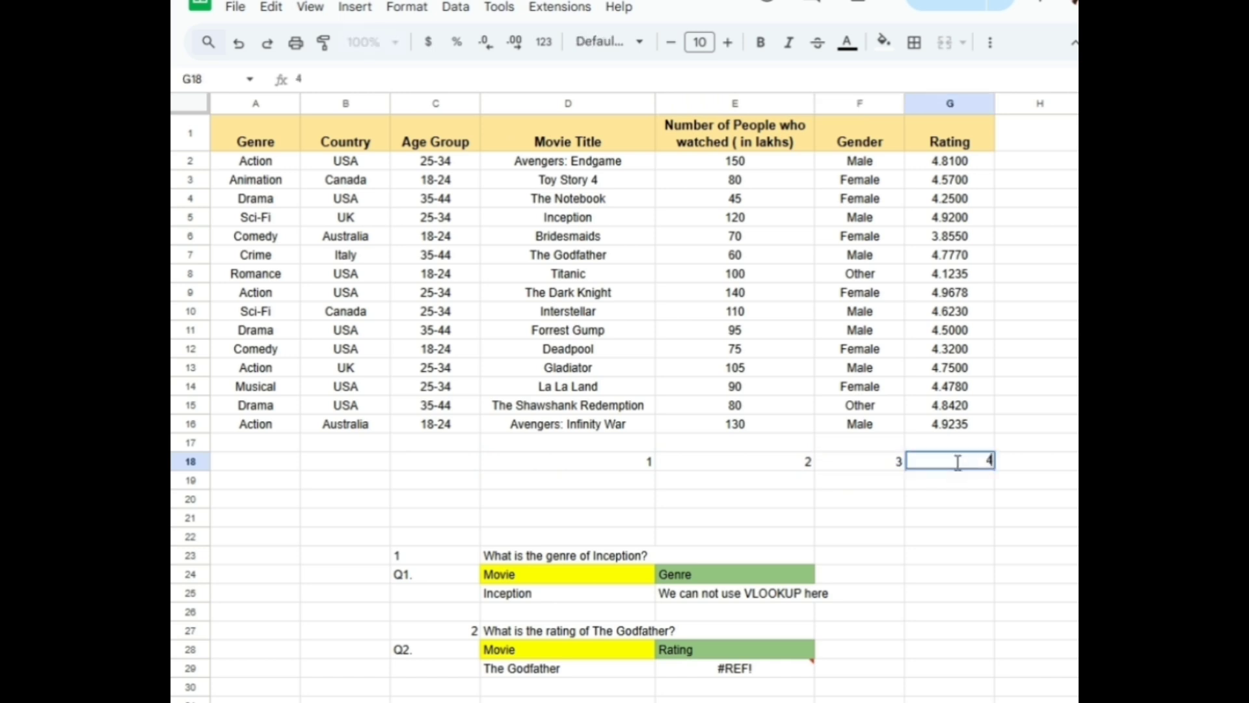
pyautogui.click(980, 501)
# Start a new VLOOKUP in E29 with The Godfather in D29 as the search key
pyautogui.click(512, 675)
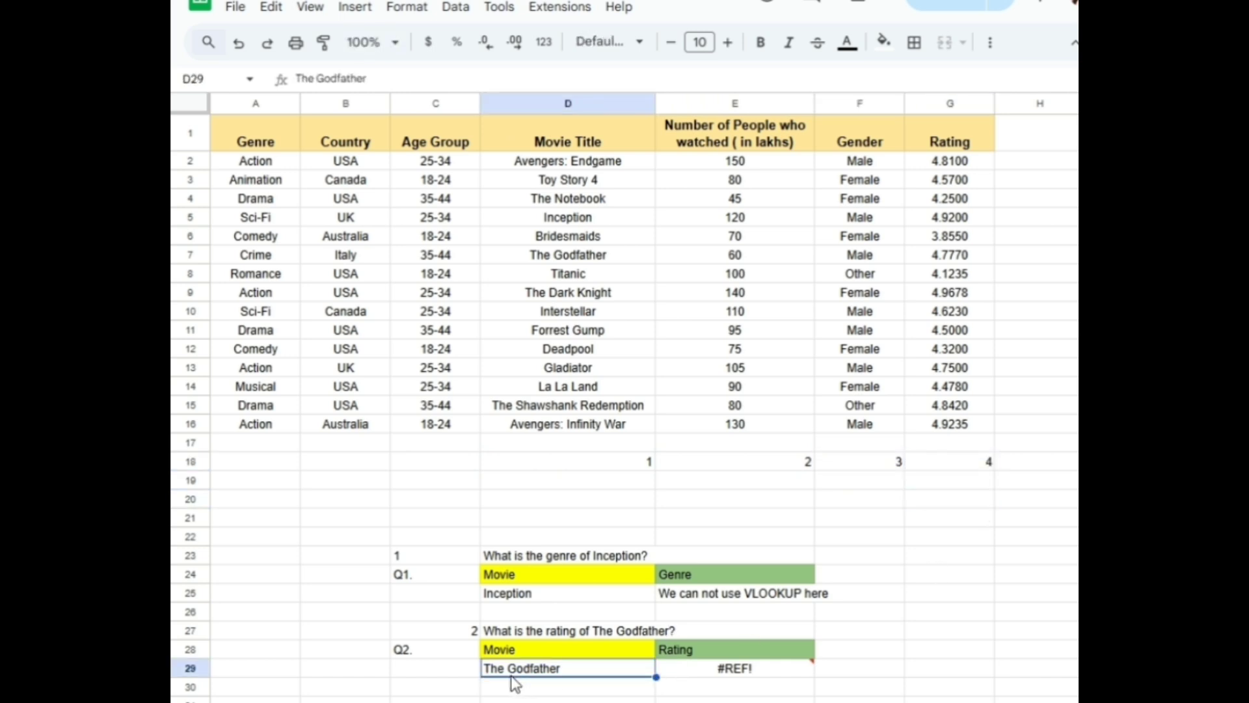
pyautogui.click(711, 676)
pyautogui.write('=')
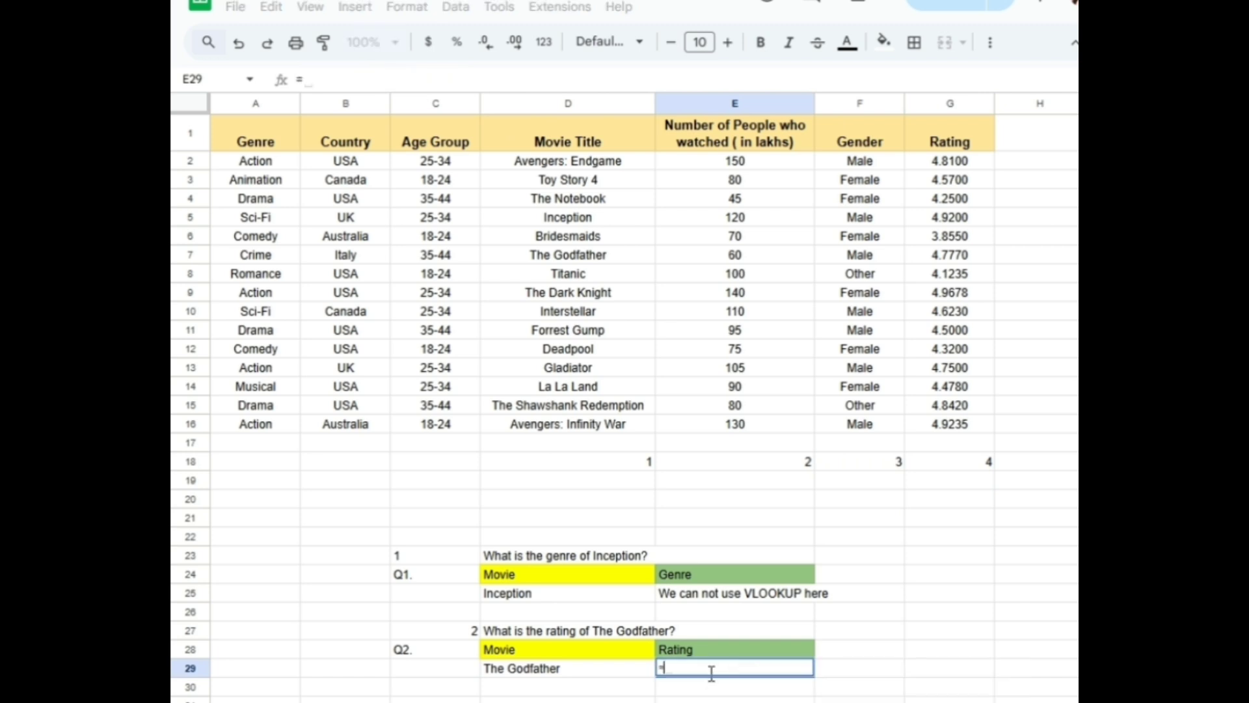
pyautogui.write('VLOO')
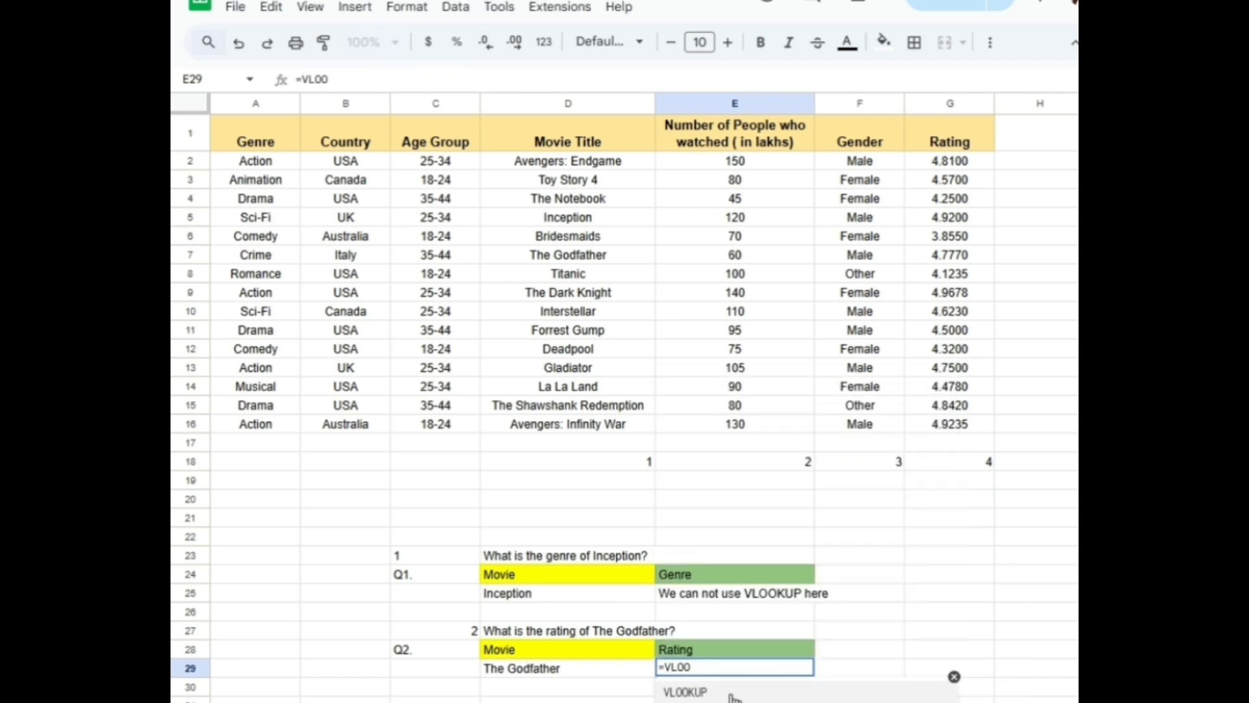
pyautogui.write('KUP(')
pyautogui.click(528, 670)
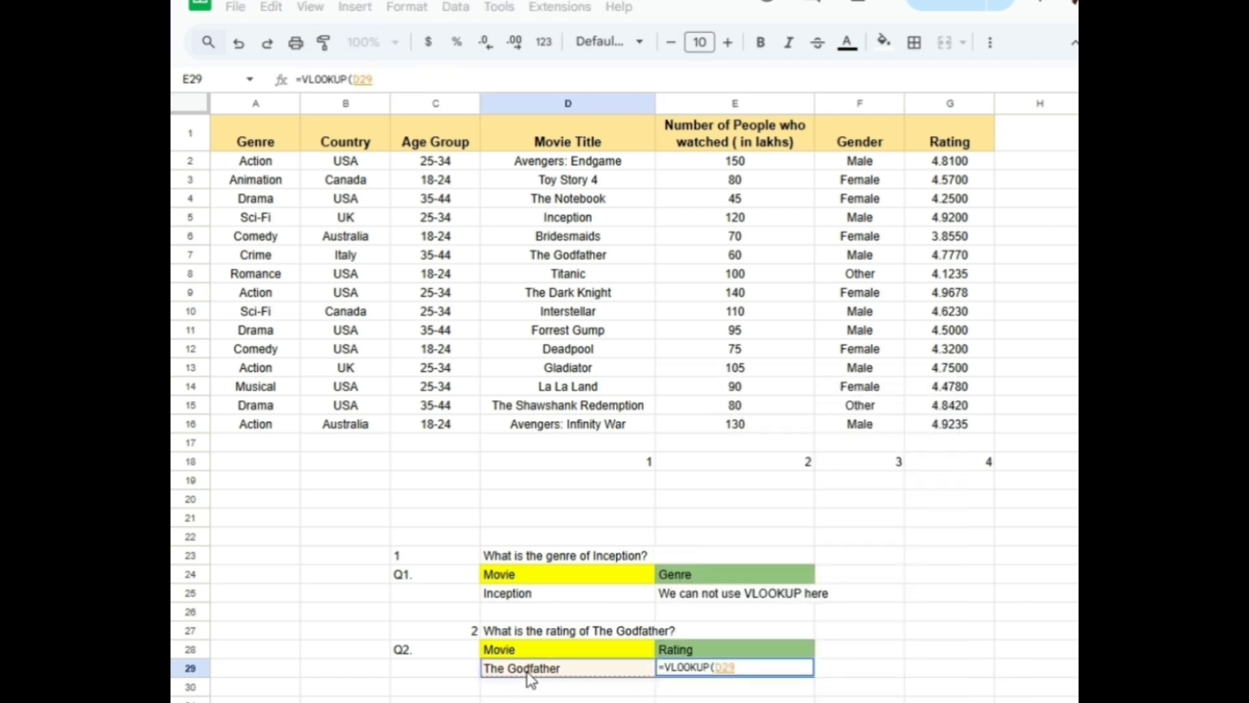
pyautogui.write(',')
# Set the VLOOKUP range to D1:G16, from the Movie Title column through the Rating column
pyautogui.click(589, 145)
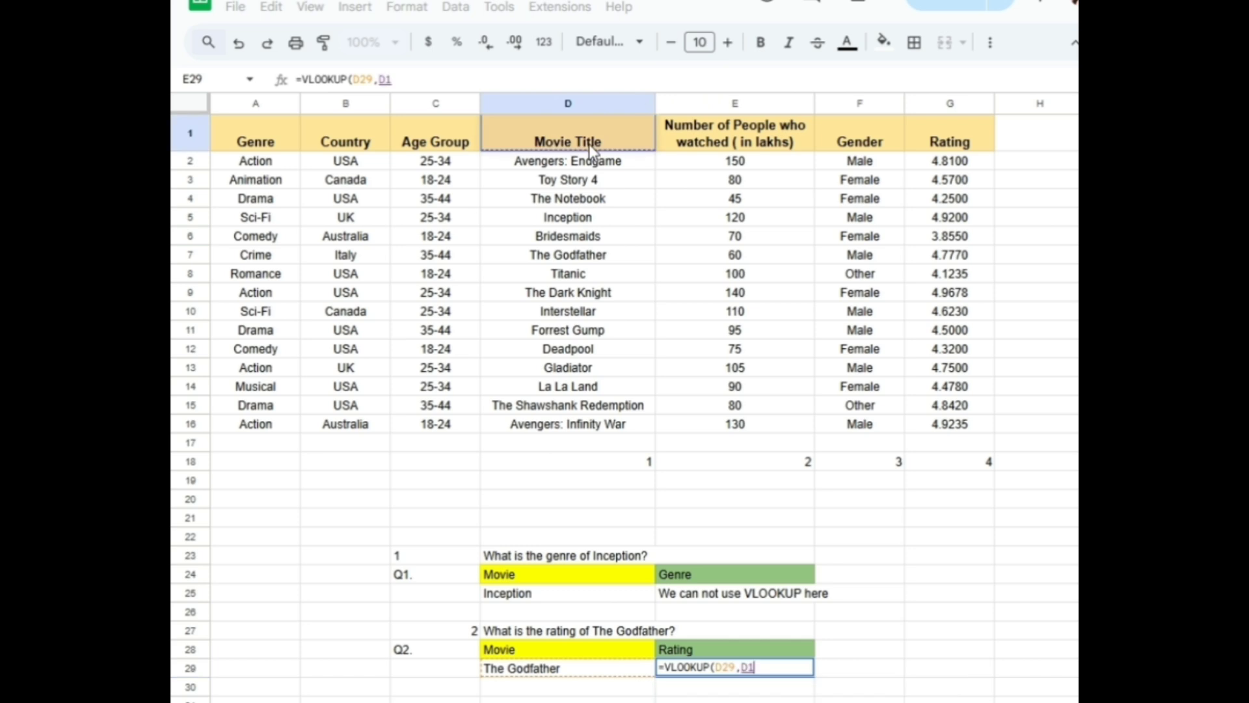
pyautogui.hotkey('shift', 'Down')
pyautogui.hotkey('shift', 'Down')
pyautogui.hotkey('shift', 'Down')
pyautogui.hotkey('ctrl', 'shift', 'Down')
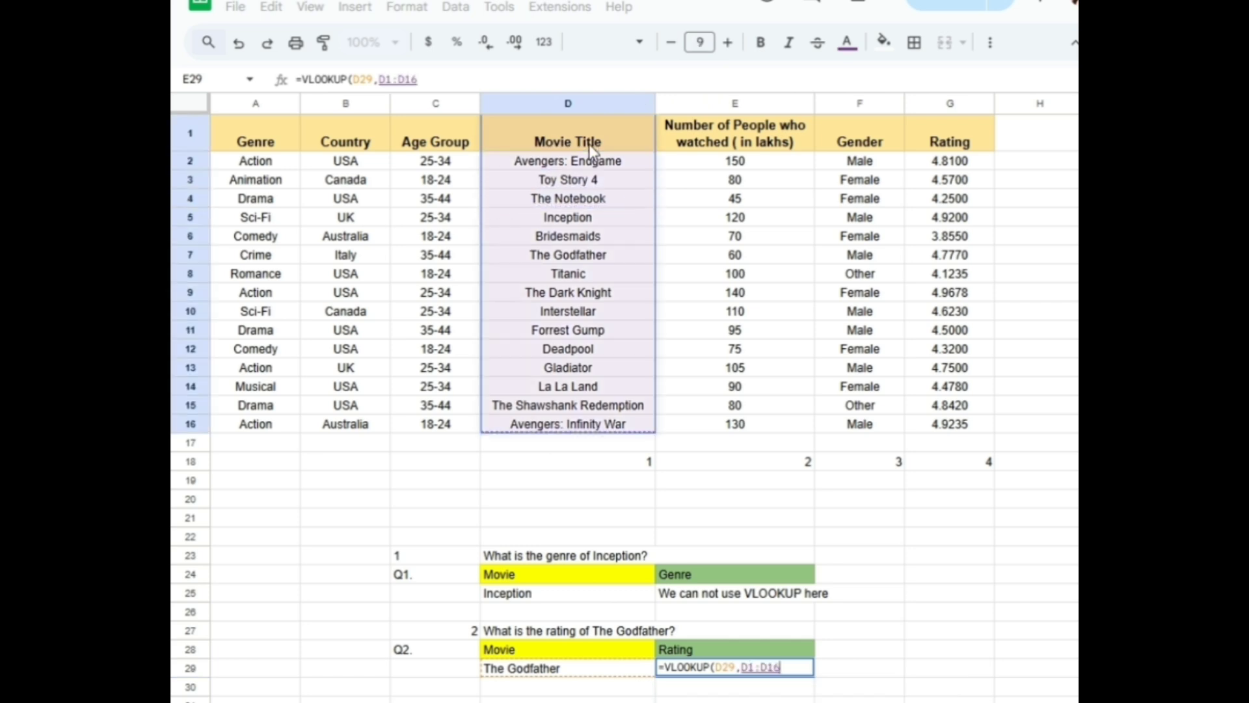
pyautogui.hotkey('ctrl', 'shift', 'Right')
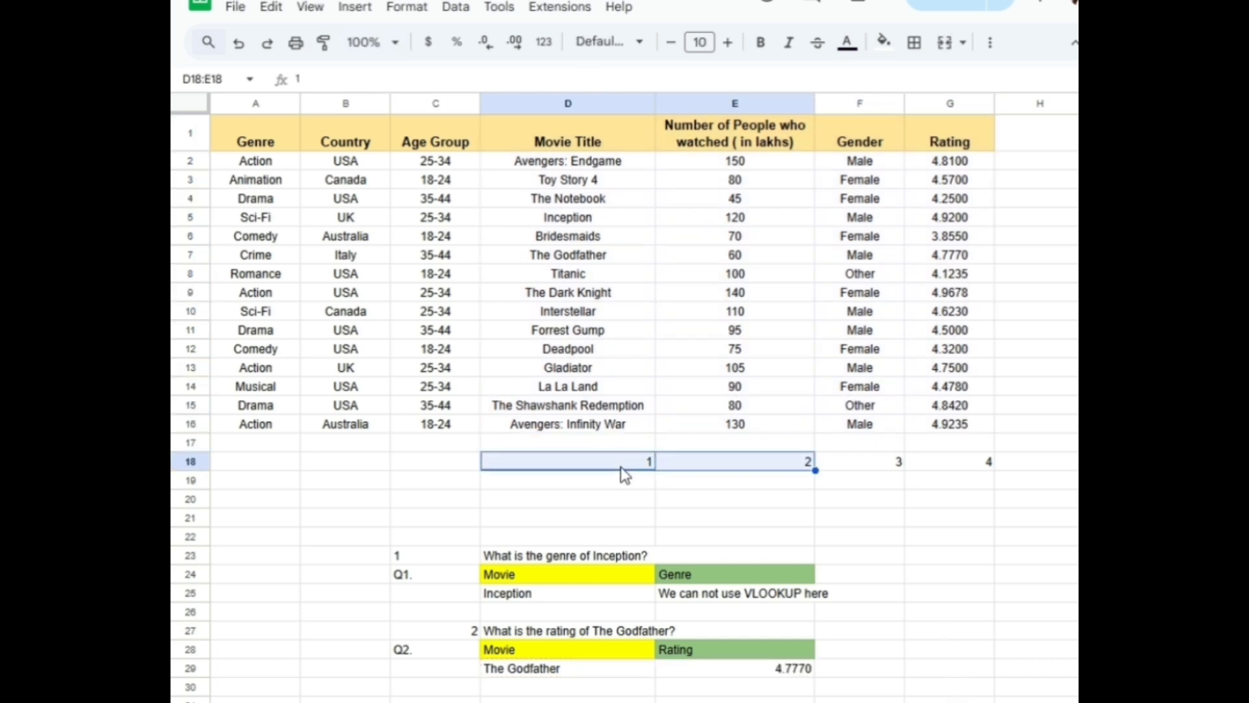
# Fill the column index numbers in D18:G18 with light blue
pyautogui.hotkey('shift', 'Right')
pyautogui.hotkey('shift', 'Right')
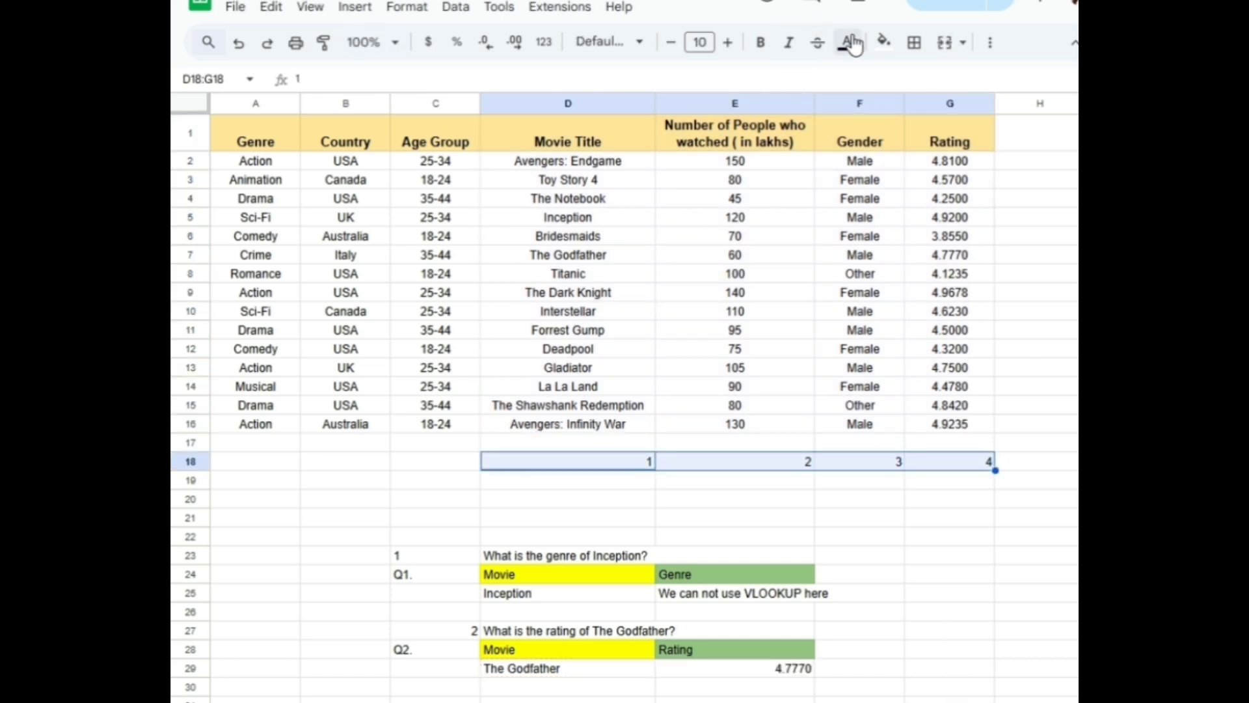
pyautogui.click(883, 43)
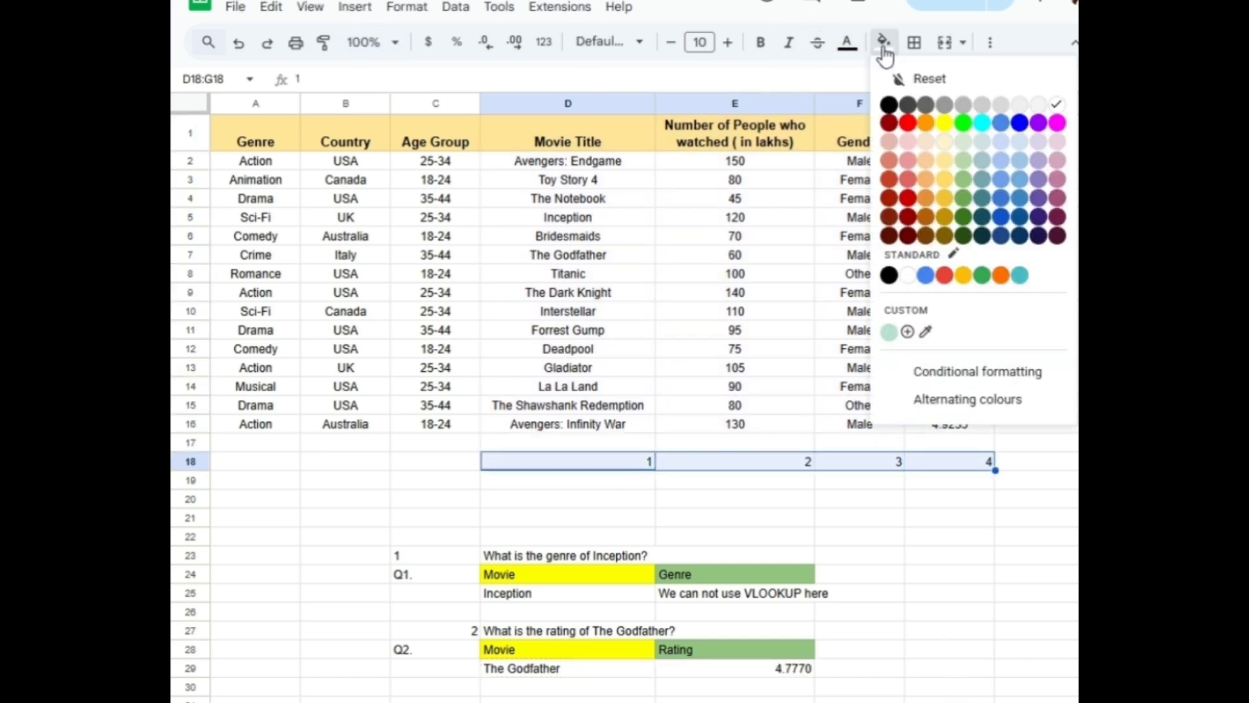
pyautogui.click(1012, 173)
pyautogui.click(952, 632)
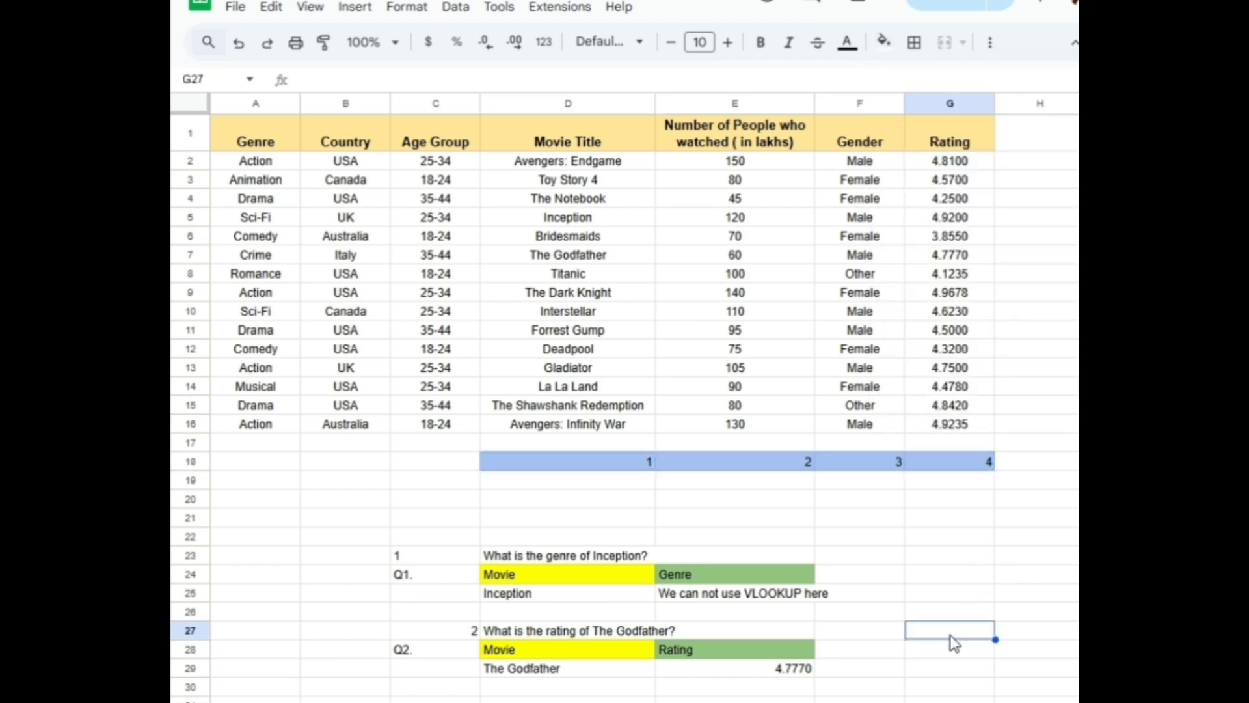
# Make the column index numbers in D18:G18 bold
pyautogui.click(600, 468)
pyautogui.hotkey('ctrl', 'shift', 'Right')
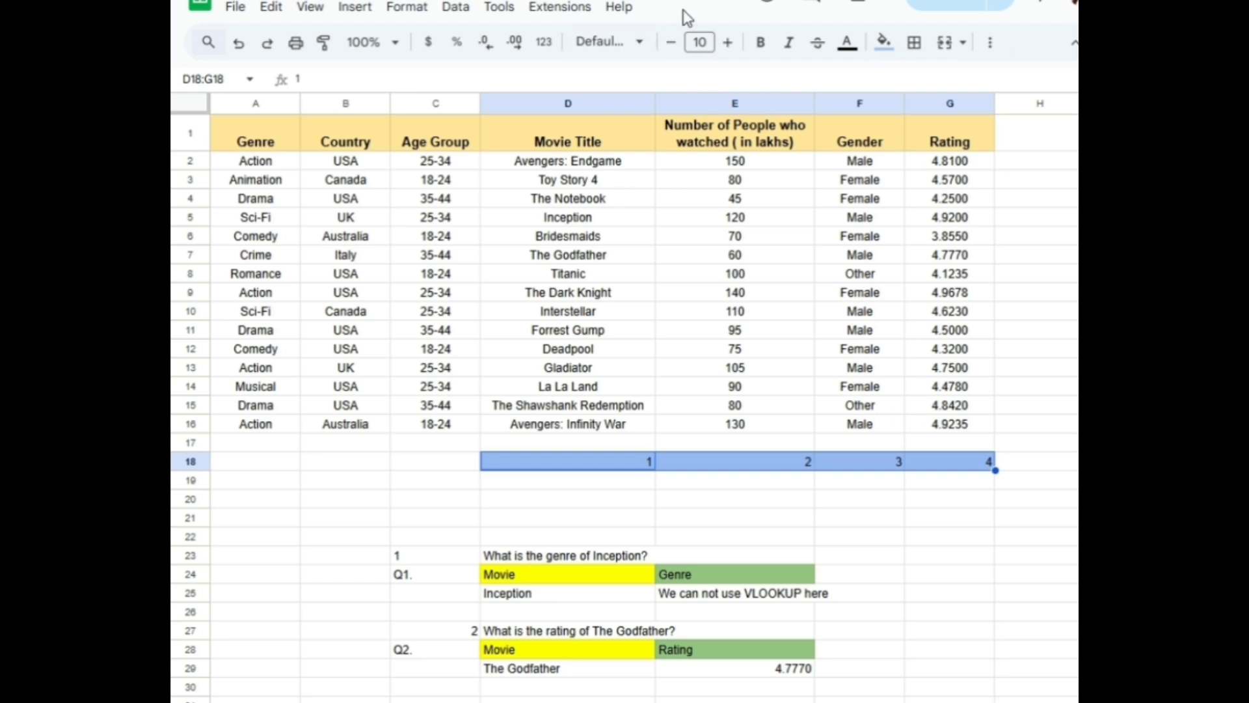
pyautogui.click(760, 43)
pyautogui.click(993, 615)
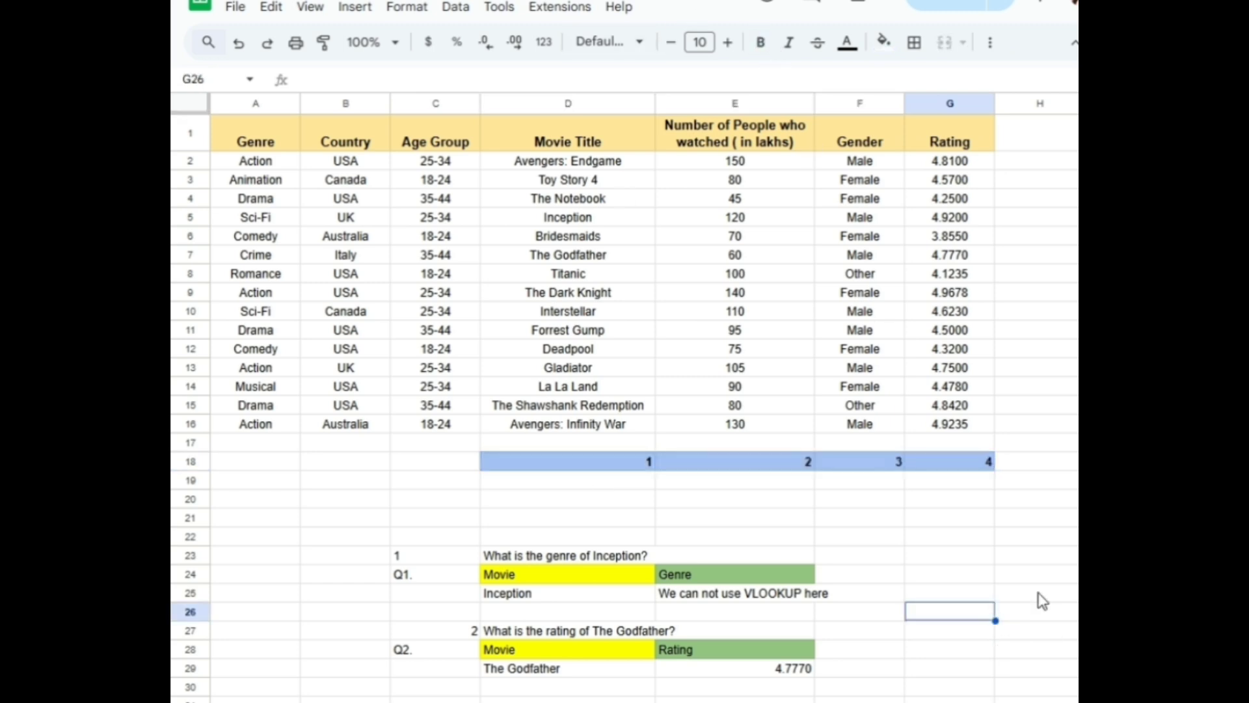
# Restart the rating VLOOKUP in E29 with D29 as the search key
pyautogui.click(711, 668)
pyautogui.write('=VLOO')
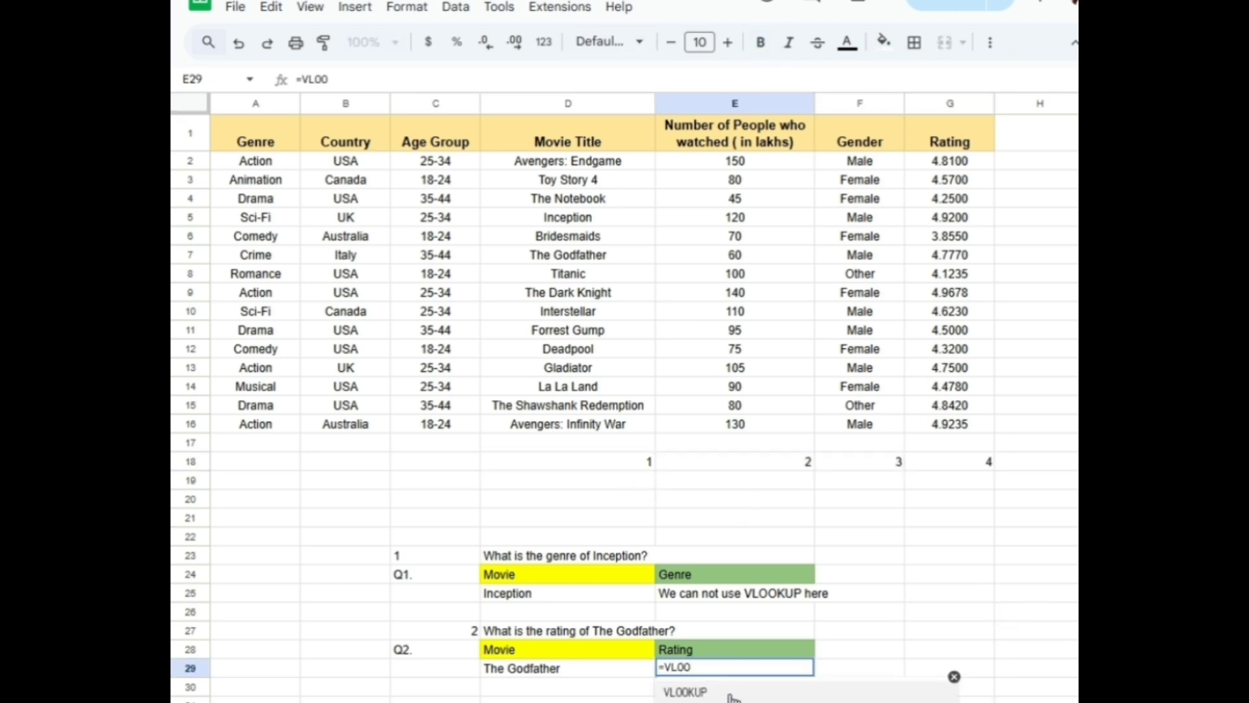
pyautogui.press('Tab')
pyautogui.click(530, 676)
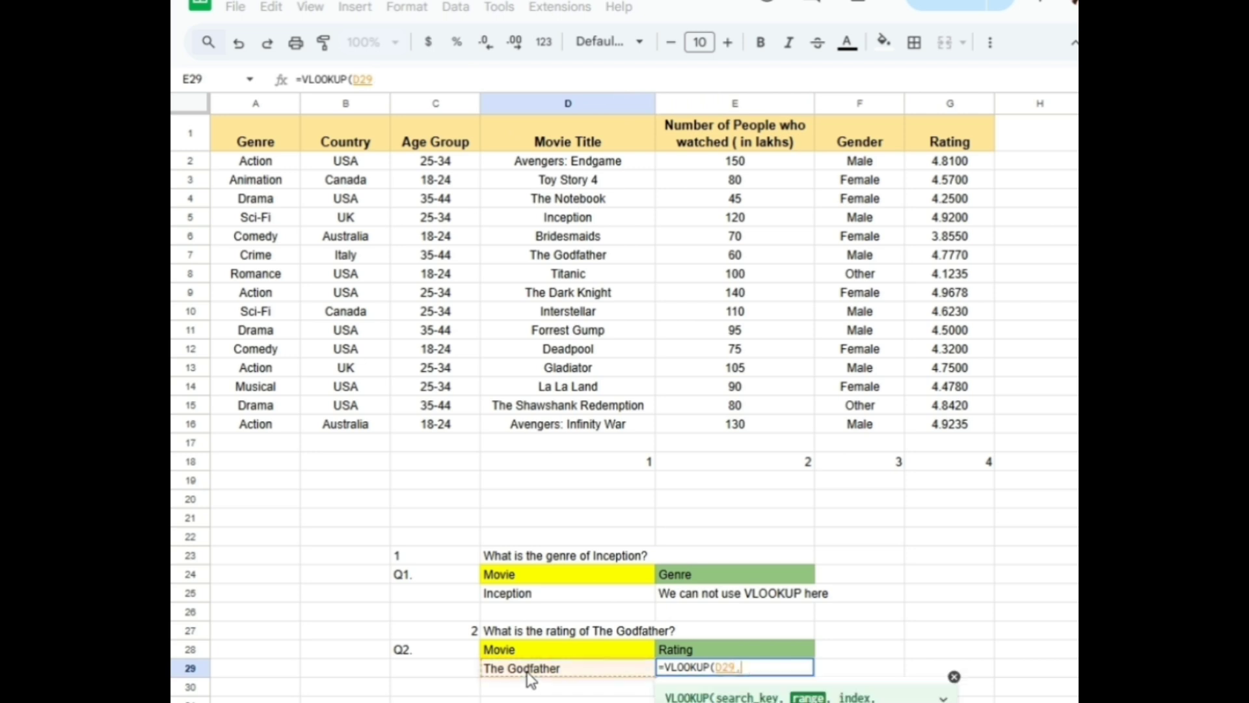
pyautogui.write(',')
# Complete the rating VLOOKUP in E29 with the range D1:G16, column index 4 and FALSE for an exact match
pyautogui.click(592, 148)
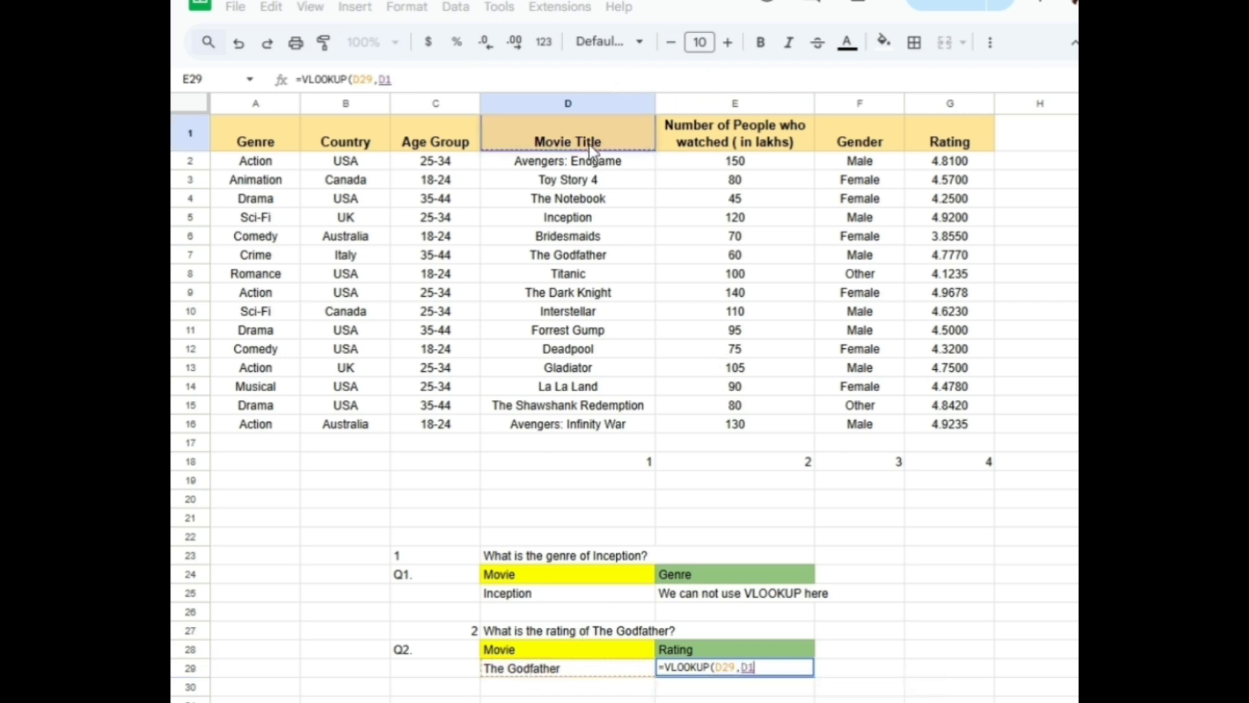
pyautogui.hotkey('shift', 'Down')
pyautogui.hotkey('shift', 'Down')
pyautogui.hotkey('shift', 'Down')
pyautogui.hotkey('ctrl', 'shift', 'Down')
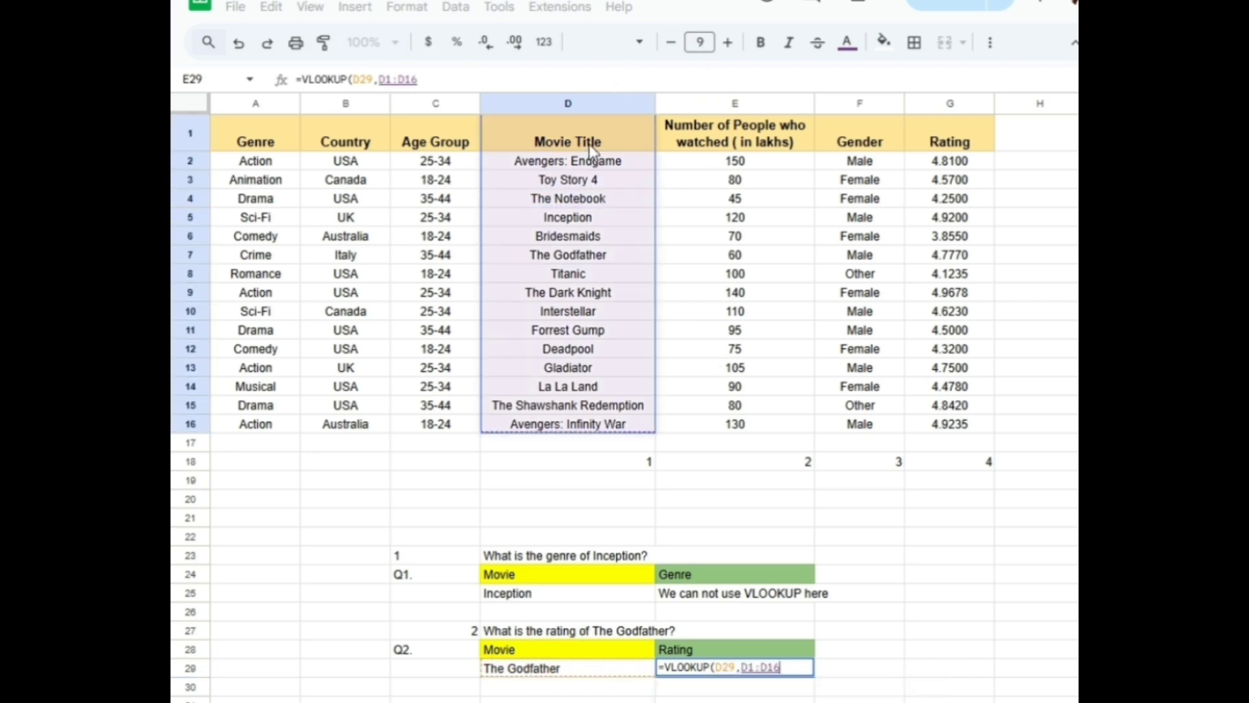
pyautogui.hotkey('ctrl', 'shift', 'Right')
pyautogui.write(',4')
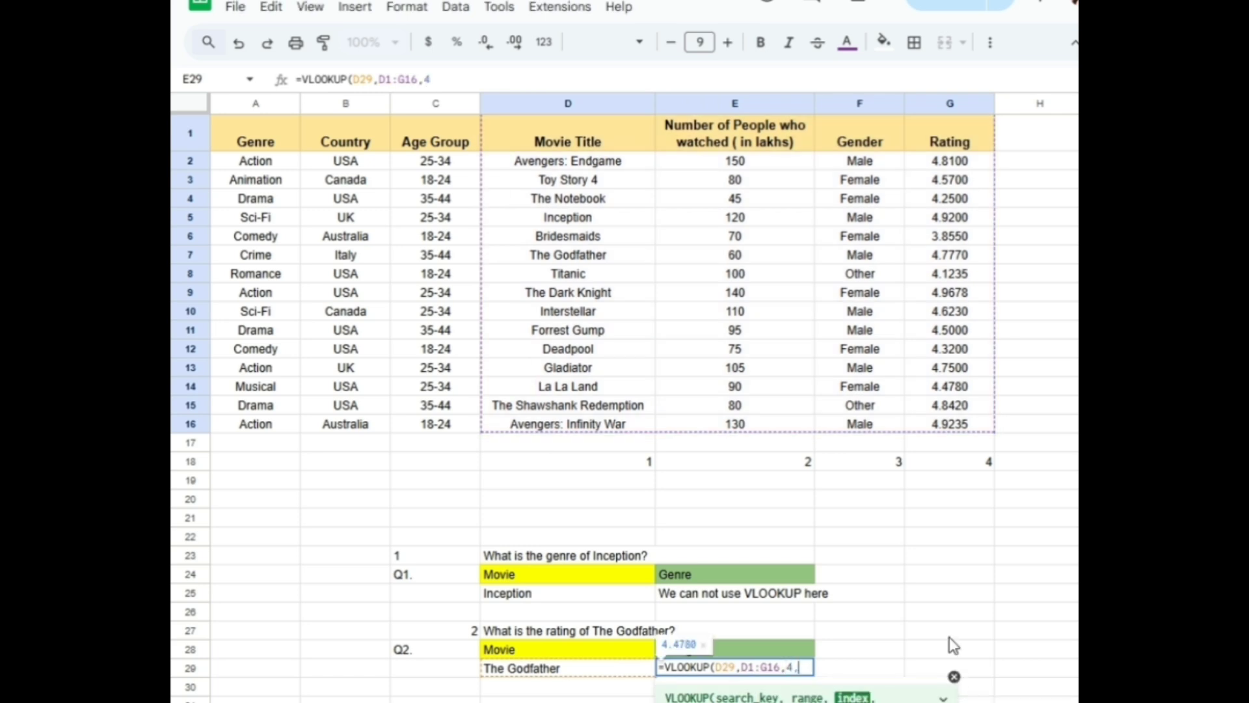
pyautogui.write(',FALSE')
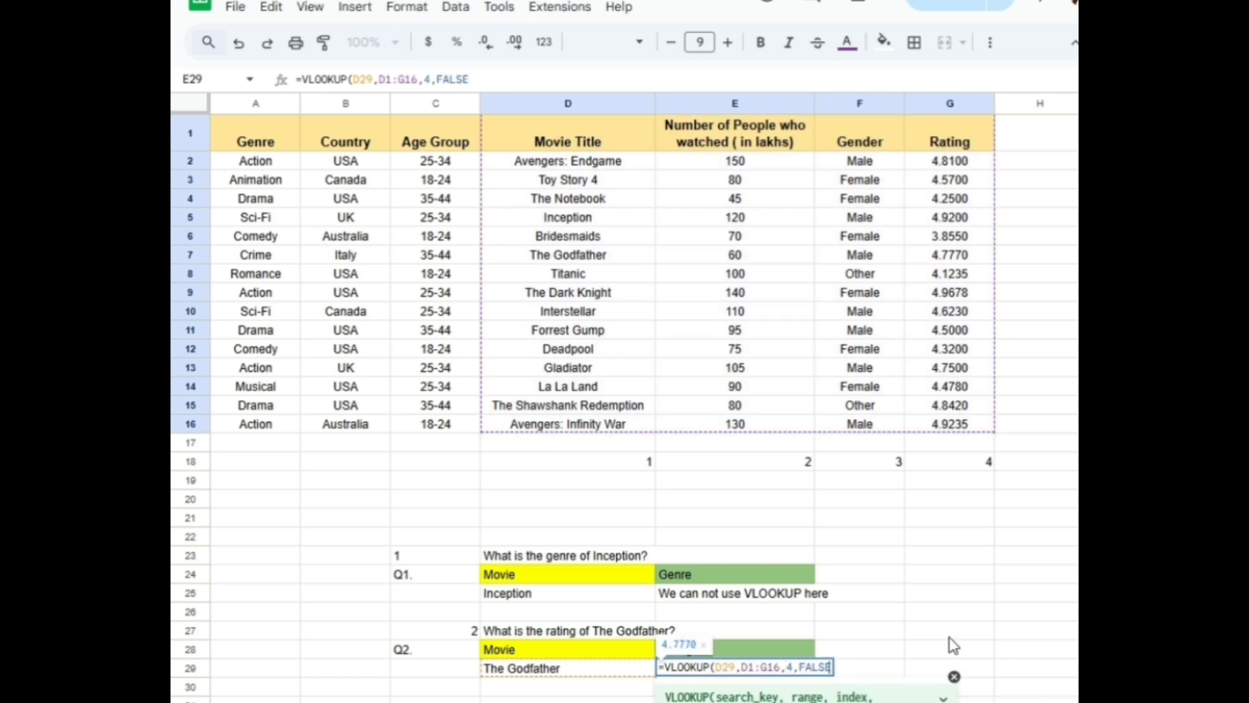
pyautogui.write(')')
pyautogui.press('Return')
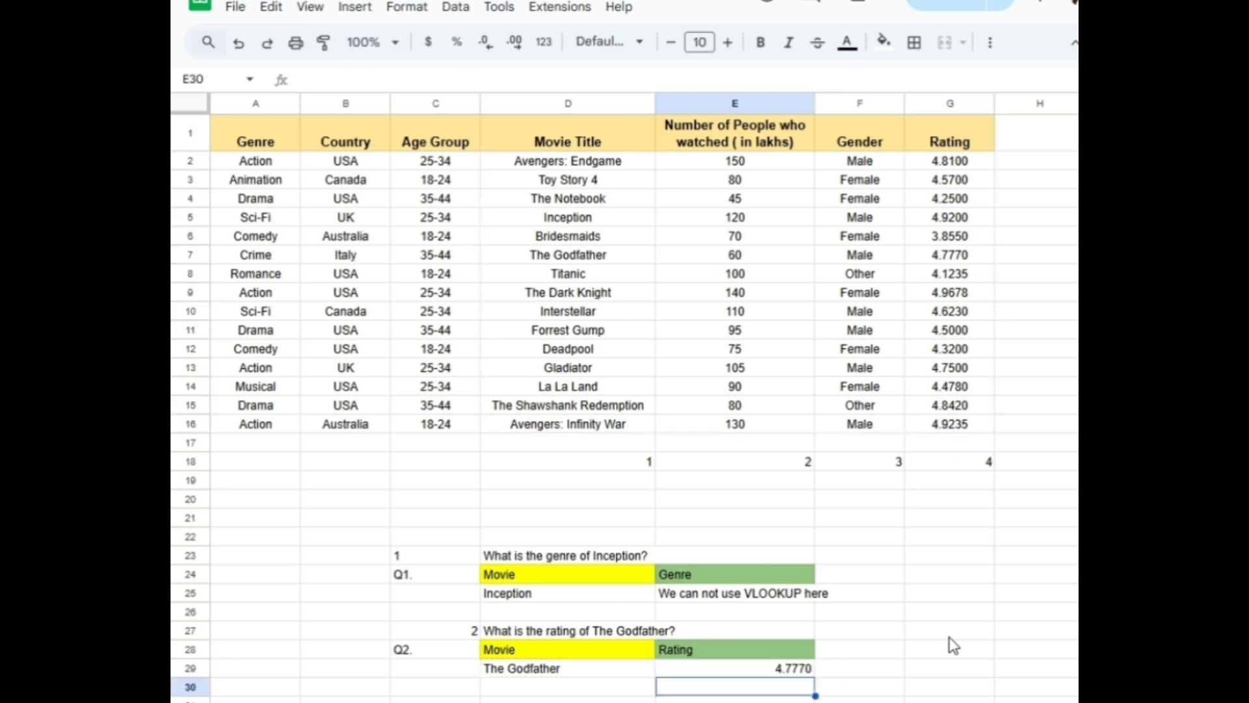
pyautogui.click(745, 668)
pyautogui.click(941, 578)
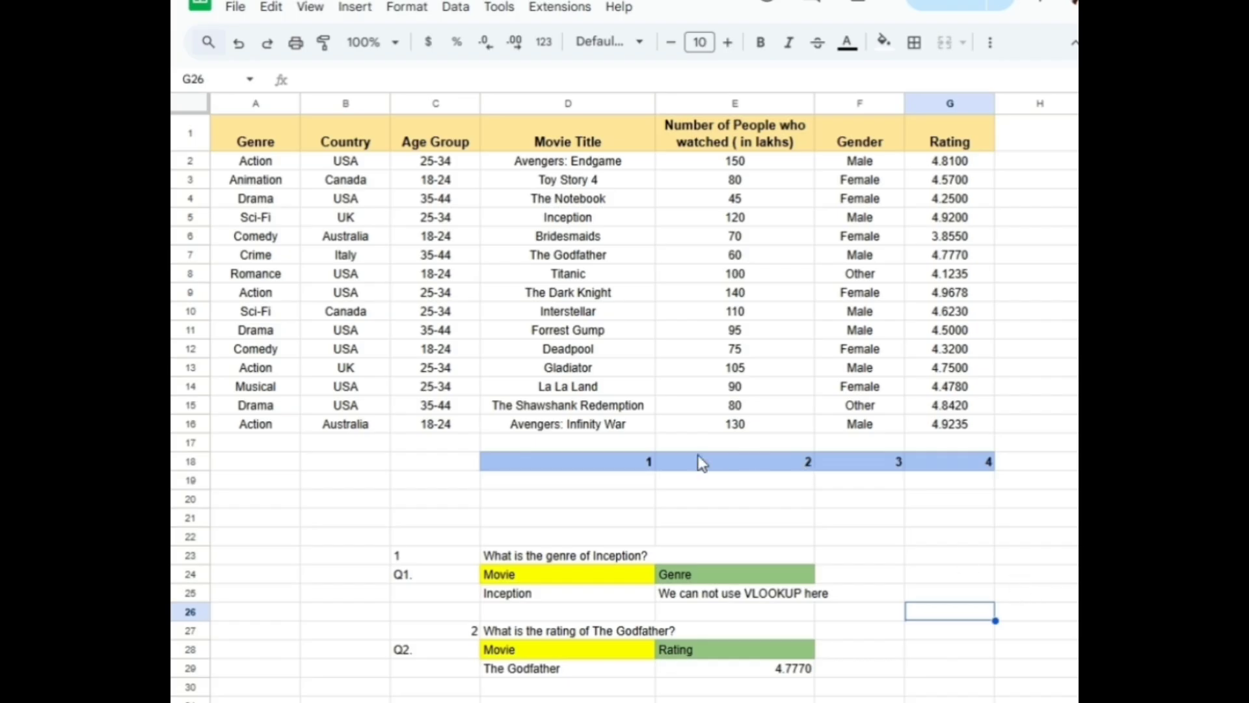
pyautogui.click(607, 467)
pyautogui.hotkey('ctrl', 'shift', 'Right')
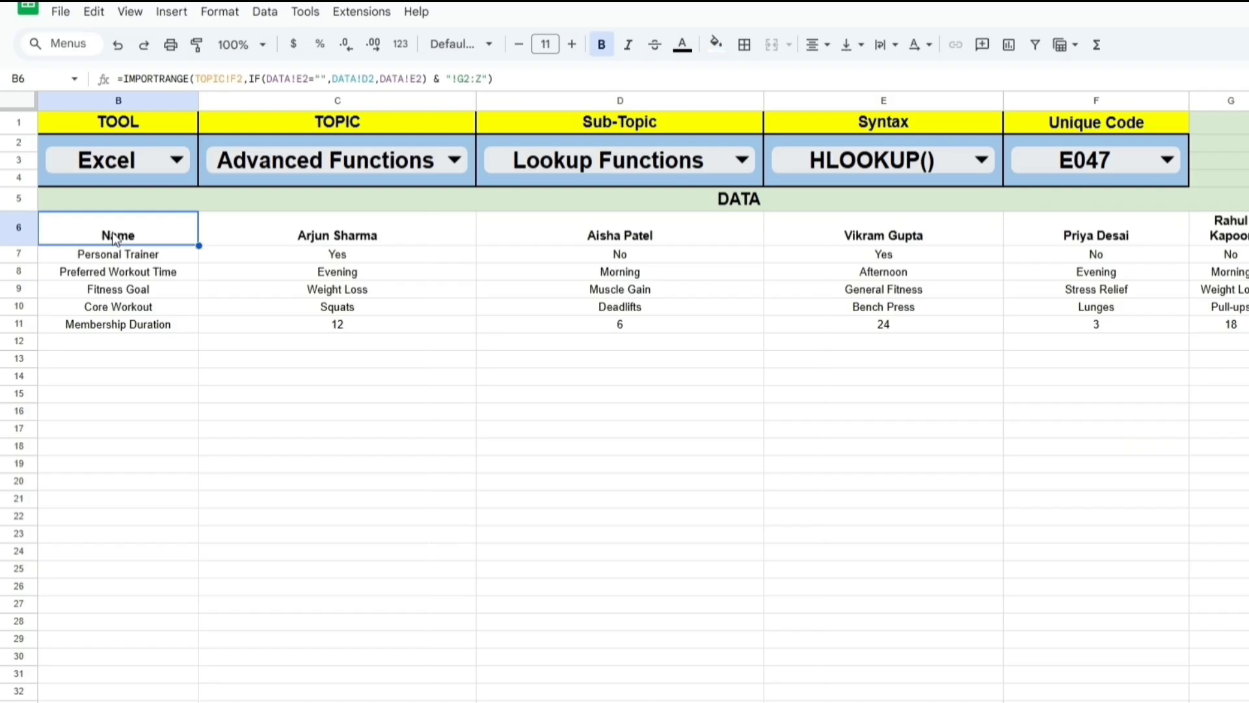
# Make the row labels in B6:B11 of the HLOOKUP data sheet bold
pyautogui.hotkey('ctrl', 'shift', 'Down')
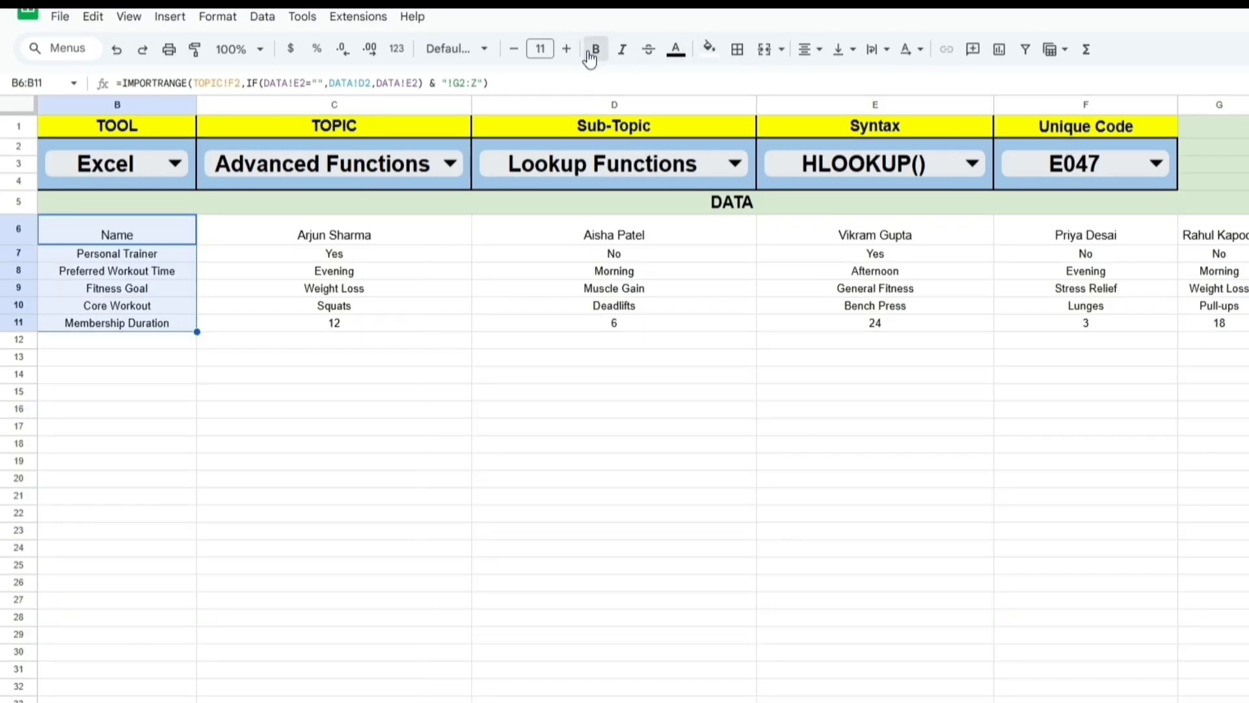
pyautogui.click(601, 44)
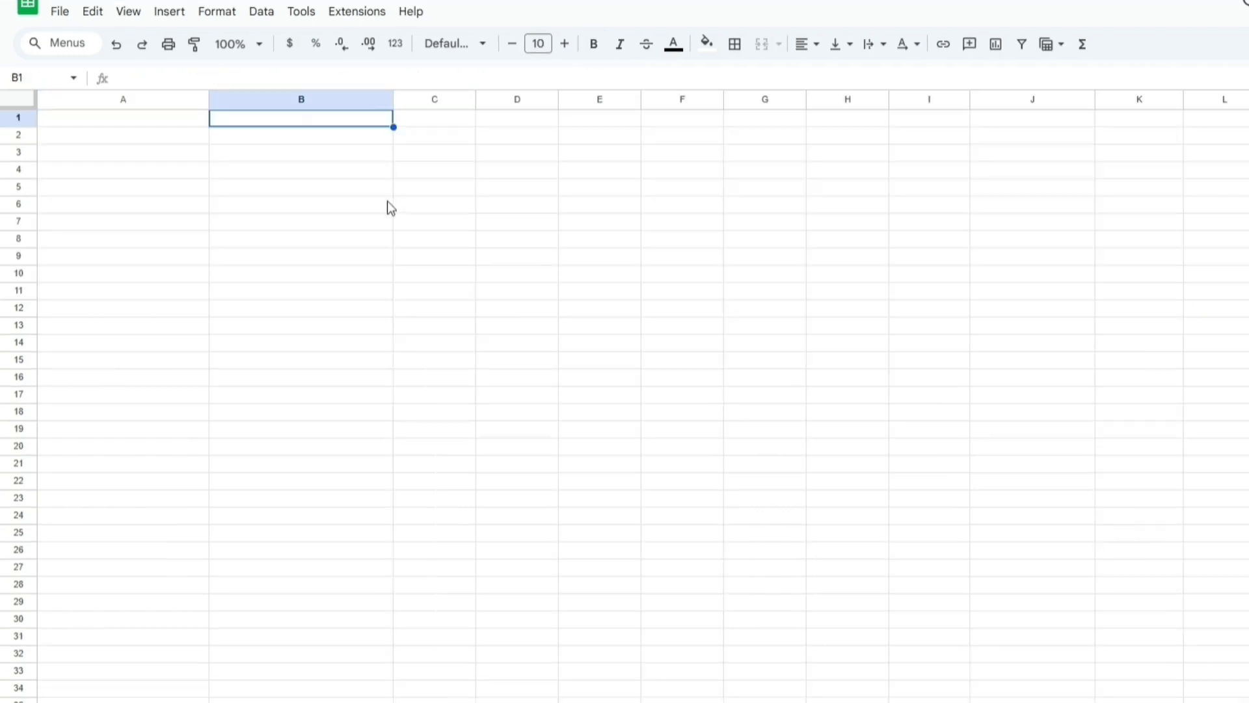
# Paste the gym membership table into the blank sheet starting at B1 and look across its columns
pyautogui.hotkey('ctrl', 'v')
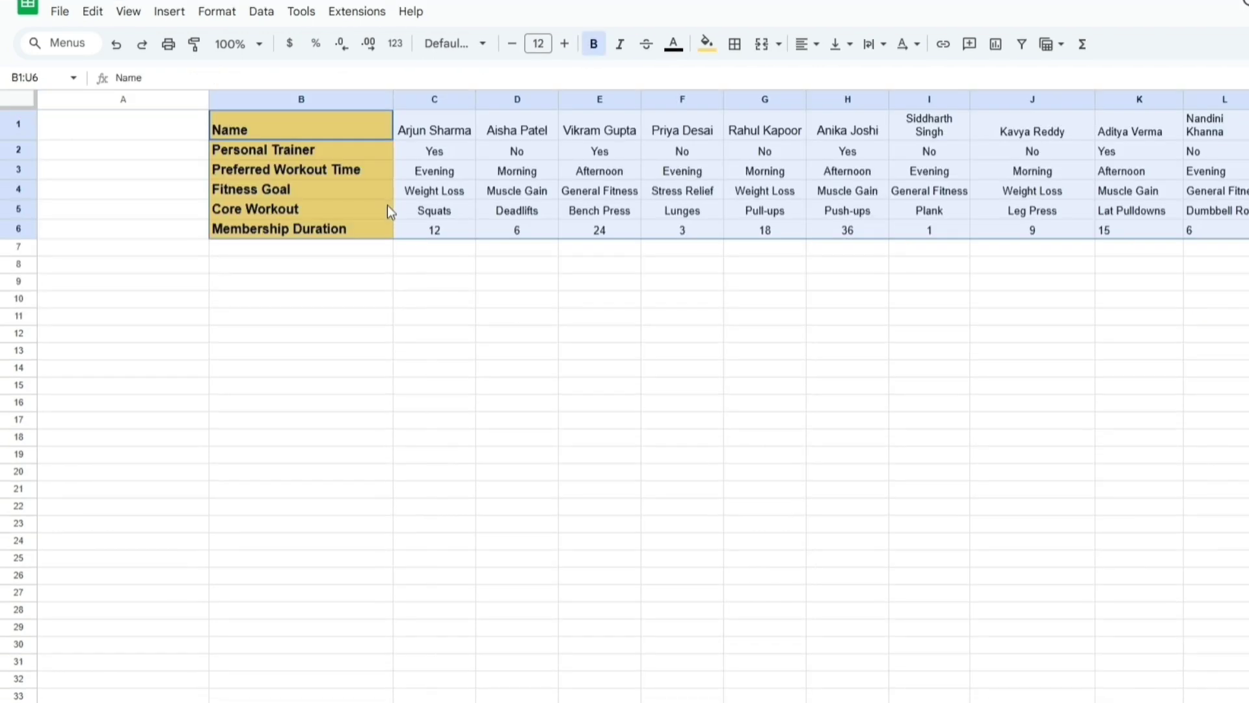
pyautogui.click(599, 334)
pyautogui.hscroll(10, 1059, 686)
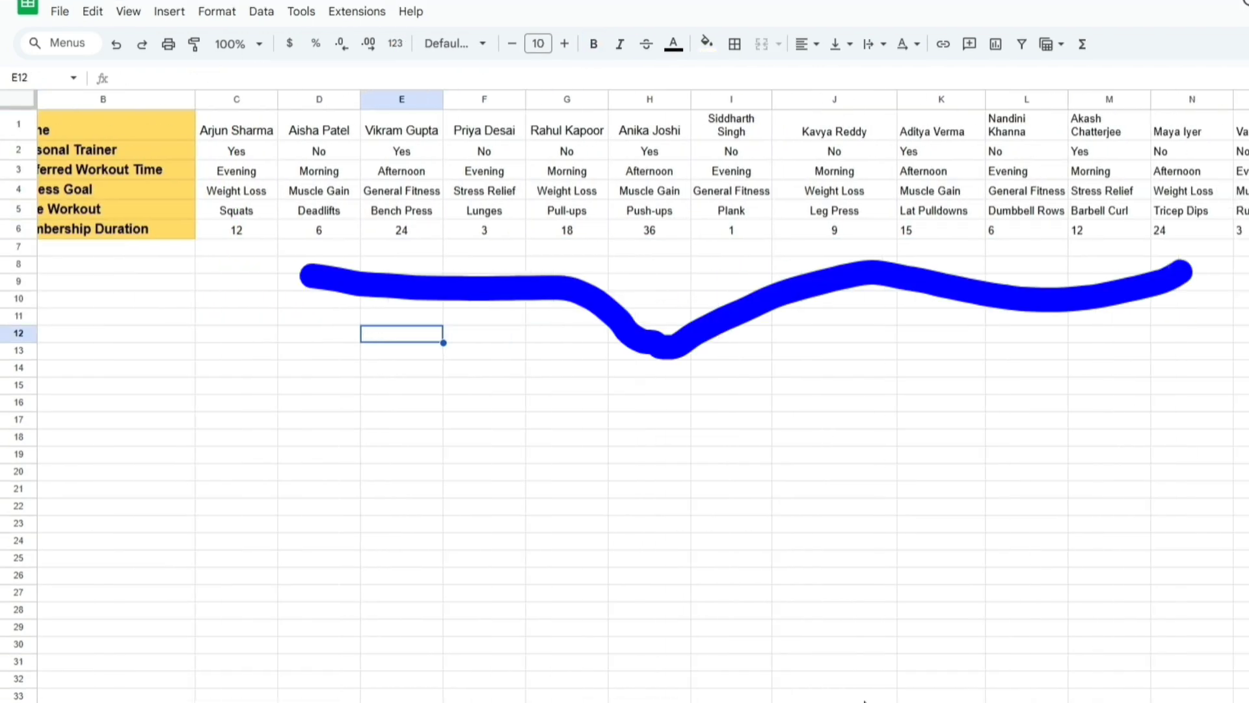
pyautogui.hscroll(-10, 963, 697)
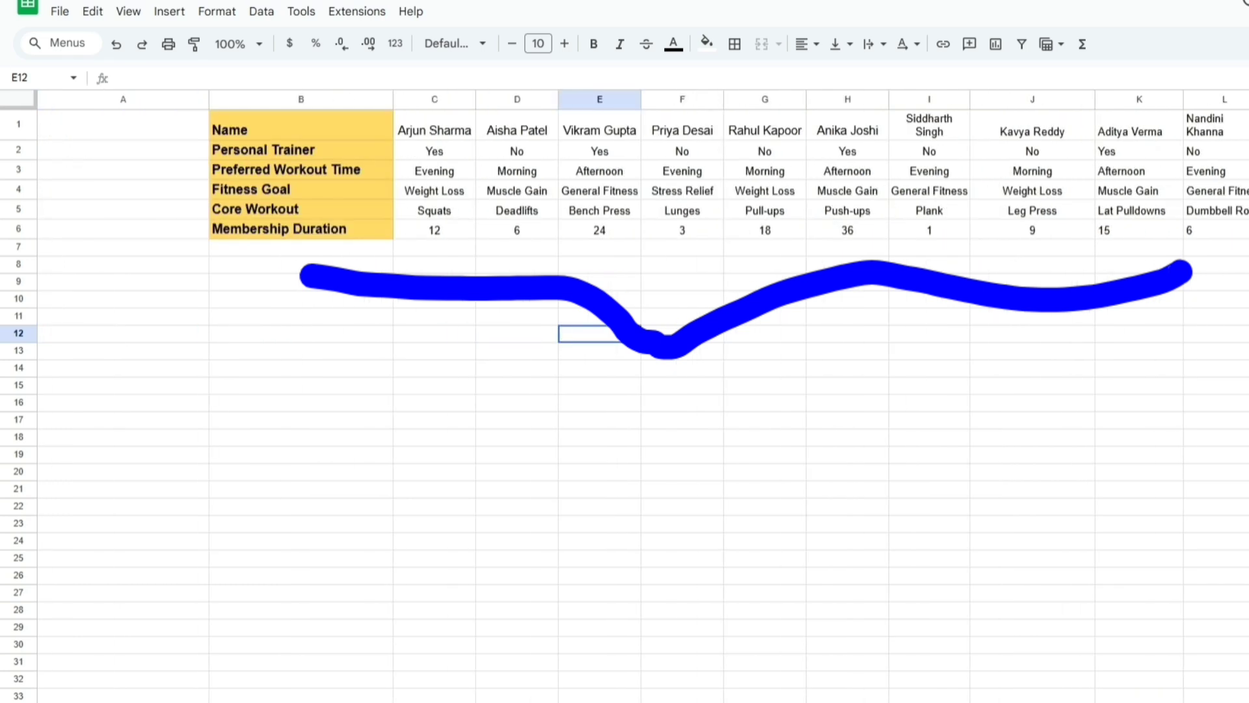
pyautogui.click(448, 248)
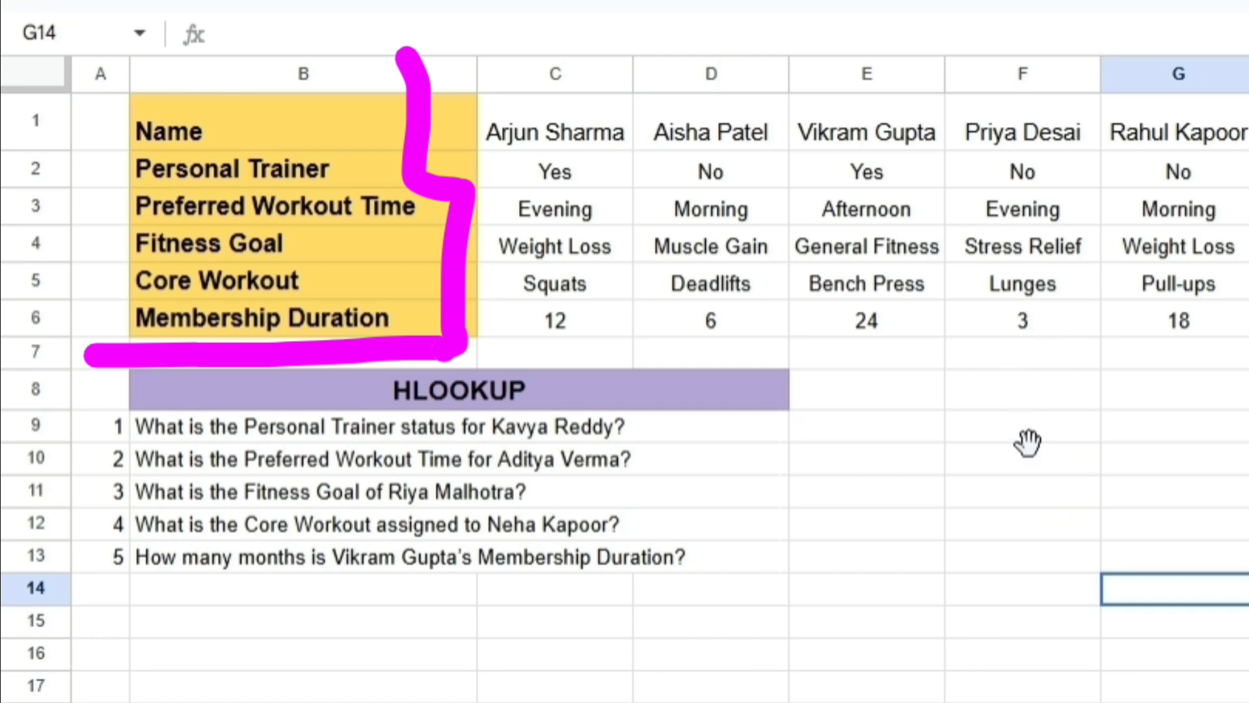
pyautogui.click(1029, 449)
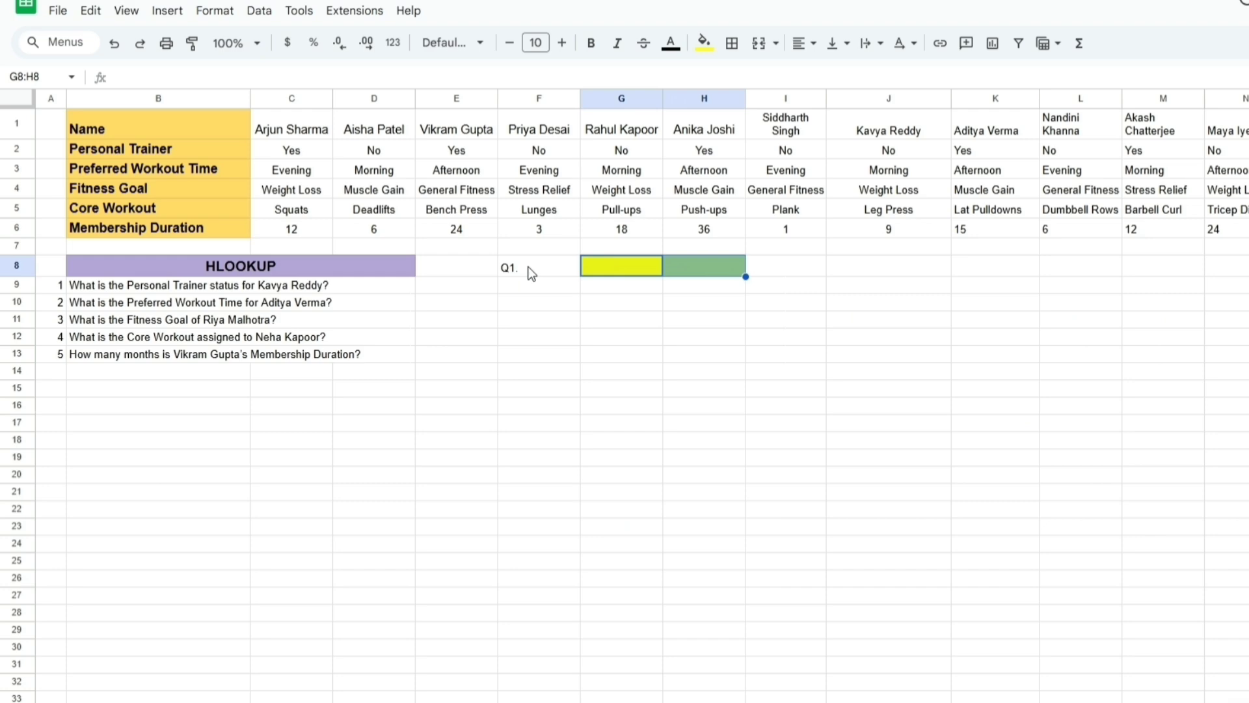
# Copy the Q1 answer block in F8:H8 to F11
pyautogui.click(530, 268)
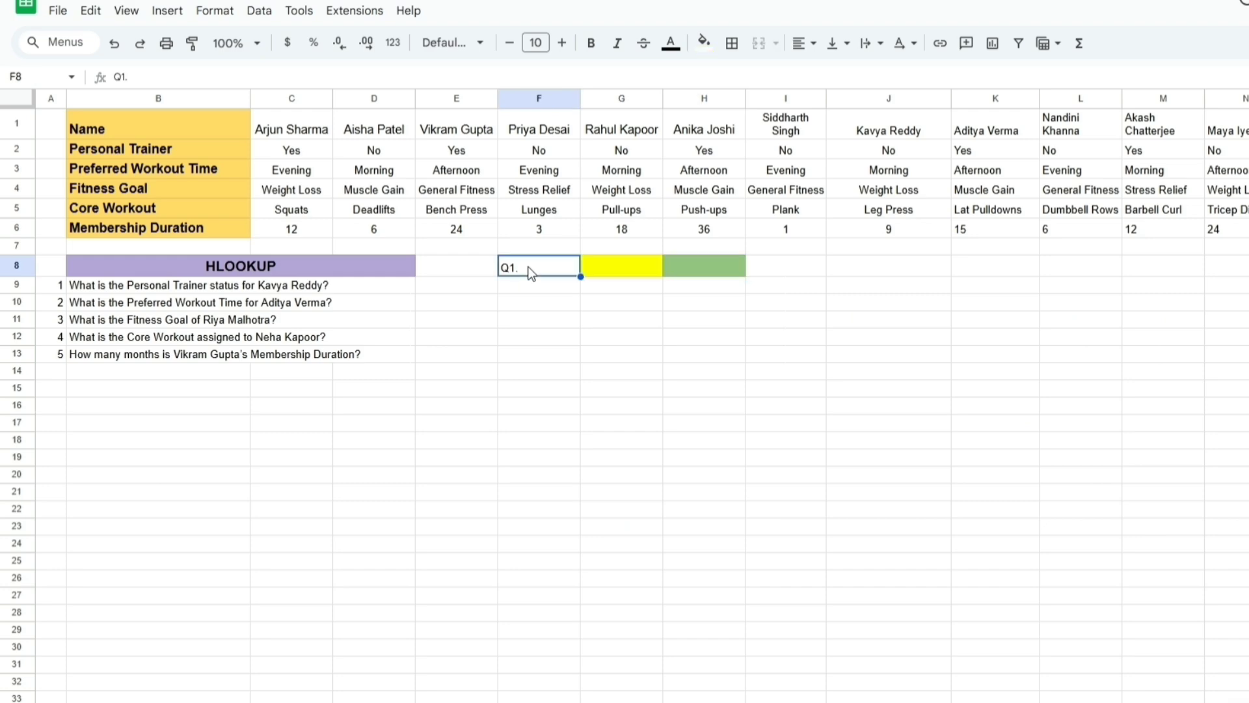
pyautogui.hotkey('shift', 'Right')
pyautogui.hotkey('shift', 'Right')
pyautogui.hotkey('ctrl', 'c')
pyautogui.click(560, 329)
pyautogui.hotkey('ctrl', 'v')
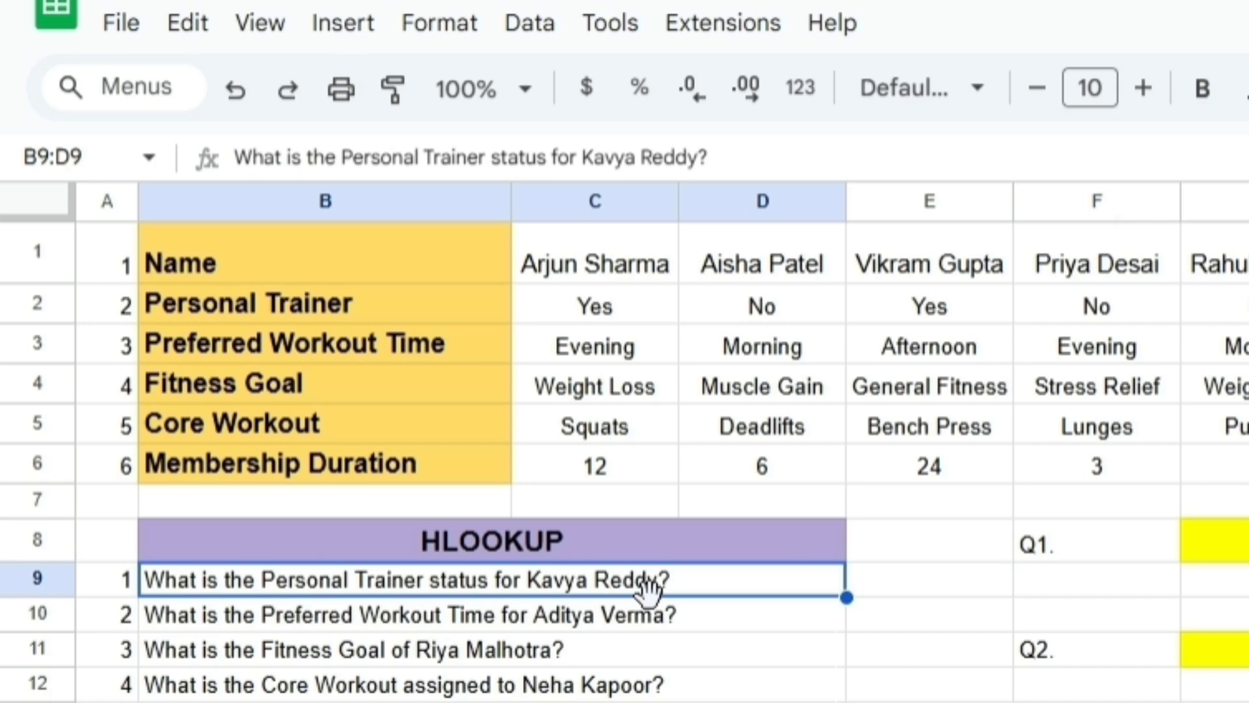
pyautogui.click(493, 593)
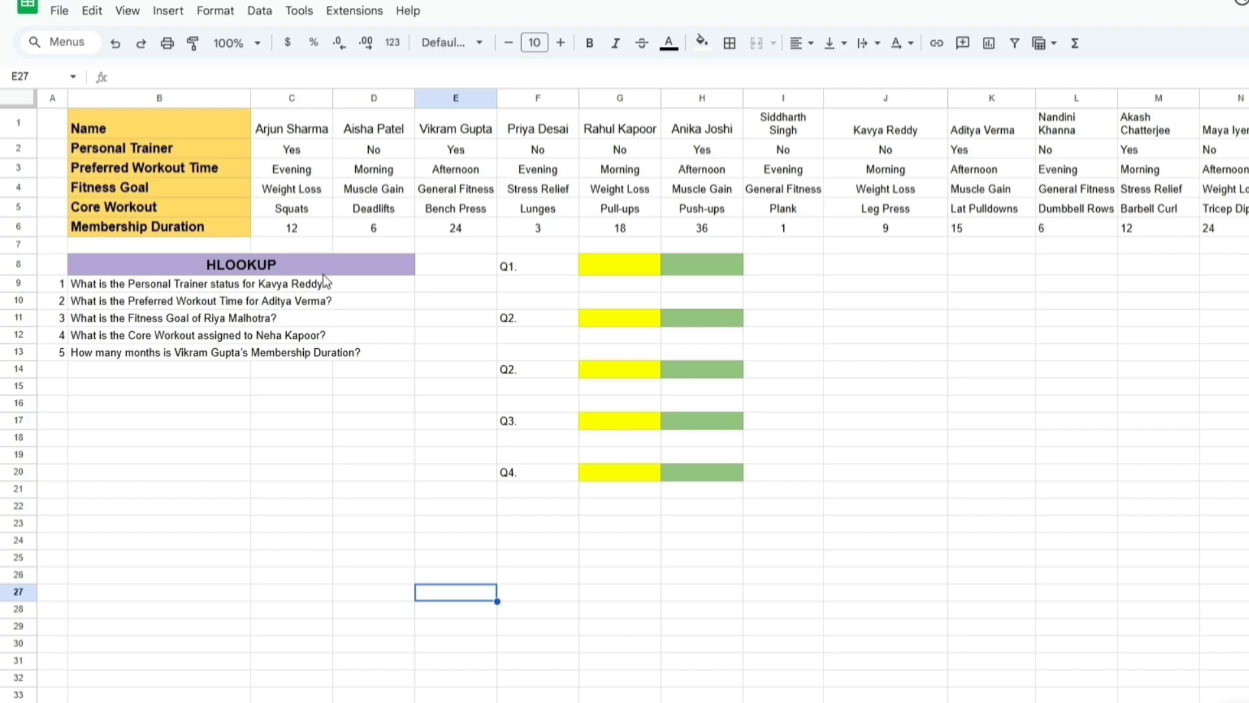
pyautogui.click(389, 179)
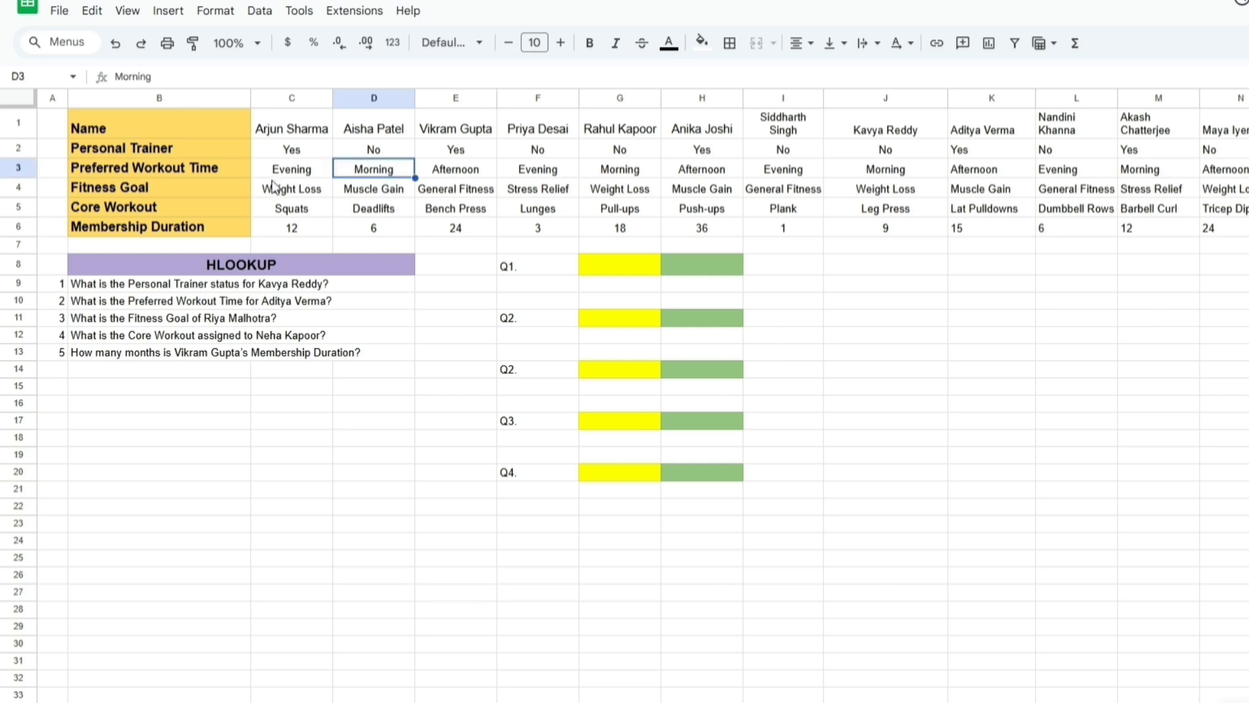
pyautogui.click(158, 150)
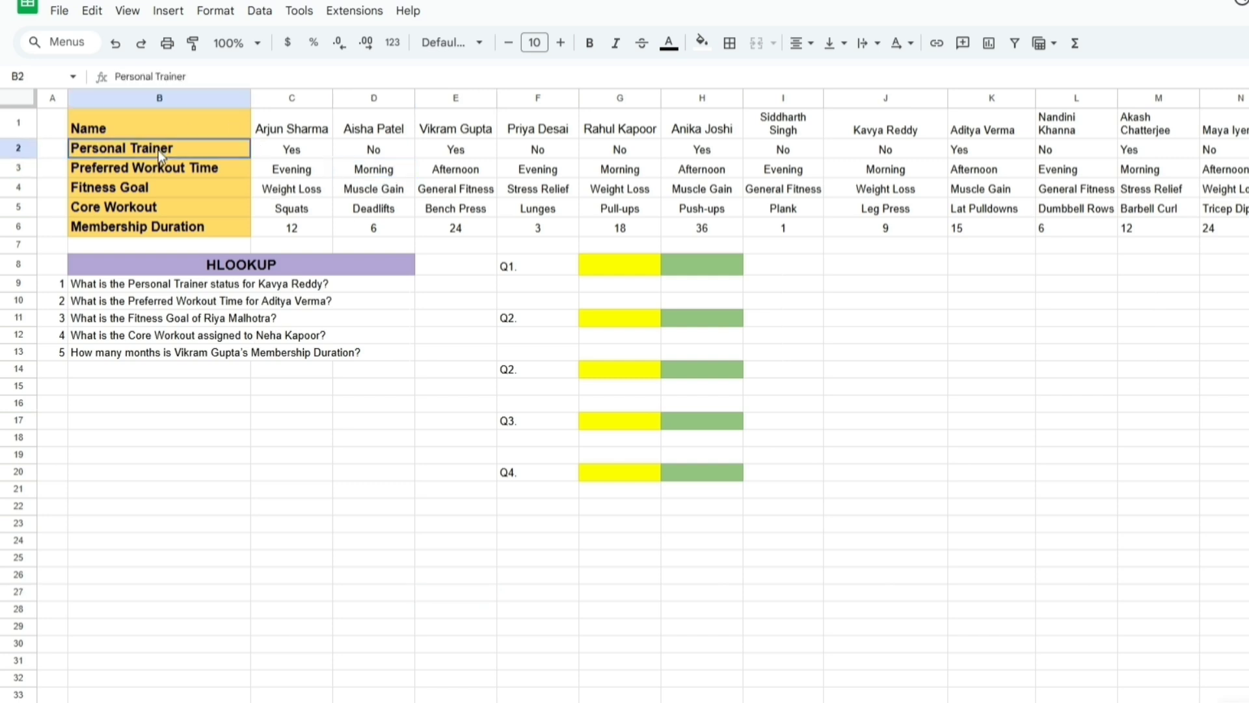
pyautogui.click(159, 222)
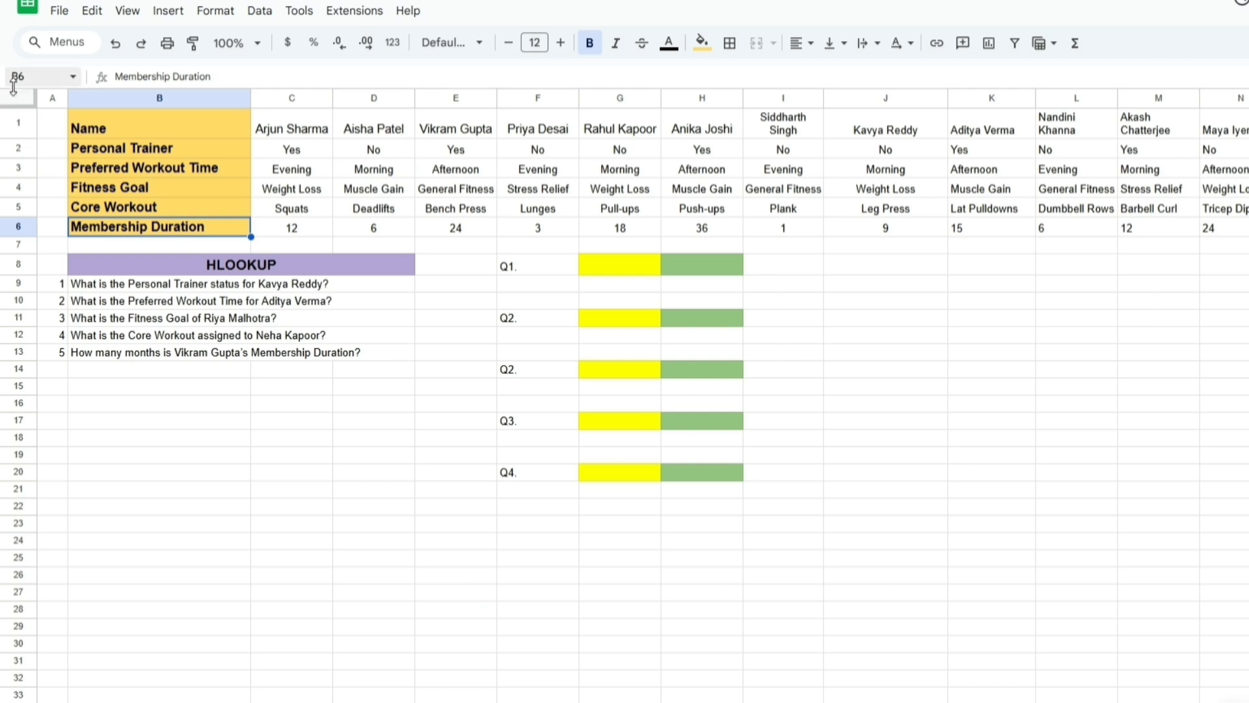
# Number the table rows from Name to Membership Duration 1 to 6 in A1:A6 as row indexes
pyautogui.click(55, 135)
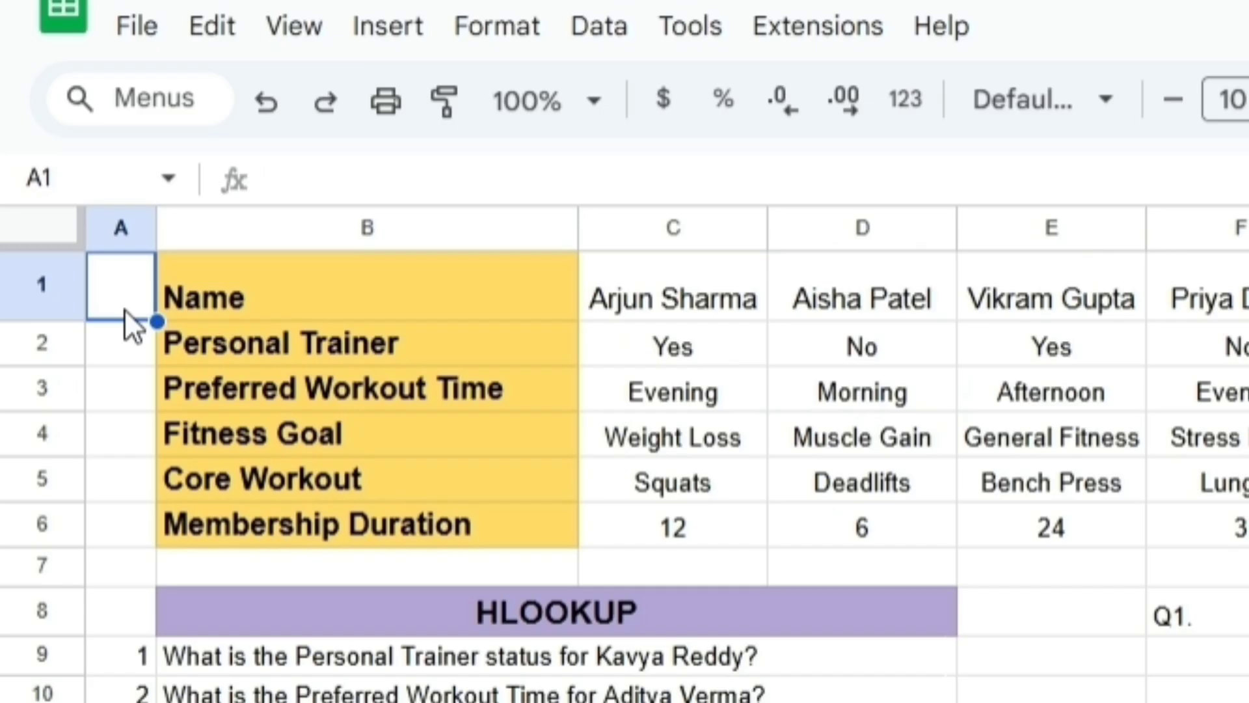
pyautogui.write('1')
pyautogui.press('Return')
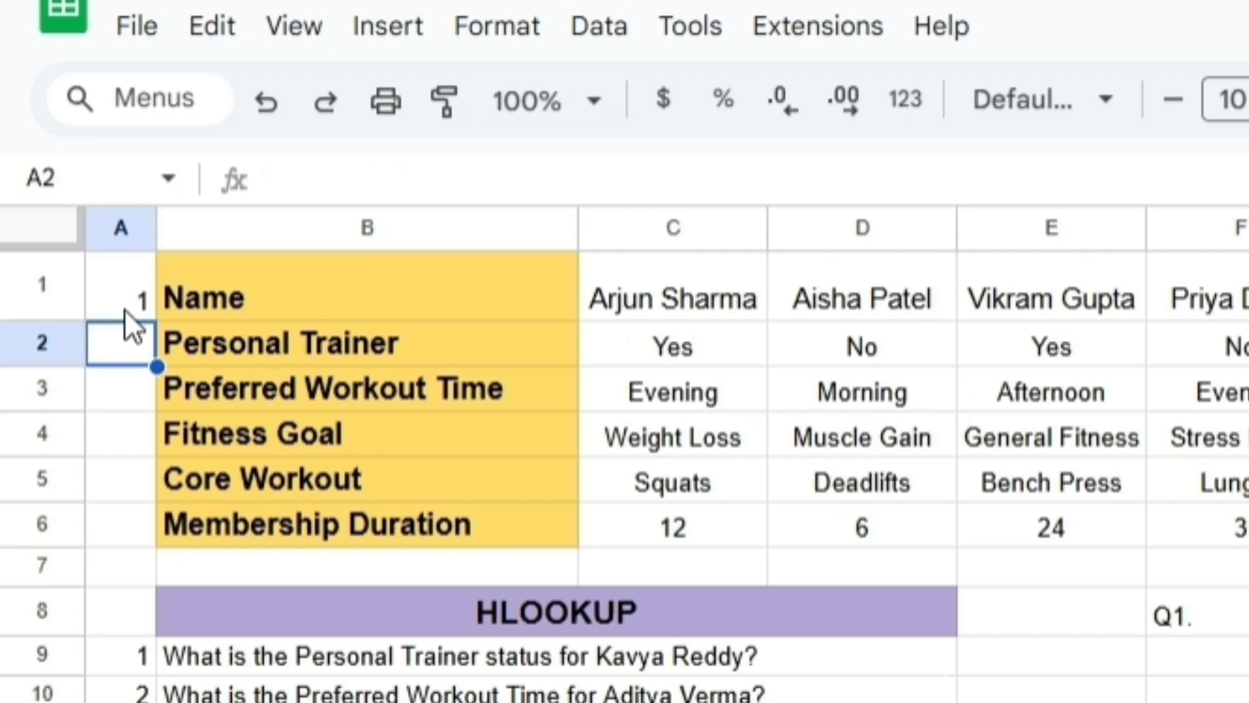
pyautogui.write('2')
pyautogui.press('Return')
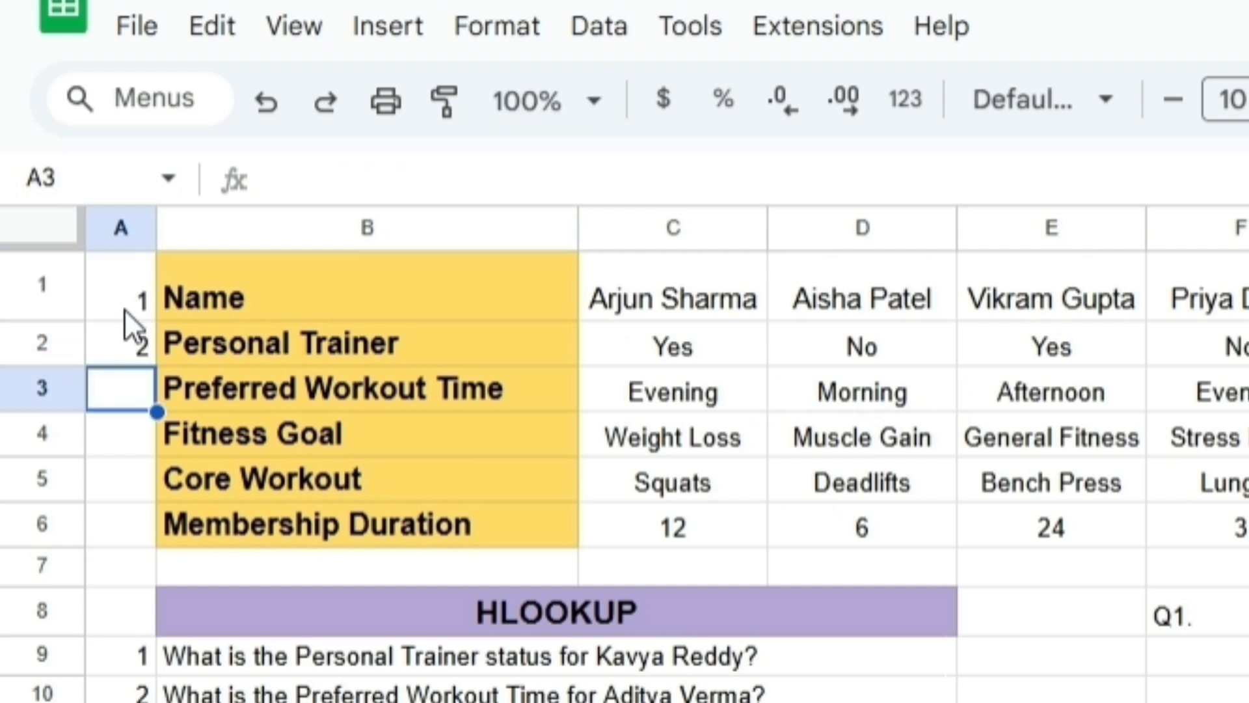
pyautogui.write('3')
pyautogui.press('Return')
pyautogui.write('4')
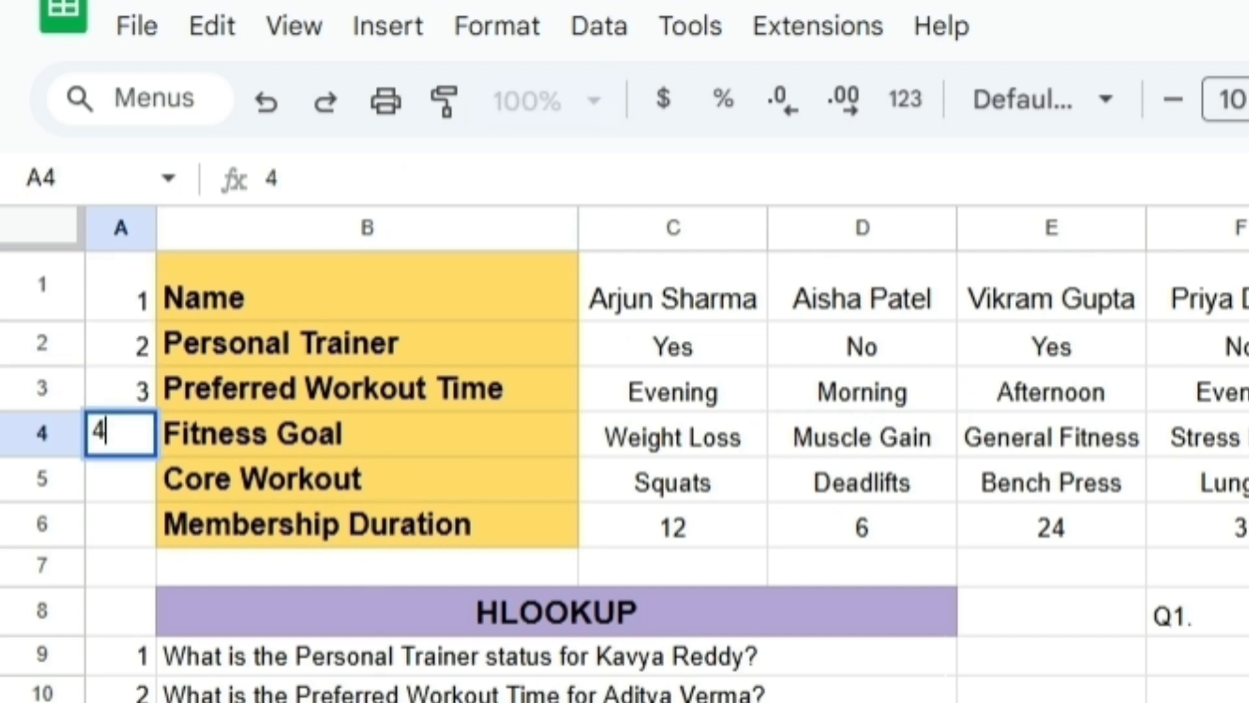
pyautogui.press('Return')
pyautogui.write('5')
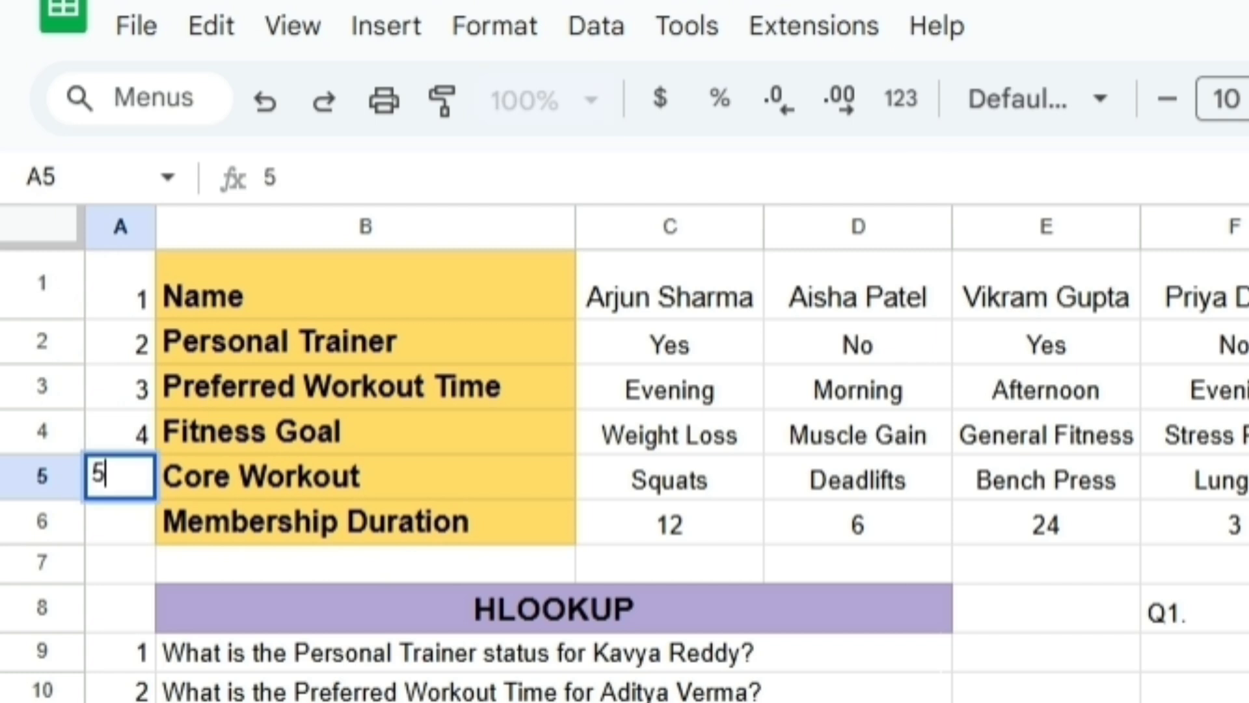
pyautogui.press('Return')
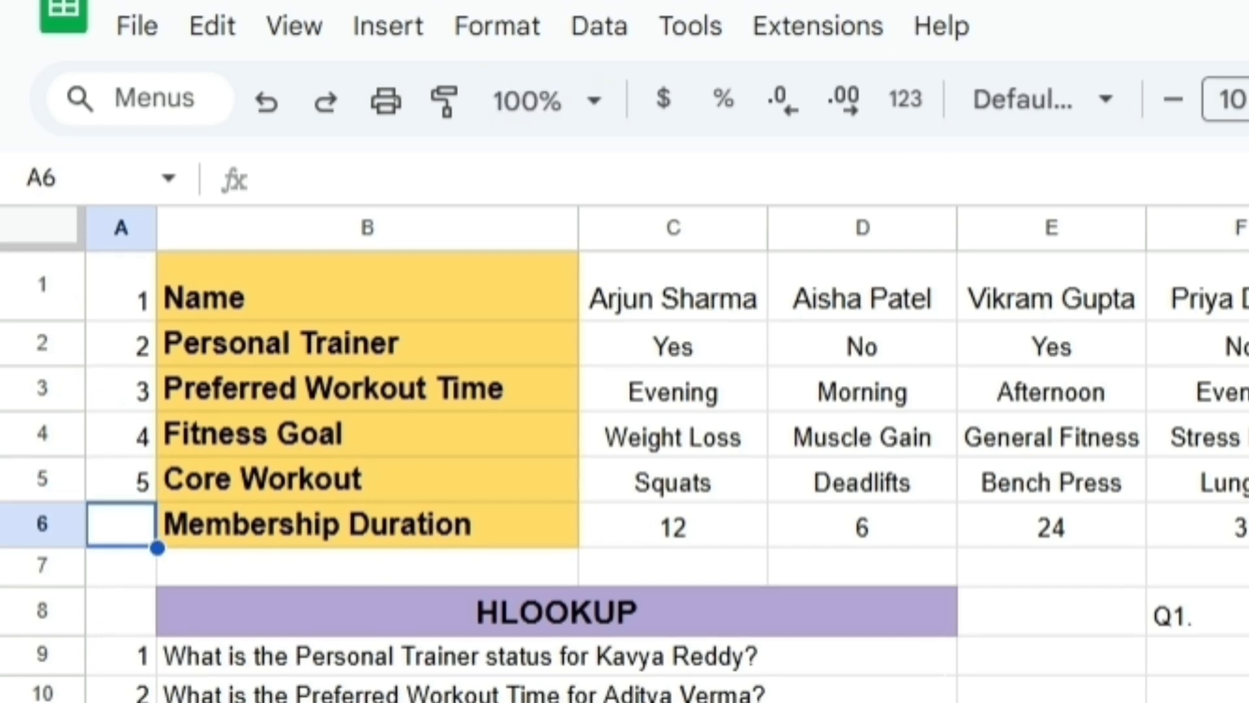
pyautogui.write('6')
pyautogui.click(292, 472)
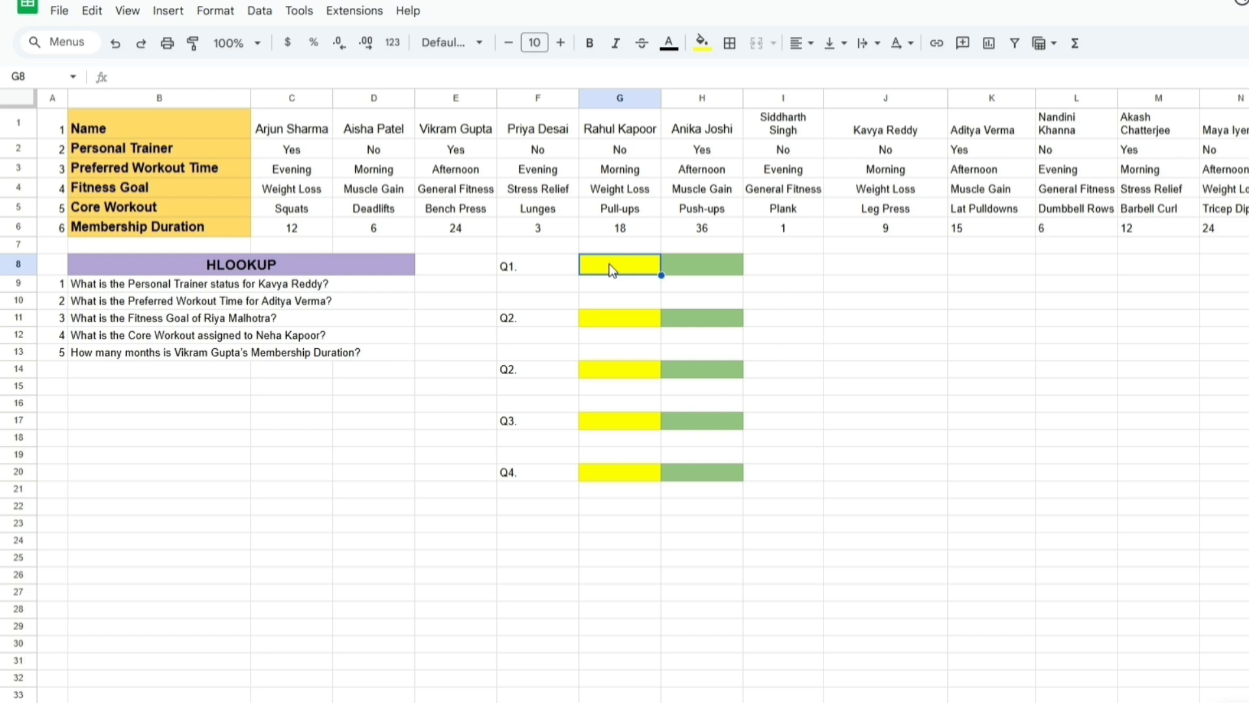
# Enter the Q1 headers Name in G8 and Personal Trainer Status in H8, and widen column H to fit
pyautogui.write('Name')
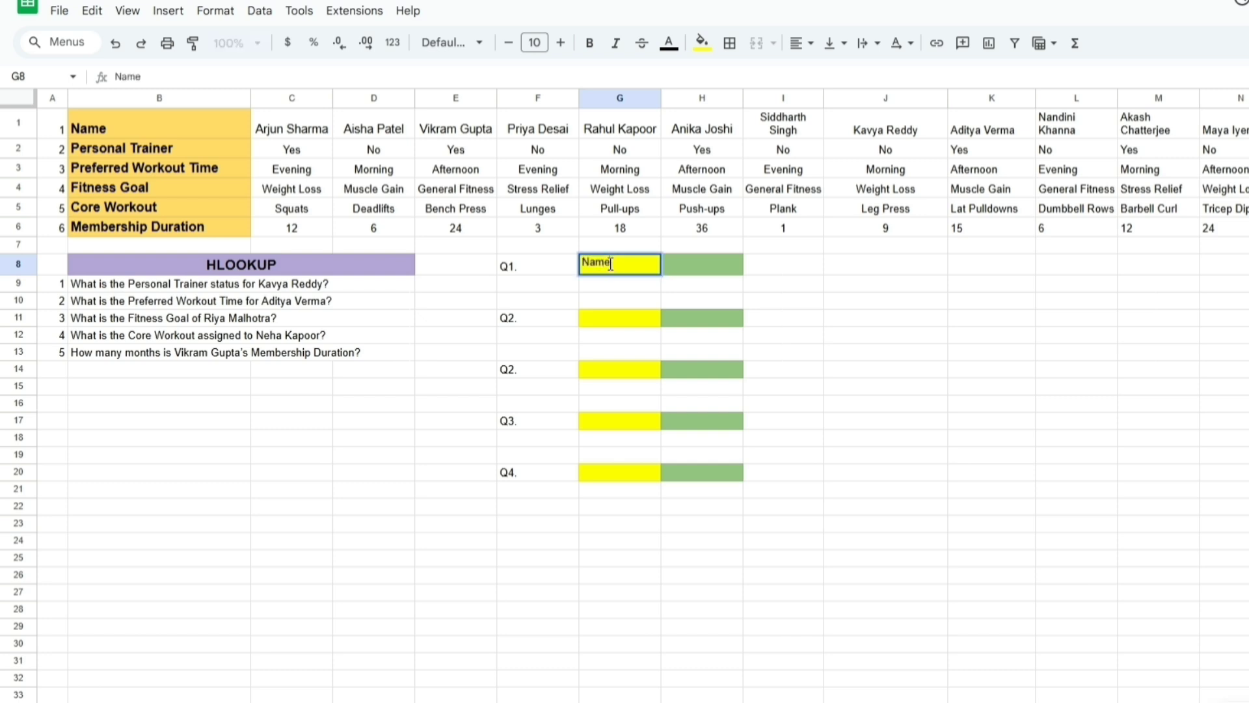
pyautogui.click(728, 266)
pyautogui.write('Personal')
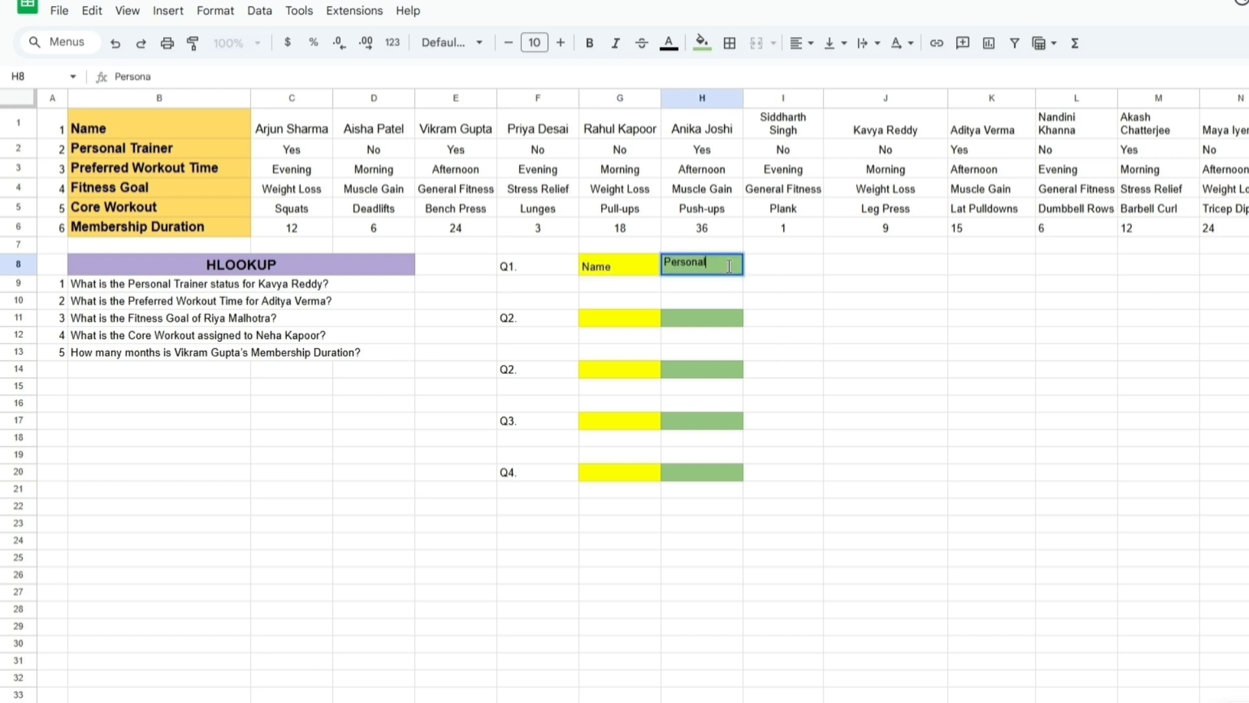
pyautogui.write(' Trainer ')
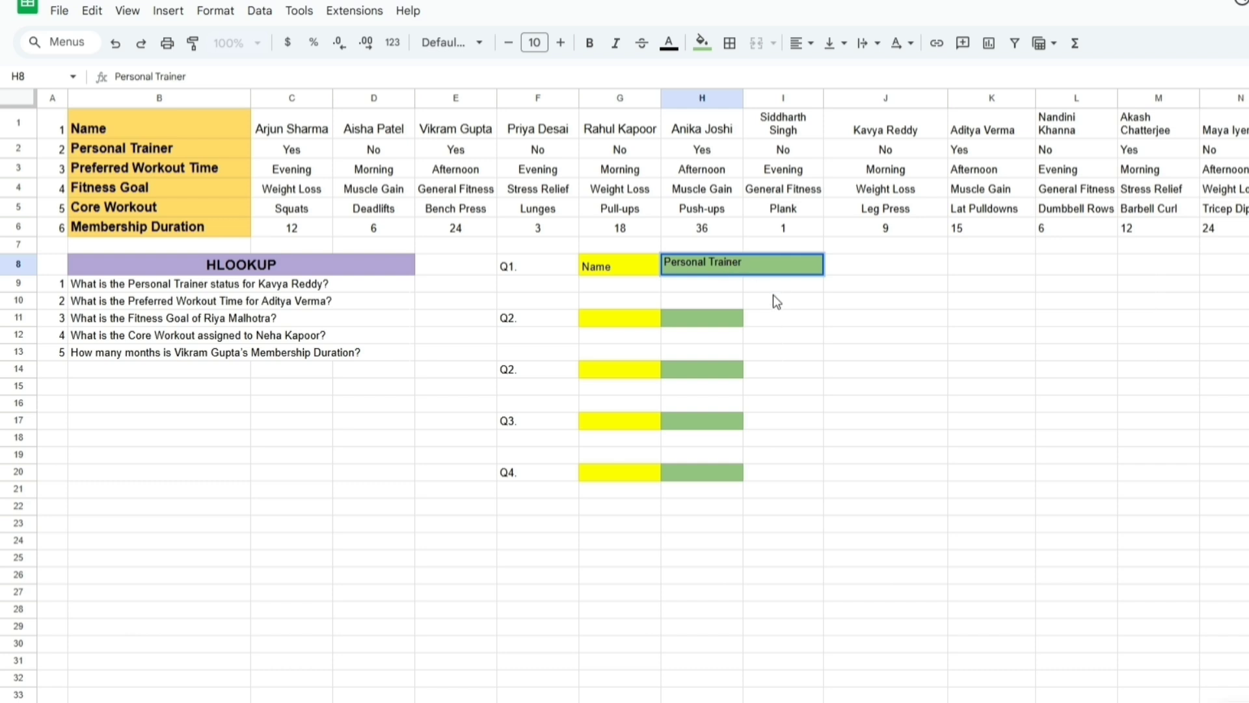
pyautogui.write('Status')
pyautogui.click(865, 335)
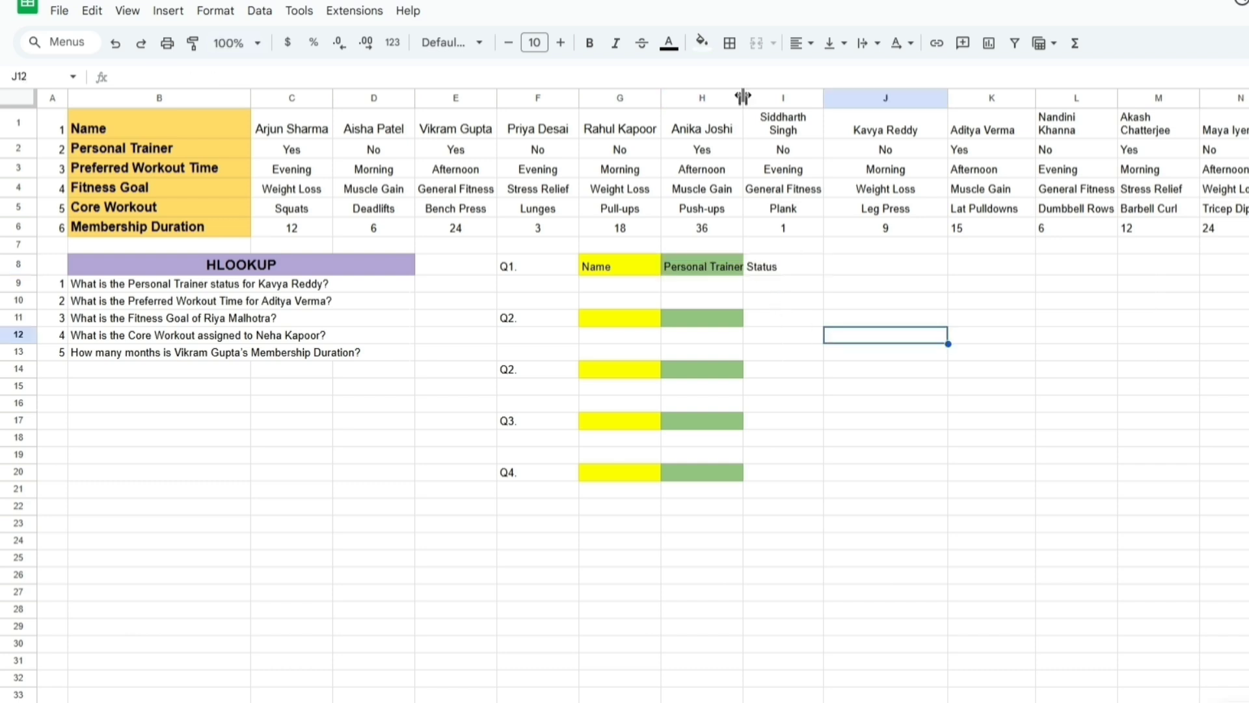
pyautogui.moveTo(743, 97); pyautogui.dragTo(818, 187)
# Copy the member's name from the first HLOOKUP question in B9 into cell G9
pyautogui.click(219, 285)
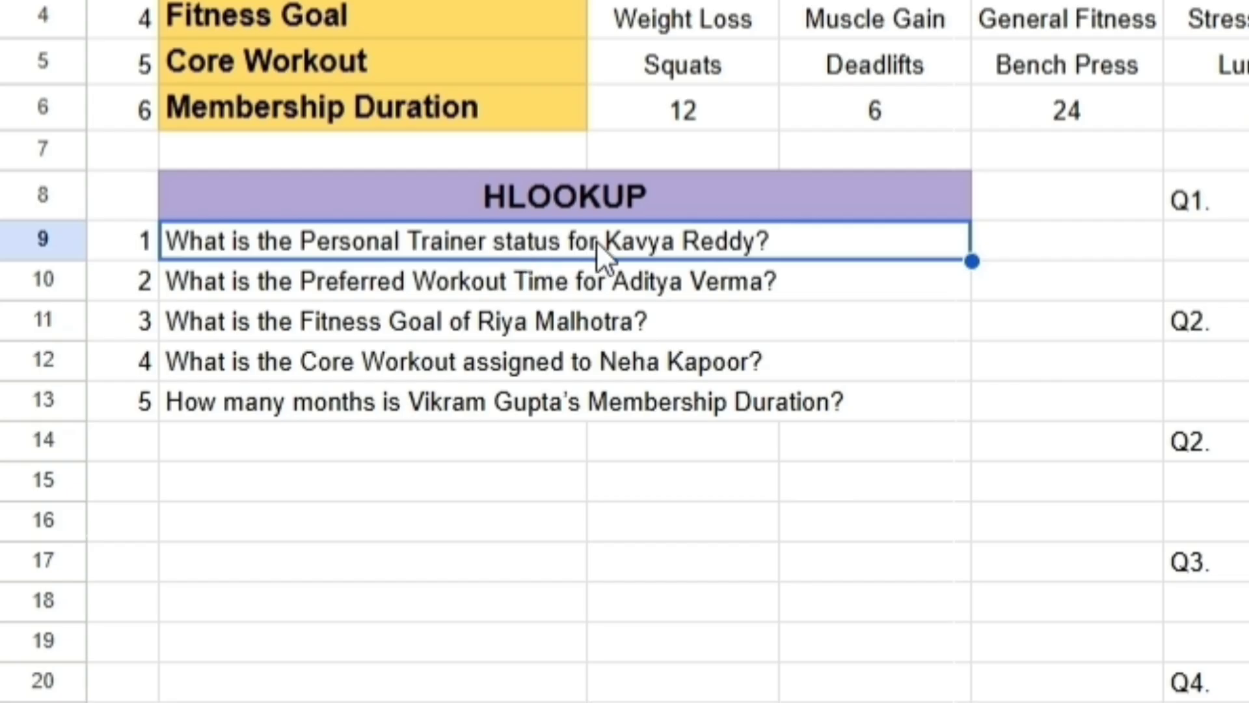
pyautogui.doubleClick(596, 241)
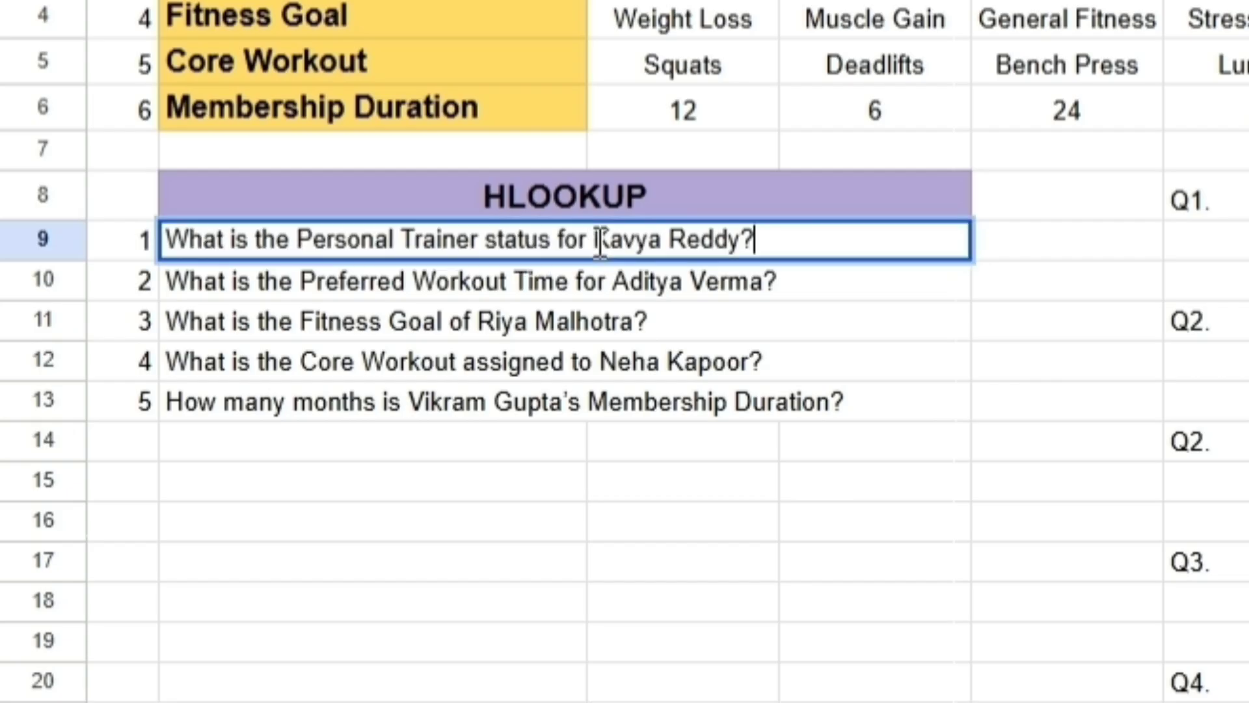
pyautogui.moveTo(595, 239); pyautogui.dragTo(744, 233)
pyautogui.hotkey('ctrl', 'c')
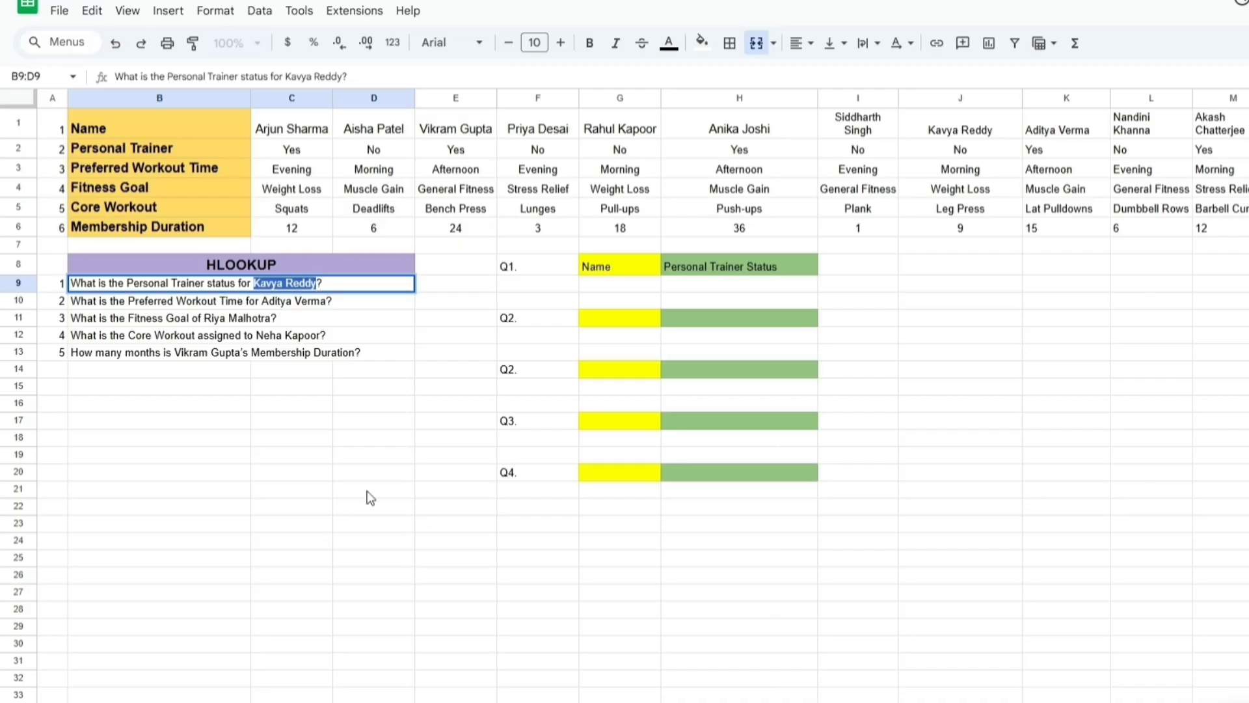
pyautogui.click(367, 491)
pyautogui.click(626, 285)
pyautogui.doubleClick(626, 285)
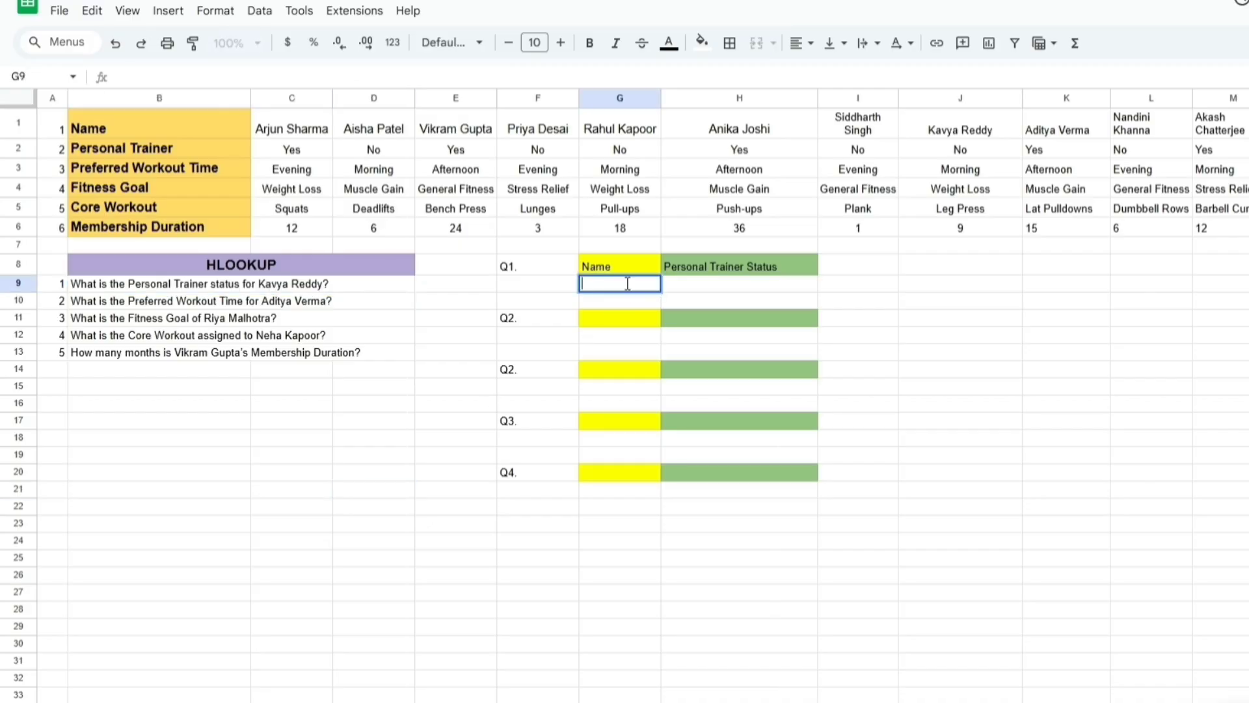
pyautogui.hotkey('ctrl', 'v')
# Enter =HLOOKUP(G9,B1:U6,2,FALSE) in H9 to look up the member's personal trainer status
pyautogui.click(723, 287)
pyautogui.write('=H')
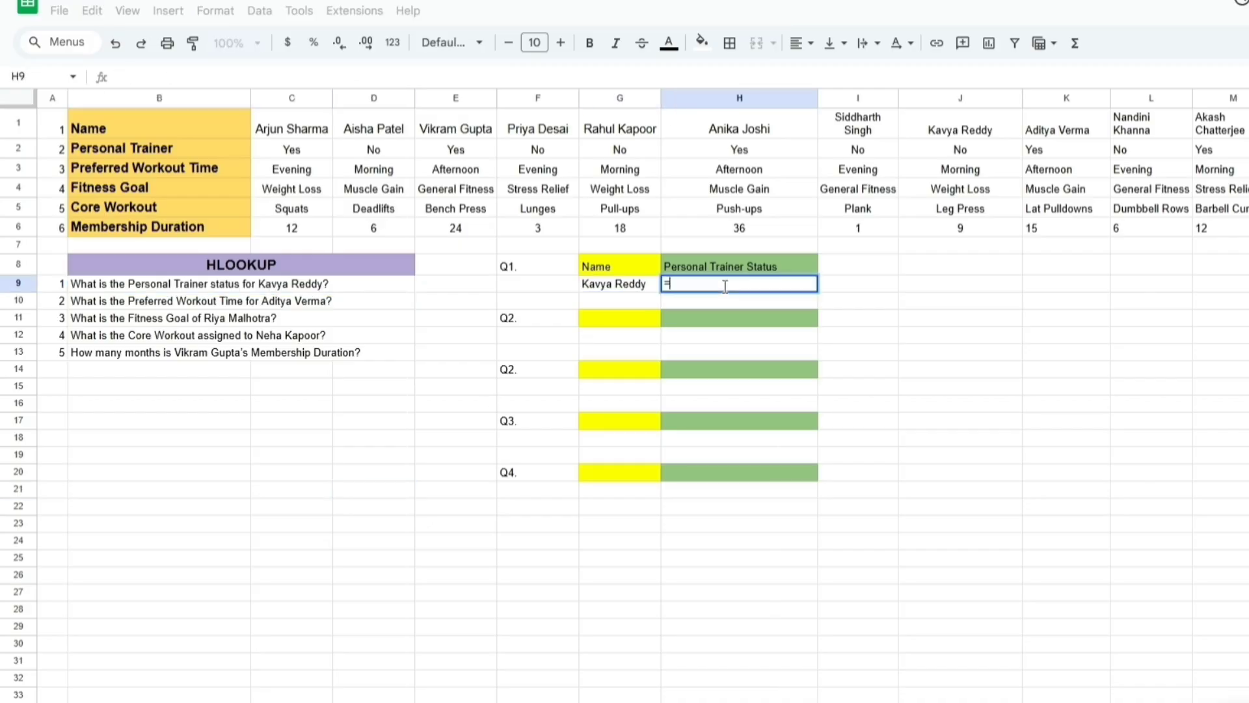
pyautogui.write('lo')
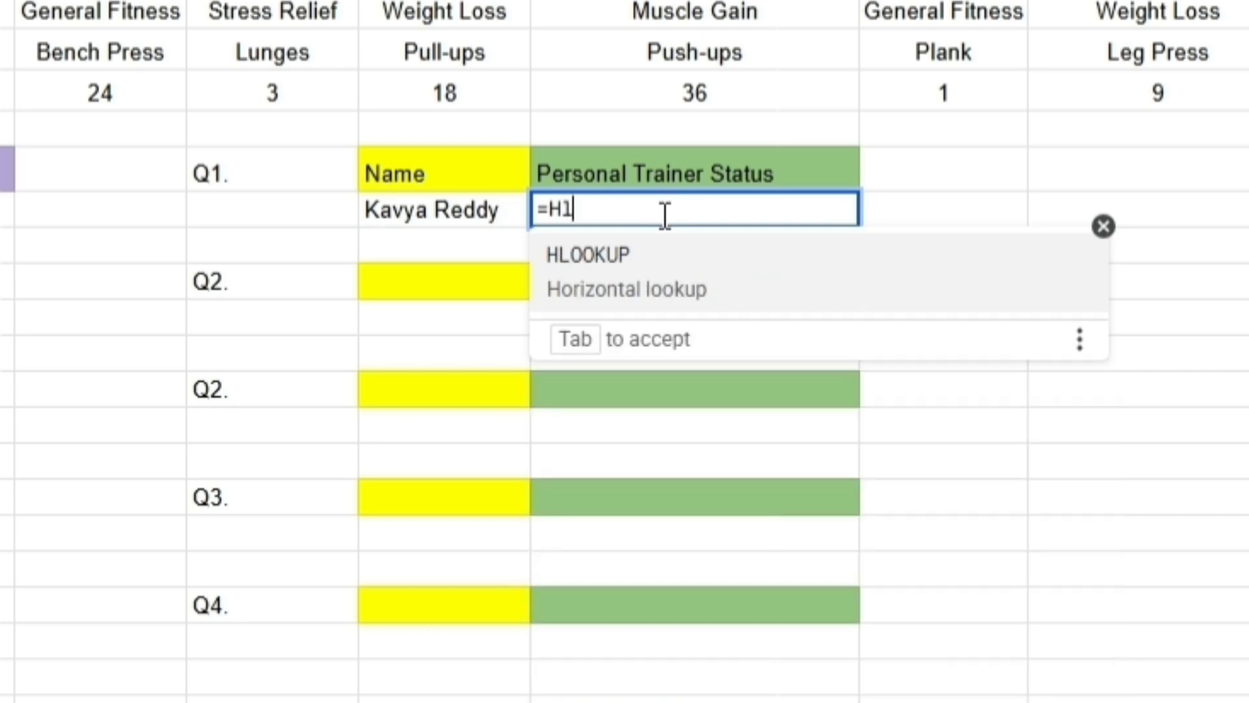
pyautogui.click(657, 257)
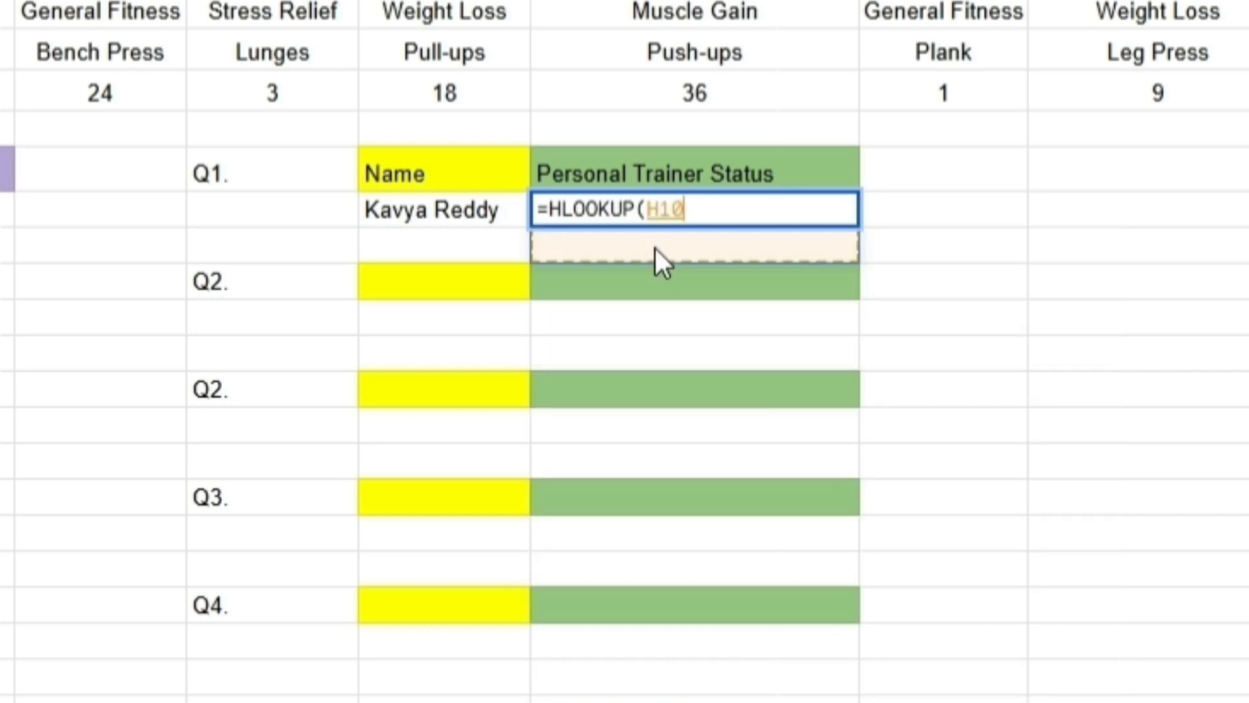
pyautogui.click(420, 216)
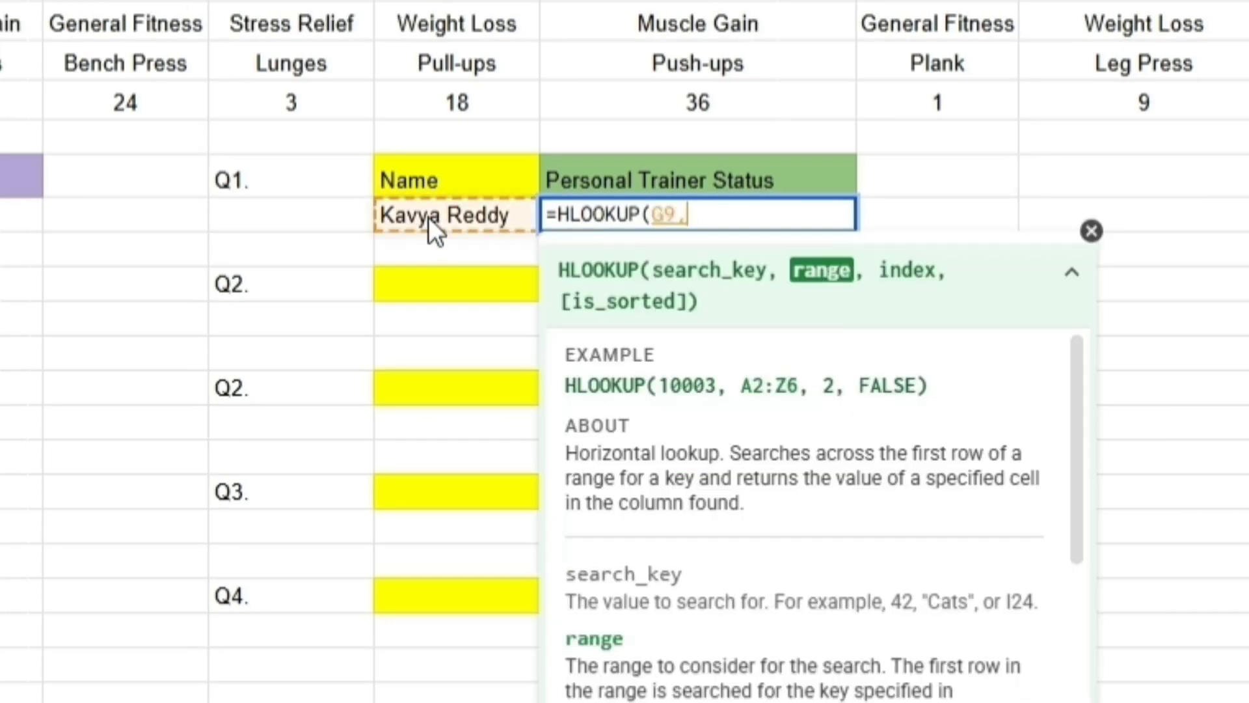
pyautogui.write(',B1')
pyautogui.hotkey('ctrl', 'shift', 'Down')
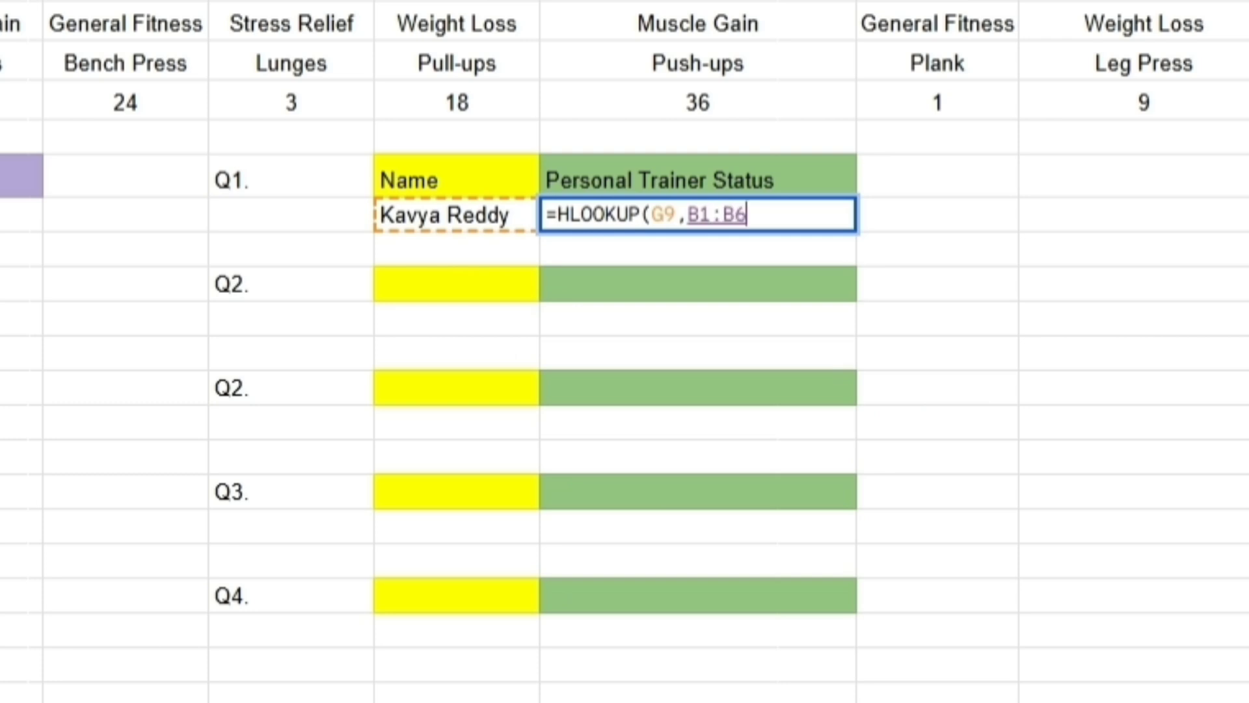
pyautogui.hotkey('ctrl', 'shift', 'Right')
pyautogui.write(', ')
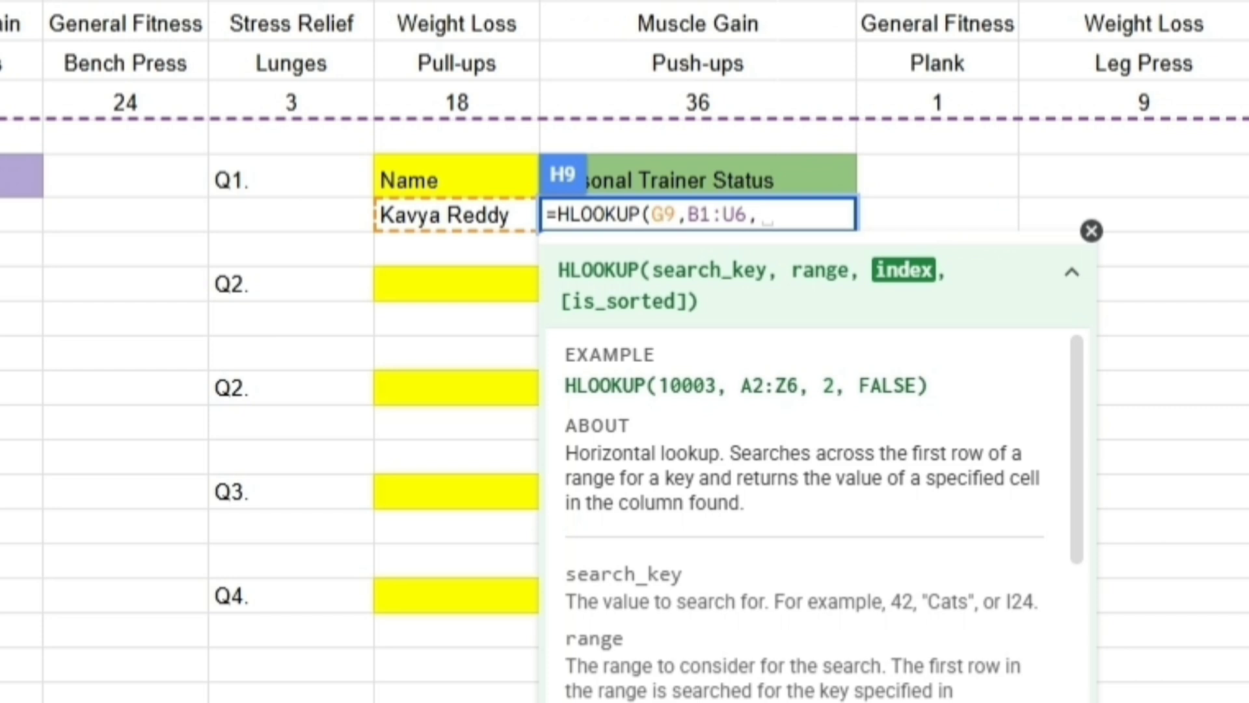
pyautogui.write('2')
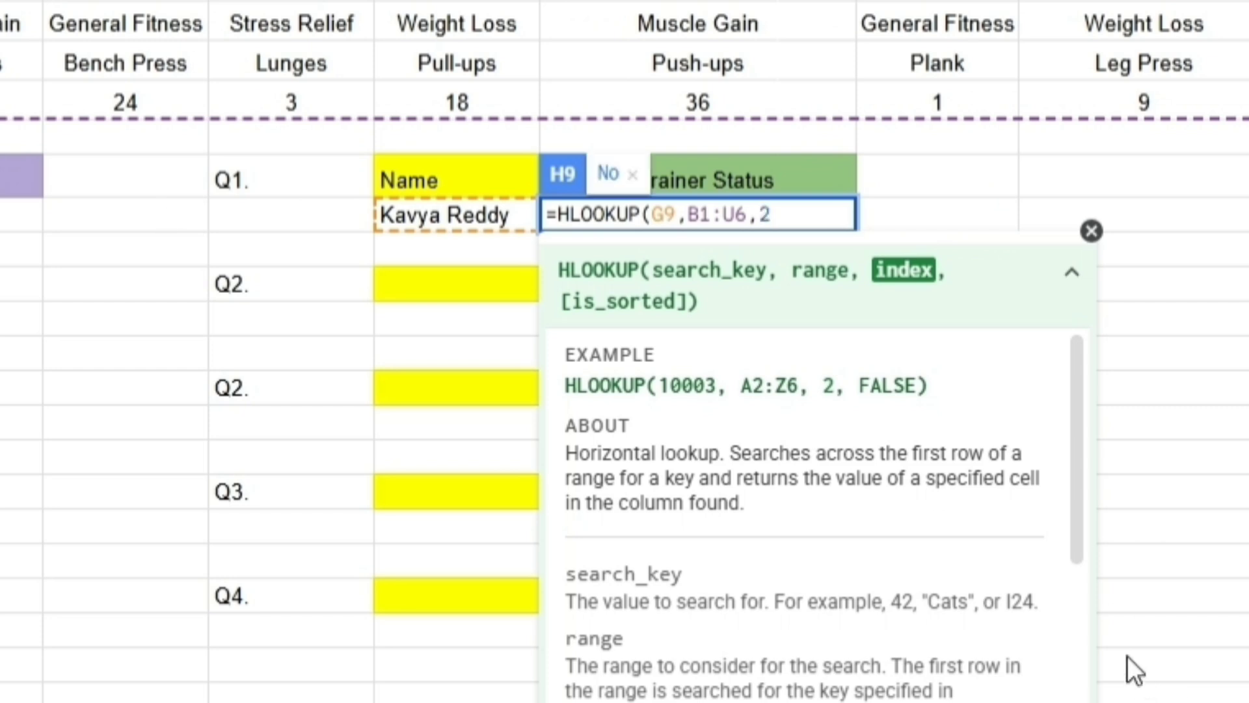
pyautogui.write(',FA')
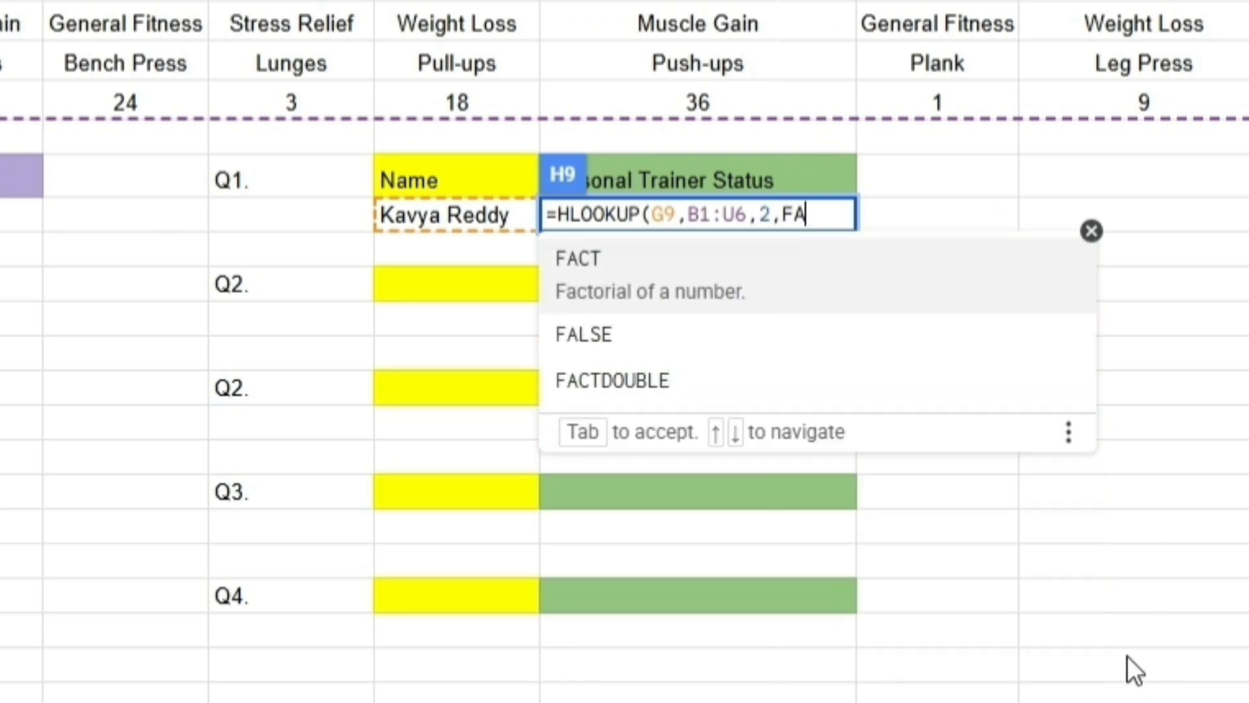
pyautogui.click(638, 311)
pyautogui.press('BackSpace')
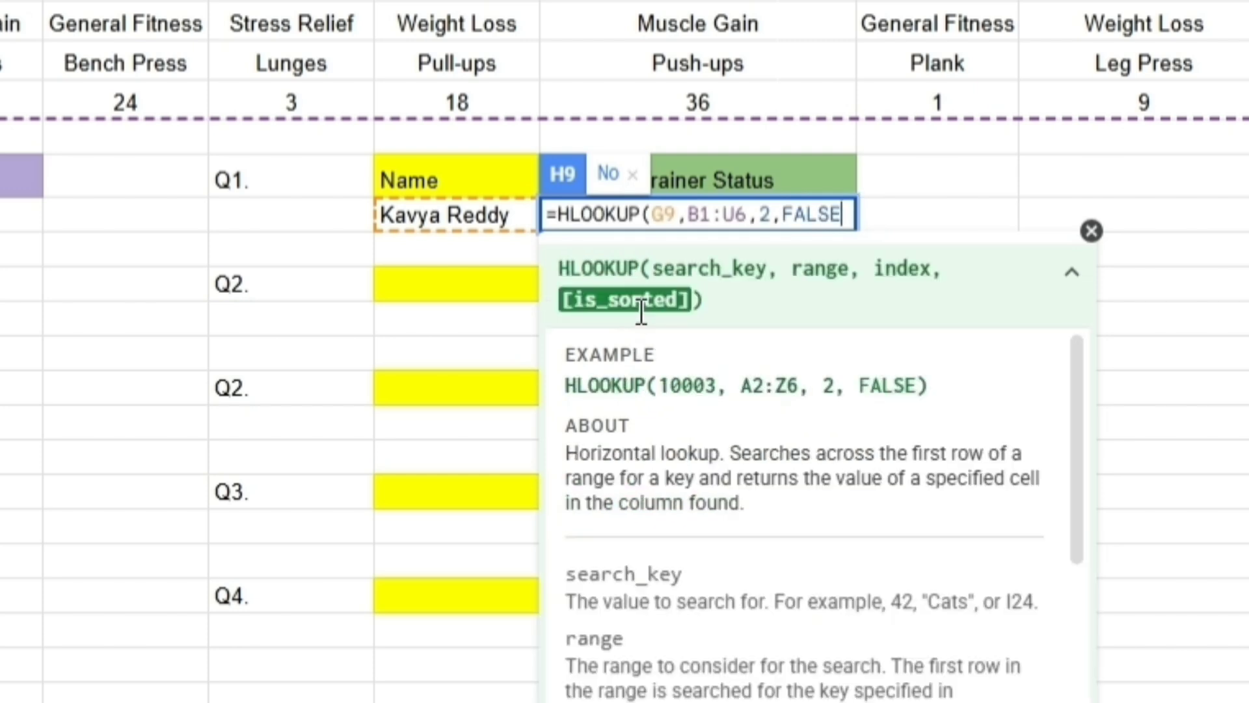
pyautogui.write(')')
pyautogui.press('Return')
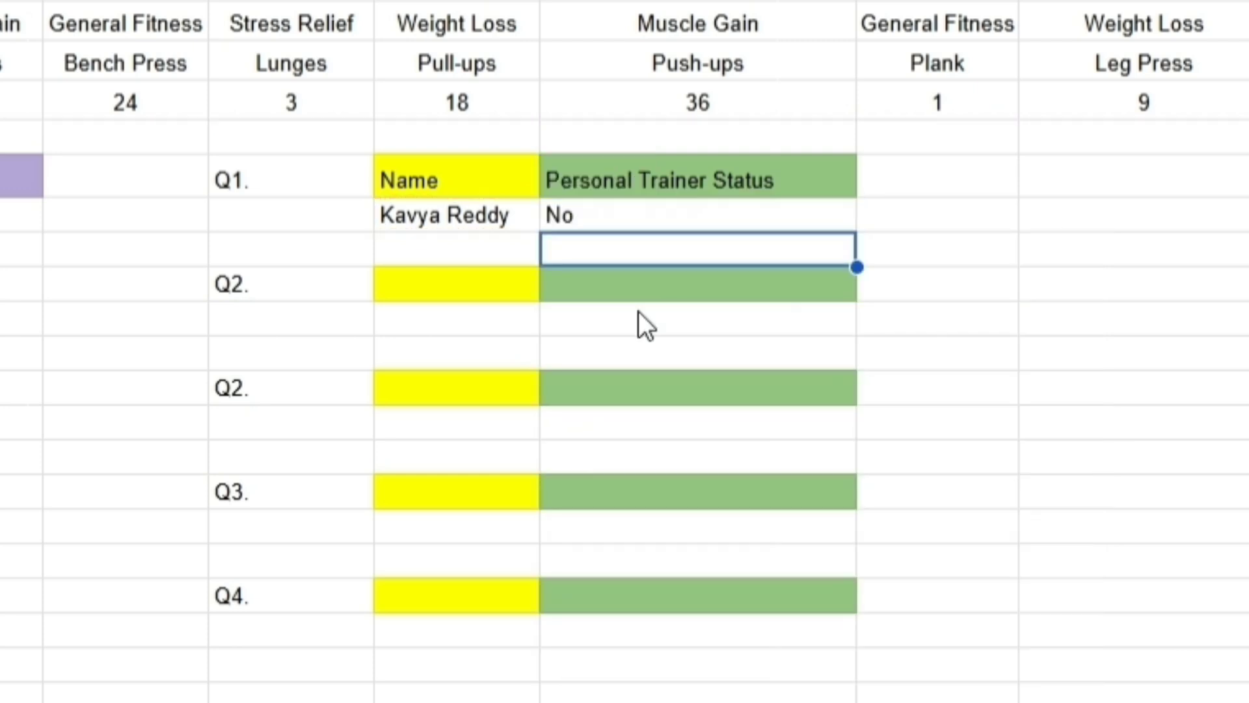
# Shade the matching name and personal trainer cells J1:J2 light gray
pyautogui.click(626, 221)
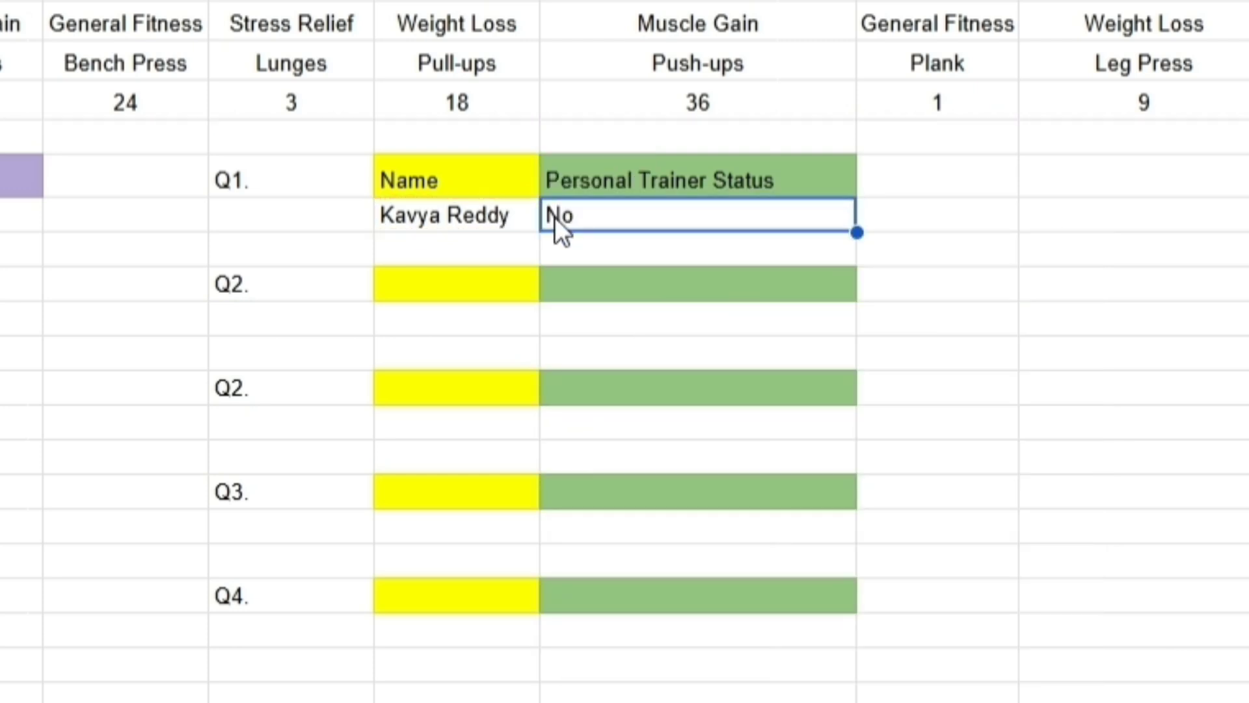
pyautogui.click(1158, 1)
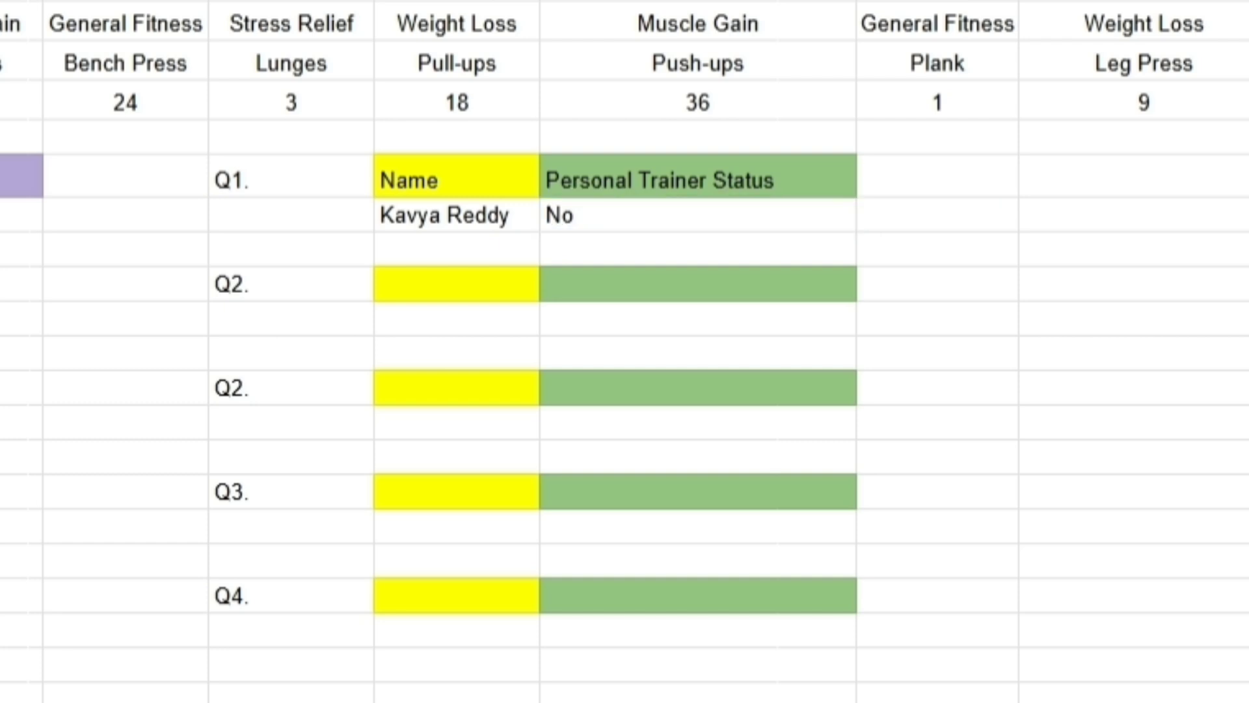
pyautogui.click(617, 1)
pyautogui.click(849, 2)
pyautogui.click(460, 281)
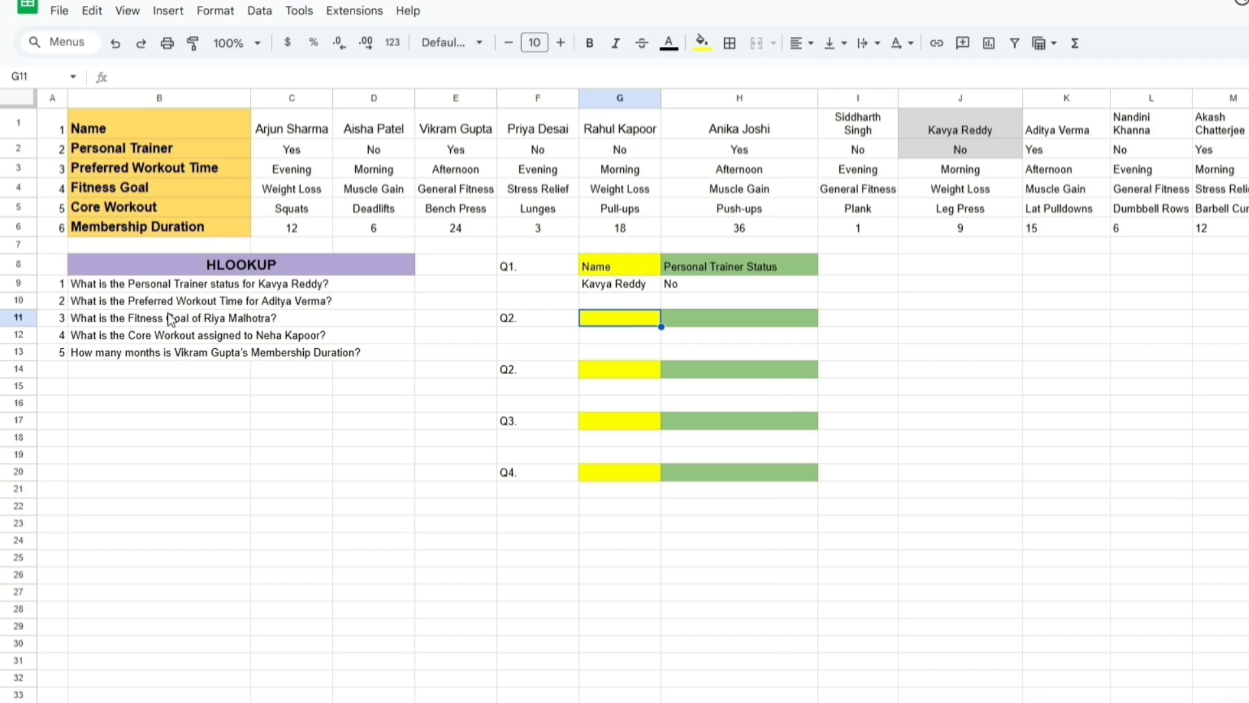
# Copy the member's name from the second HLOOKUP question in B10 into cell G12
pyautogui.click(125, 301)
pyautogui.doubleClick(126, 303)
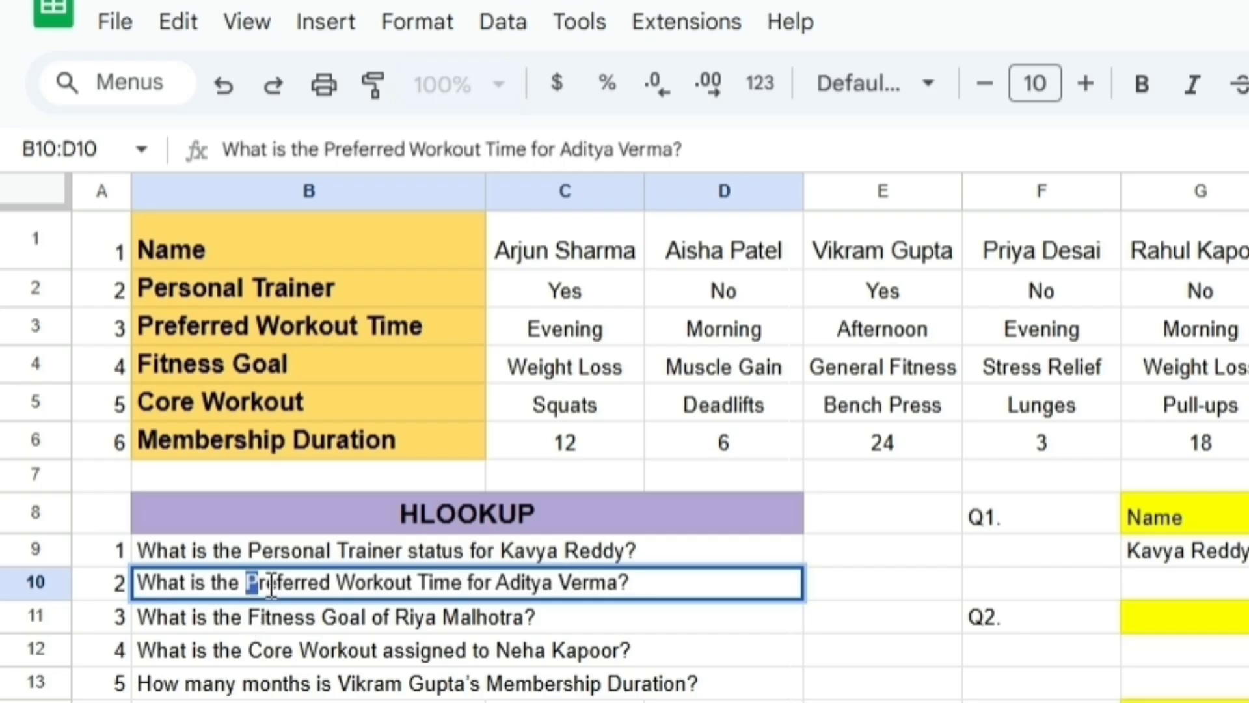
pyautogui.moveTo(245, 580); pyautogui.dragTo(495, 584)
pyautogui.hotkey('ctrl', 'c')
pyautogui.click(619, 584)
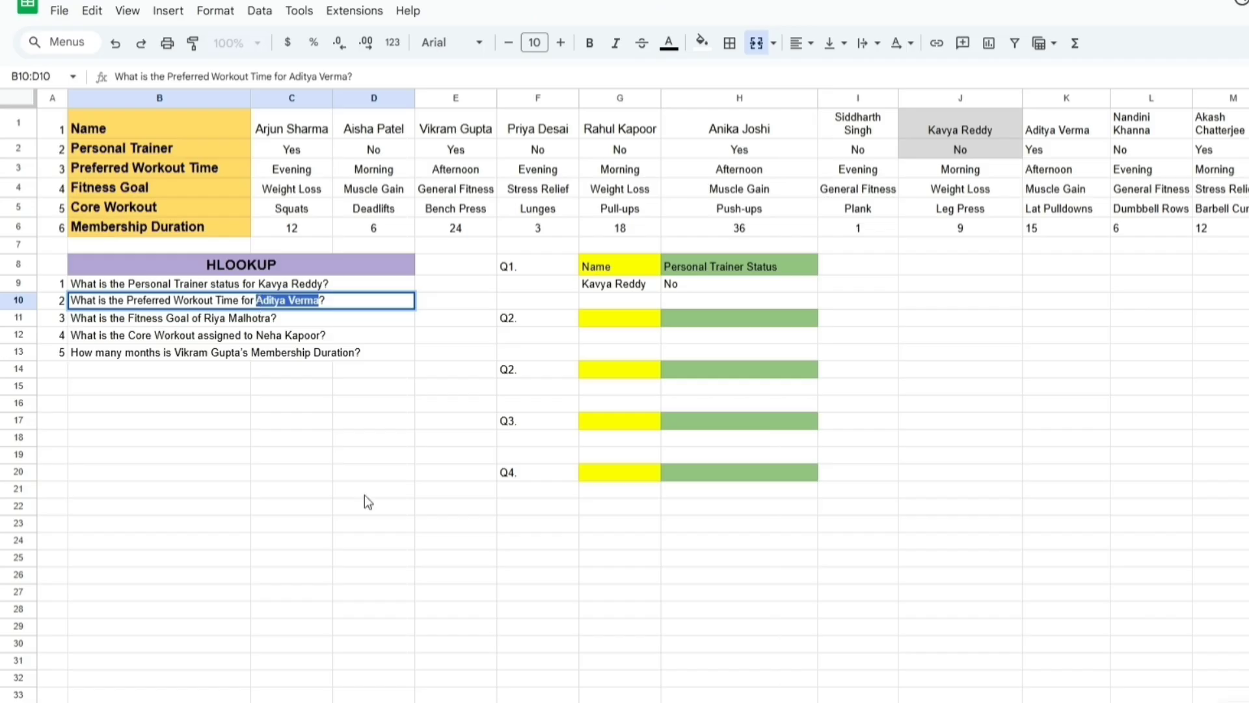
pyautogui.click(364, 495)
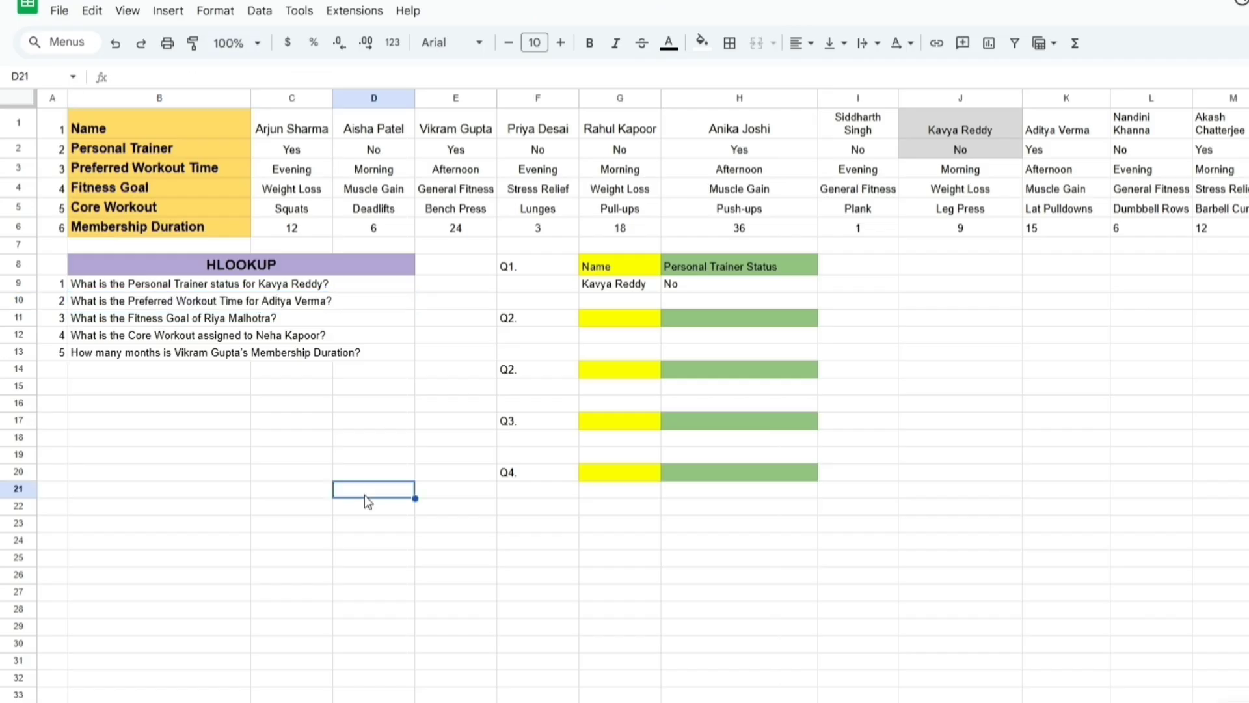
pyautogui.click(636, 330)
pyautogui.doubleClick(635, 330)
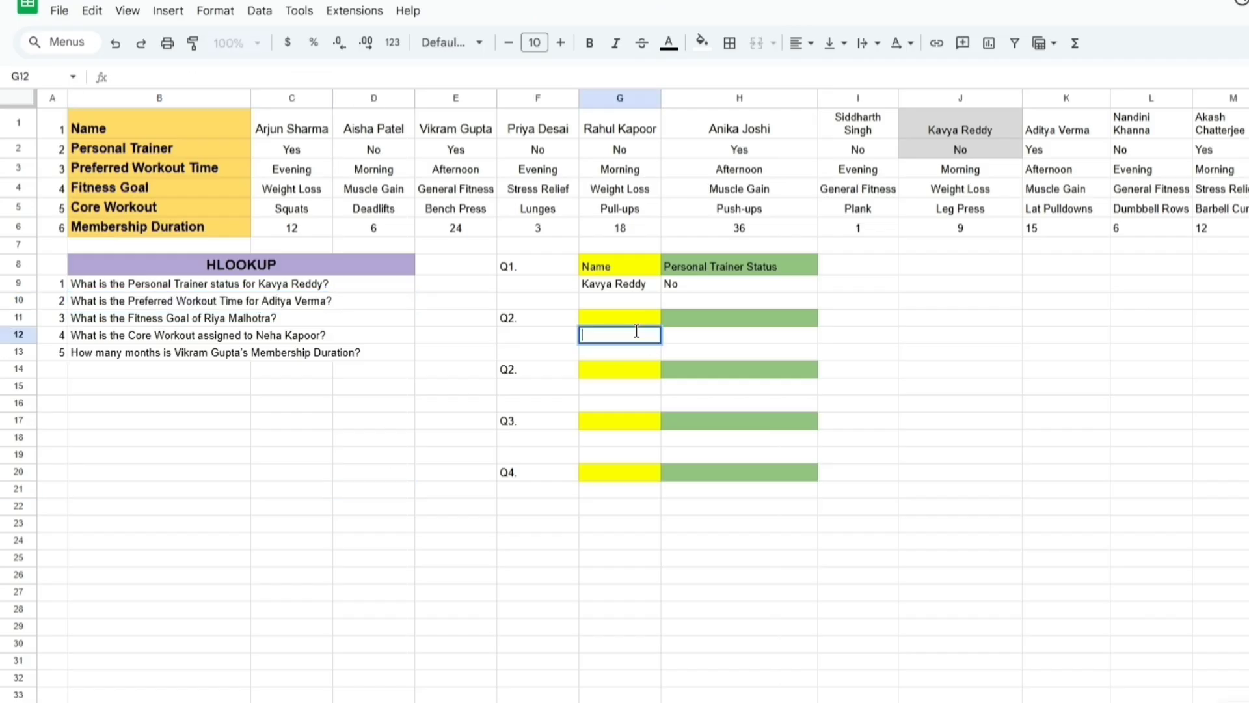
pyautogui.hotkey('ctrl', 'v')
# Enter the Q2 headers Name in G11 and Preferred Workout Time in H11
pyautogui.click(634, 318)
pyautogui.write('Name')
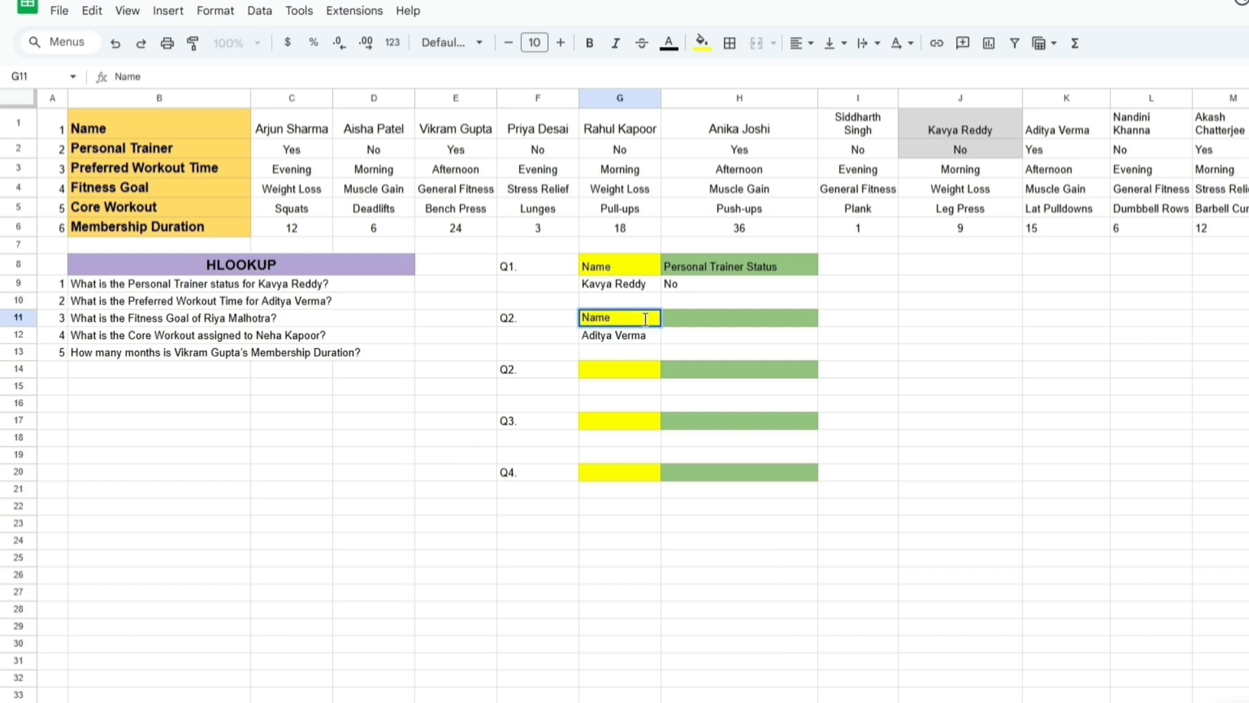
pyautogui.click(693, 319)
pyautogui.click(127, 307)
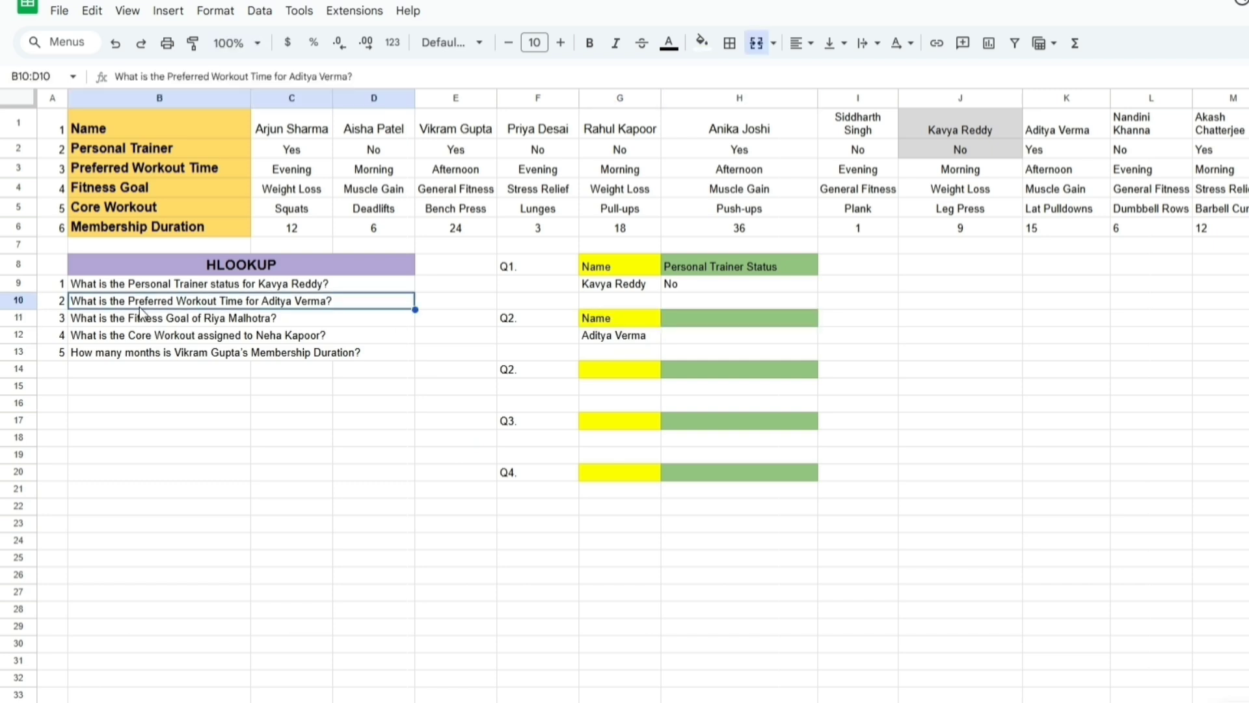
pyautogui.doubleClick(130, 305)
pyautogui.click(291, 490)
pyautogui.click(709, 319)
pyautogui.write('Preferred Workout Time')
# Enter =HLOOKUP(G12,B1:U6,3,FALSE) in H12 to look up the member's preferred workout time
pyautogui.click(743, 337)
pyautogui.write('=')
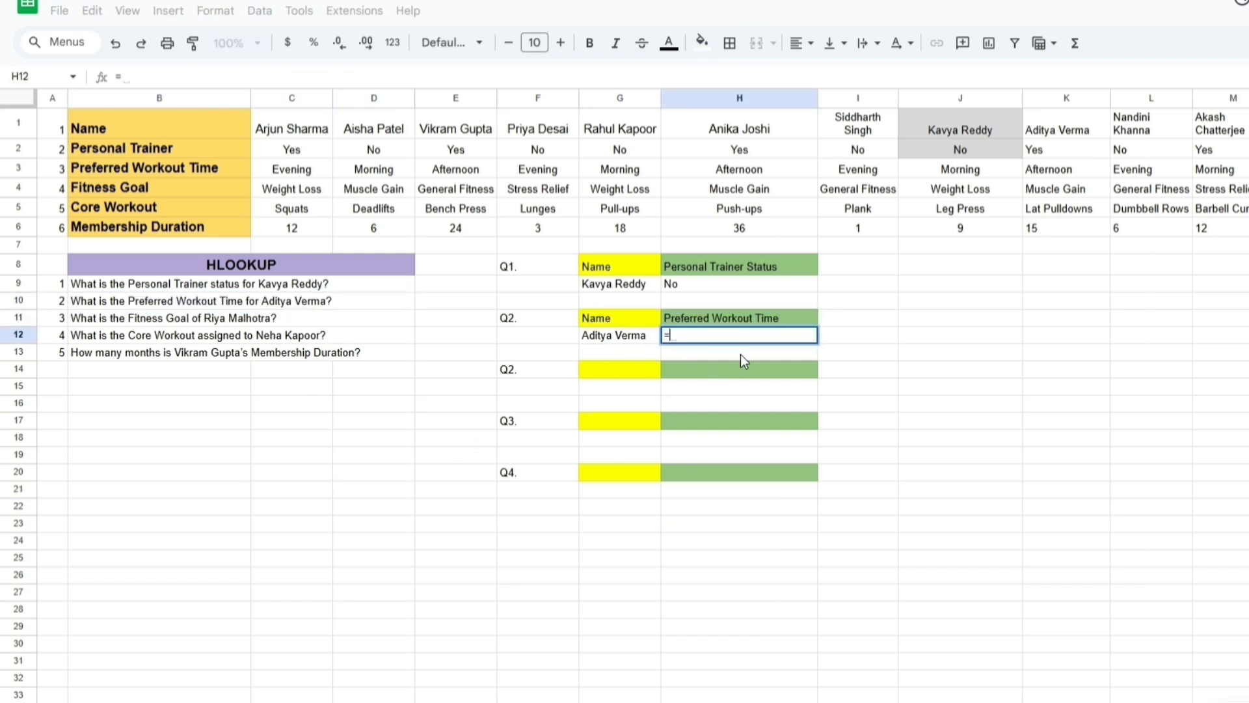
pyautogui.write('HL')
pyautogui.click(742, 363)
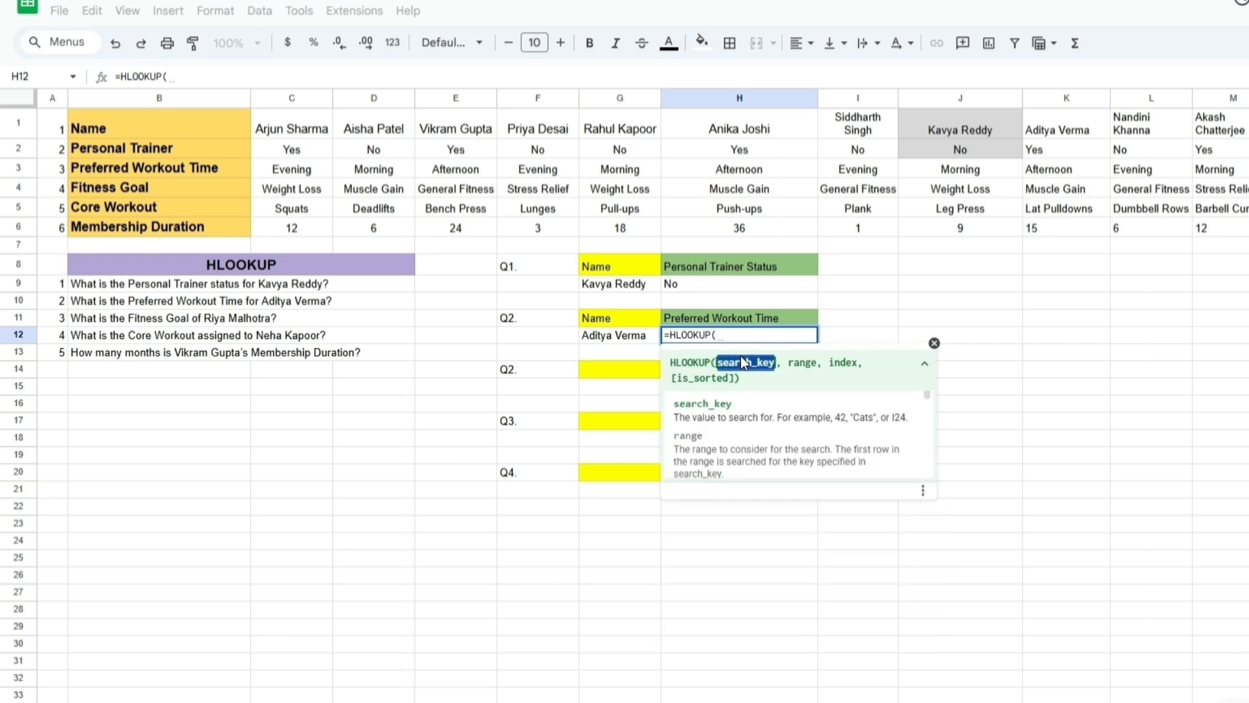
pyautogui.click(636, 338)
pyautogui.write(',')
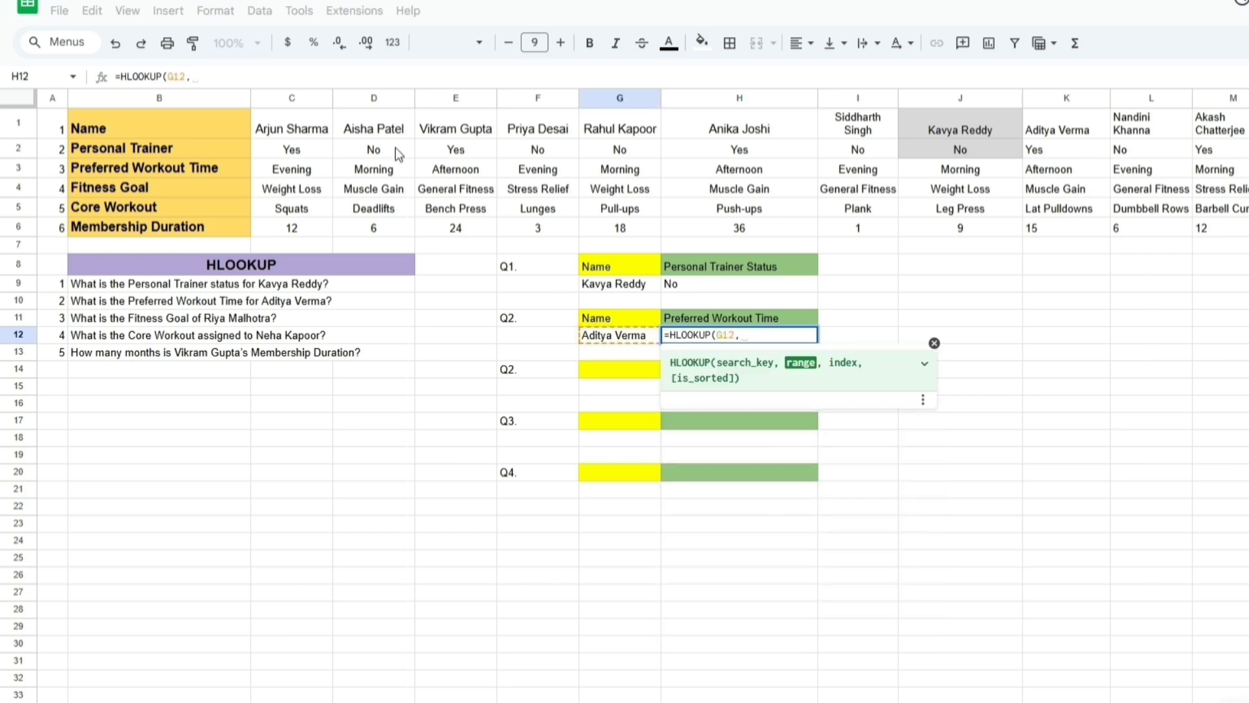
pyautogui.click(220, 132)
pyautogui.hotkey('ctrl', 'shift', 'Down')
pyautogui.hotkey('ctrl', 'shift', 'Right')
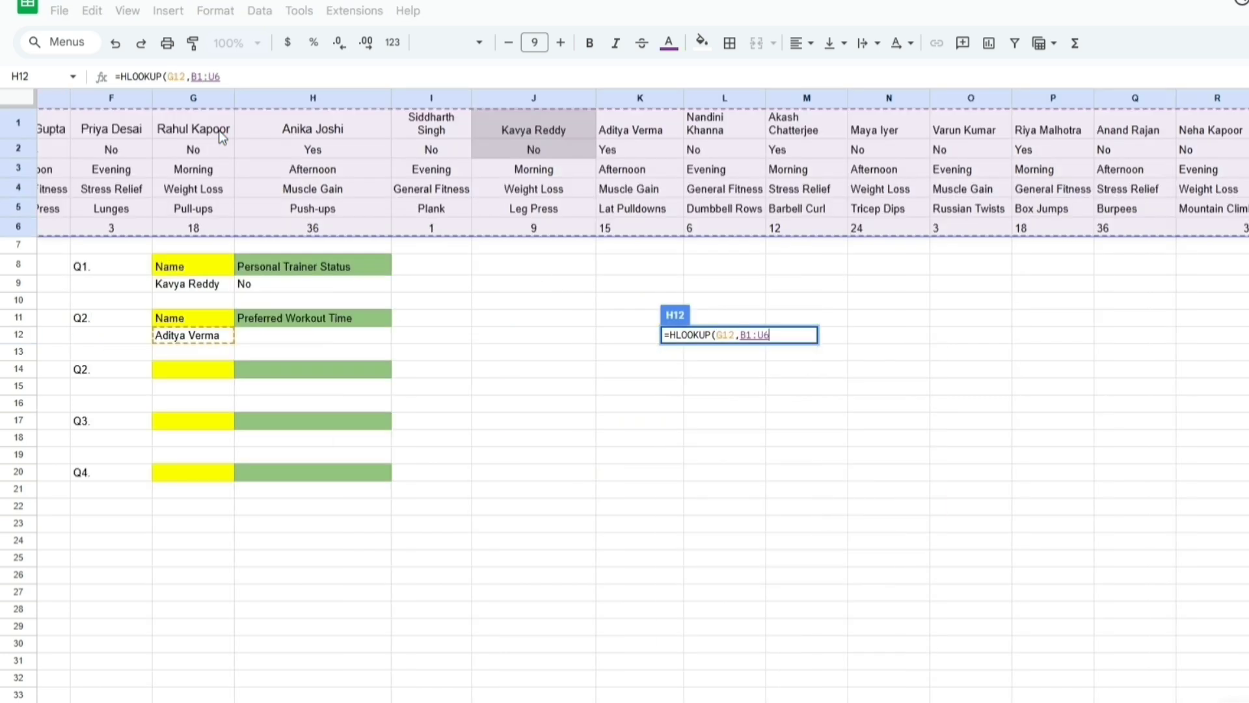
pyautogui.write(',')
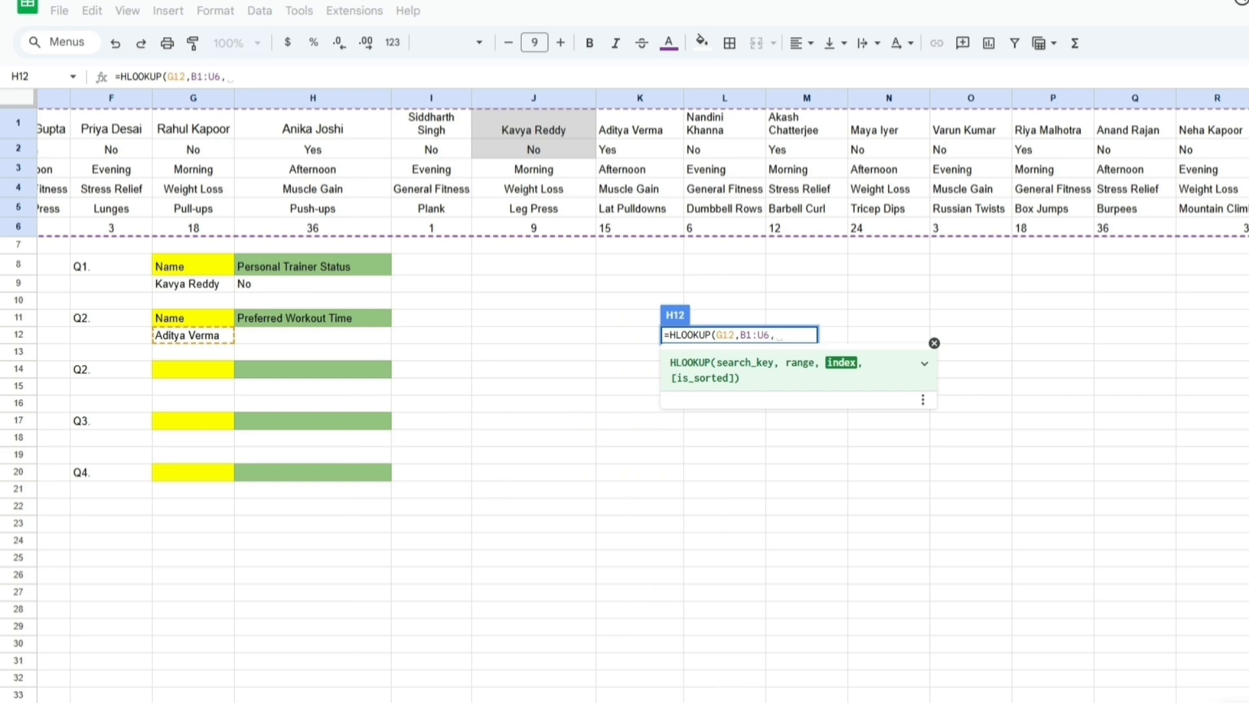
pyautogui.hscroll(-7, 640, 404)
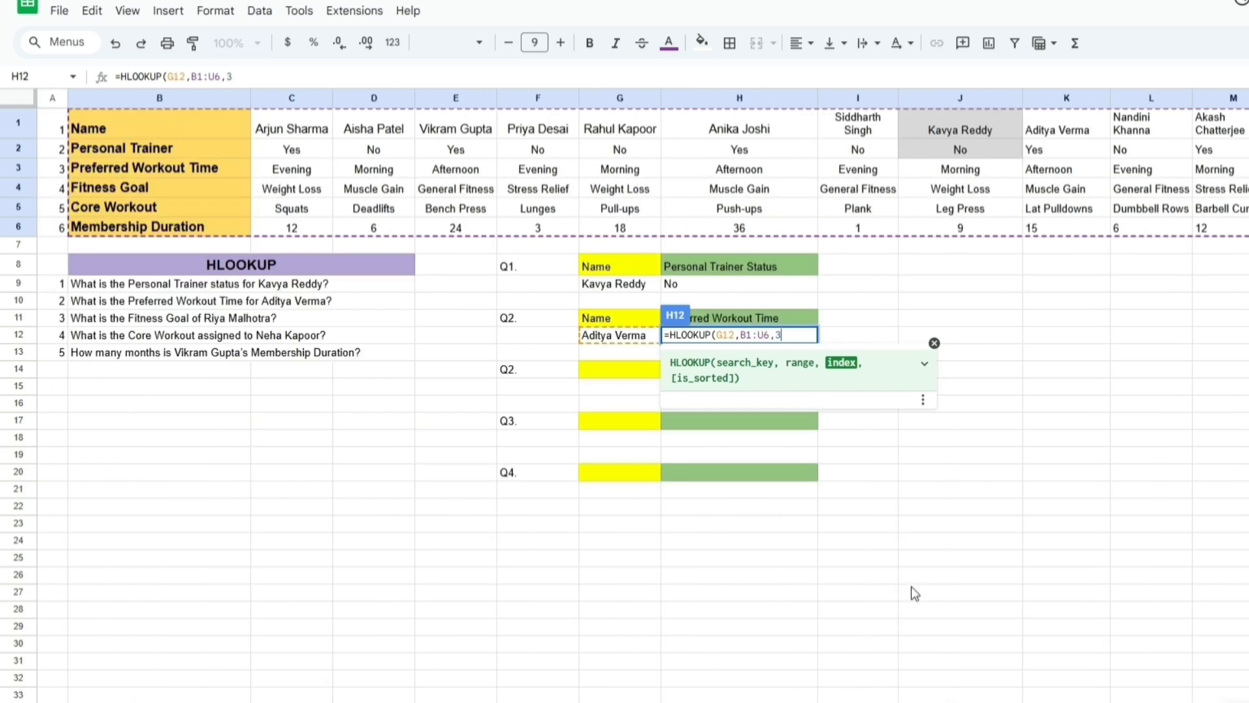
pyautogui.write('3,FA')
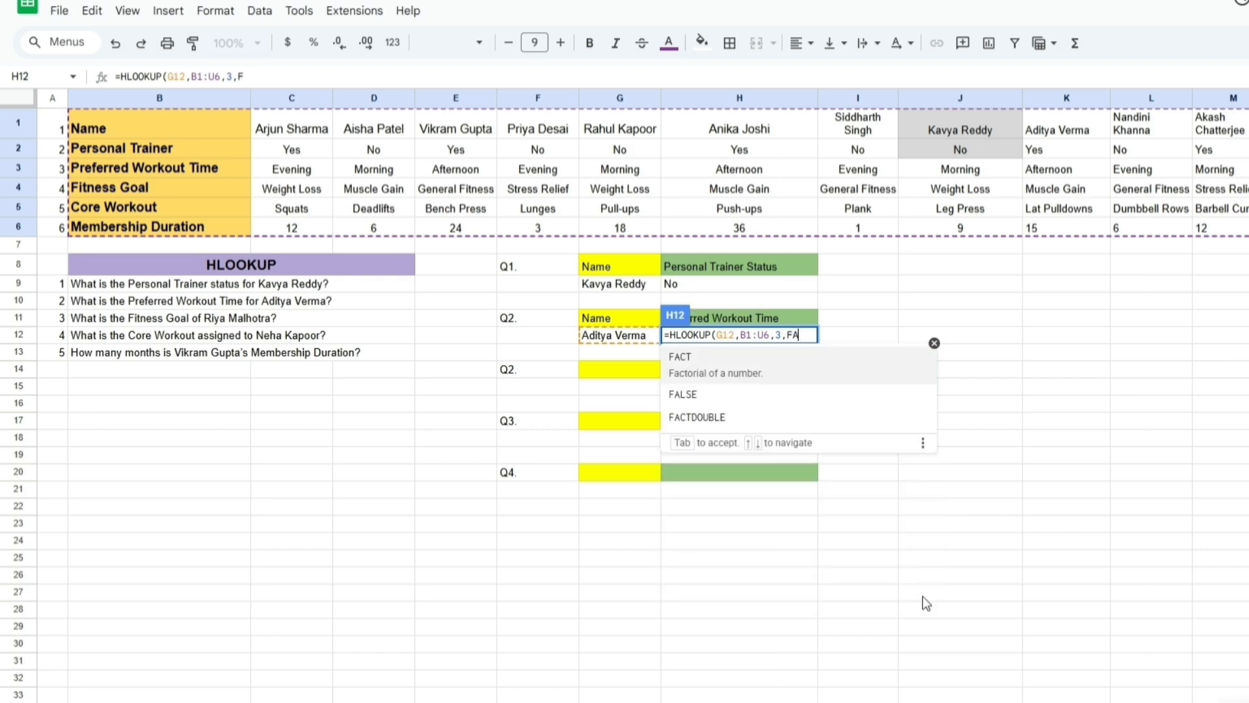
pyautogui.write('LSE')
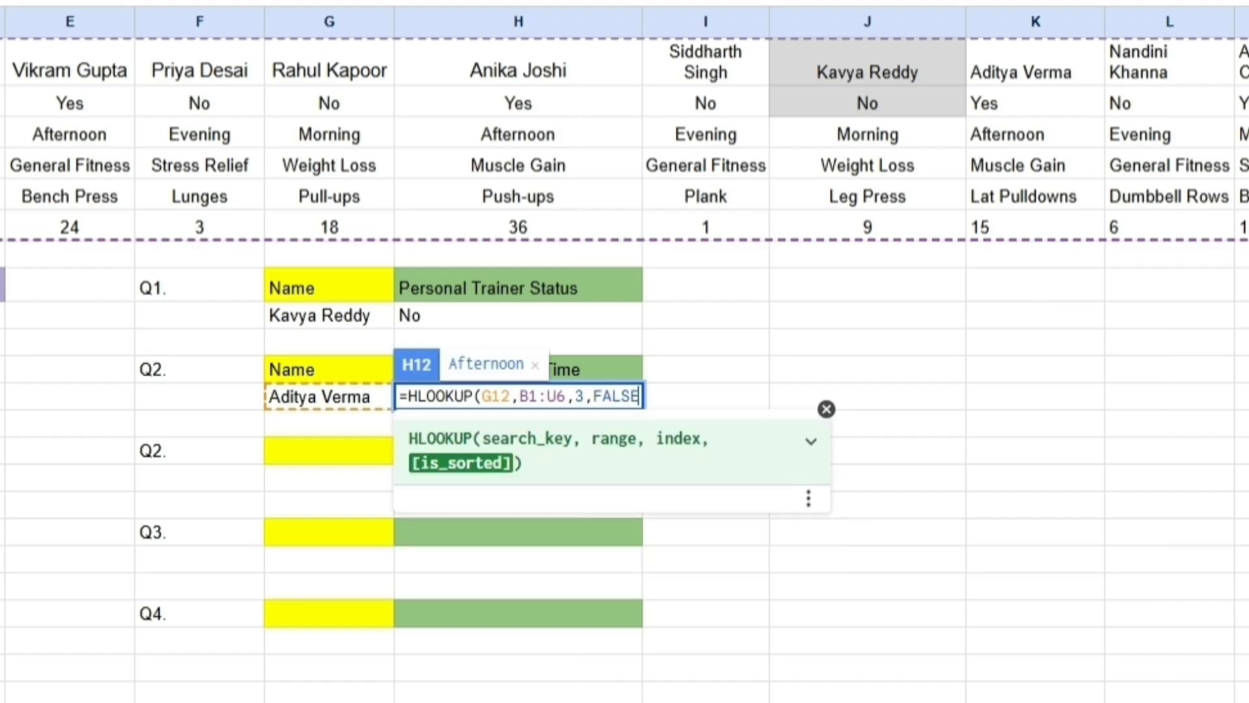
pyautogui.write(')')
pyautogui.press('Return')
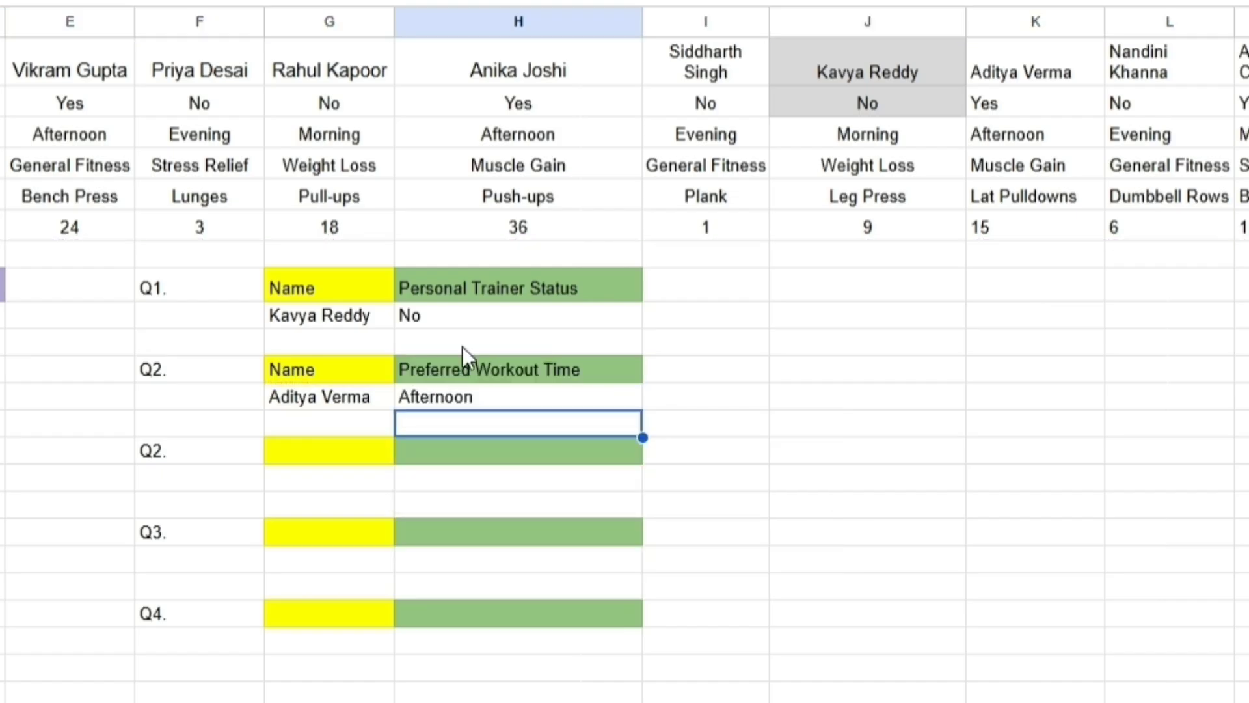
# Shade the second member's cells K1:K3, from name to preferred workout time, light gray
pyautogui.click(488, 391)
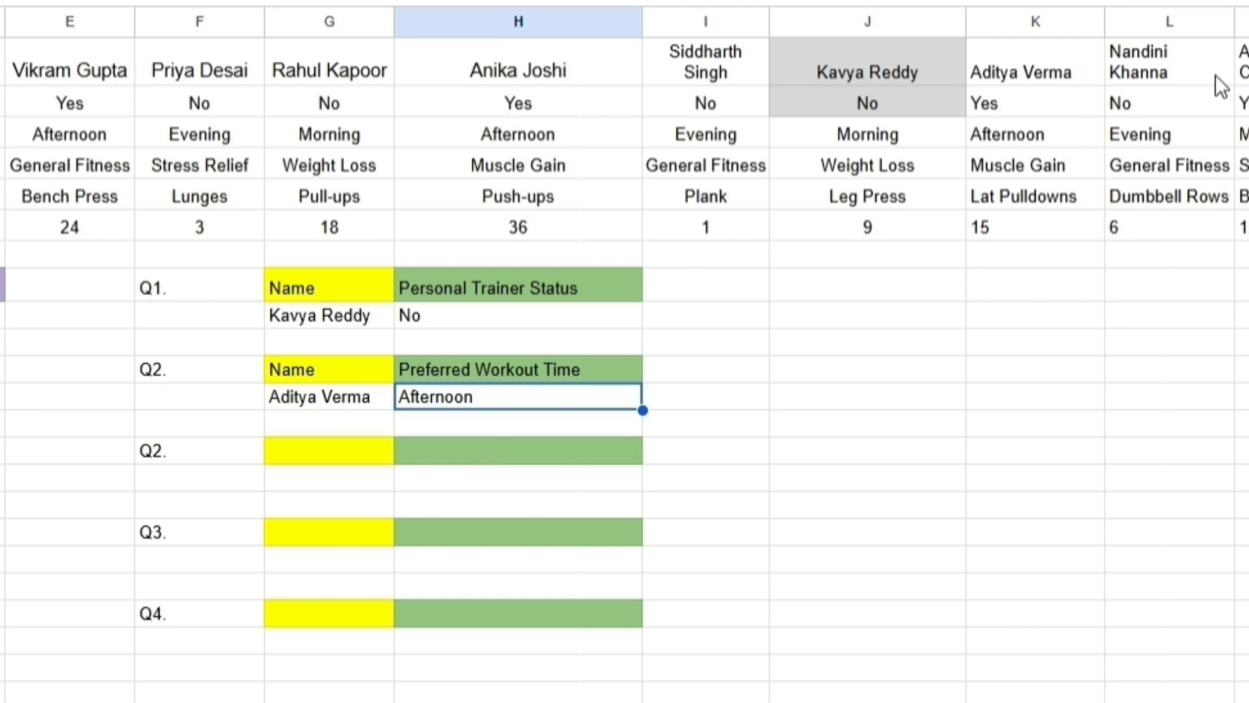
pyautogui.click(1072, 77)
pyautogui.hotkey('shift', 'Down')
pyautogui.hotkey('shift', 'Down')
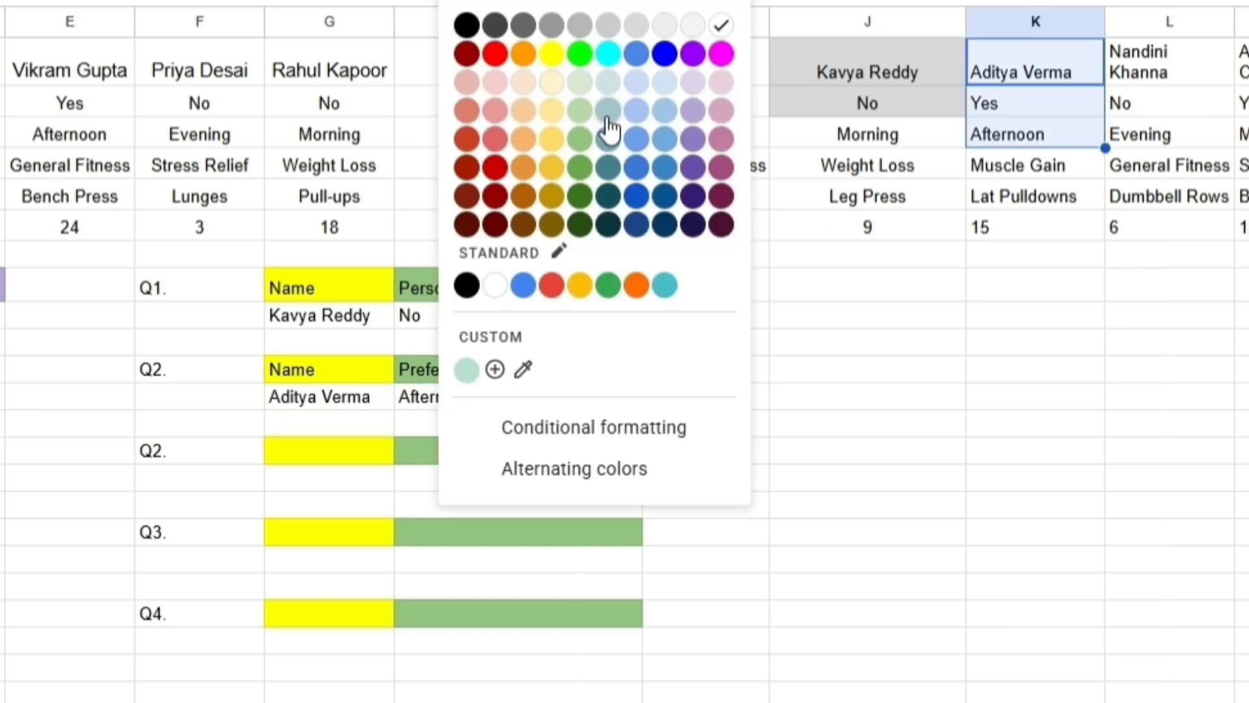
pyautogui.click(632, 26)
pyautogui.click(1068, 428)
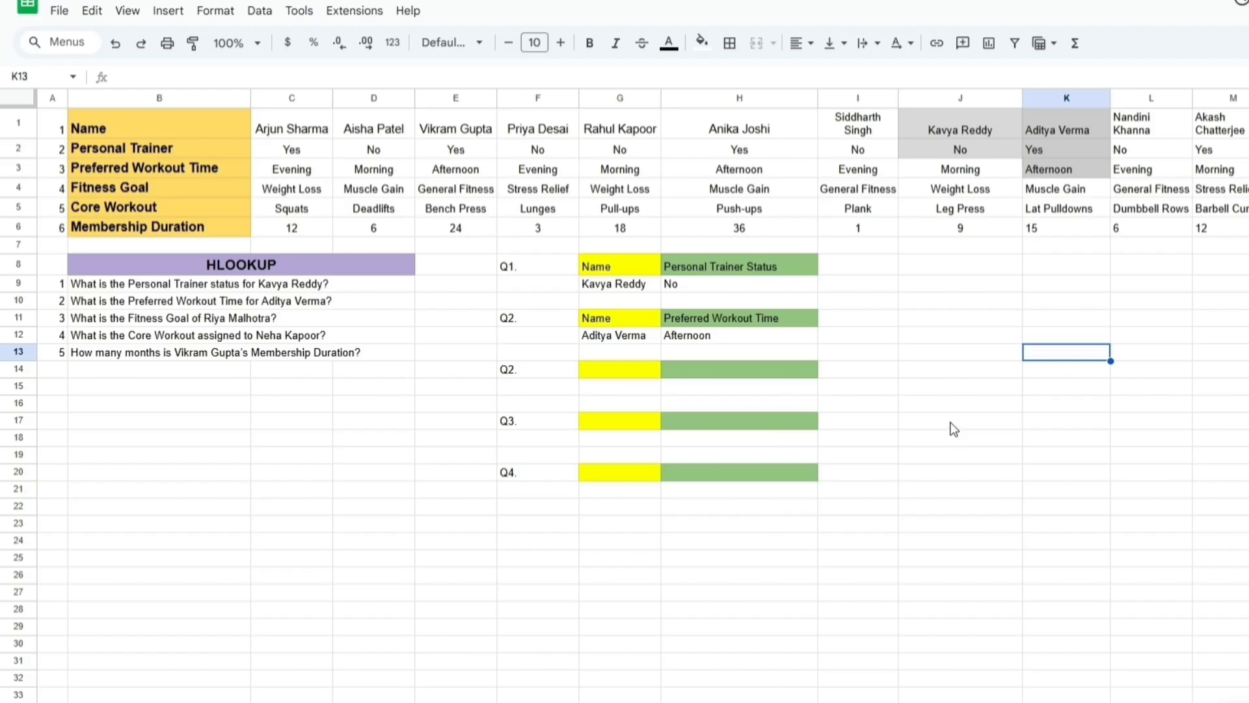
# Enter the header Name in G14 and copy the member's name from the third HLOOKUP question in B11 into G15
pyautogui.click(182, 320)
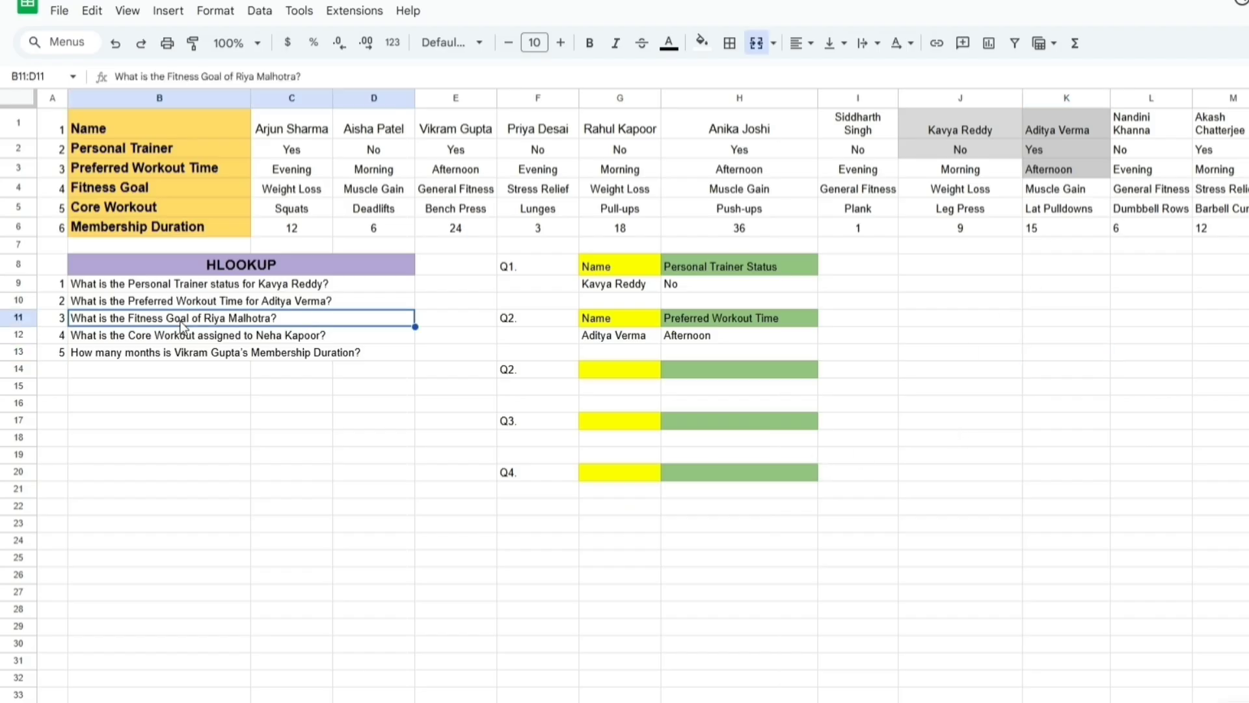
pyautogui.doubleClick(182, 322)
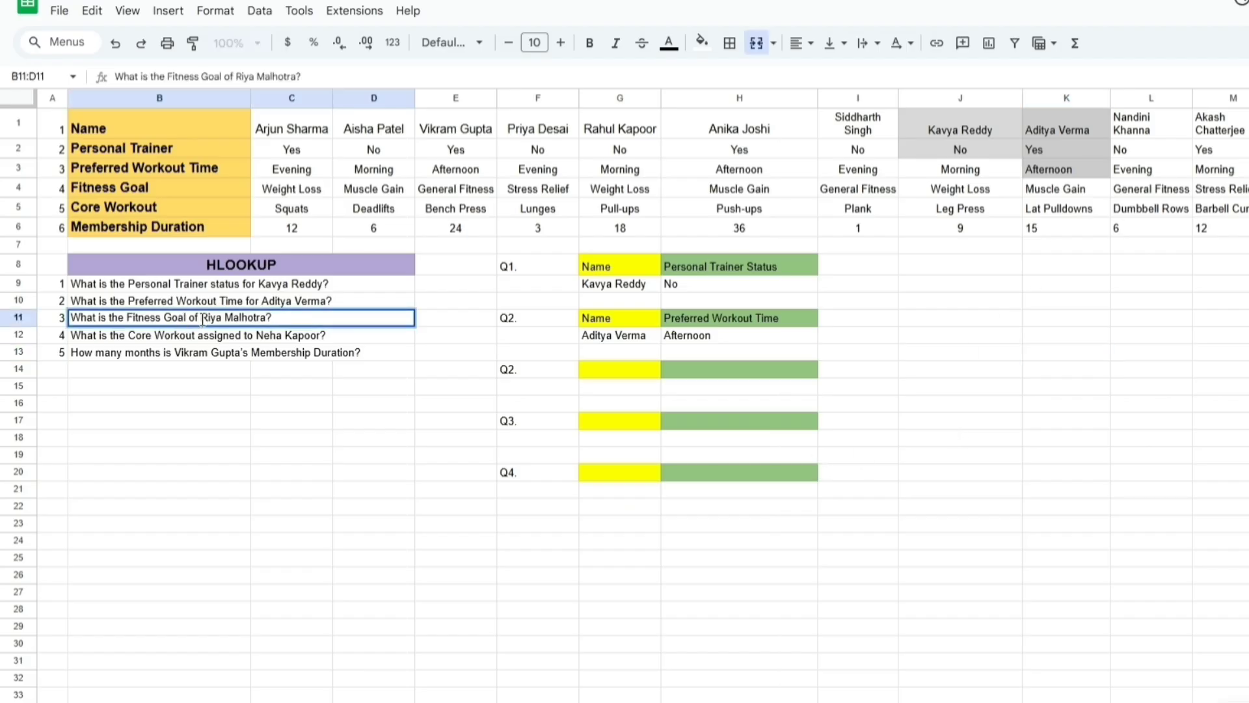
pyautogui.moveTo(201, 319); pyautogui.dragTo(271, 318)
pyautogui.hotkey('ctrl', 'c')
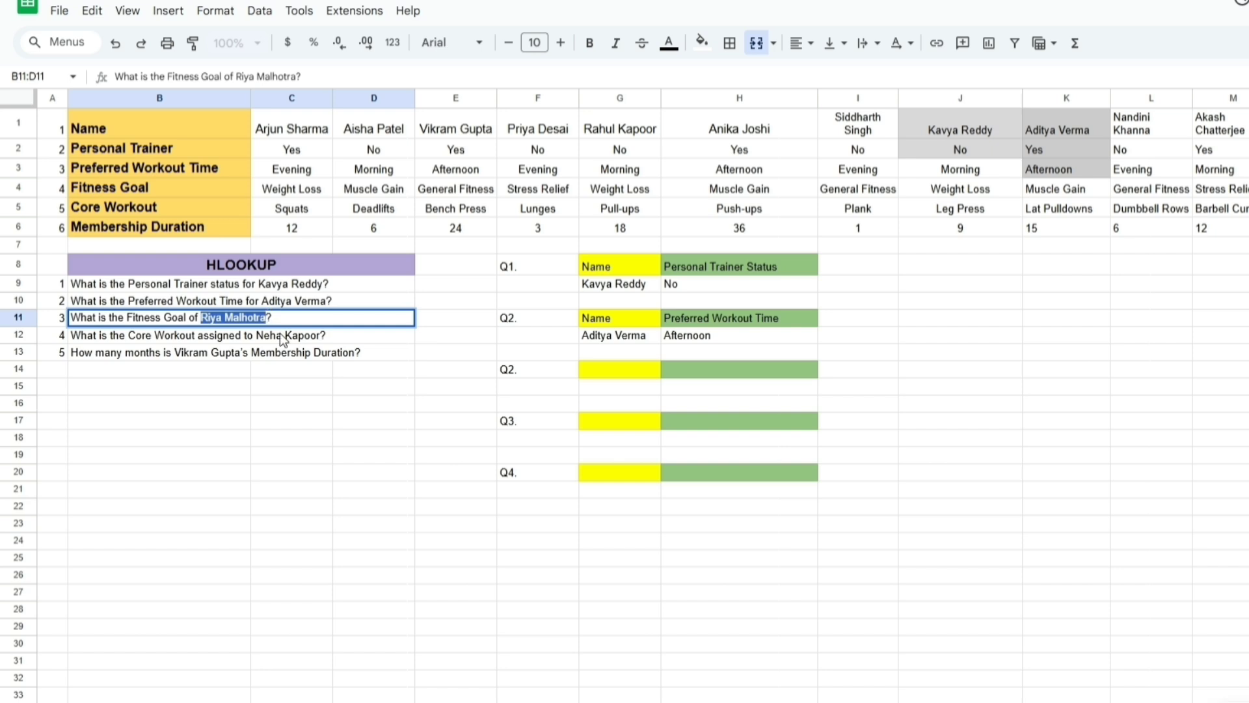
pyautogui.click(352, 489)
pyautogui.click(639, 372)
pyautogui.write('Name')
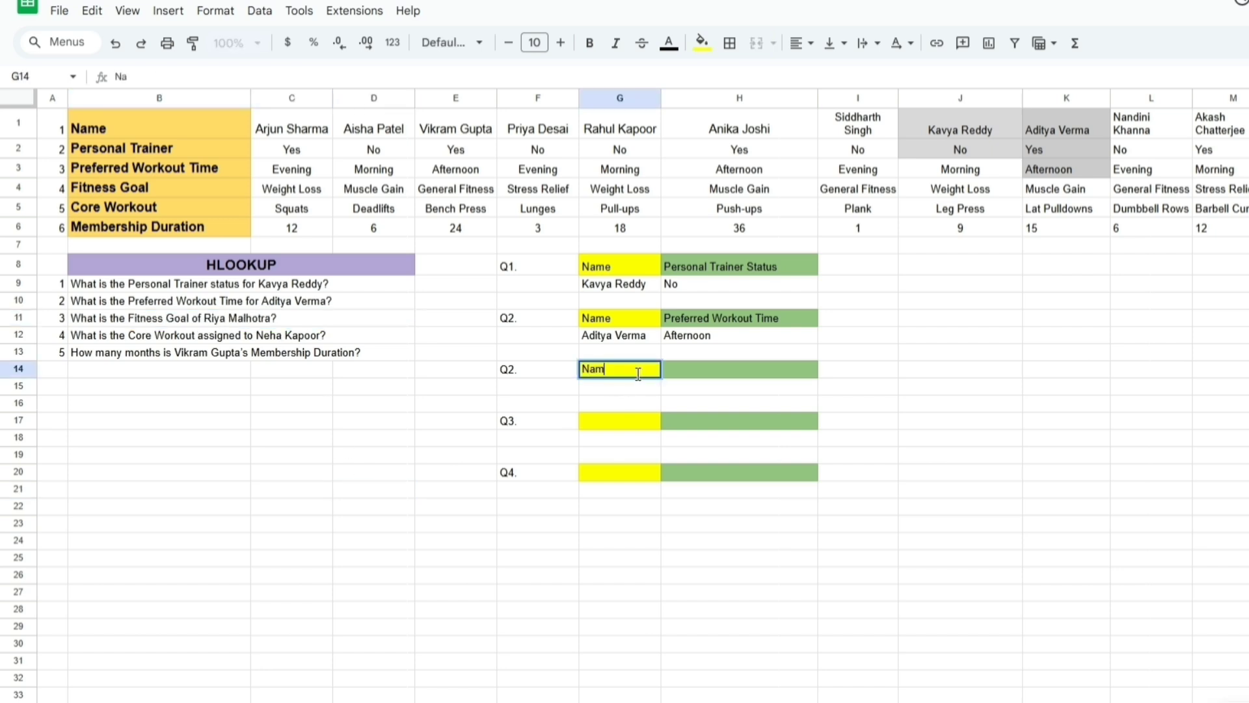
pyautogui.doubleClick(650, 386)
pyautogui.hotkey('ctrl', 'v')
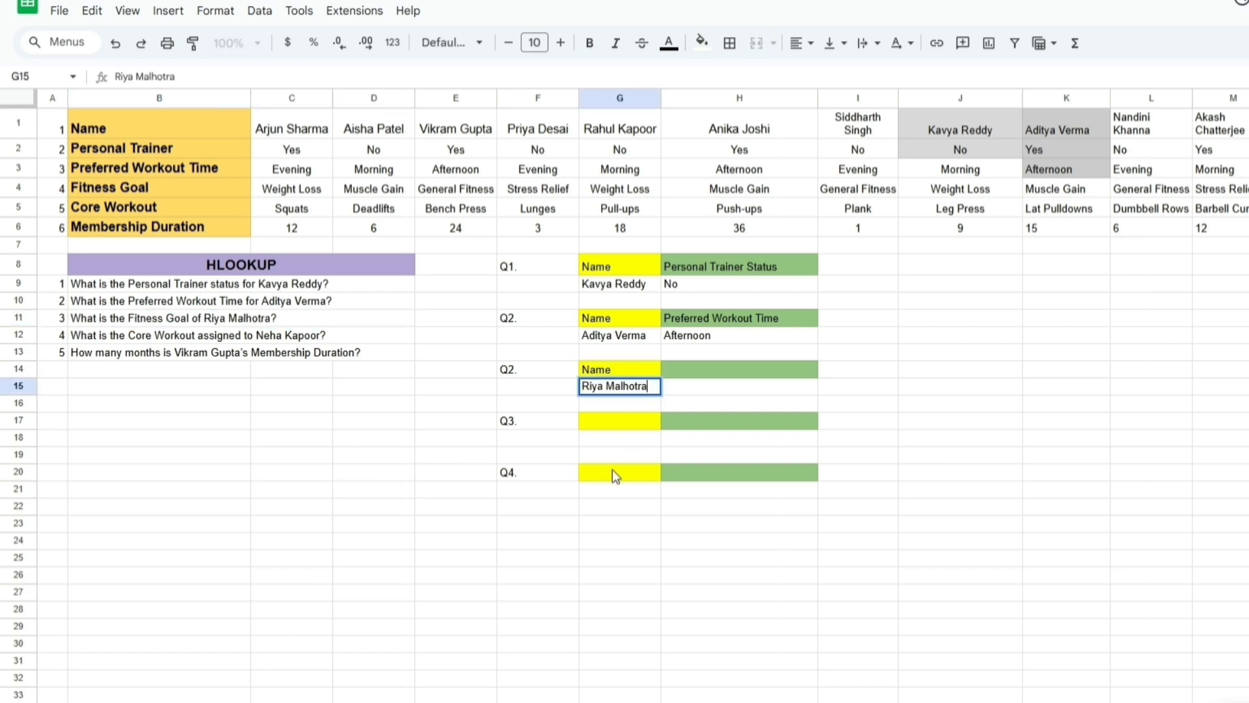
pyautogui.click(561, 557)
# Copy the words Fitness Goal from the third question in B11 into header cell H14
pyautogui.click(696, 370)
pyautogui.doubleClick(130, 318)
pyautogui.moveTo(129, 318); pyautogui.dragTo(191, 318)
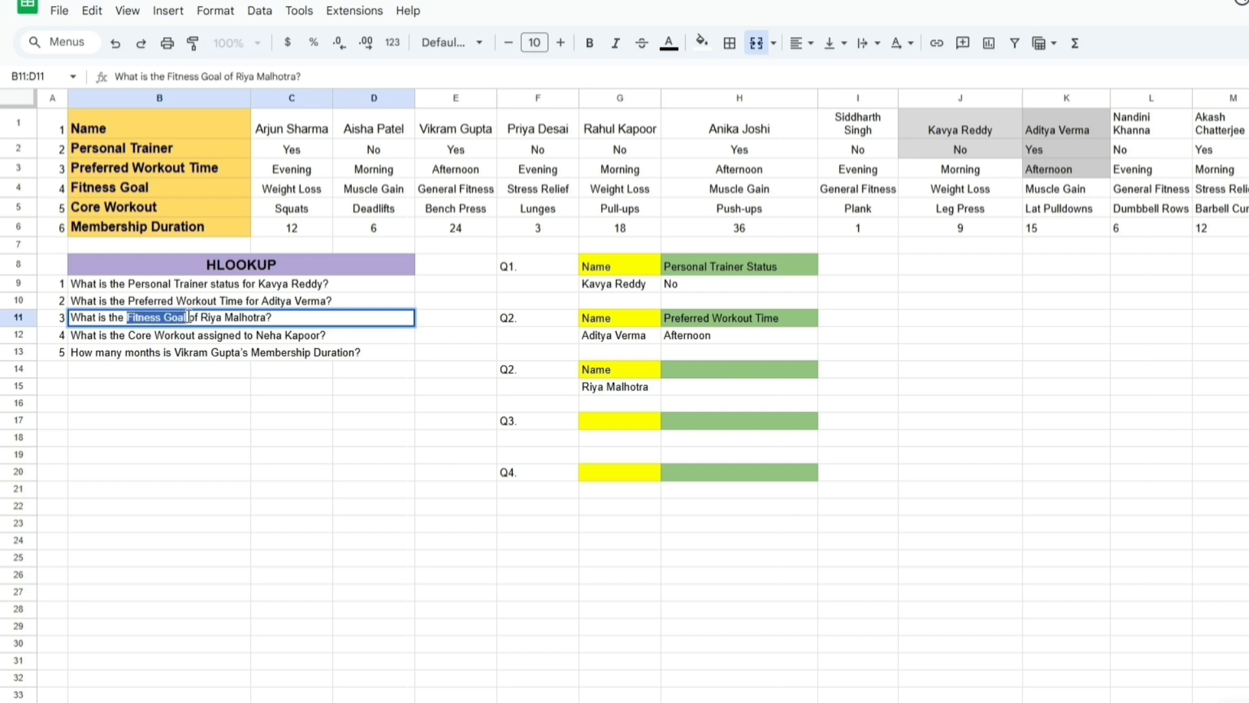
pyautogui.hotkey('ctrl', 'c')
pyautogui.click(225, 438)
pyautogui.doubleClick(774, 370)
pyautogui.hotkey('ctrl', 'v')
# Enter =HLOOKUP(G15,B1:U6,4,FALSE) in H15 to look up the member's fitness goal
pyautogui.click(740, 391)
pyautogui.write('=')
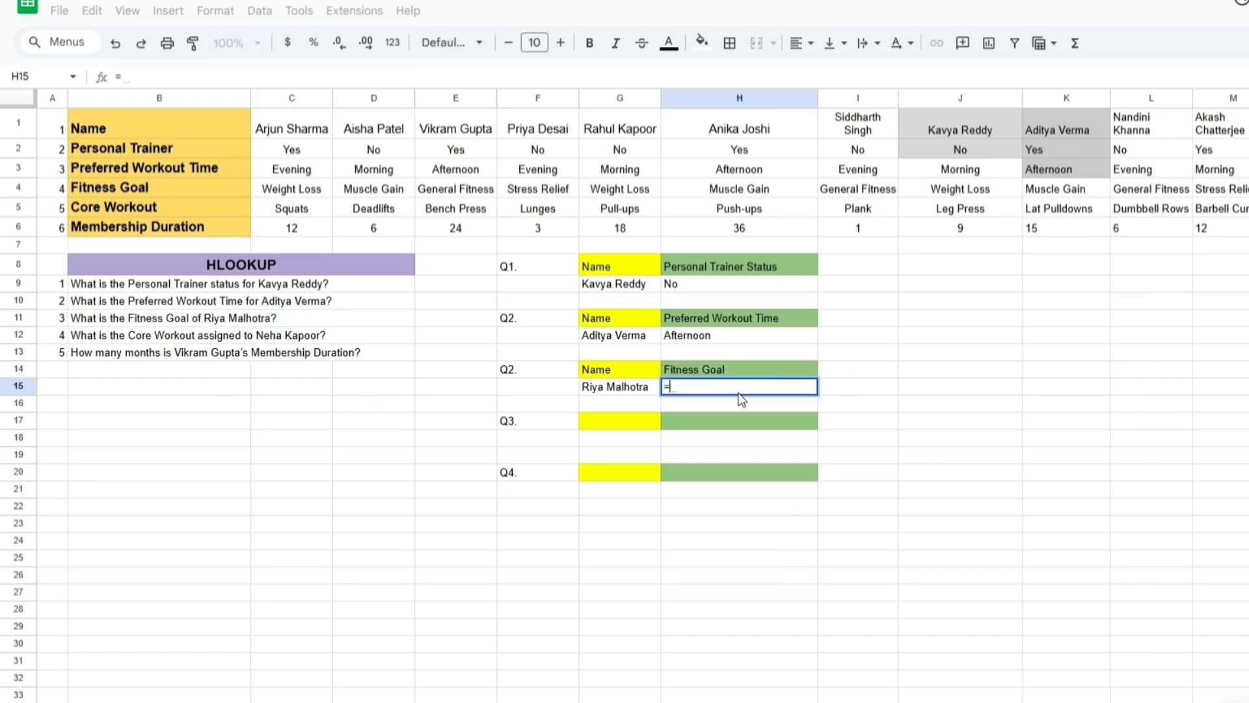
pyautogui.write('HLOOKUP(')
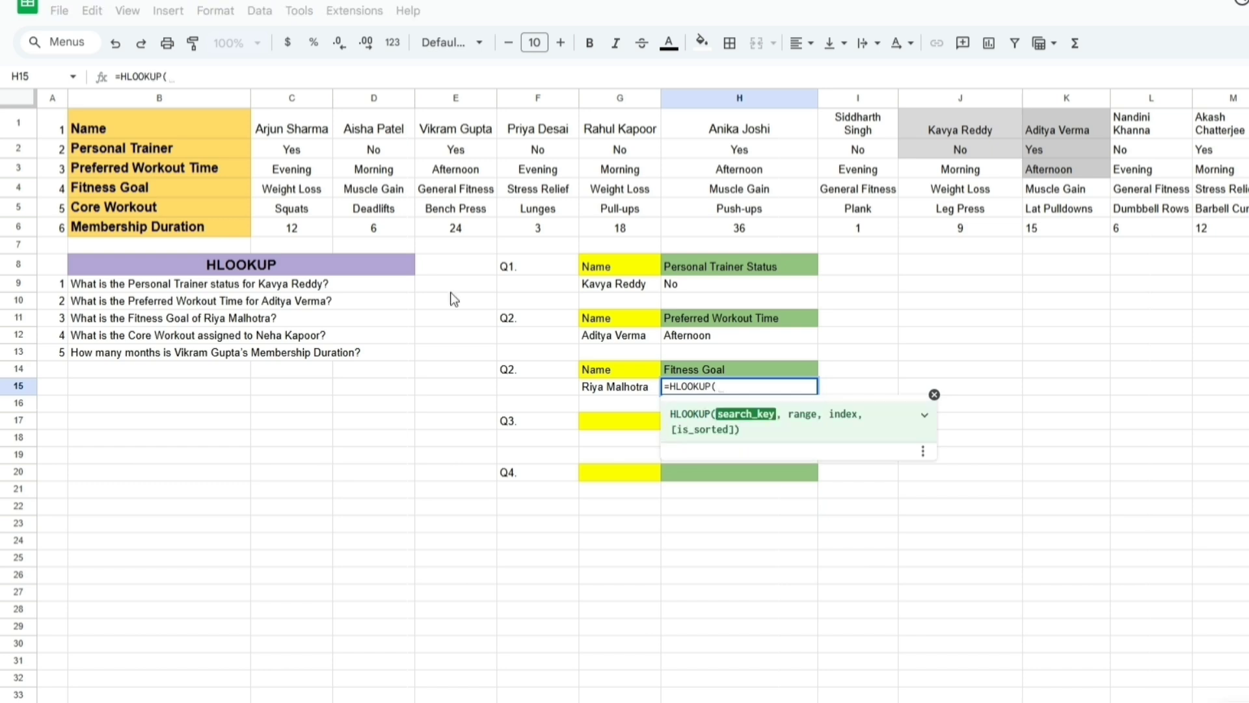
pyautogui.click(596, 389)
pyautogui.write(',')
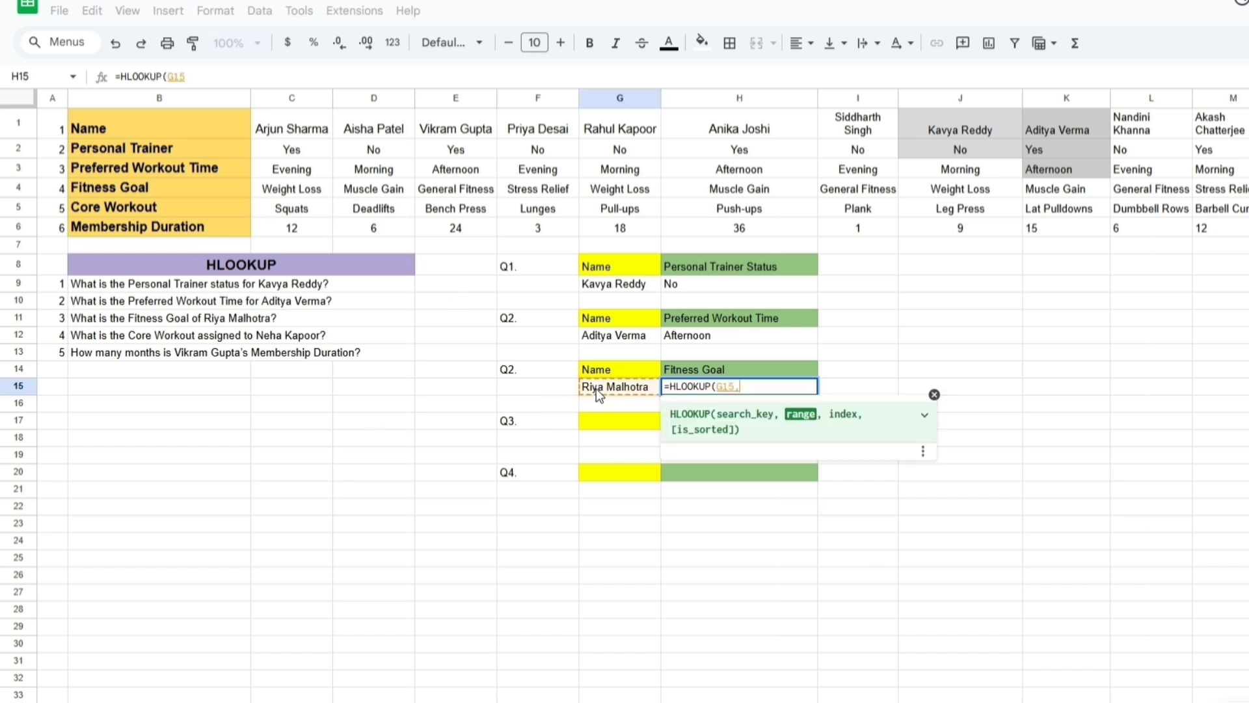
pyautogui.click(160, 115)
pyautogui.hotkey('ctrl', 'shift', 'Down')
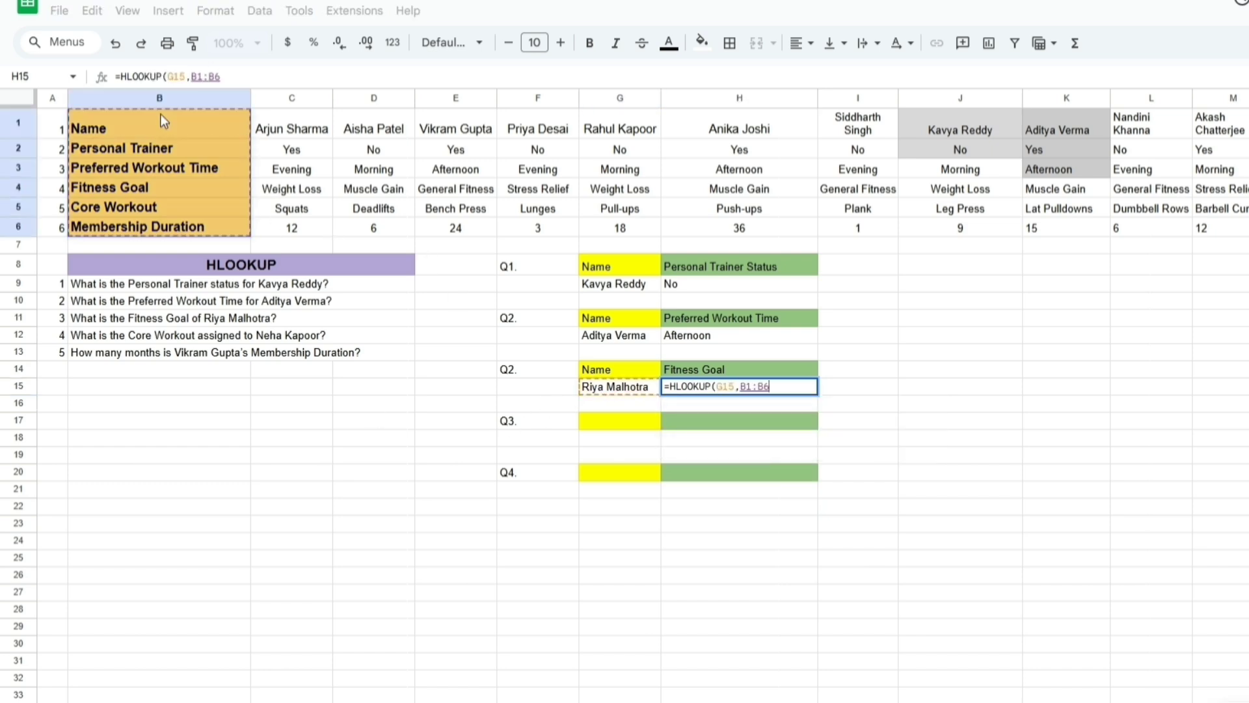
pyautogui.hotkey('ctrl', 'shift', 'Right')
pyautogui.write(',4,FALS')
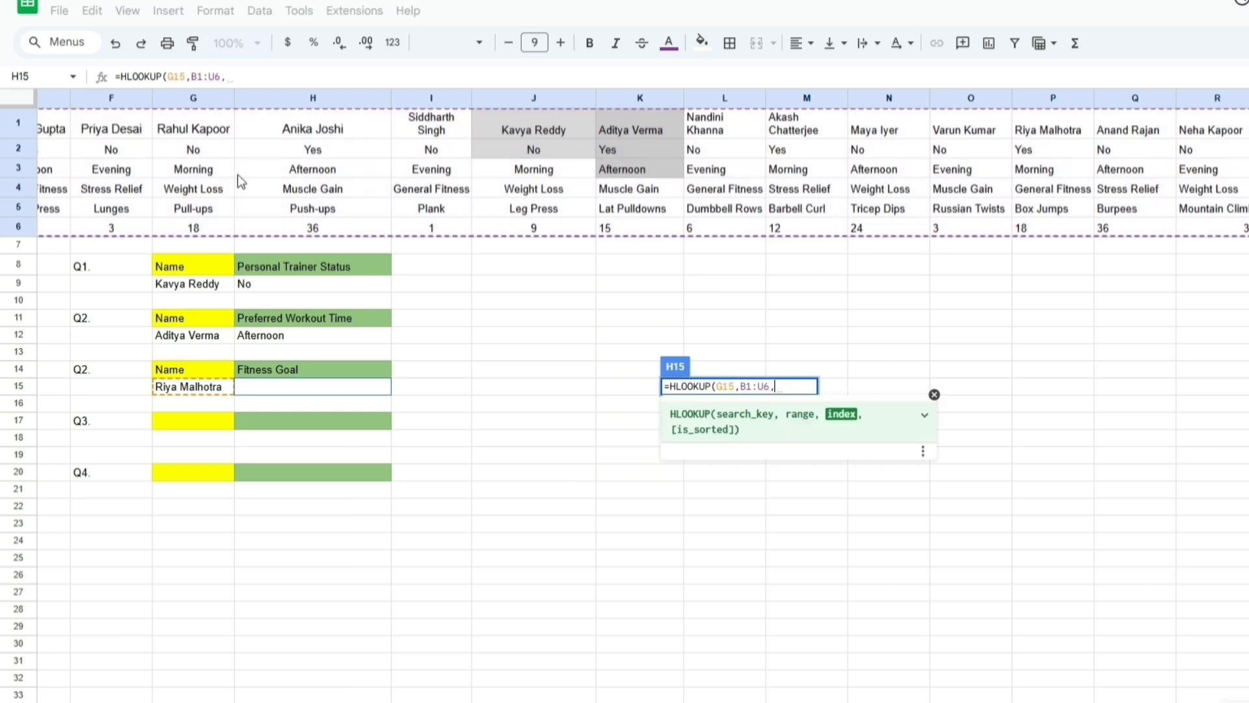
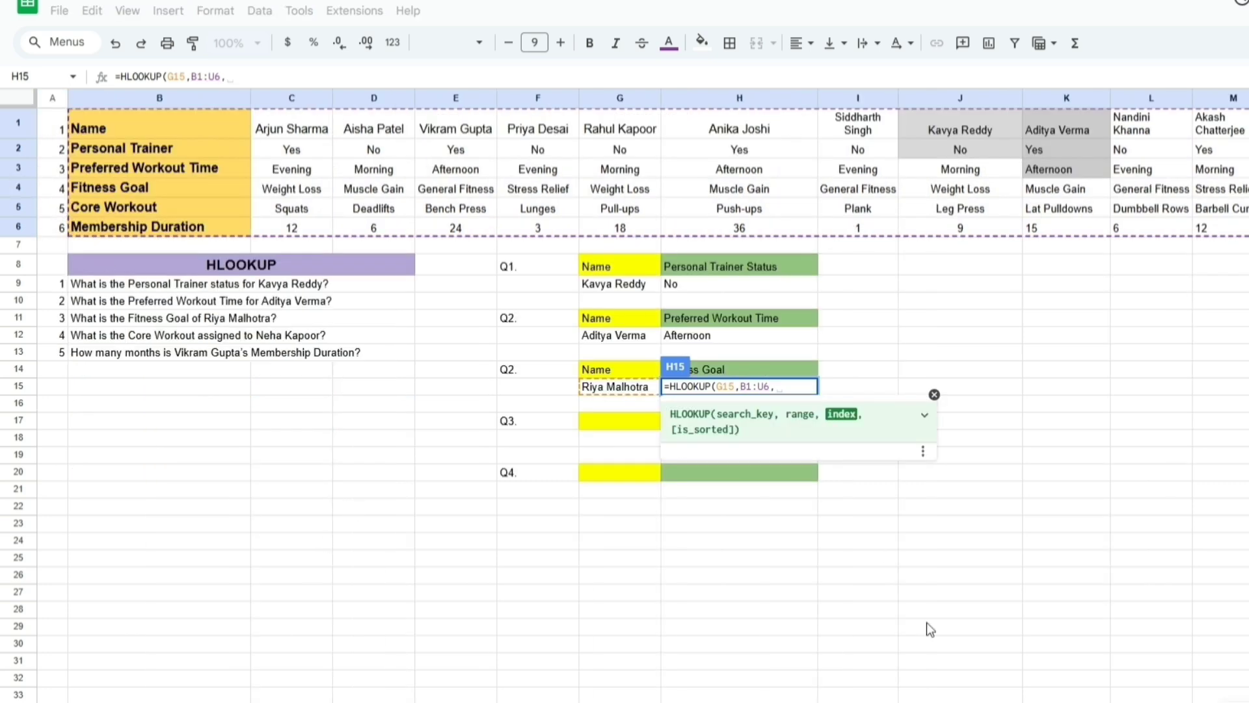
pyautogui.write('4,')
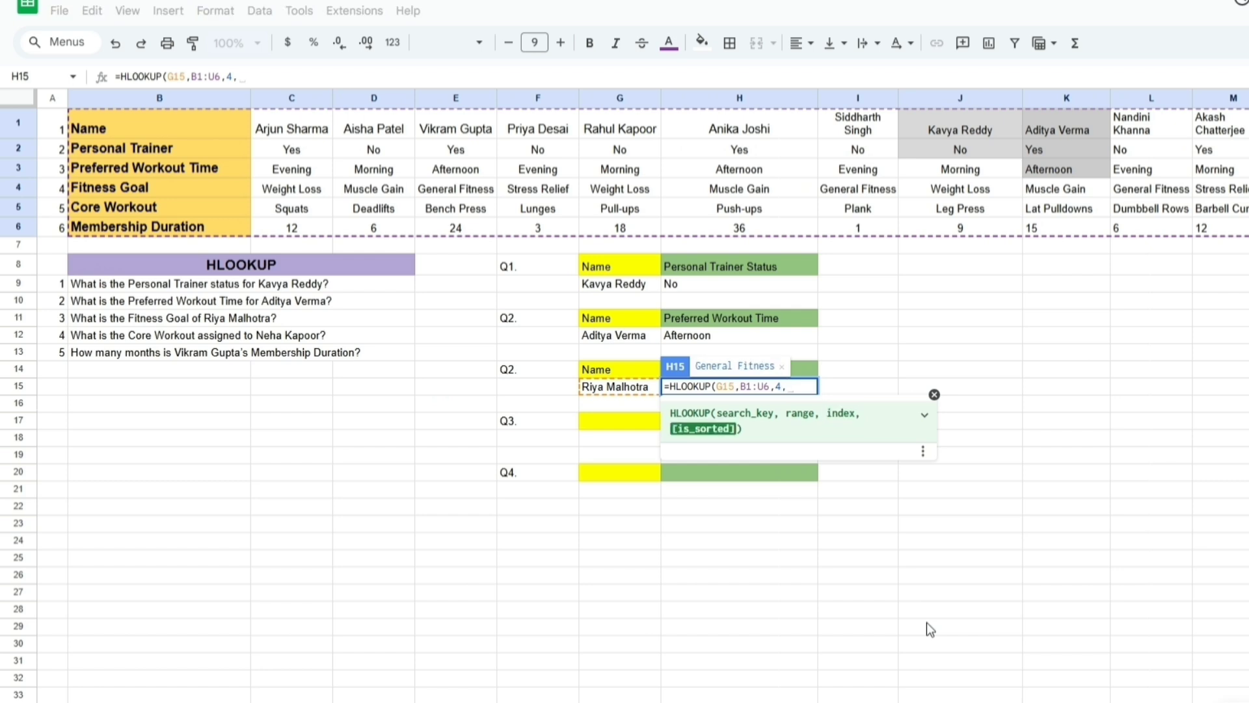
pyautogui.write('FALS')
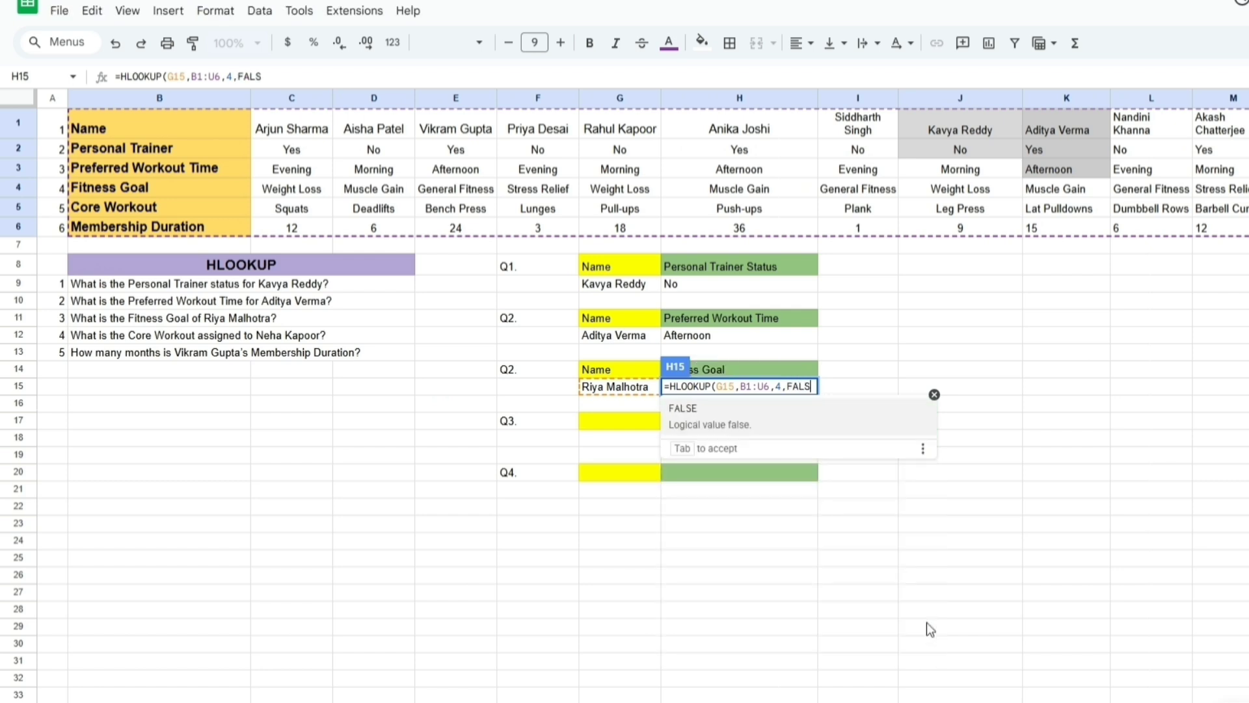
pyautogui.press('Tab')
pyautogui.write(')')
pyautogui.press('Return')
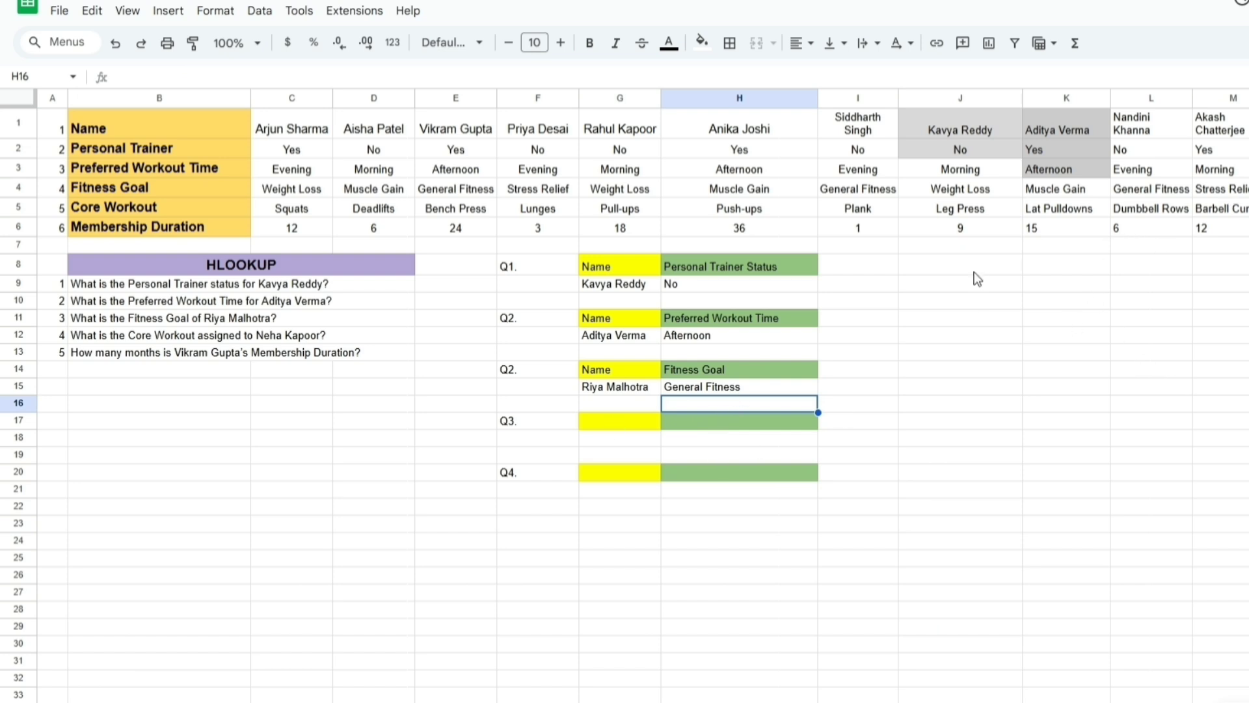
# Shade the third member's cells P1:P4, from name to fitness goal, light blue
pyautogui.click(1174, 307)
pyautogui.press('Right')
pyautogui.press('Right')
pyautogui.press('Right')
pyautogui.press('Right')
pyautogui.press('Right')
pyautogui.press('Right')
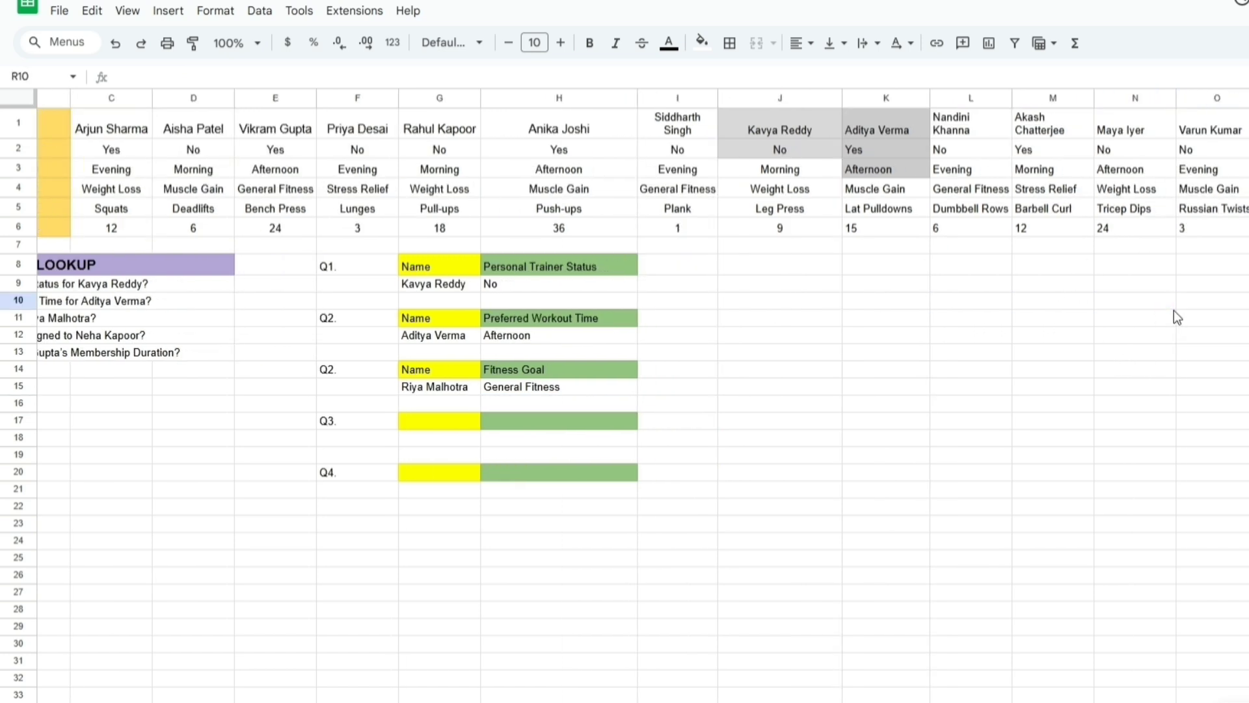
pyautogui.press('Right')
pyautogui.press('Right')
pyautogui.press('Right')
pyautogui.press('Right')
pyautogui.press('Right')
pyautogui.press('Right')
pyautogui.click(809, 130)
pyautogui.hotkey('shift', 'Down')
pyautogui.hotkey('shift', 'Down')
pyautogui.hotkey('shift', 'Down')
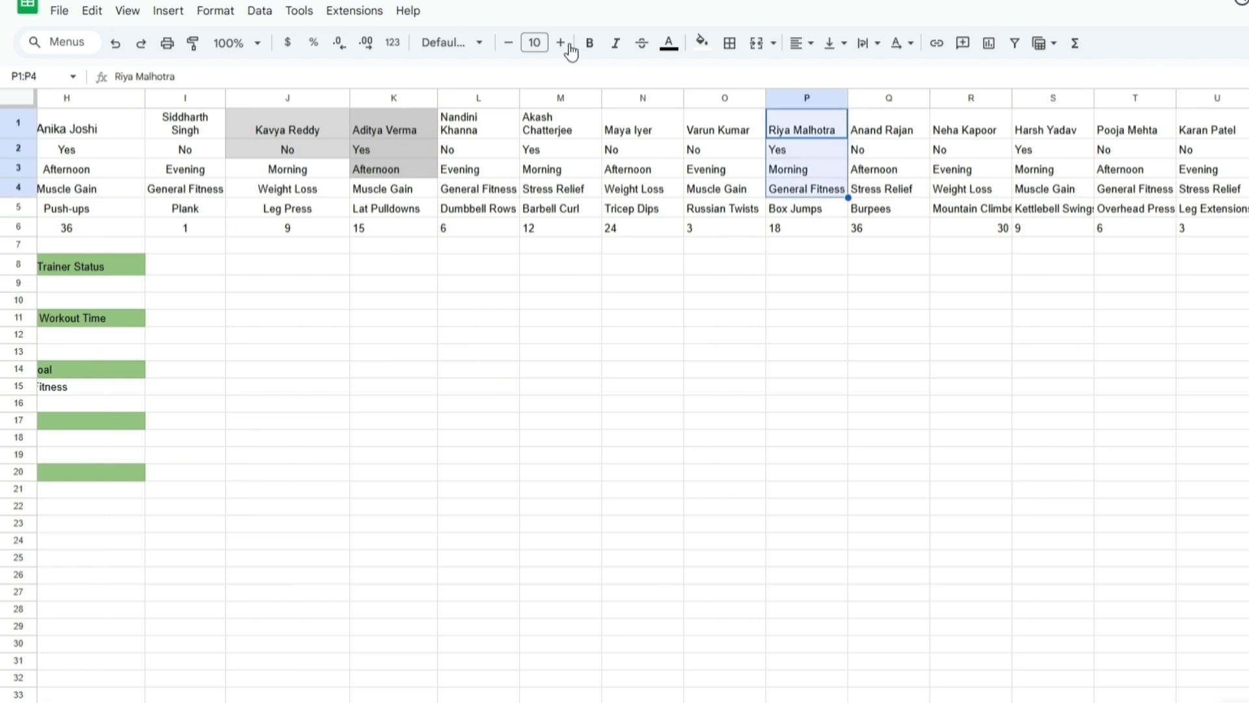
pyautogui.click(702, 42)
pyautogui.click(817, 195)
# Enter the Q4 headers Name in G17 and Core Workout in H17, and the fourth question's member name in G18
pyautogui.hscroll(-5, 748, 442)
pyautogui.click(622, 425)
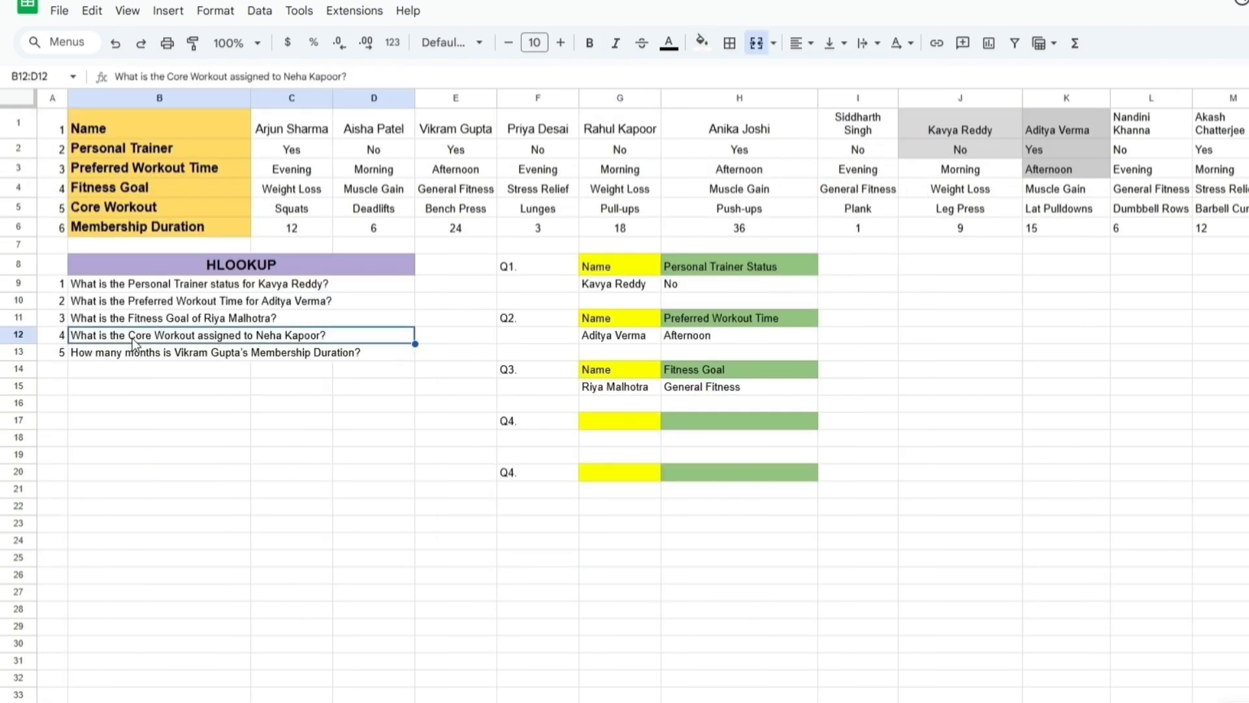
pyautogui.click(630, 419)
pyautogui.write('Name')
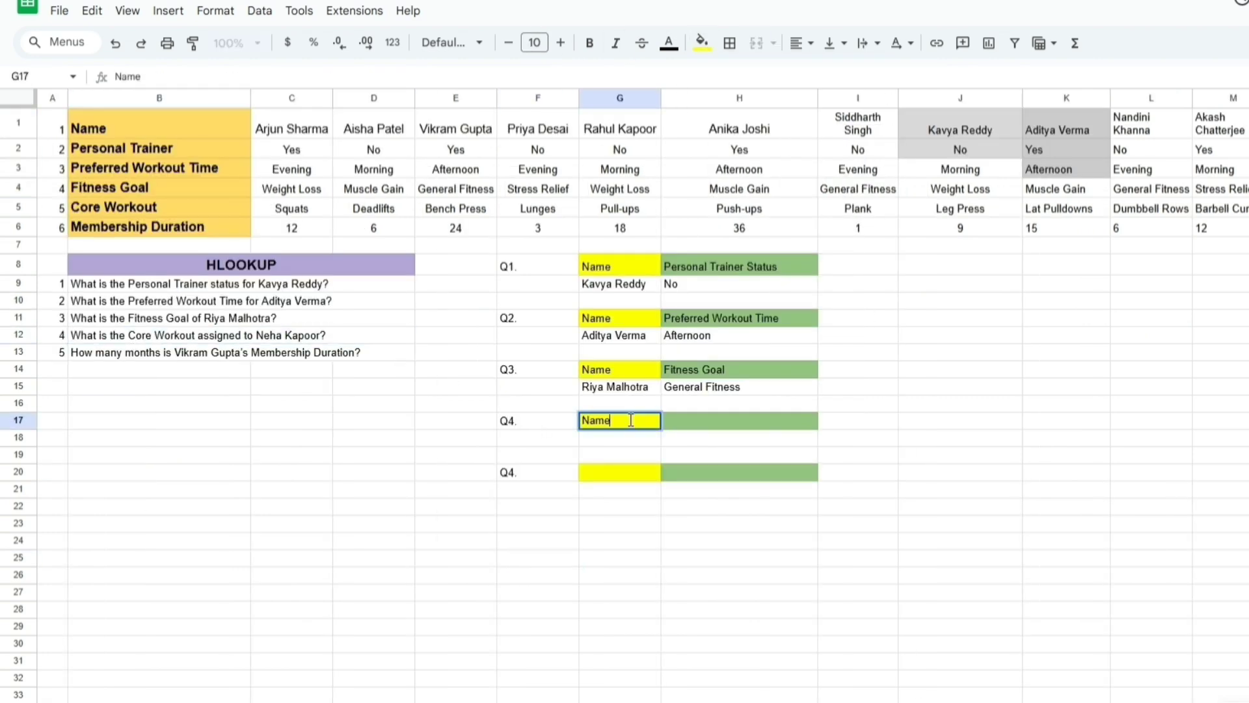
pyautogui.press('Tab')
pyautogui.write('Core Workout')
pyautogui.press('Return')
pyautogui.doubleClick(635, 439)
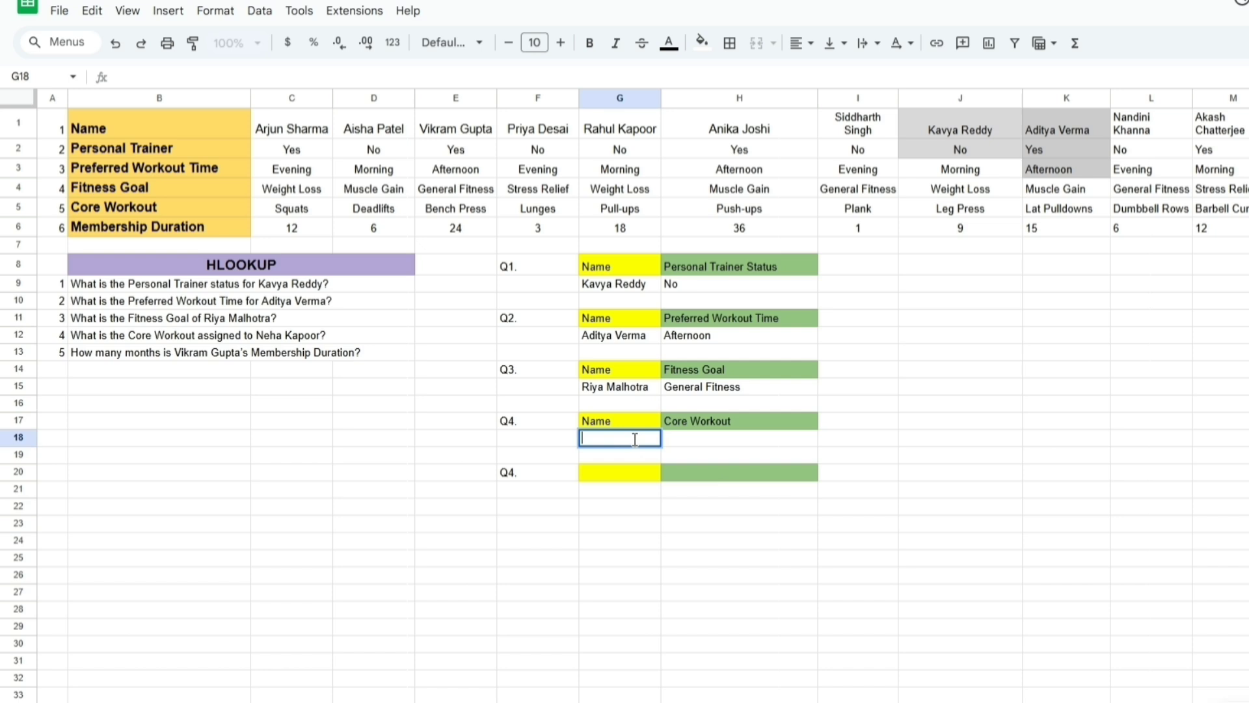
pyautogui.write('Neha Kapoor')
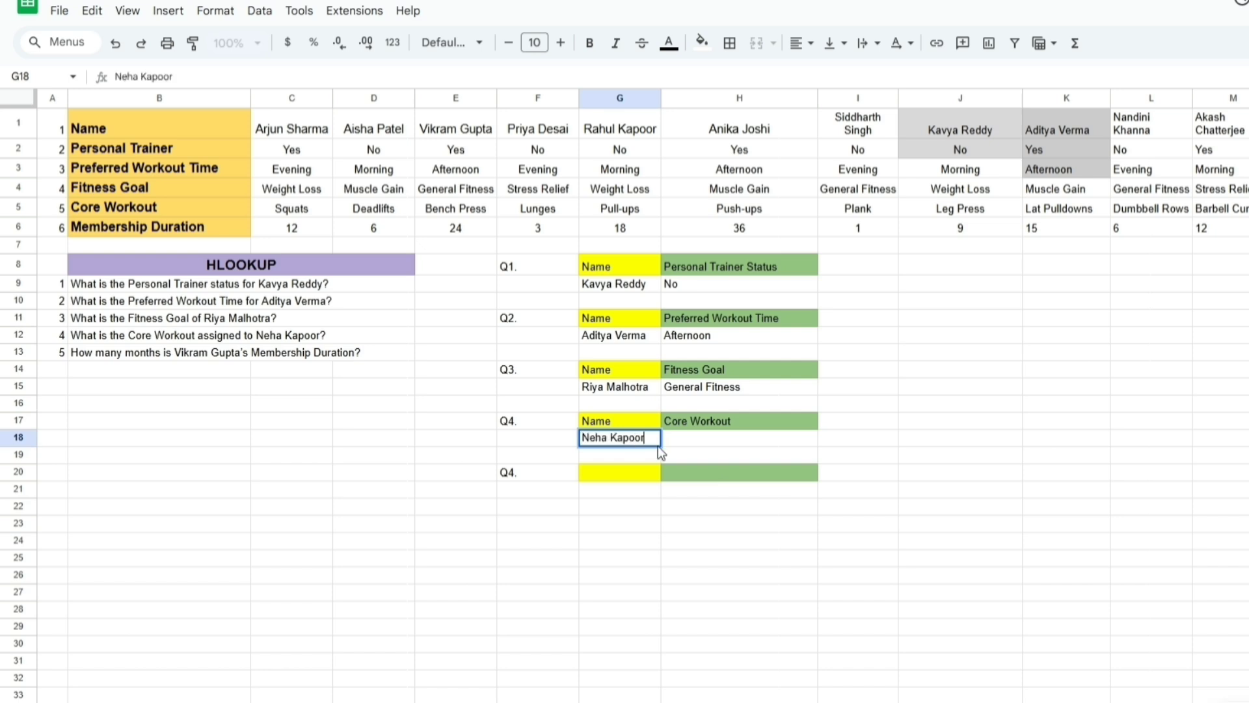
# Enter =HLOOKUP(G18,B1:U6,5, FALSE) in H18 to look up the member's core workout
pyautogui.click(722, 441)
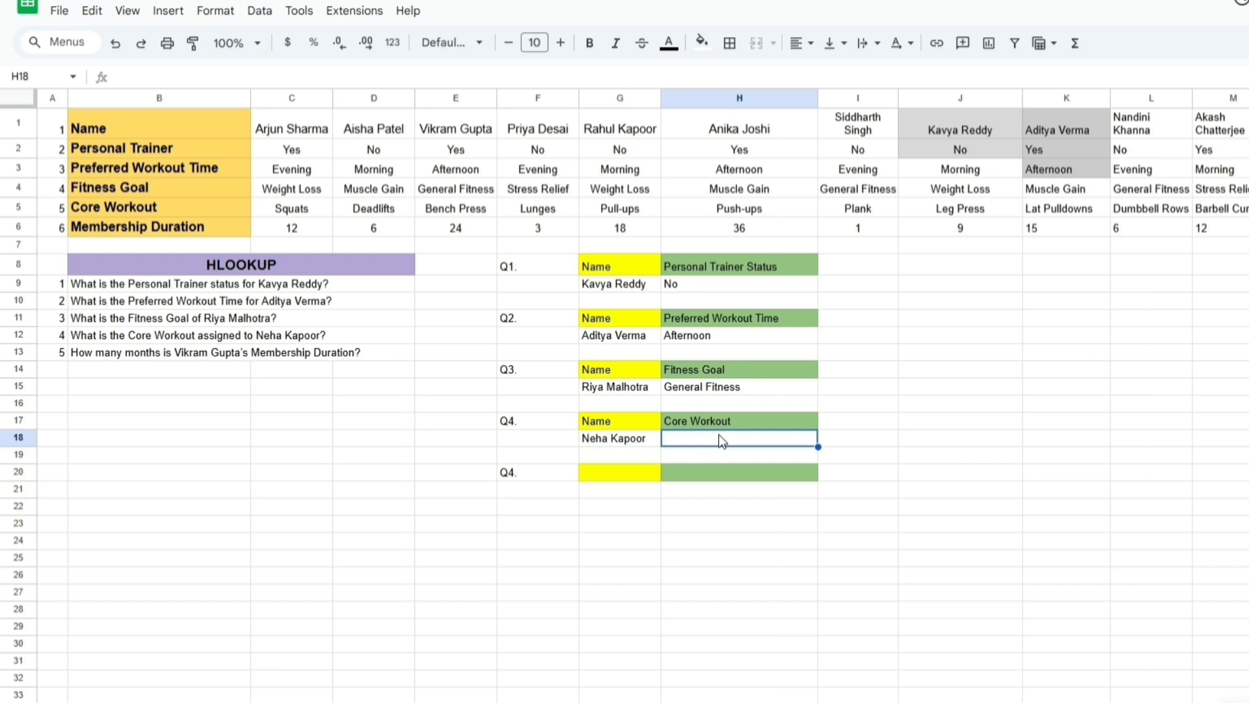
pyautogui.write('=HLOOKUP(')
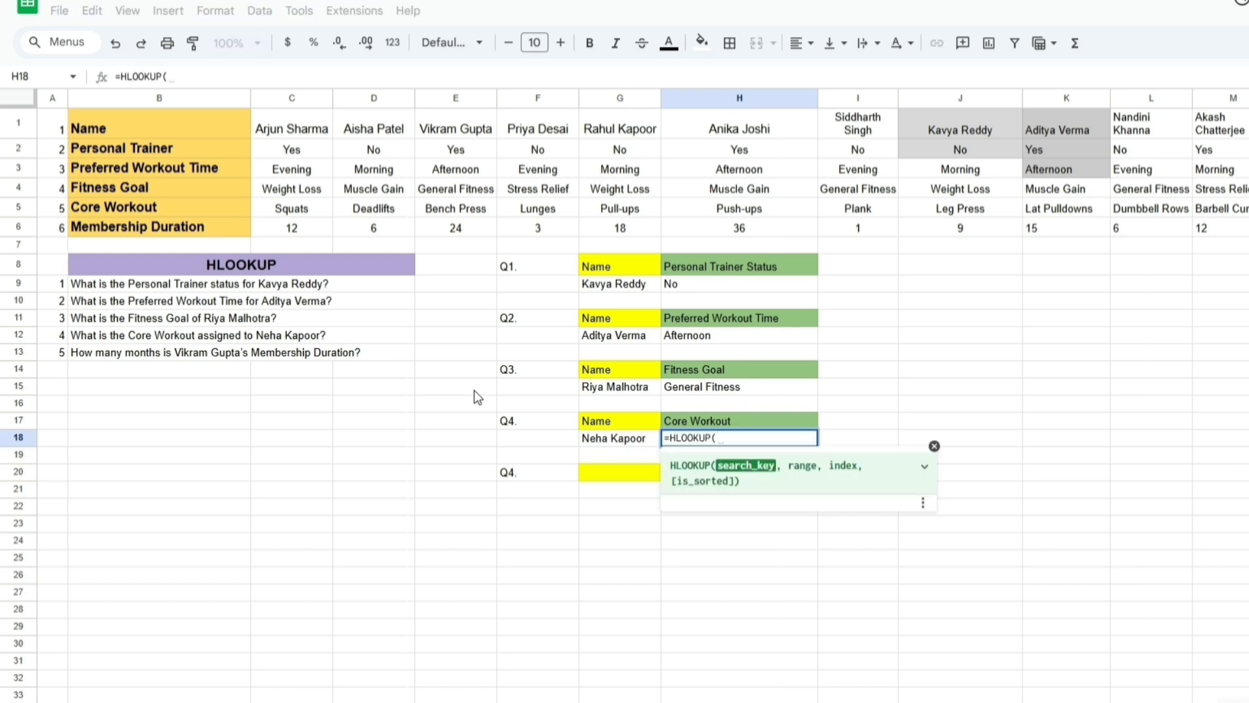
pyautogui.click(633, 444)
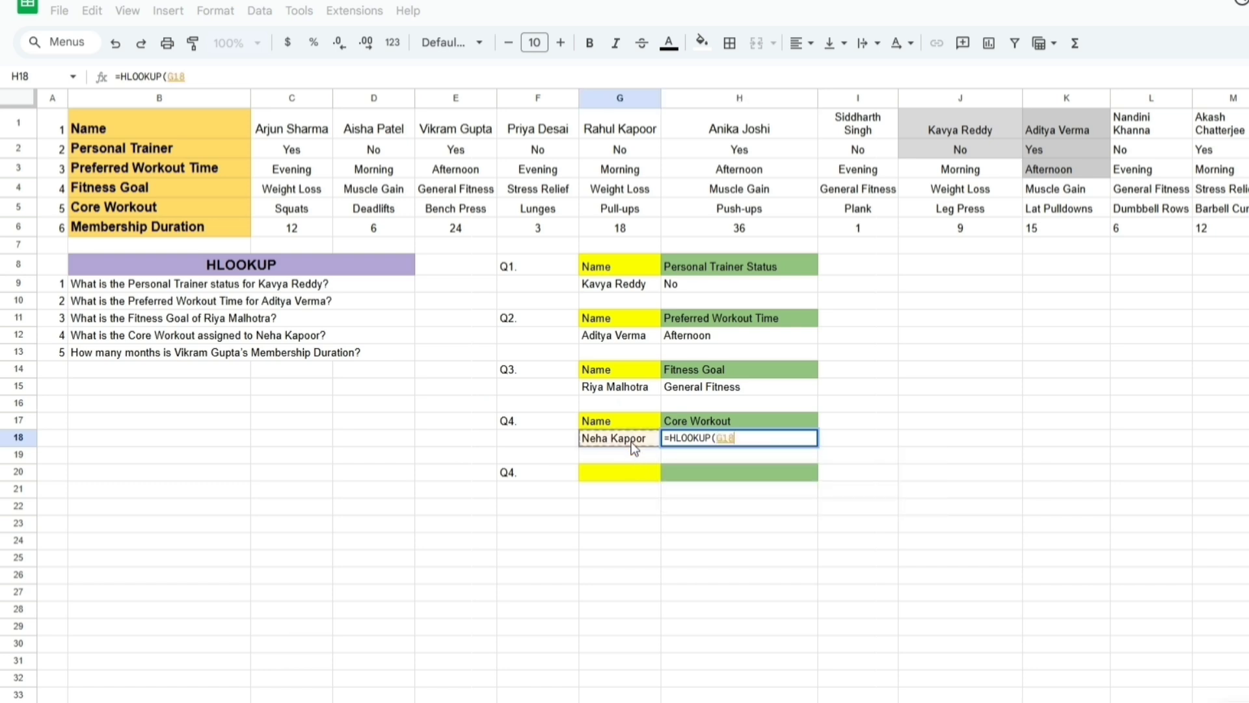
pyautogui.write(',')
pyautogui.click(166, 130)
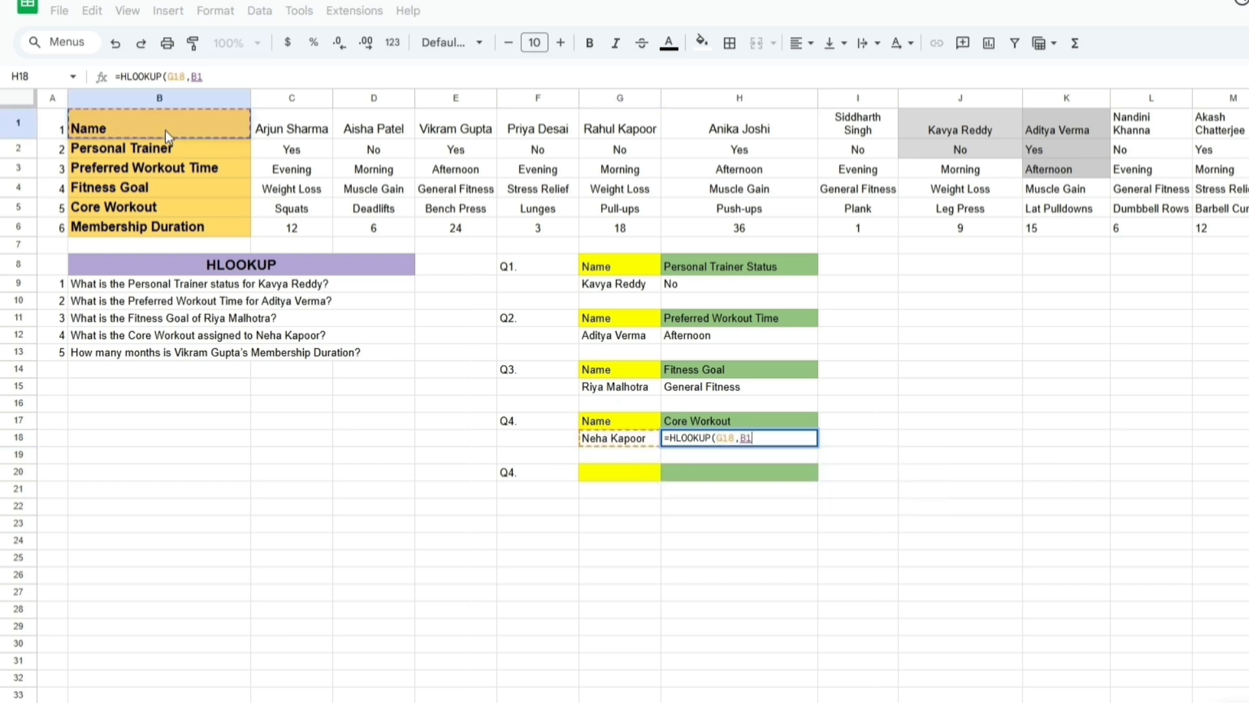
pyautogui.hotkey('ctrl', 'shift', 'Down')
pyautogui.hotkey('ctrl', 'shift', 'Right')
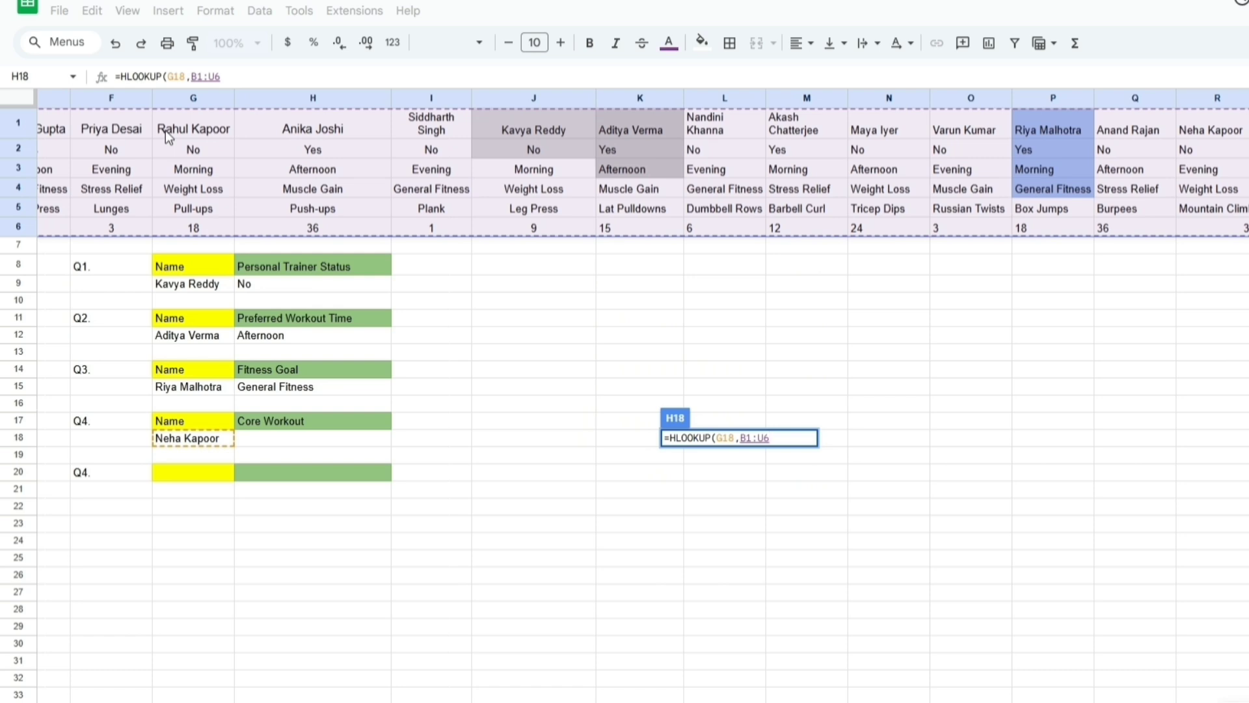
pyautogui.write(',')
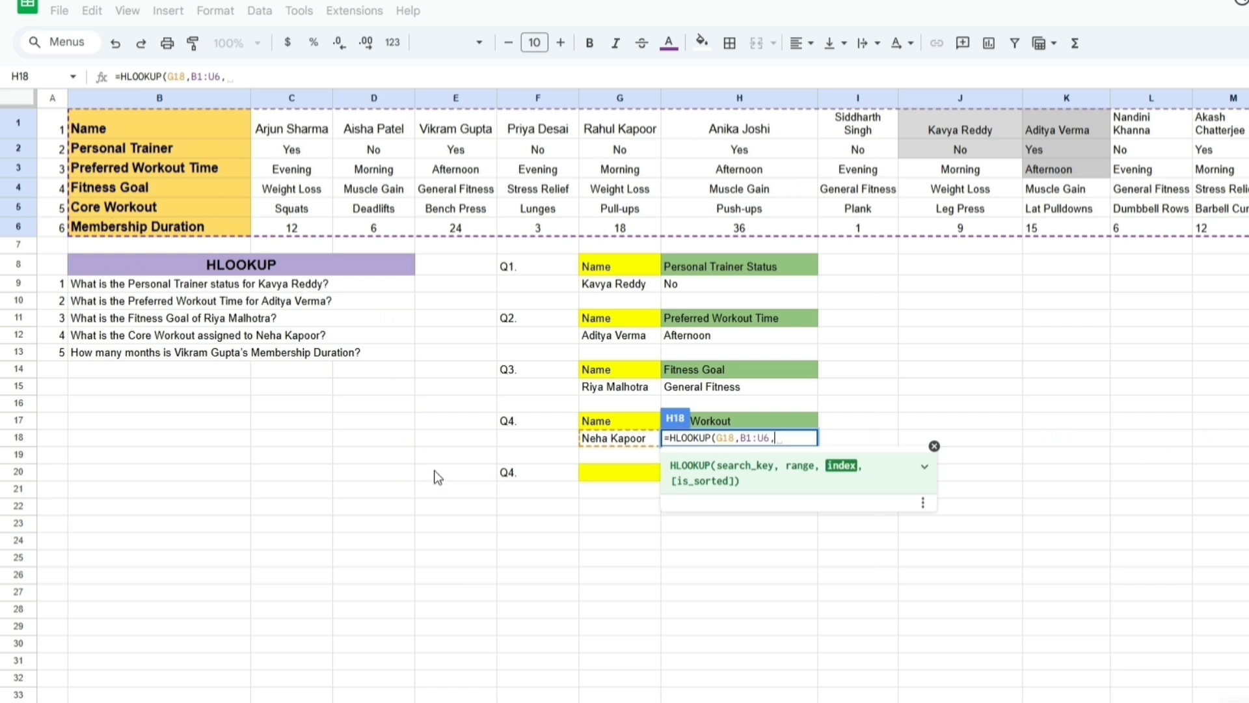
pyautogui.write('5, ')
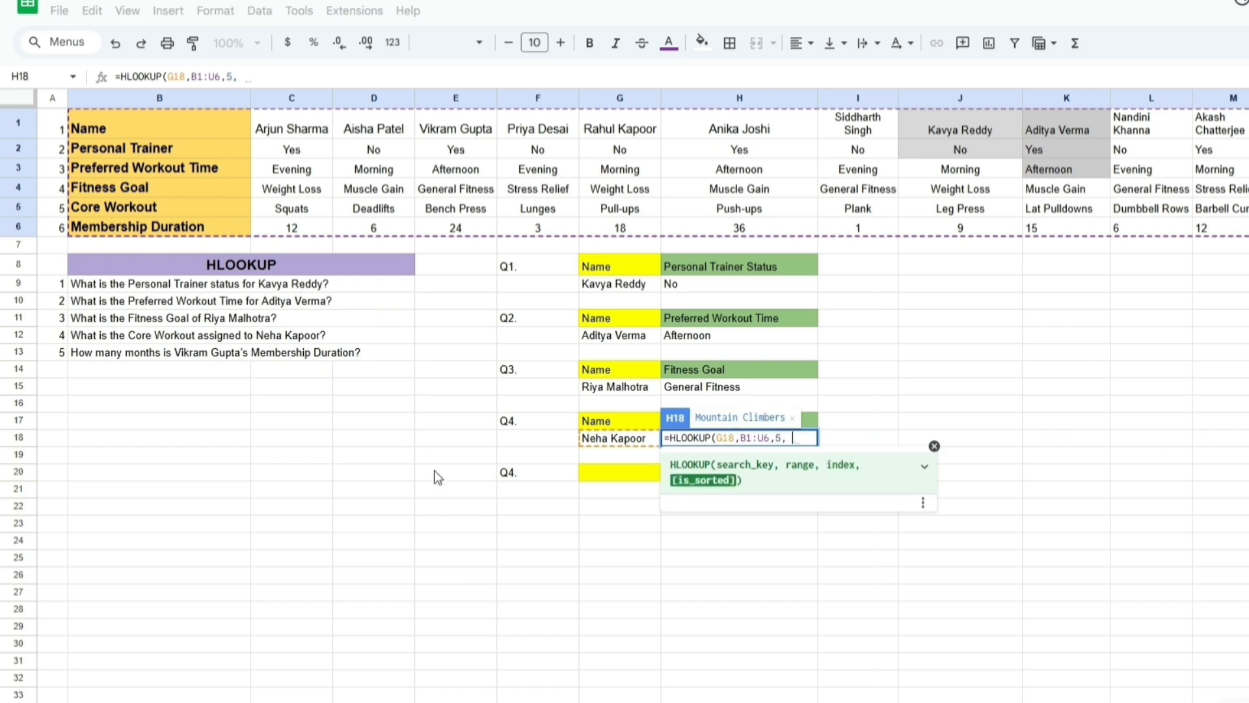
pyautogui.write('FALSE')
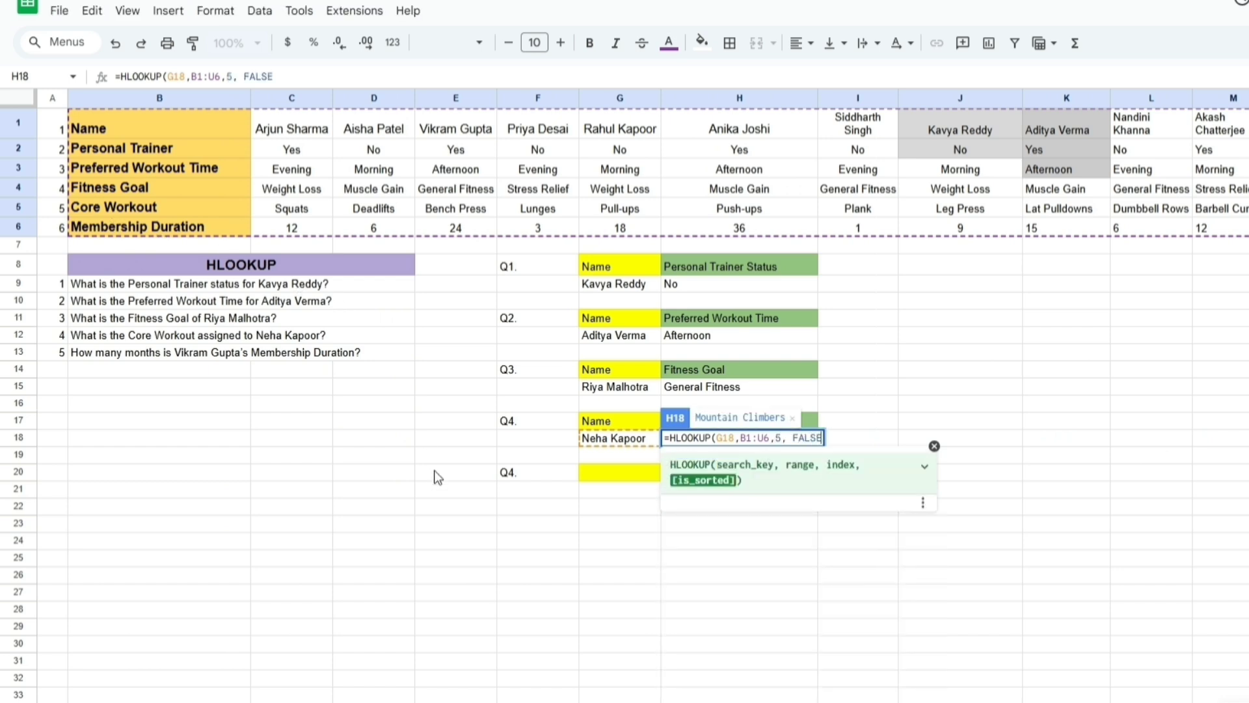
pyautogui.write(')')
pyautogui.press('Return')
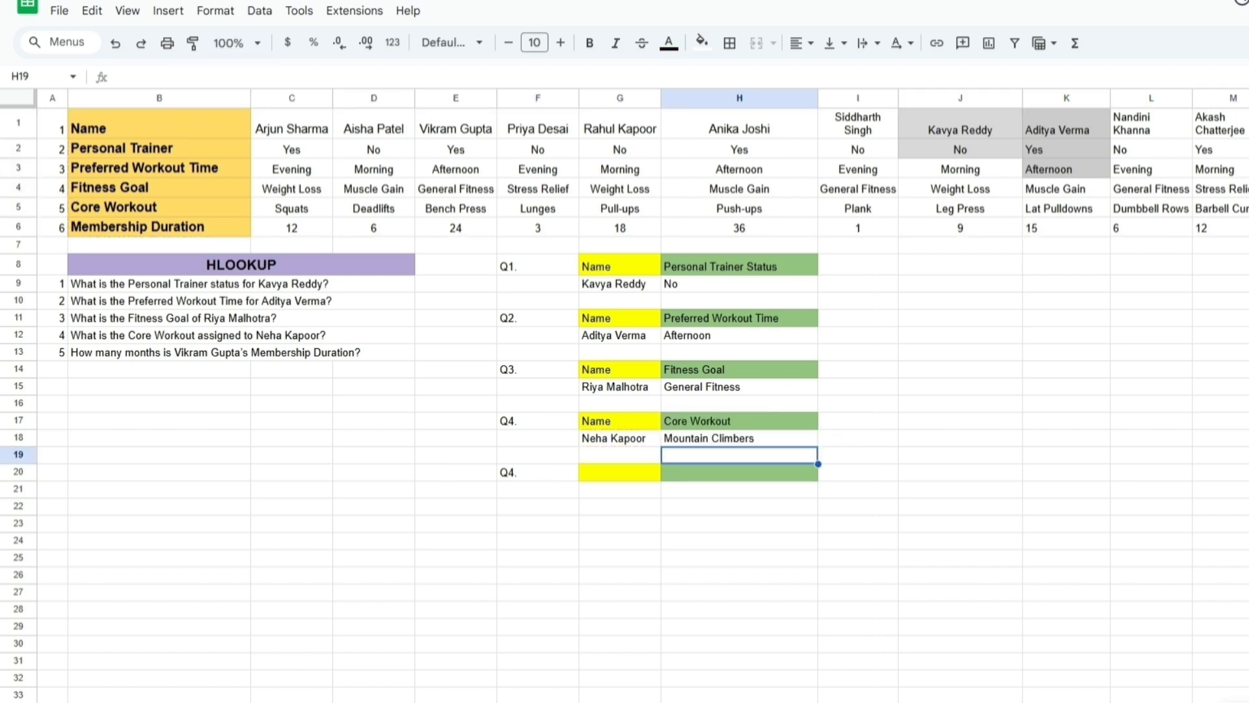
# Shade the fourth member's cells R1:R5, from name to core workout, light yellow
pyautogui.click(1235, 376)
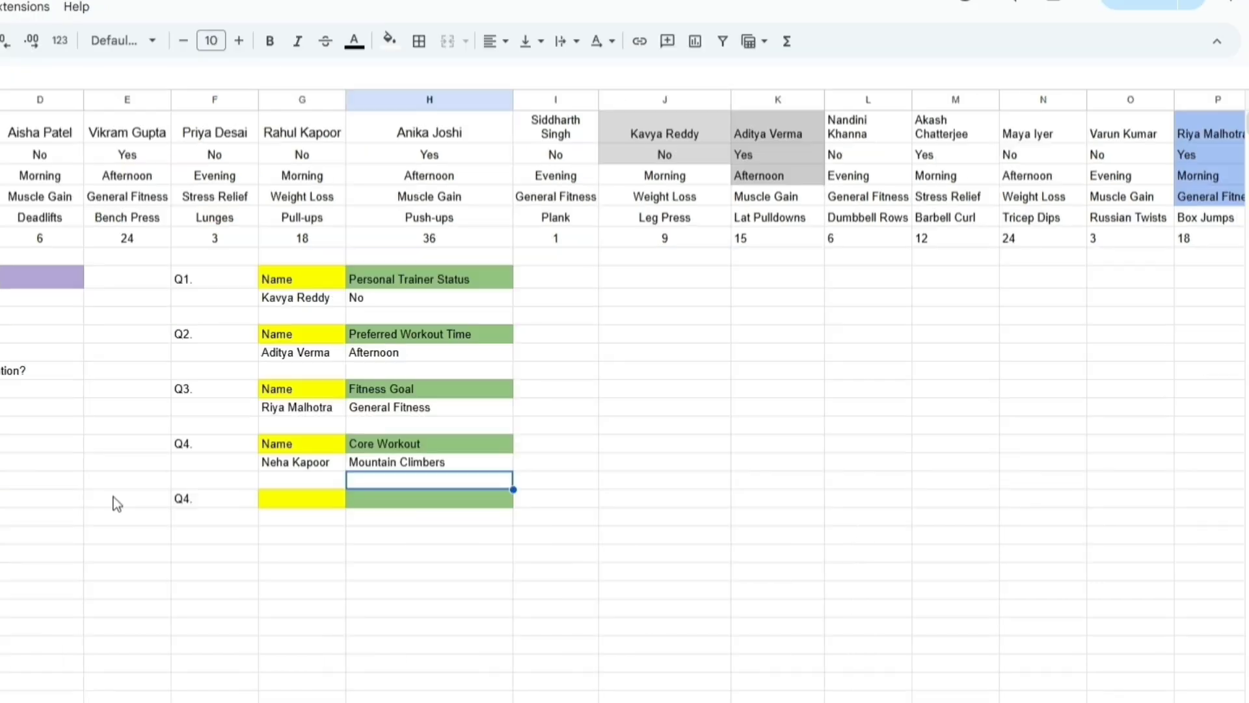
pyautogui.click(1235, 376)
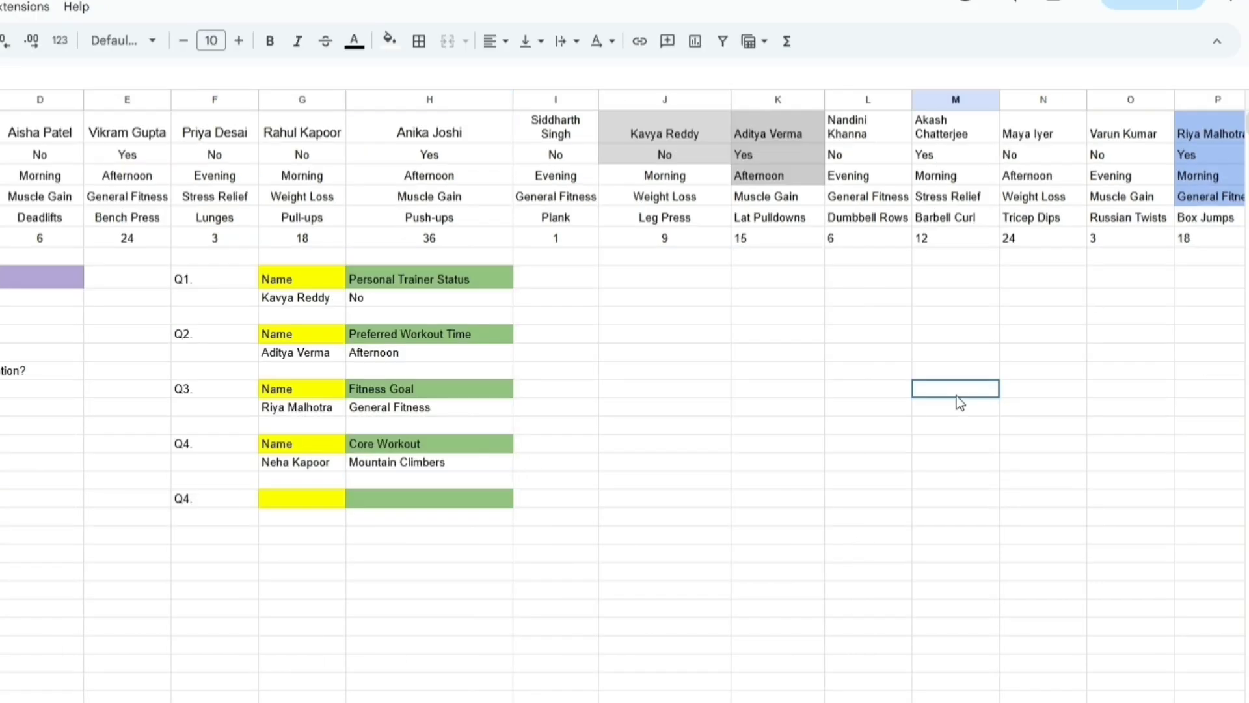
pyautogui.press('Right')
pyautogui.press('Right')
pyautogui.press('Right')
pyautogui.press('Right')
pyautogui.press('Right')
pyautogui.press('Right')
pyautogui.press('Right')
pyautogui.click(1006, 136)
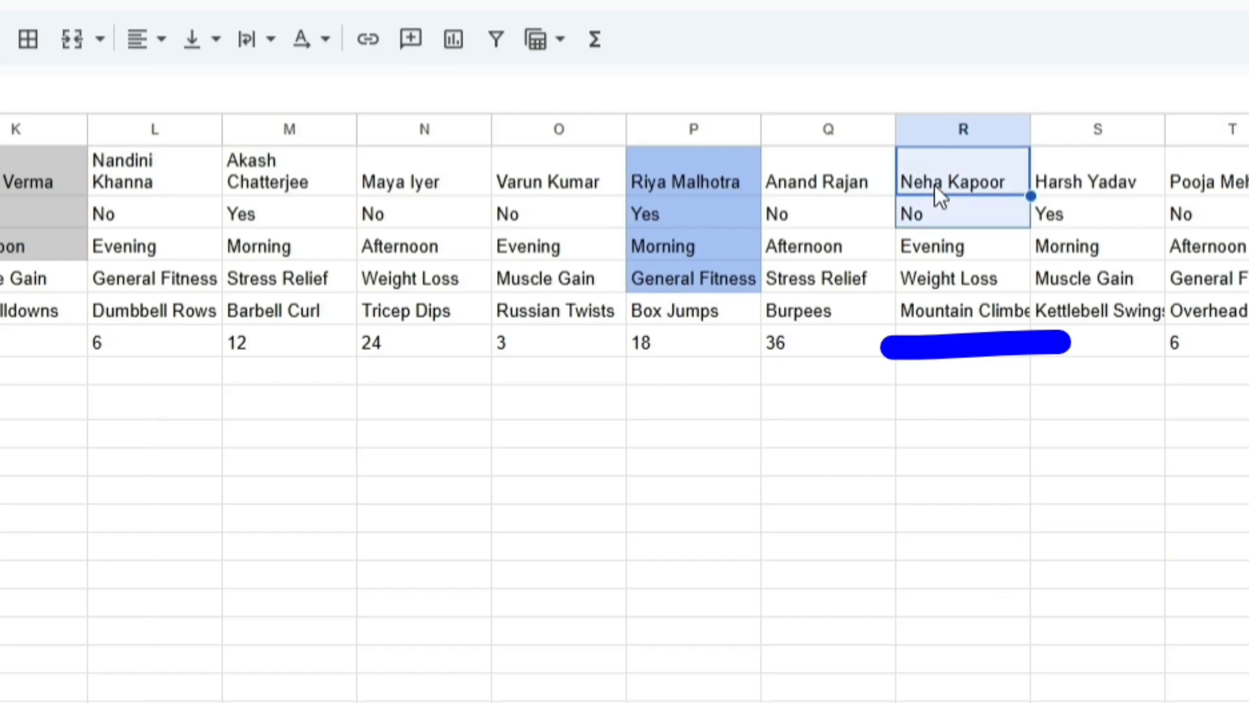
pyautogui.hotkey('shift', 'Down')
pyautogui.hotkey('shift', 'Down')
pyautogui.hotkey('shift', 'Down')
pyautogui.click(5, 39)
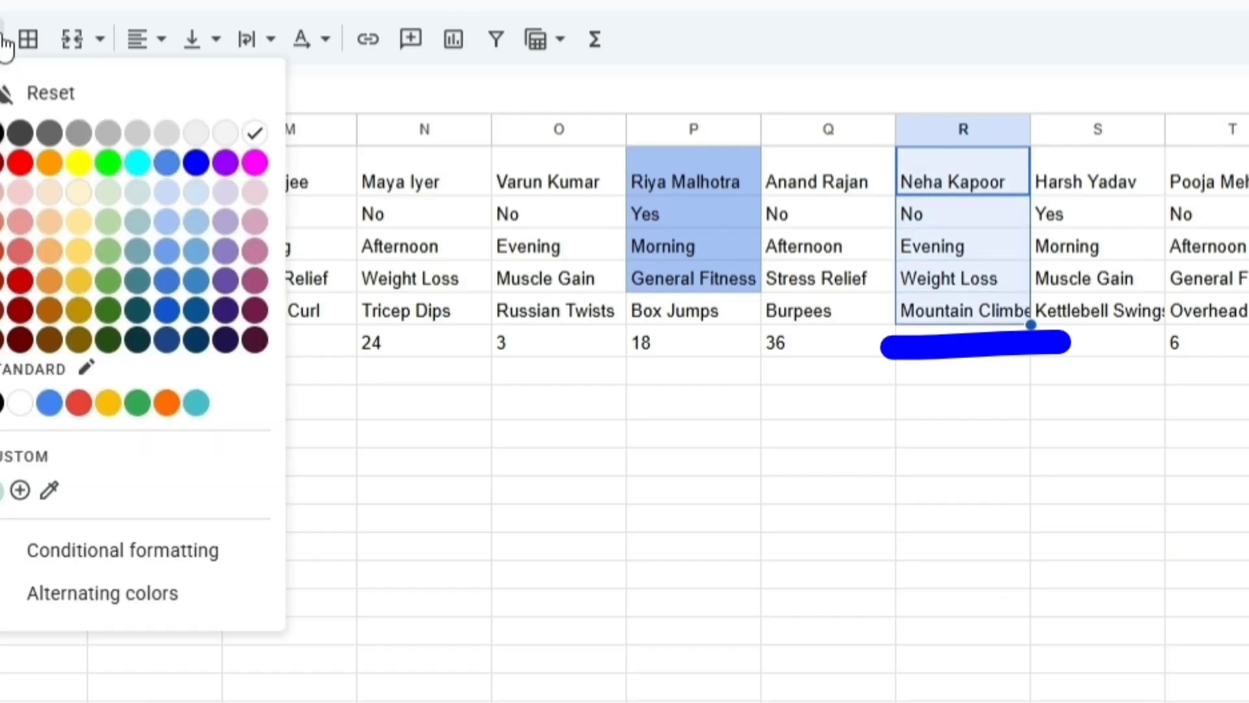
pyautogui.click(77, 193)
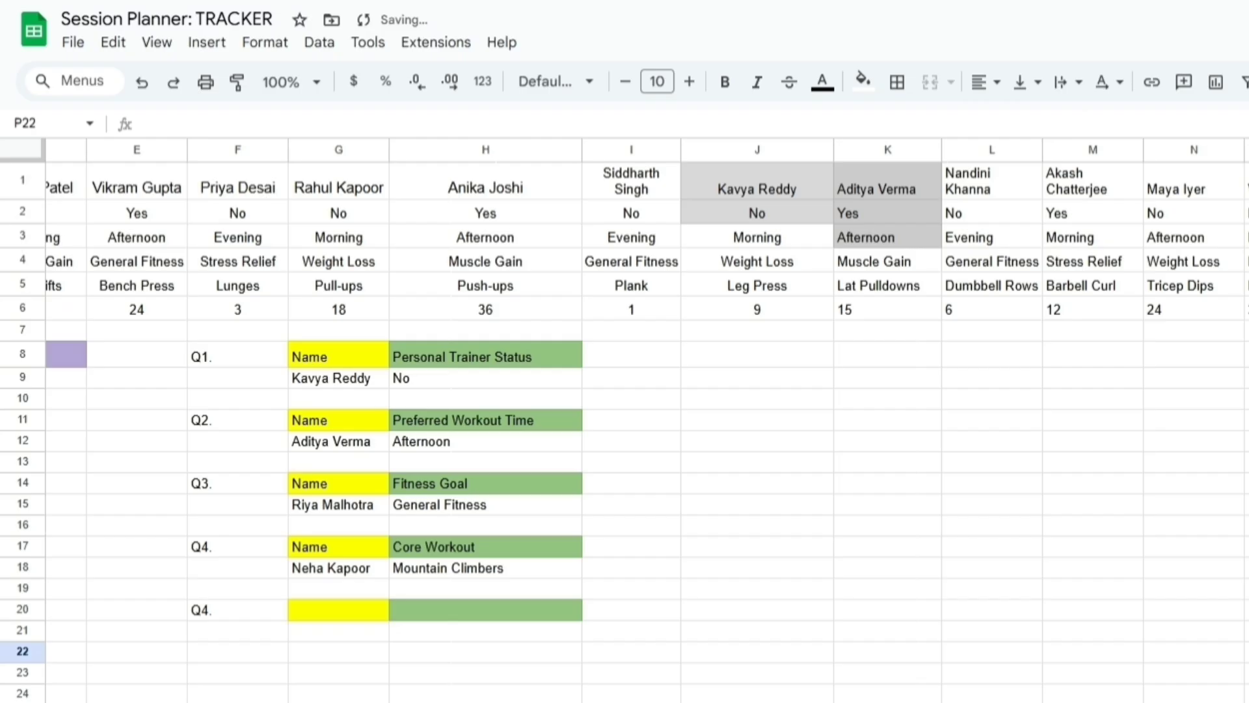
# Enter the header Name in G20 and copy the fifth question's member name into G21
pyautogui.click(1093, 651)
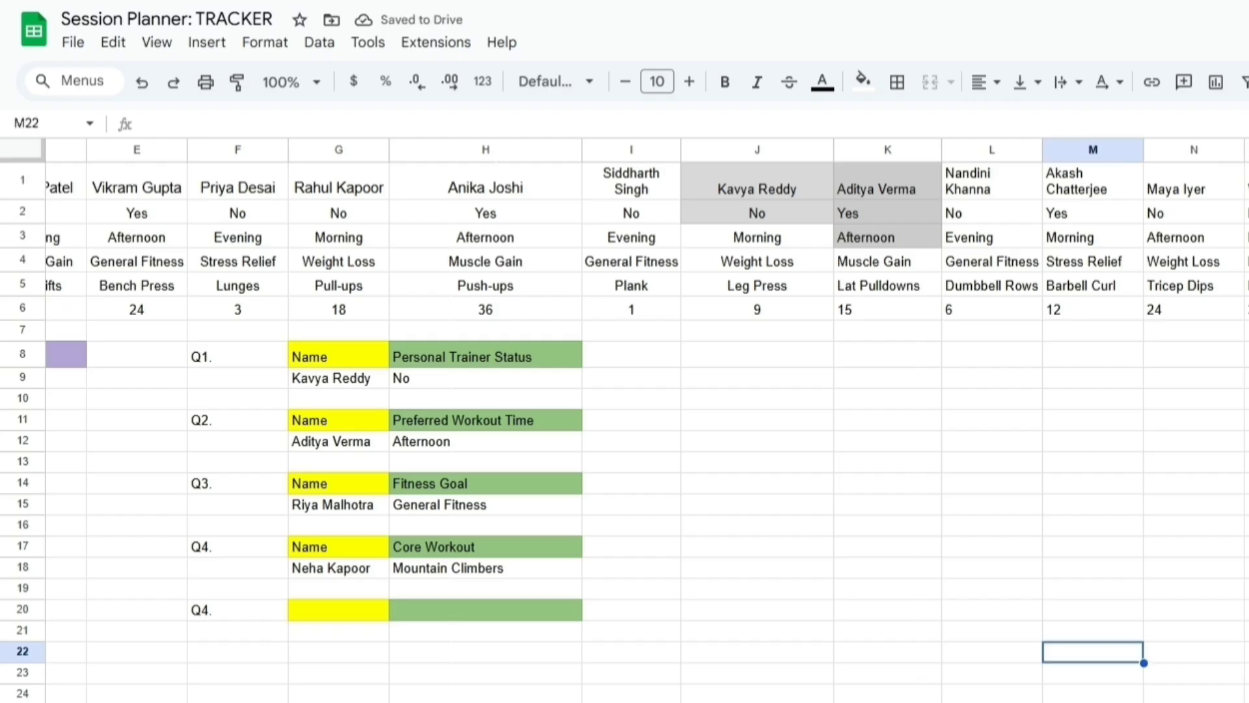
pyautogui.press('Left')
pyautogui.press('Left')
pyautogui.press('Left')
pyautogui.press('Left')
pyautogui.press('Left')
pyautogui.press('Left')
pyautogui.press('Left')
pyautogui.press('Left')
pyautogui.press('Left')
pyautogui.press('Left')
pyautogui.press('Left')
pyautogui.press('Left')
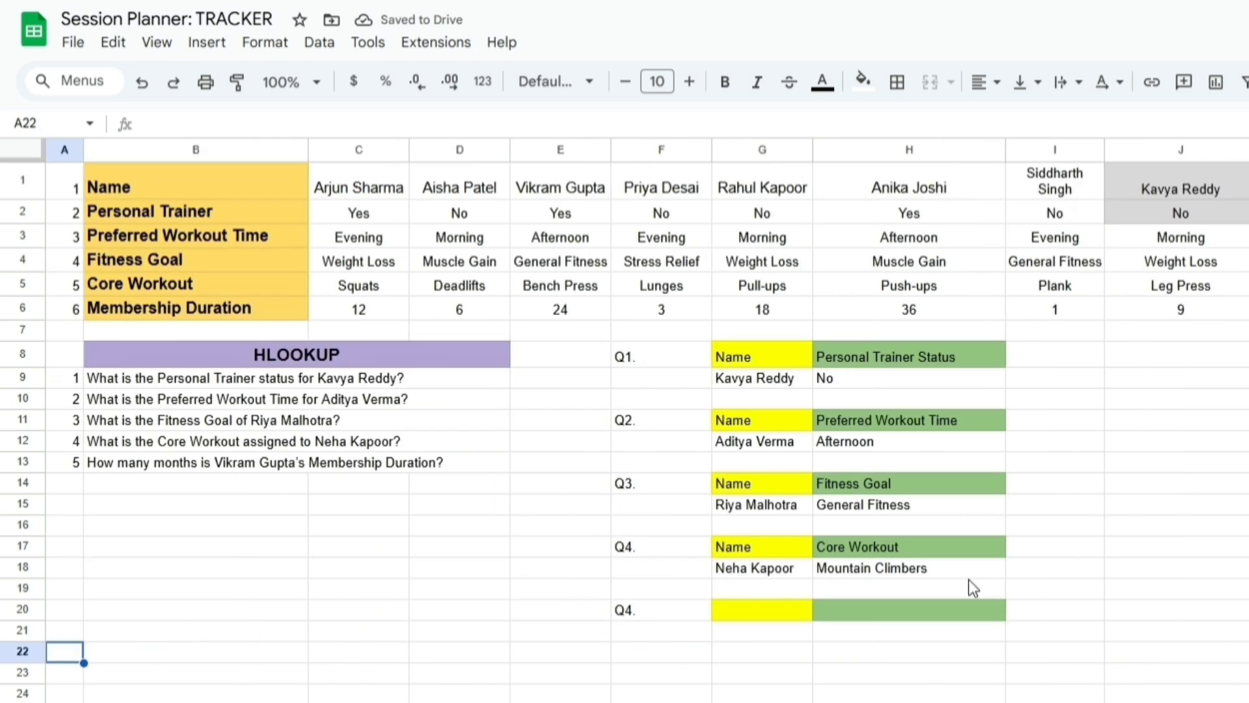
pyautogui.click(184, 466)
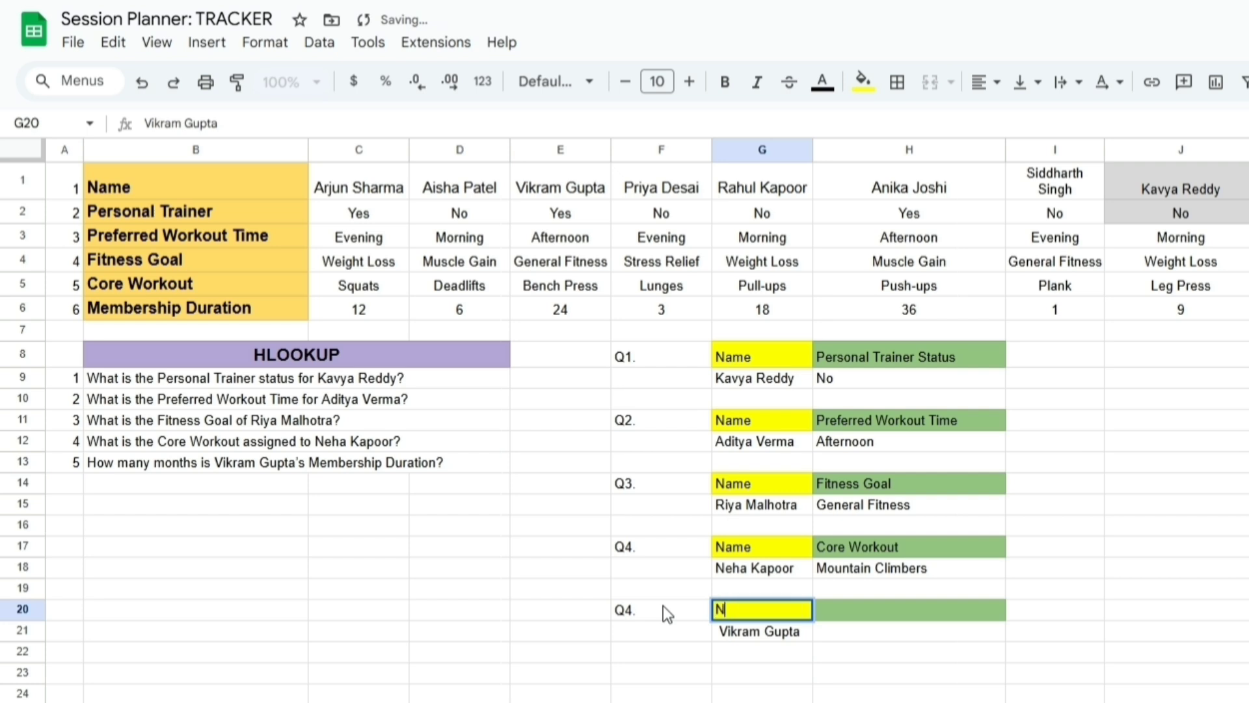
pyautogui.write('ame')
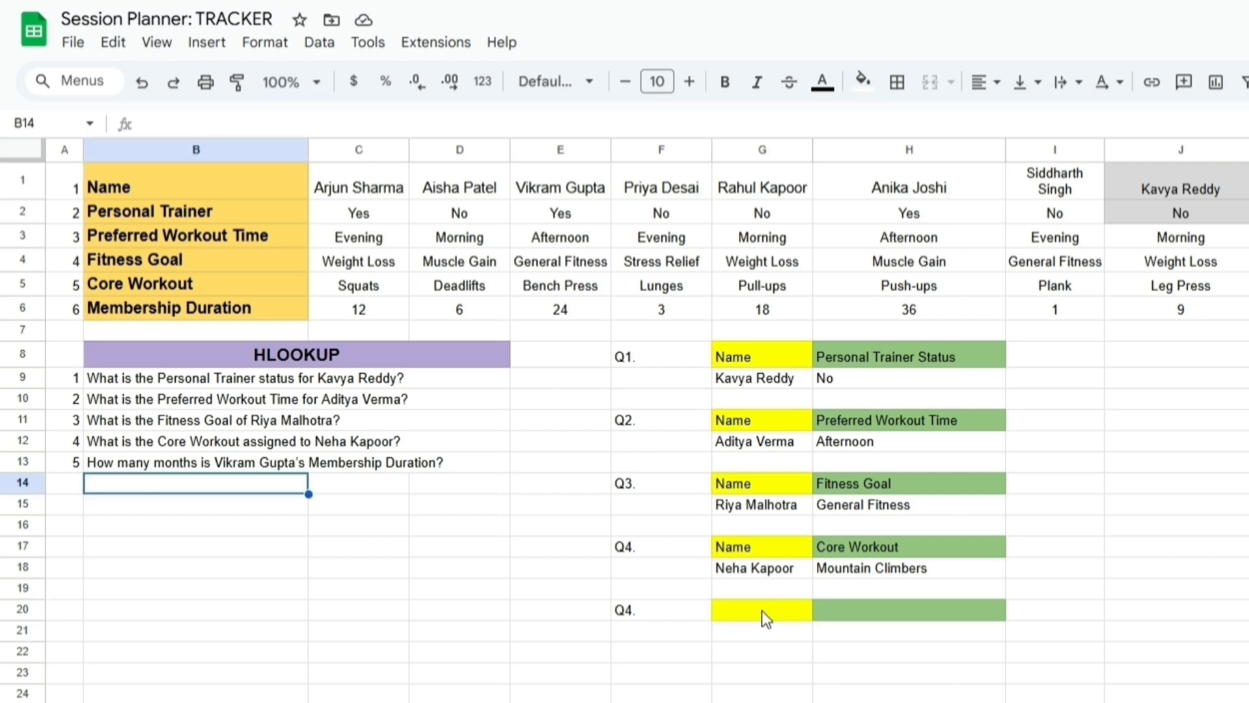
pyautogui.doubleClick(763, 610)
pyautogui.write('Vikram Gupta')
# Copy Membership Duration from the fifth question's text in row 13 into H20 as the header
pyautogui.moveTo(302, 462); pyautogui.dragTo(429, 463)
pyautogui.hotkey('ctrl', 'c')
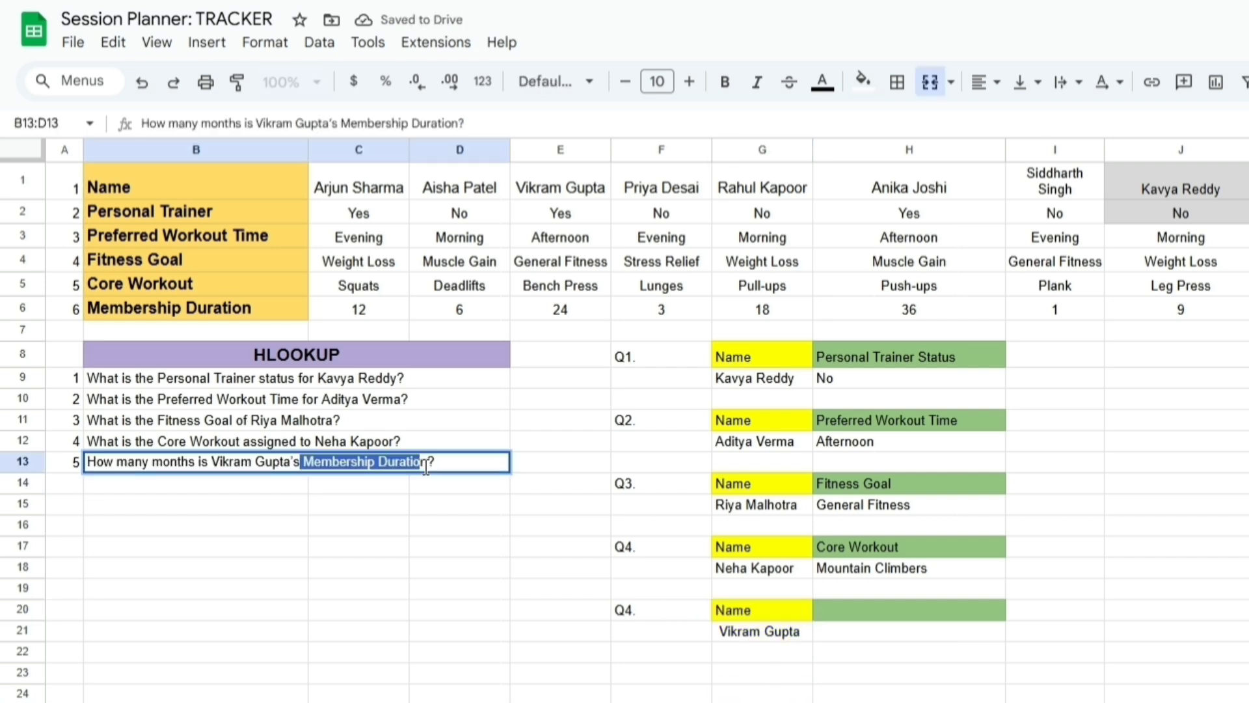
pyautogui.click(505, 604)
pyautogui.click(887, 607)
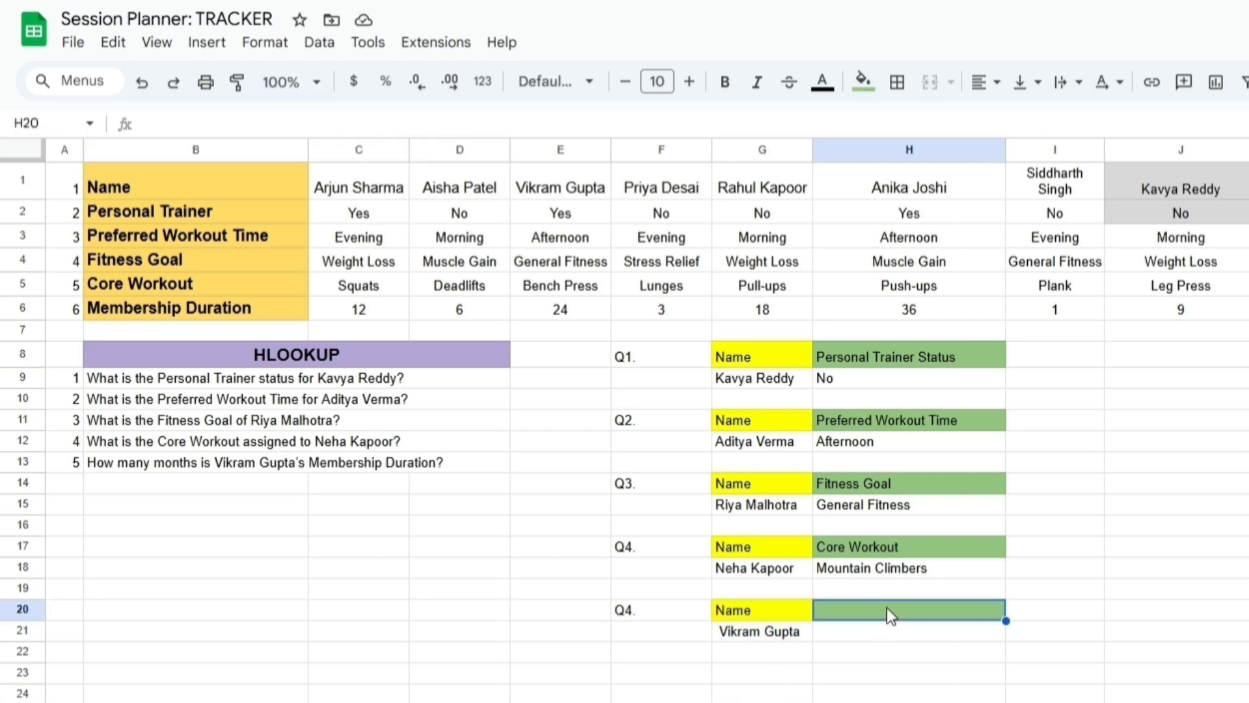
pyautogui.doubleClick(889, 609)
pyautogui.hotkey('ctrl', 'v')
# Enter =HLOOKUP(G21,B1:U6,6,FALSE) in H21 to look up the member's membership duration
pyautogui.click(897, 626)
pyautogui.write('=HLO')
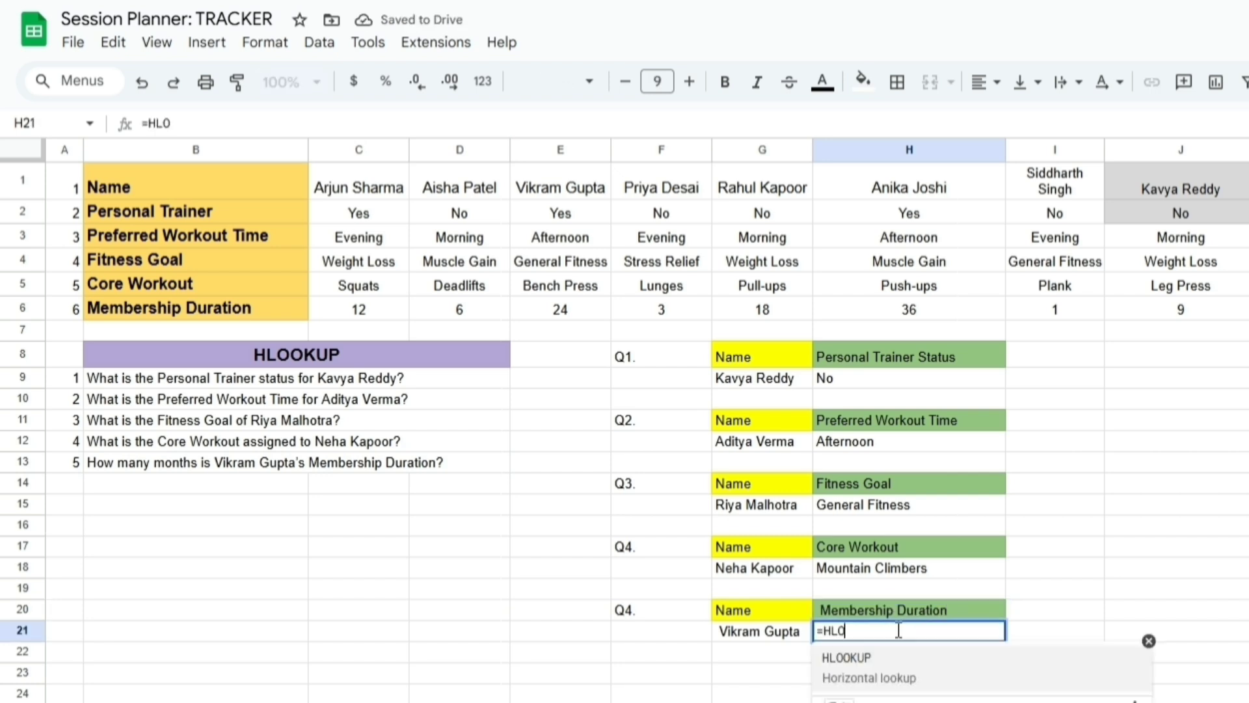
pyautogui.click(914, 668)
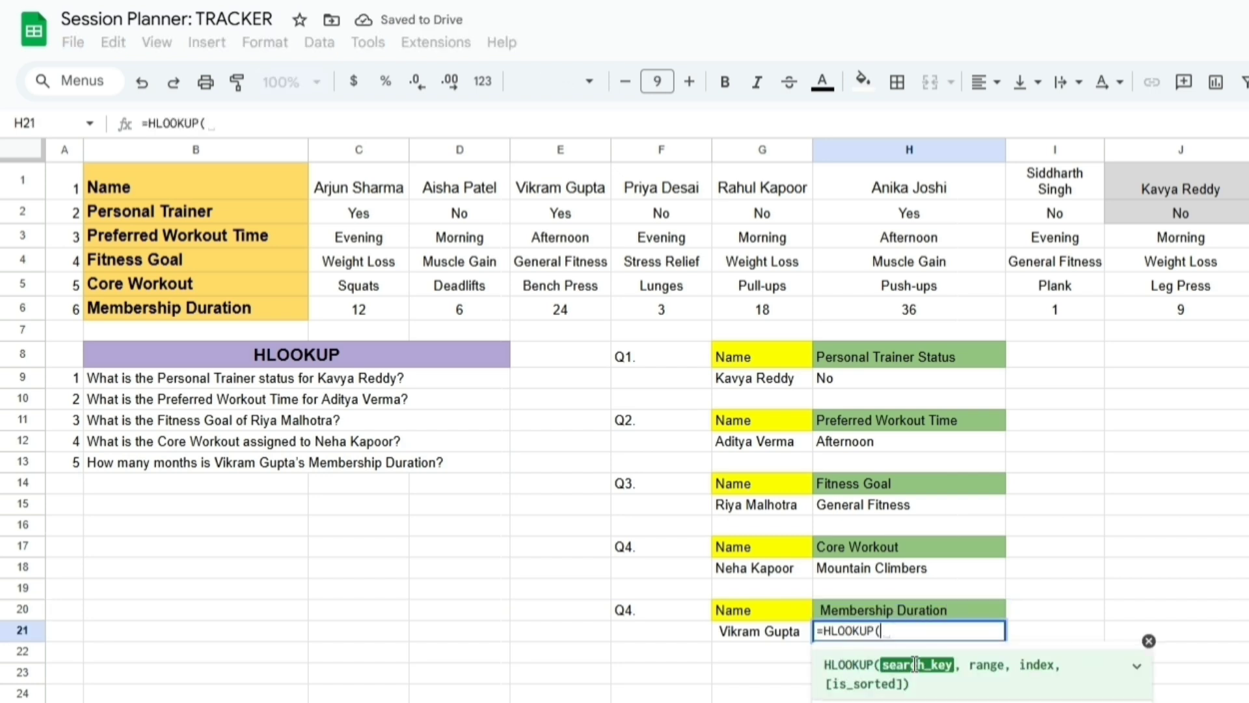
pyautogui.click(725, 633)
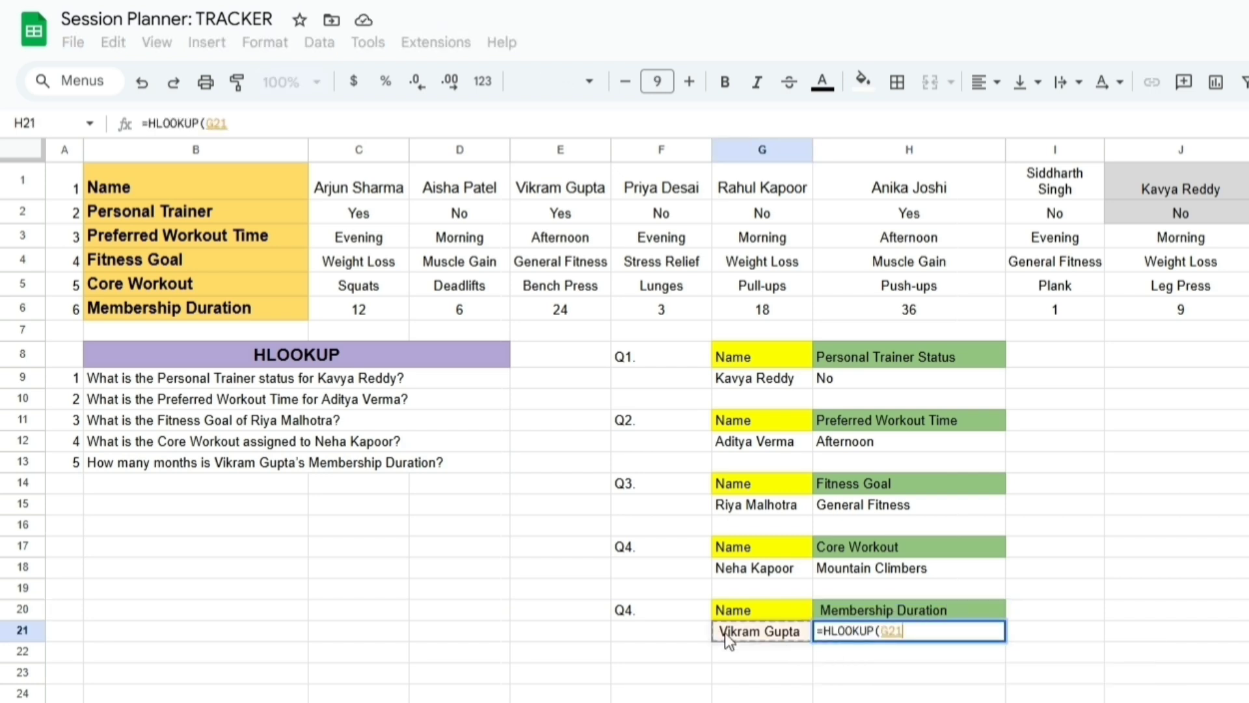
pyautogui.write(',')
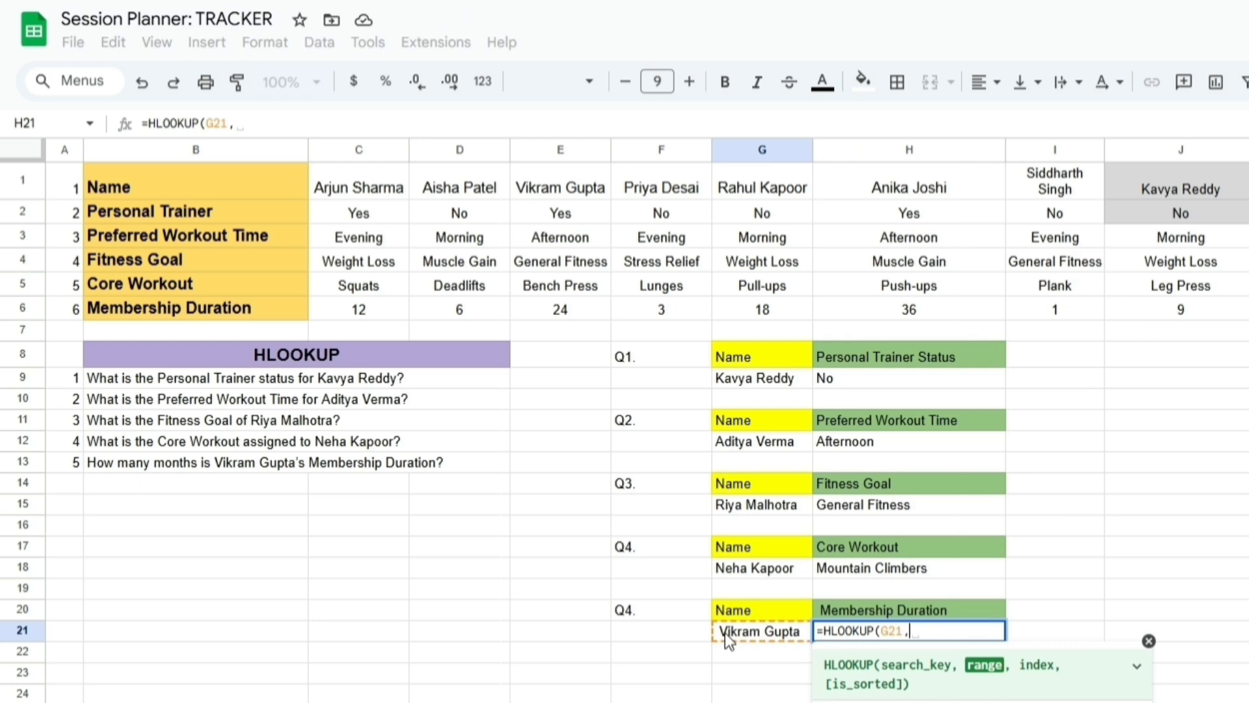
pyautogui.click(228, 170)
pyautogui.hotkey('ctrl', 'shift', 'Down')
pyautogui.hotkey('ctrl', 'shift', 'Right')
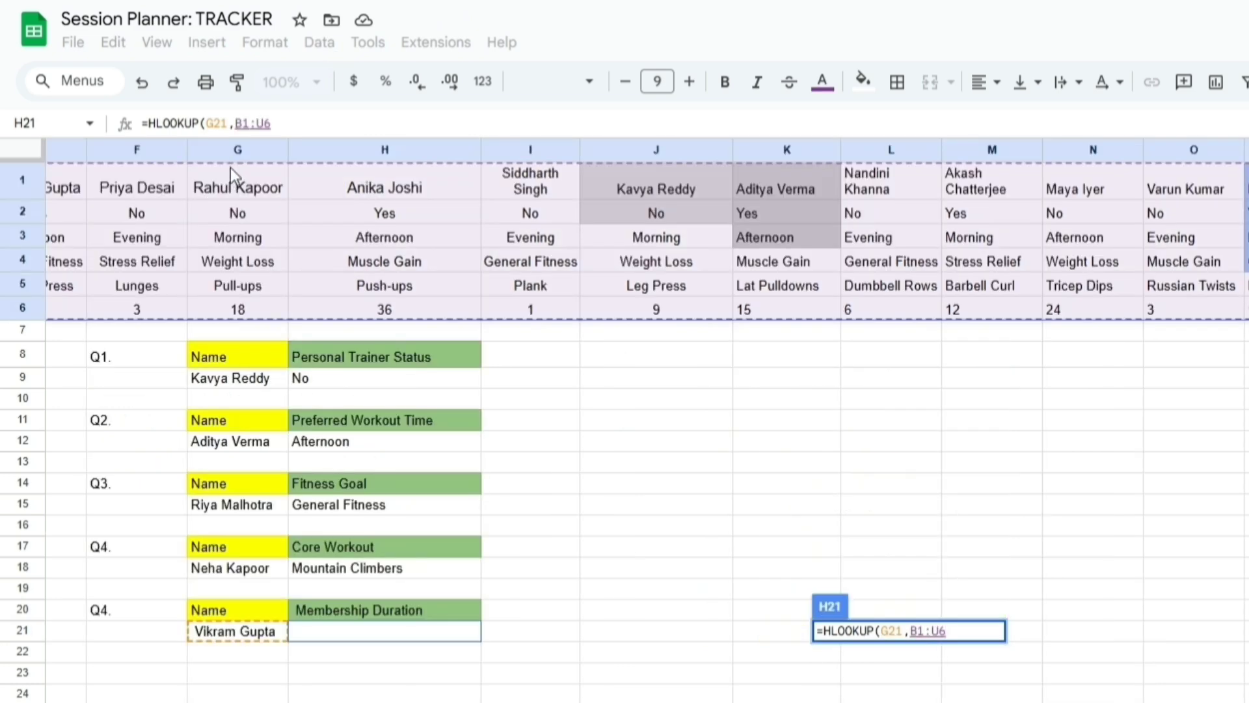
pyautogui.write(',')
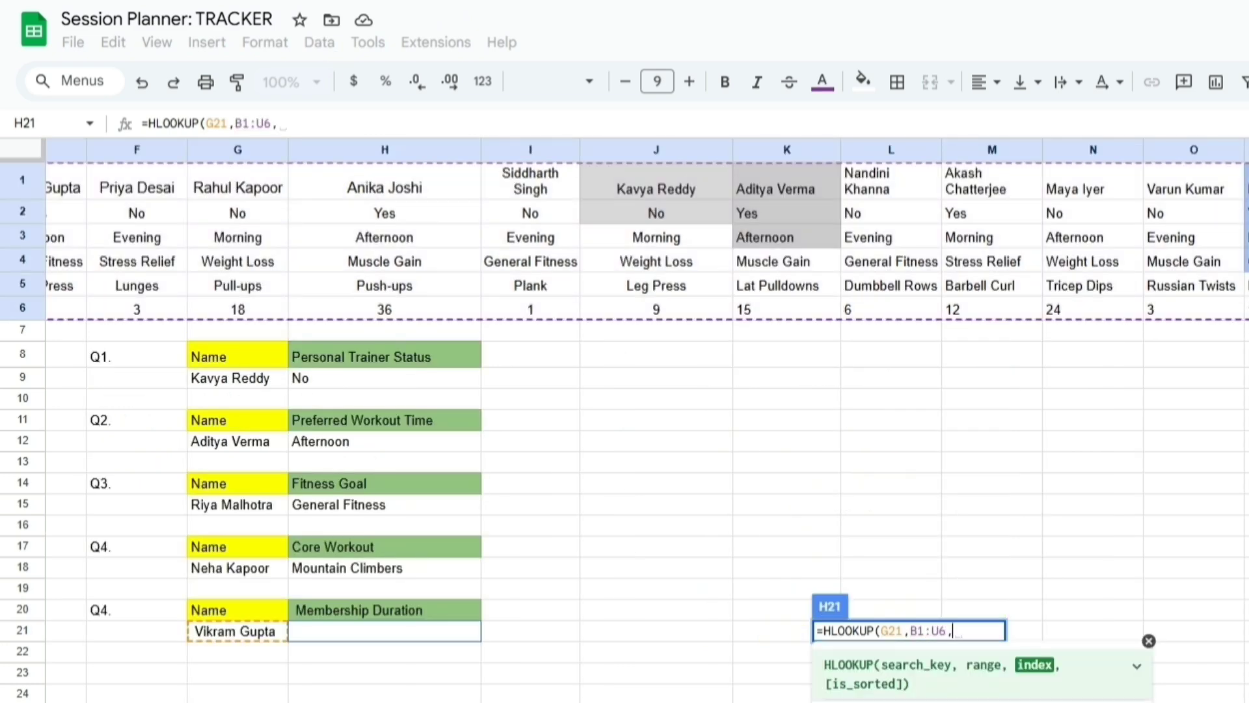
pyautogui.hscroll(-8, 135, 415)
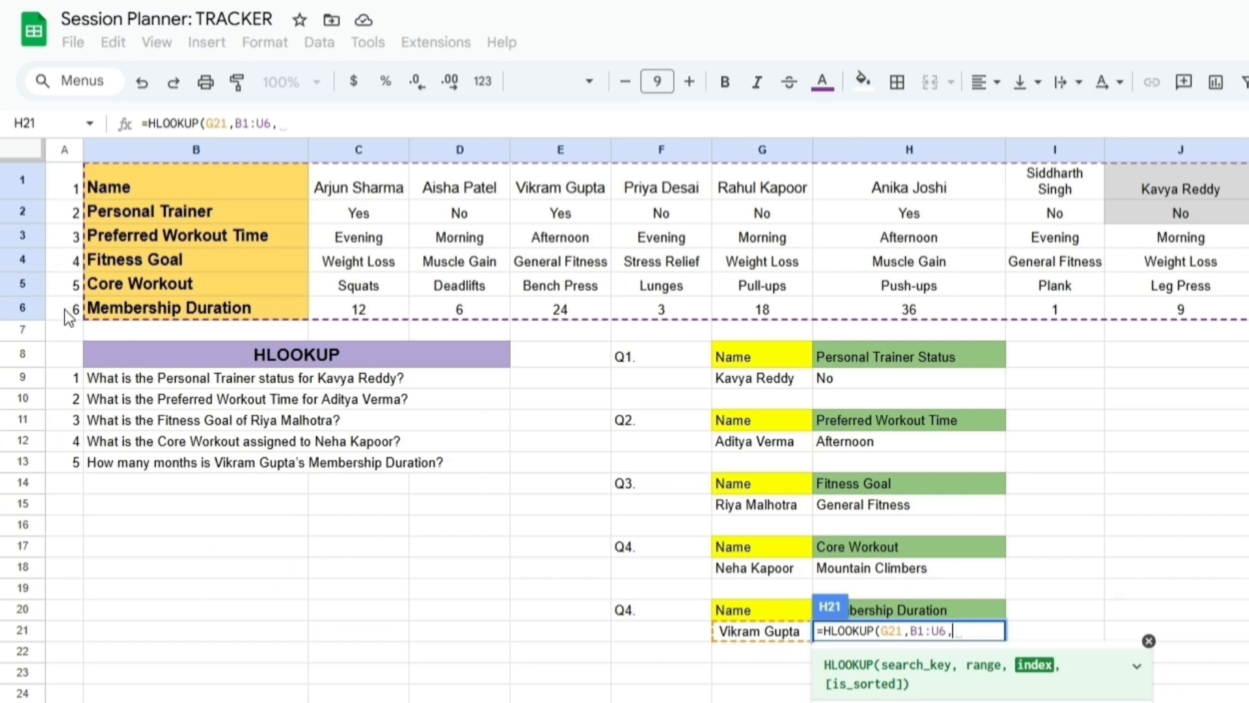
pyautogui.write('6')
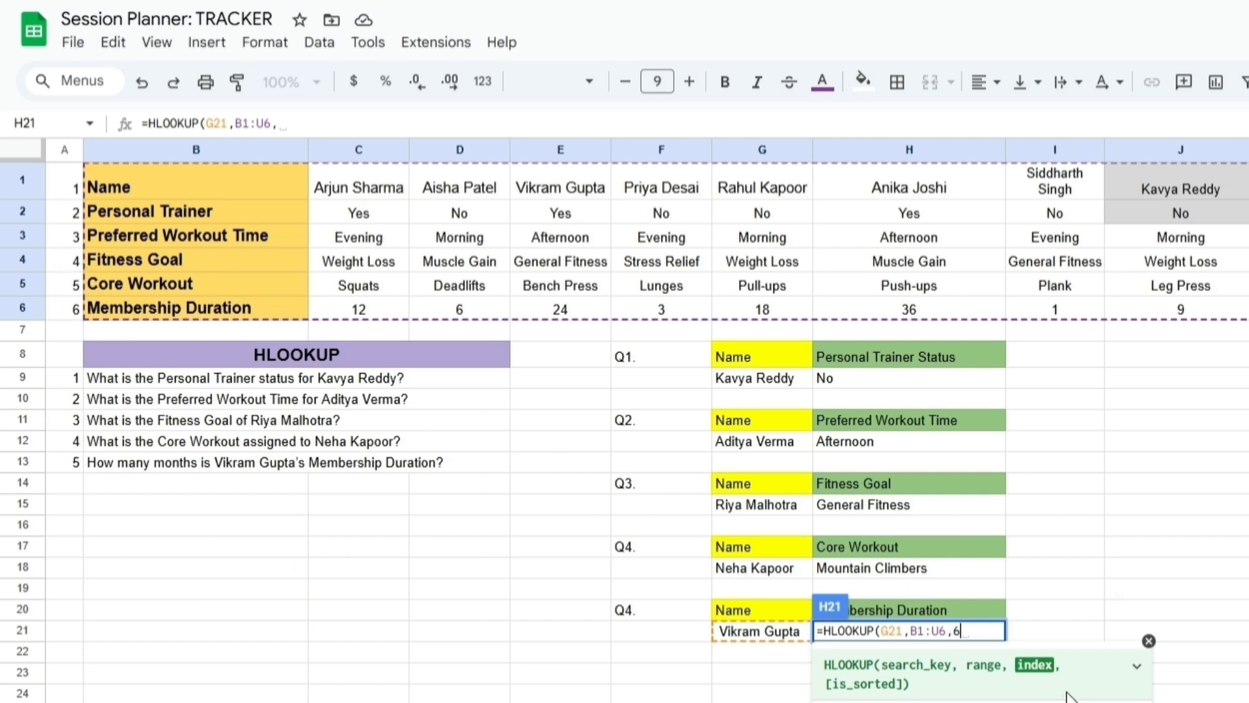
pyautogui.write(',')
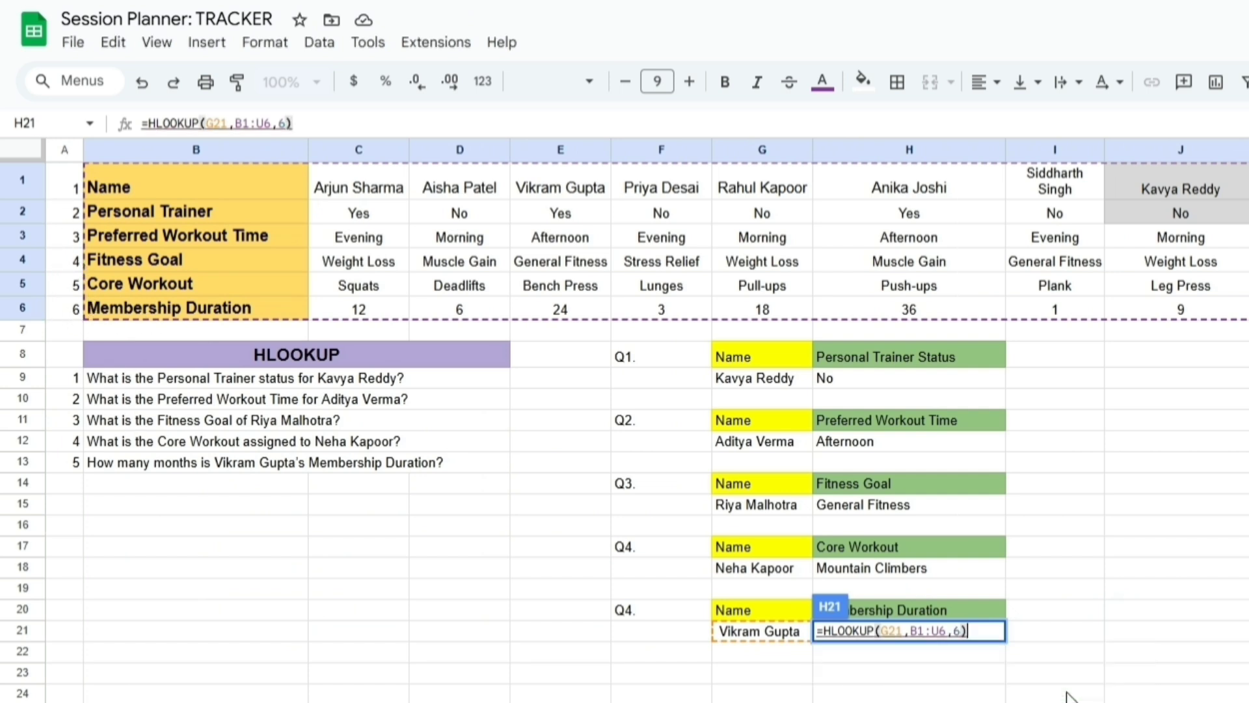
pyautogui.write('FALSE)')
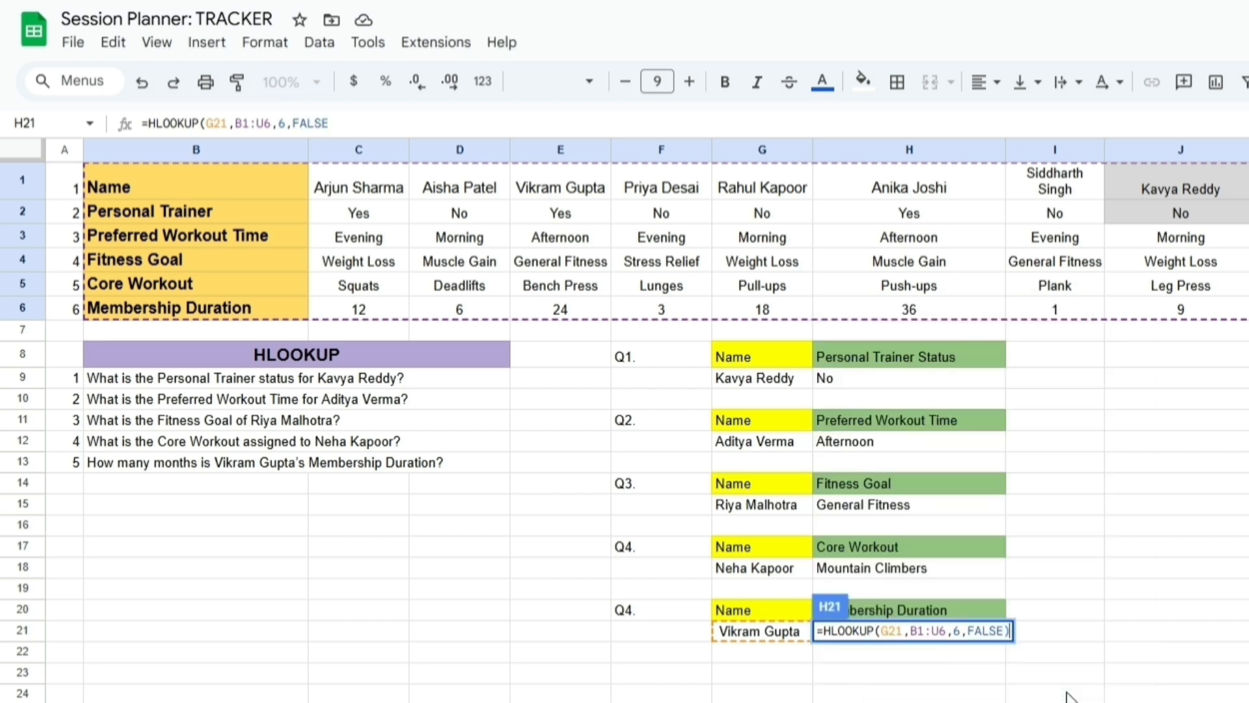
pyautogui.press('Return')
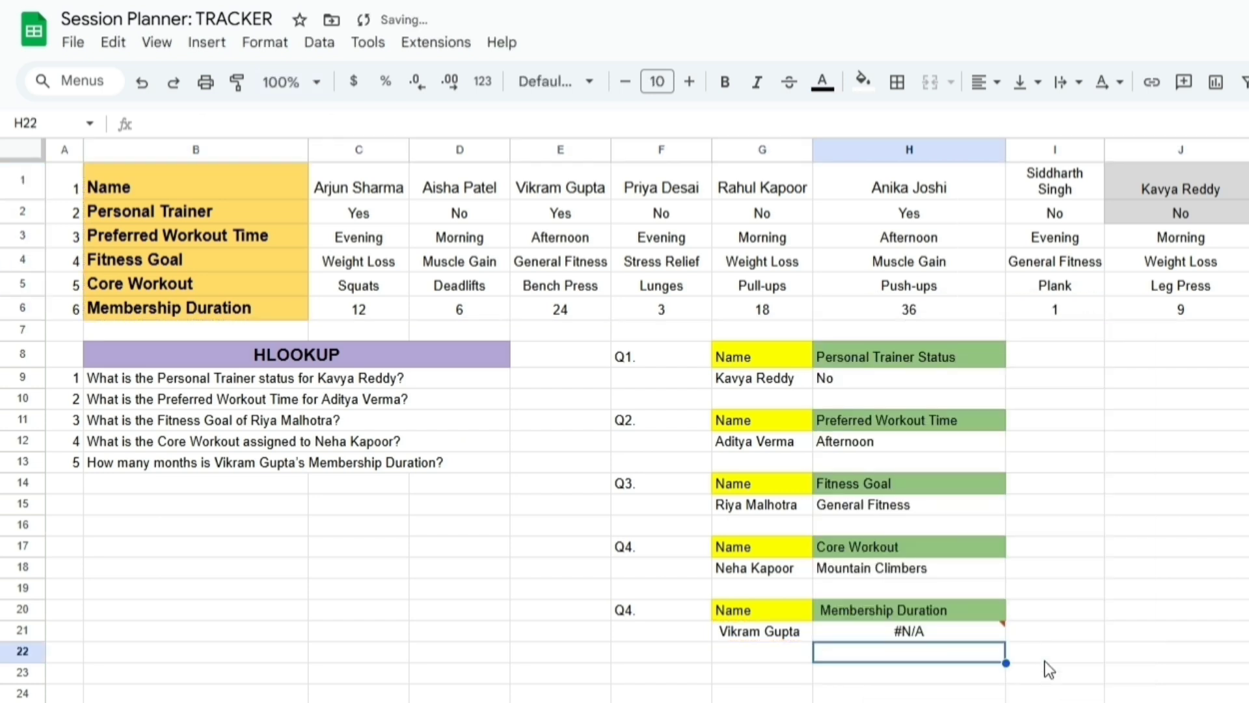
# Remove the leading space before the member's name in G21 so it matches the table's name row
pyautogui.click(745, 632)
pyautogui.doubleClick(781, 631)
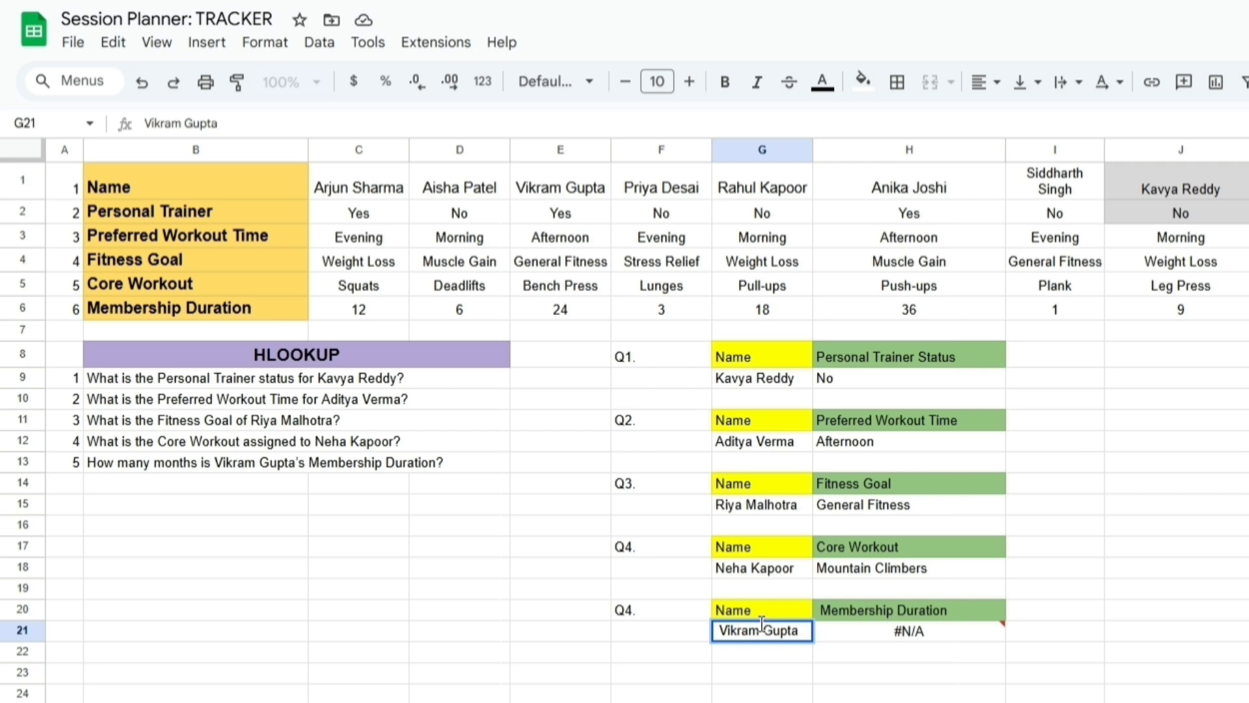
pyautogui.click(720, 626)
pyautogui.press('Delete')
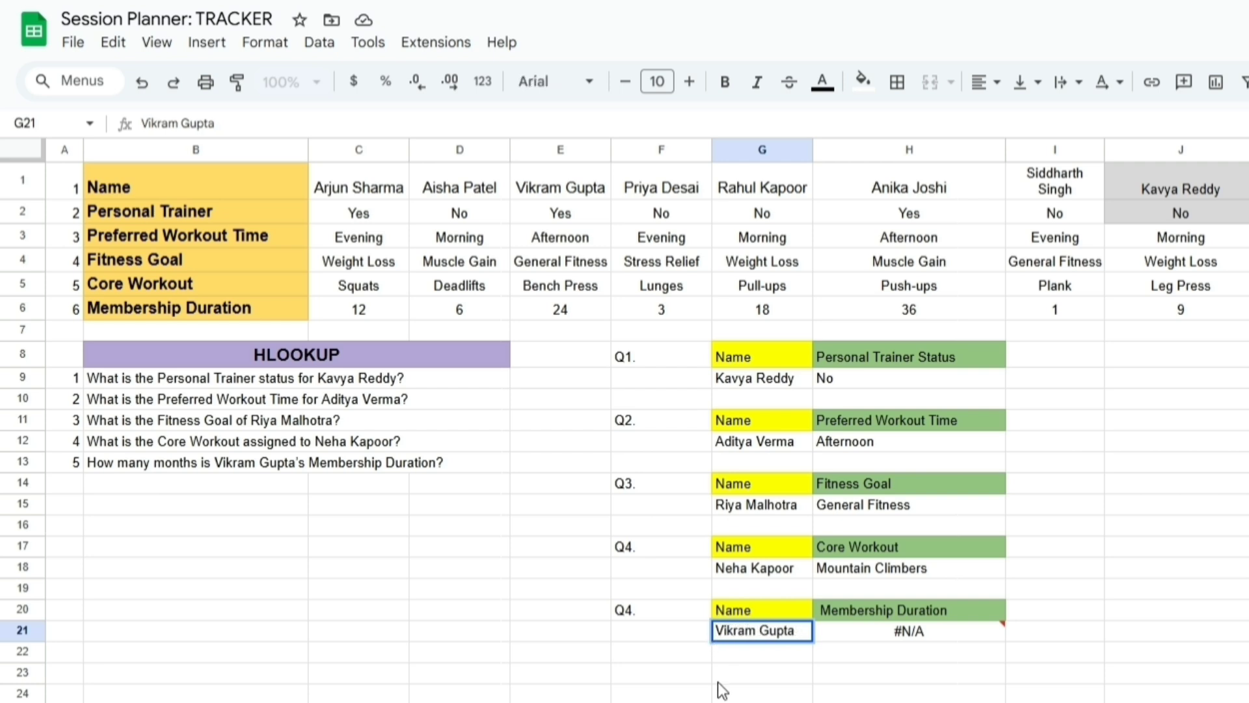
pyautogui.click(725, 675)
pyautogui.doubleClick(721, 627)
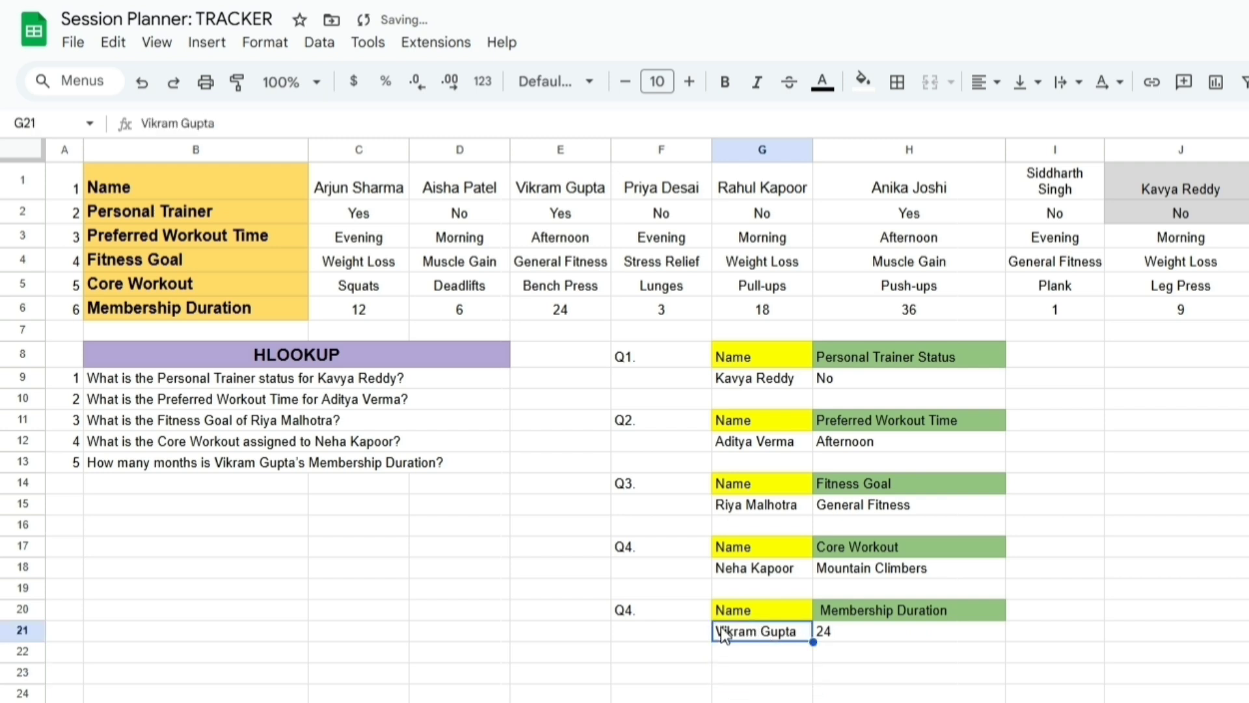
# Compare the lookup name in G21 with the source name in E1, checking both for a leading space
pyautogui.click(718, 629)
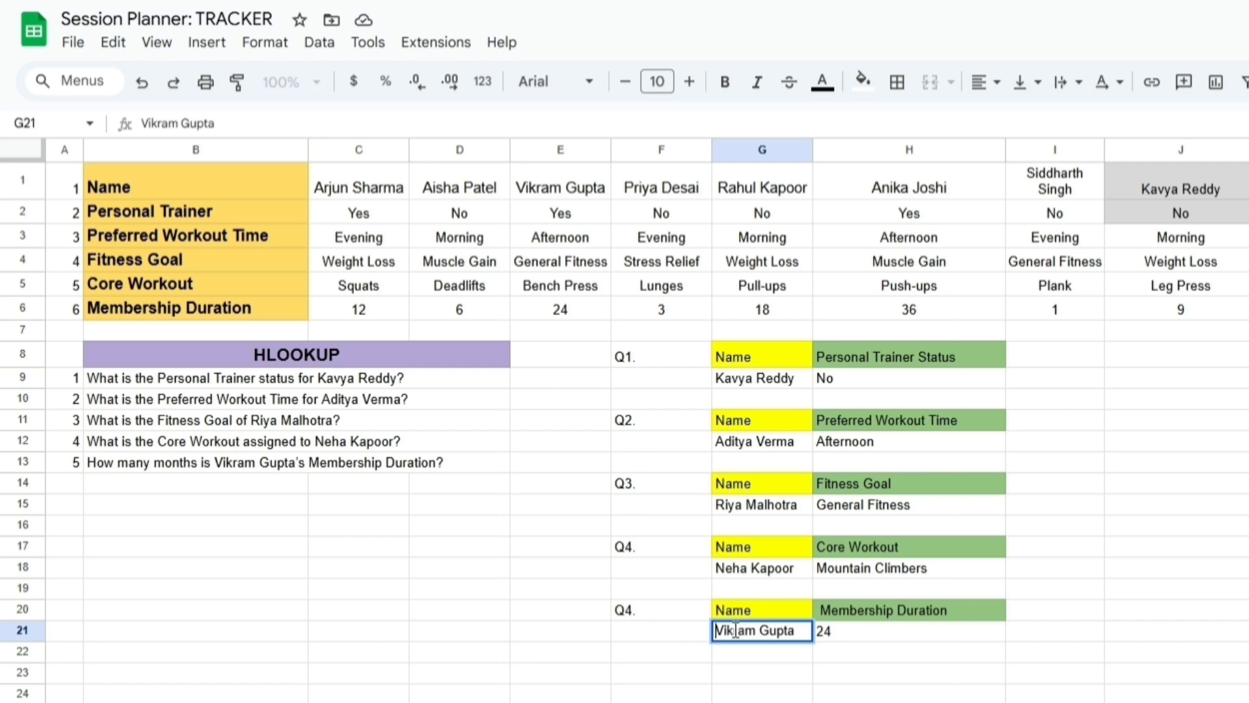
pyautogui.click(739, 676)
pyautogui.click(747, 635)
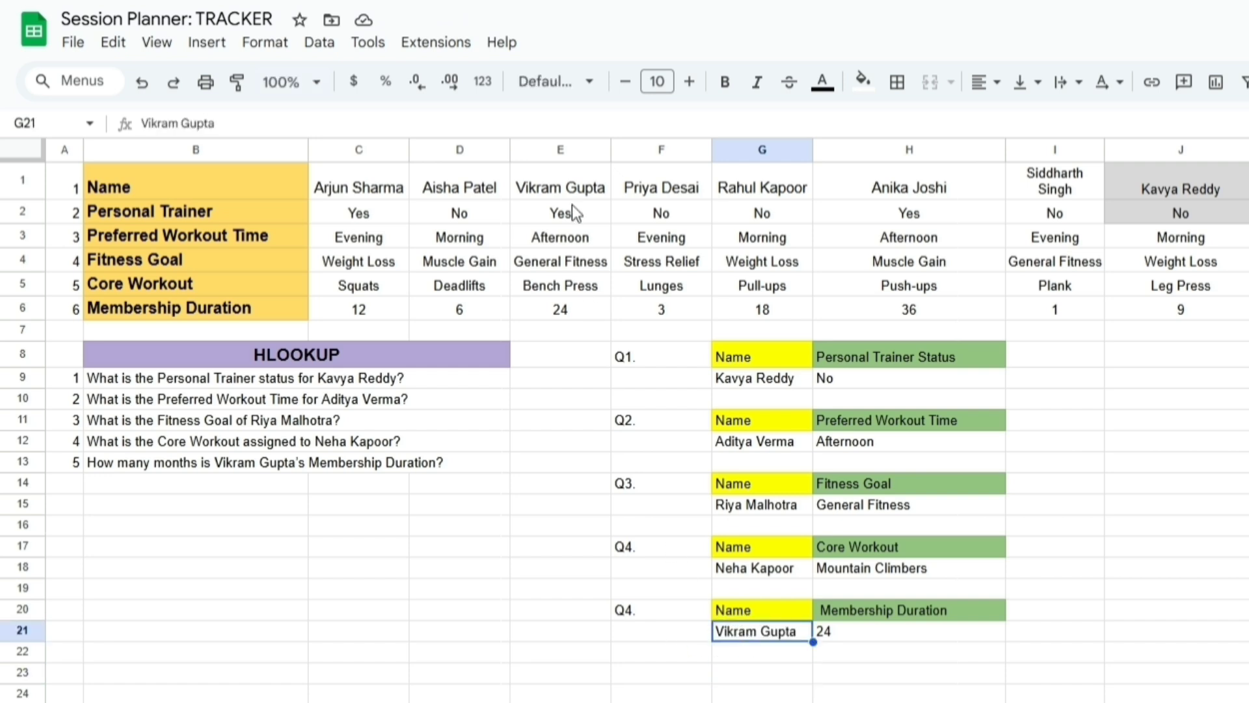
pyautogui.click(574, 186)
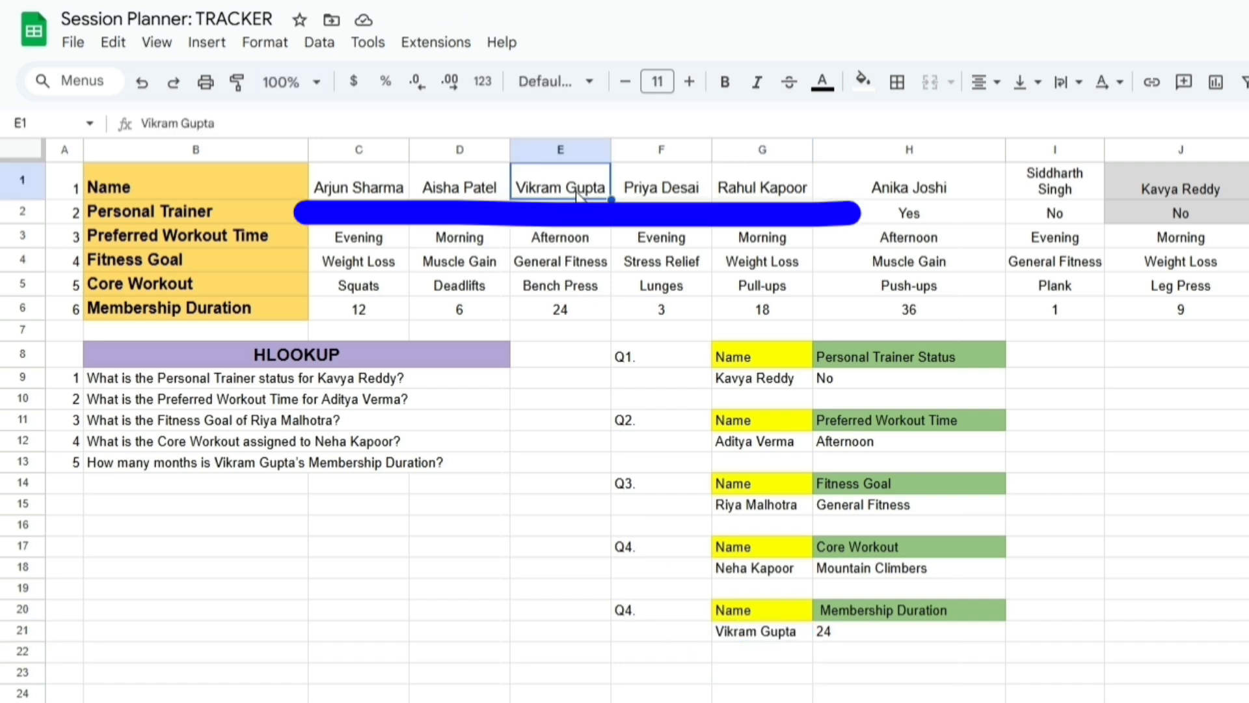
pyautogui.doubleClick(577, 193)
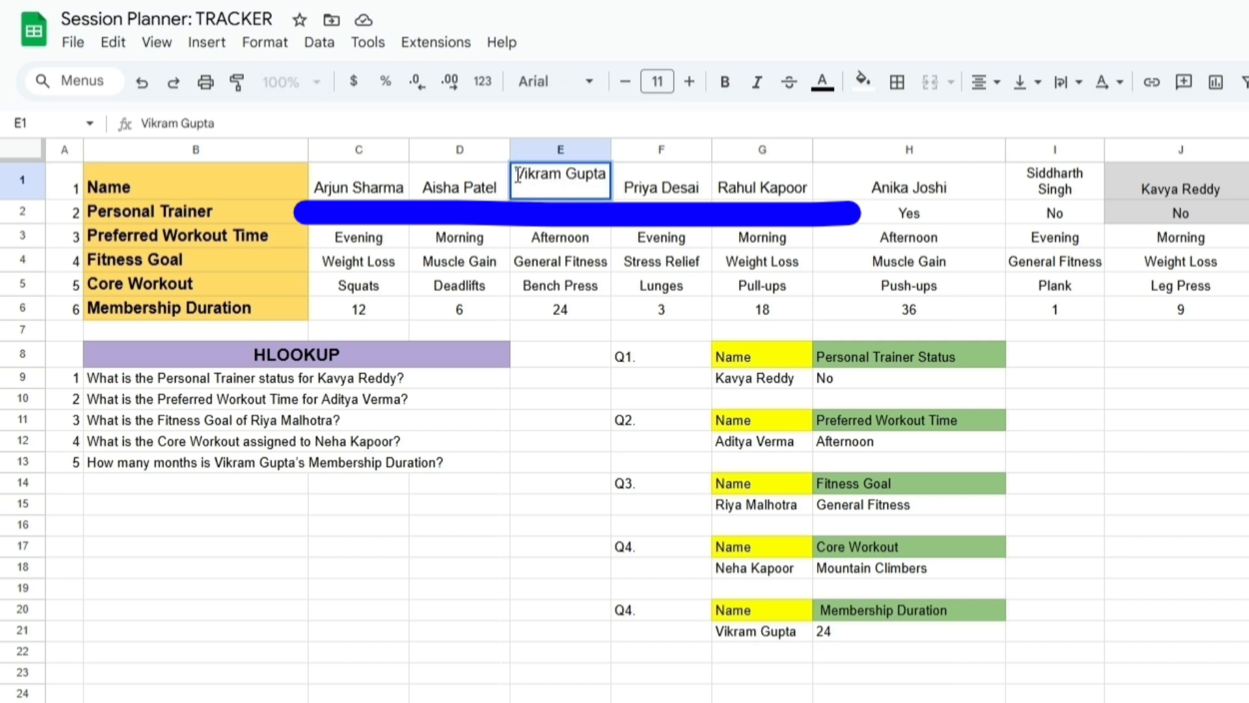
pyautogui.click(518, 175)
pyautogui.doubleClick(742, 632)
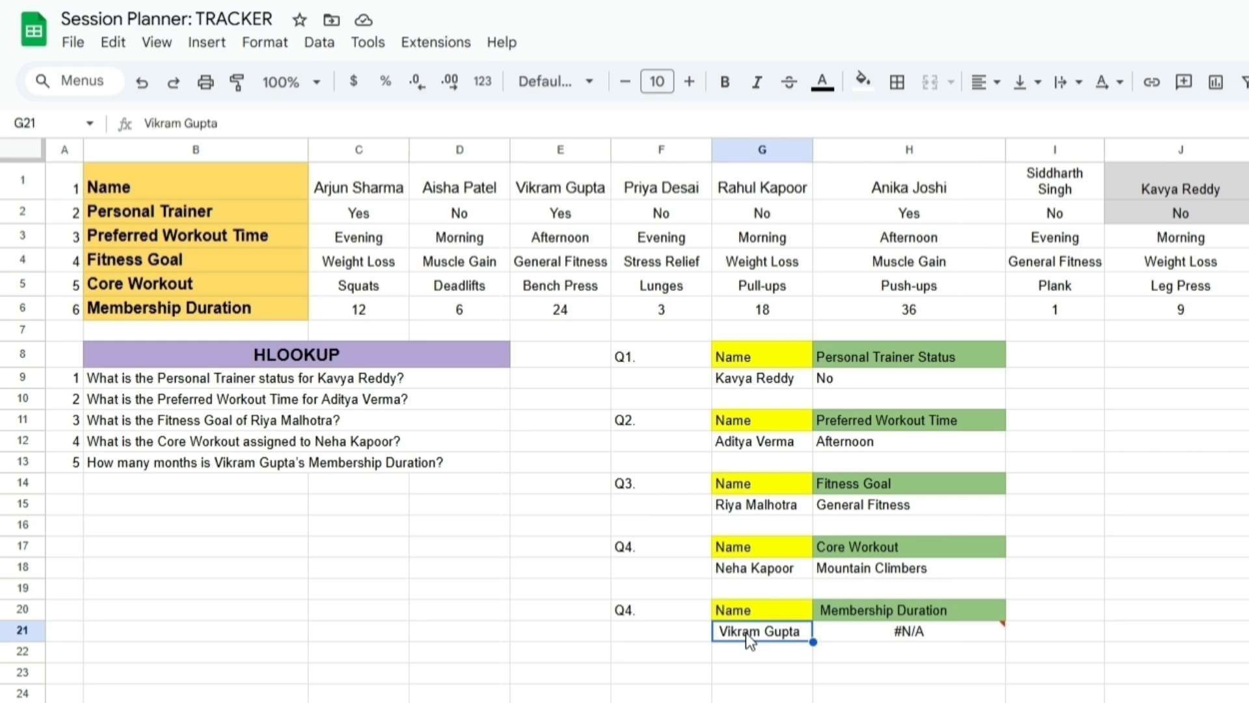
pyautogui.doubleClick(746, 633)
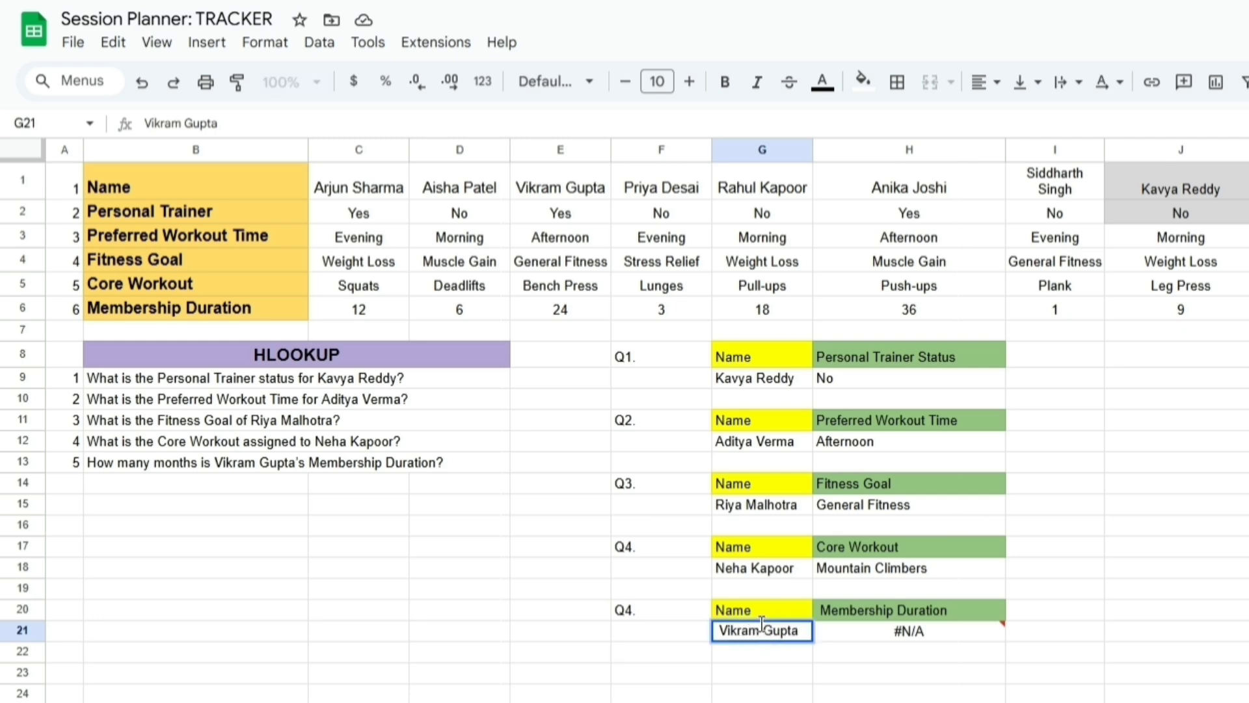
pyautogui.click(574, 187)
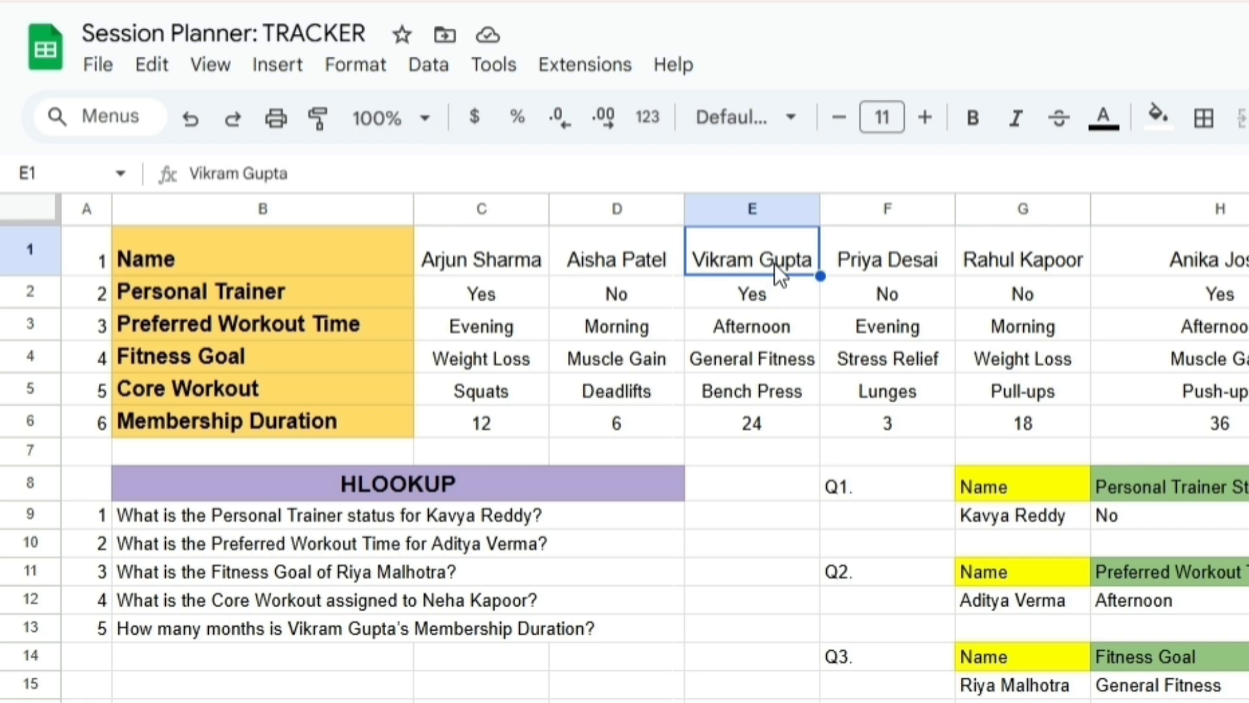
pyautogui.doubleClick(774, 263)
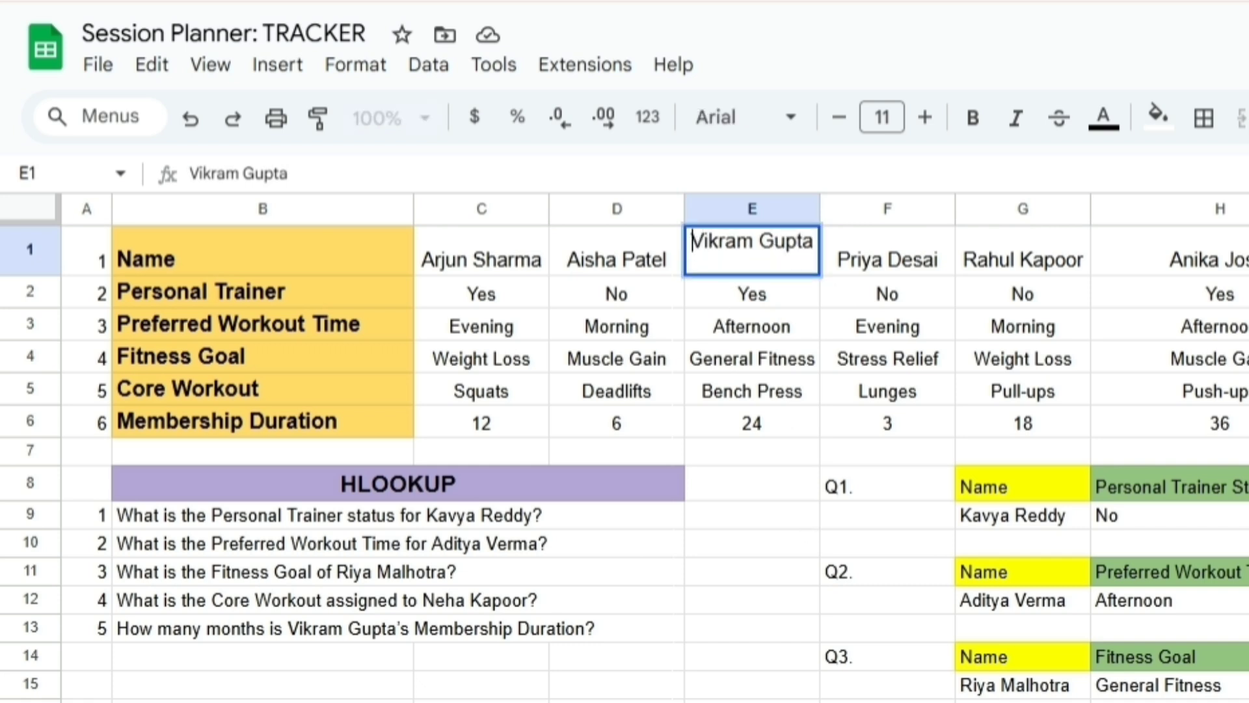
pyautogui.doubleClick(1023, 701)
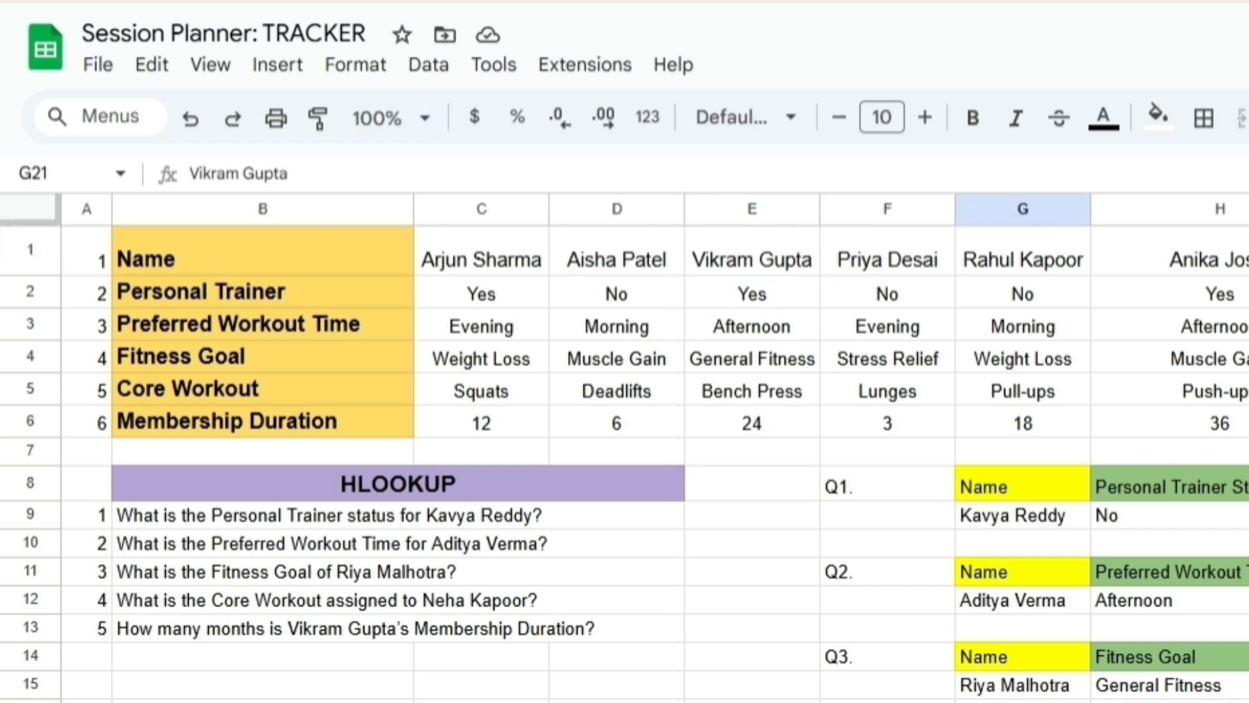
pyautogui.click(770, 258)
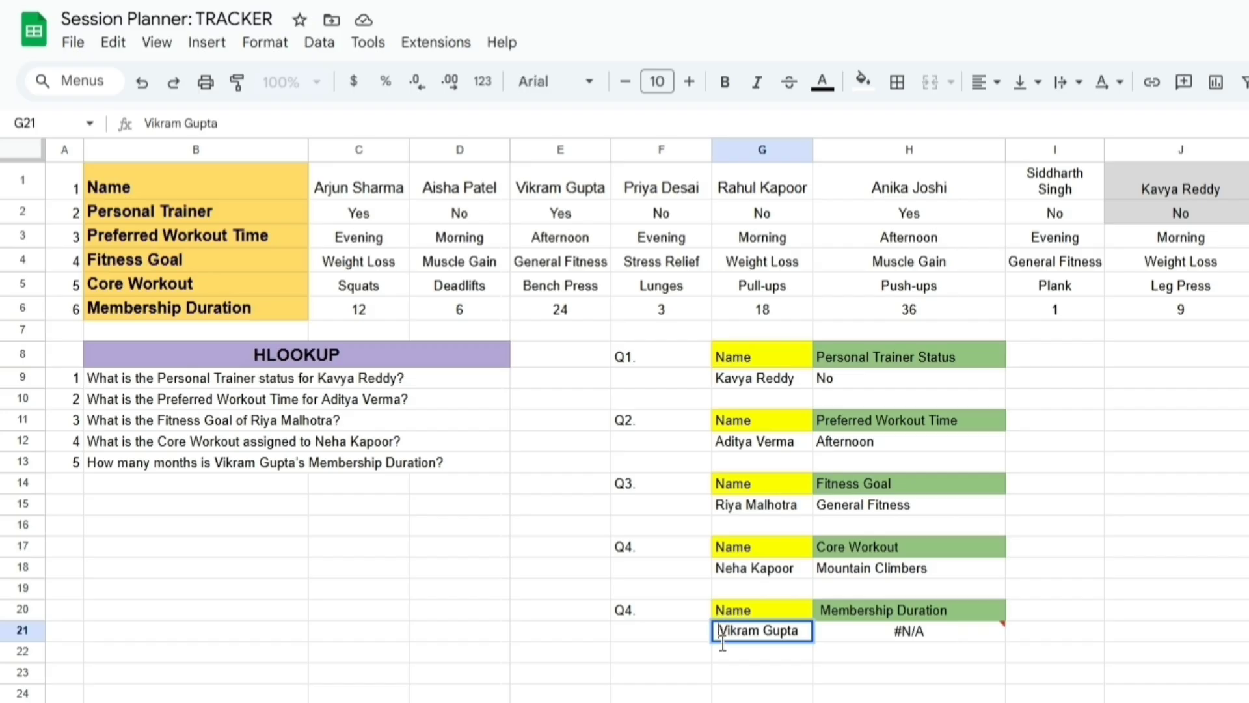
# Commit the member's name in G21 without a leading space and select the HLOOKUP formula in H21
pyautogui.click(717, 680)
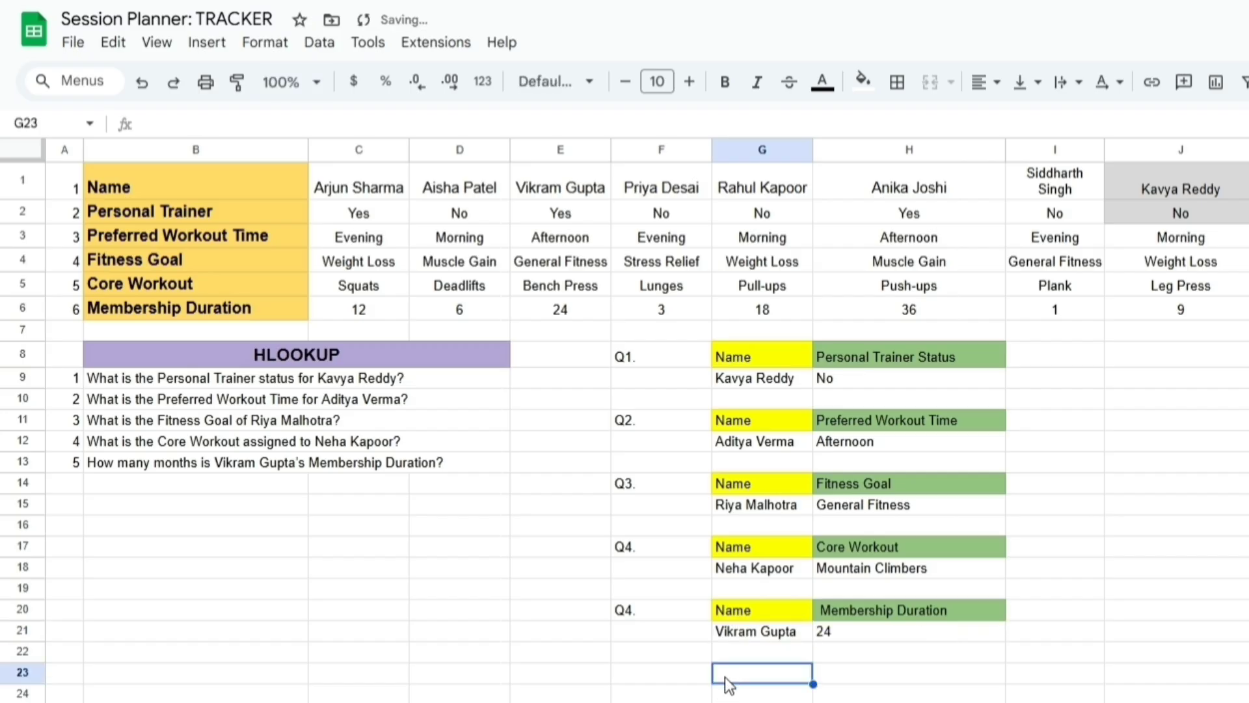
pyautogui.click(725, 639)
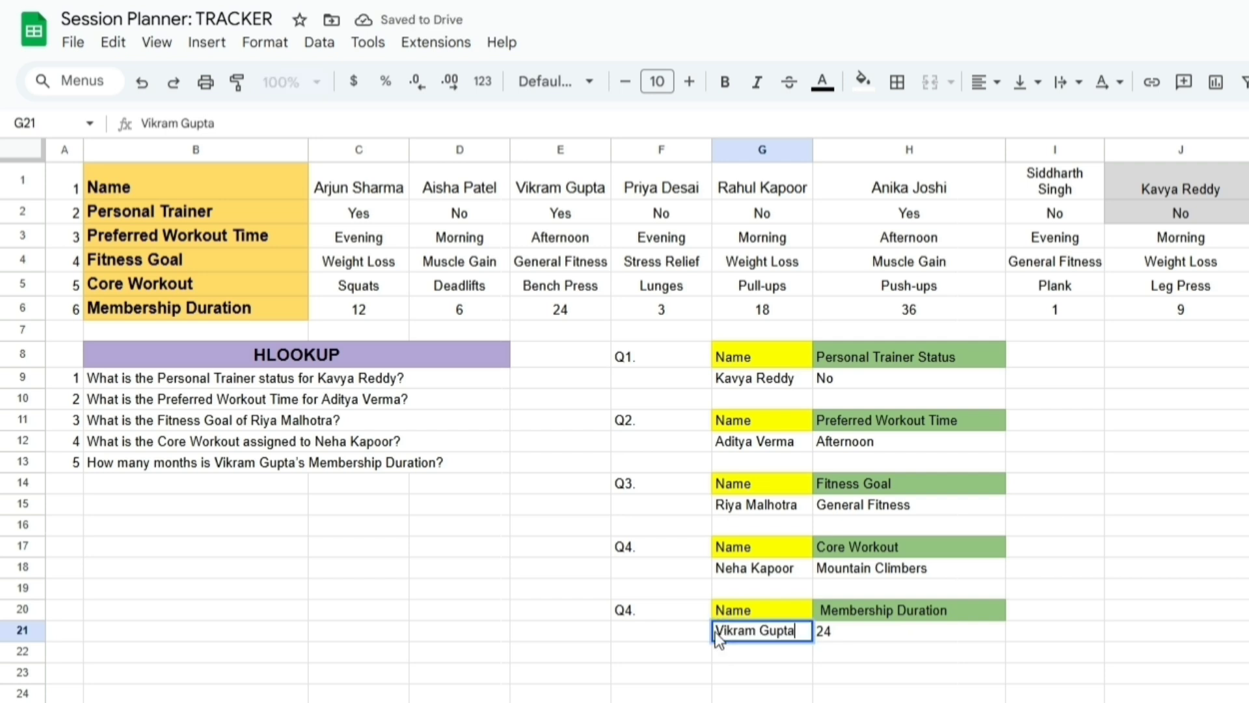
pyautogui.press('Right')
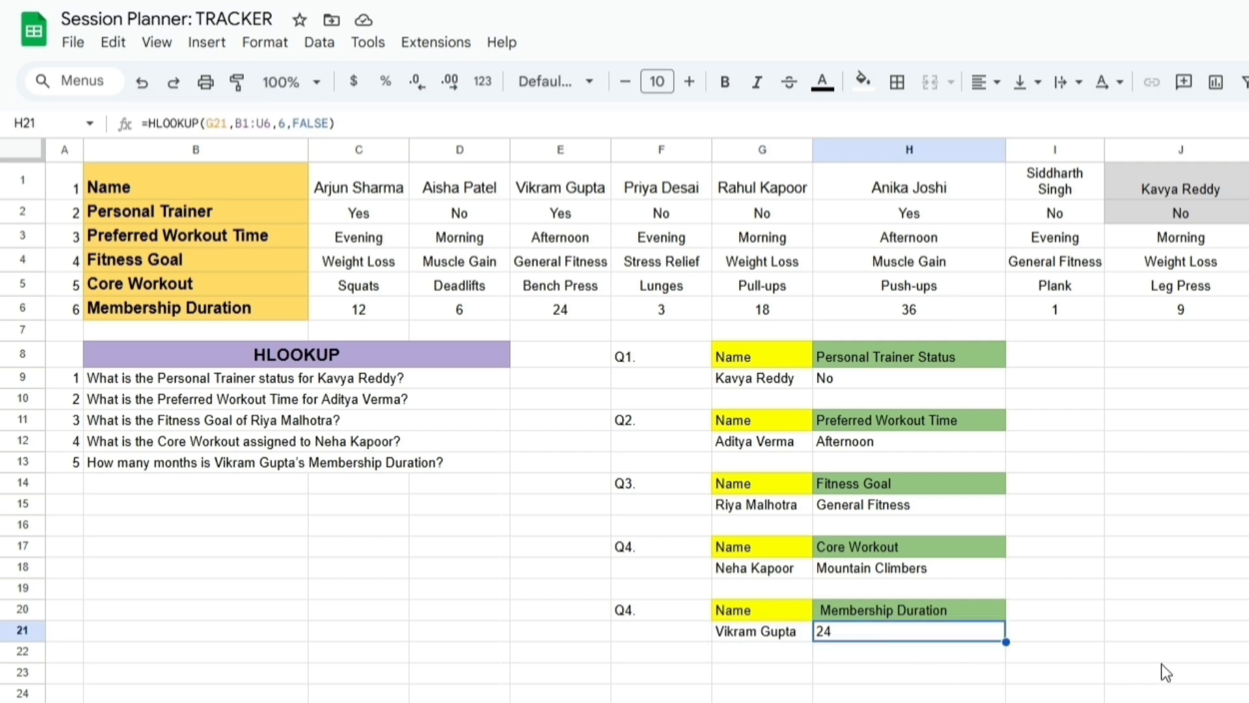
# Add and remove the leading space in G21 repeatedly to demonstrate its effect on the lookup in H21
pyautogui.click(1231, 530)
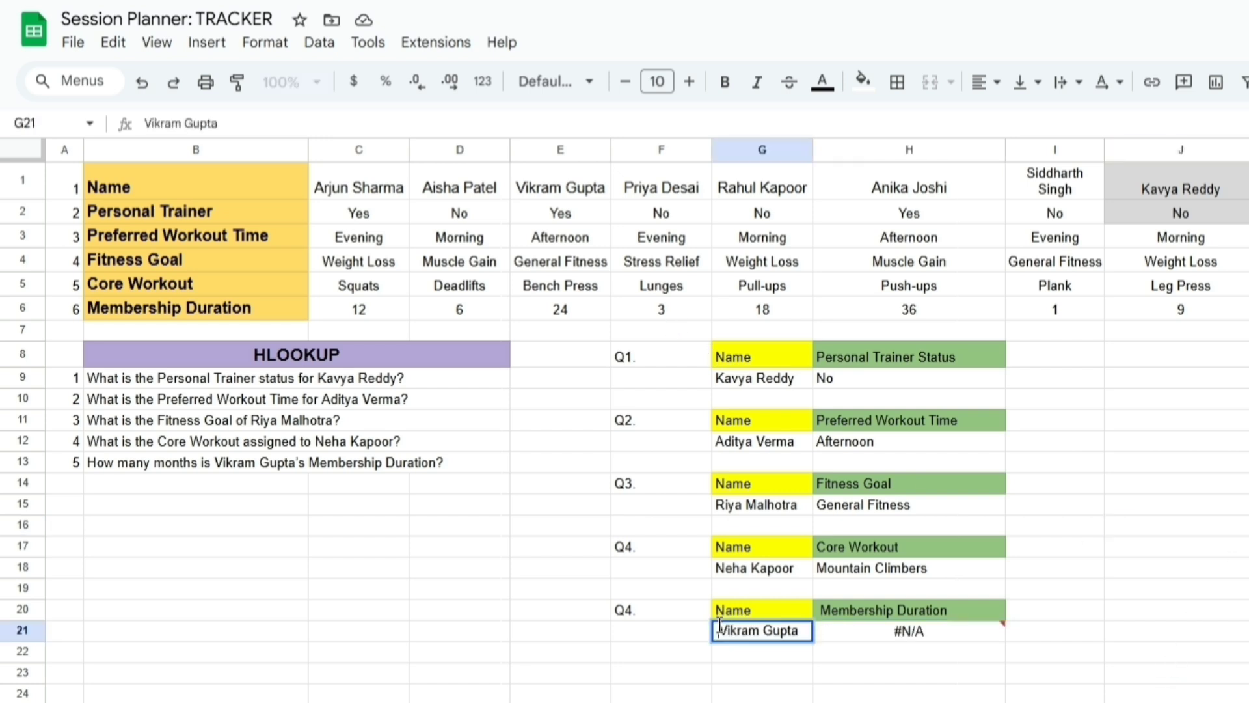
pyautogui.click(717, 681)
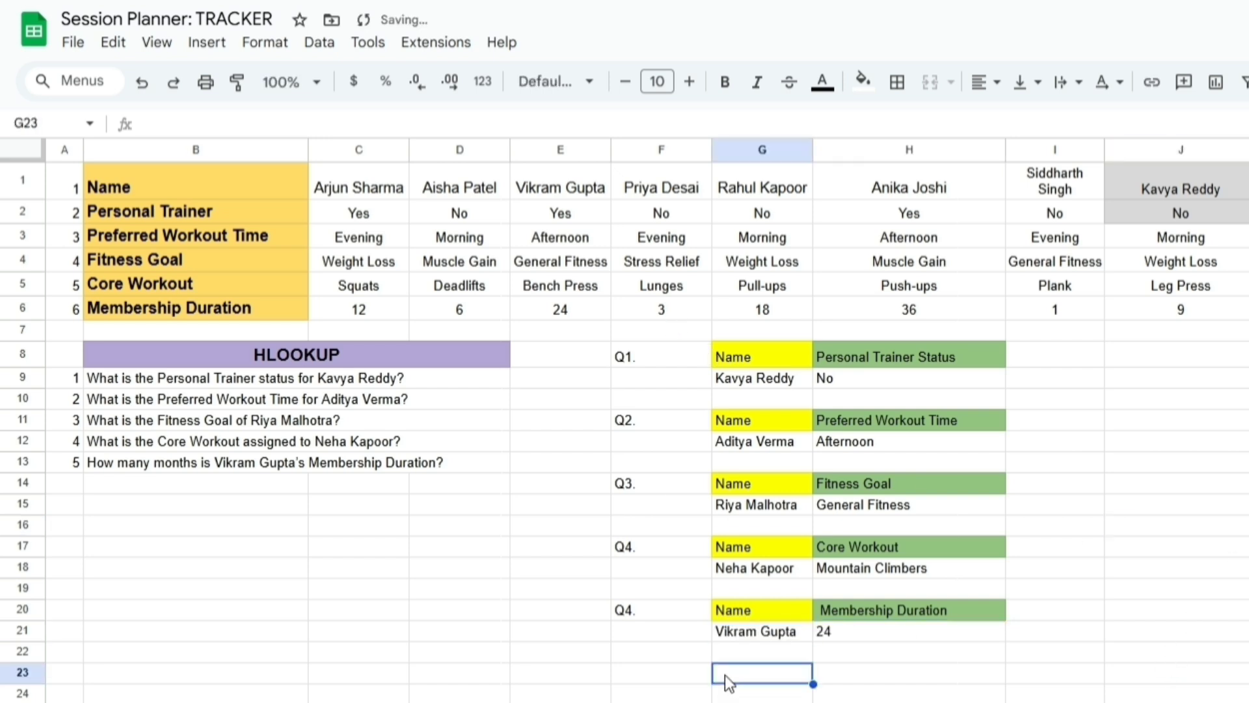
pyautogui.click(771, 637)
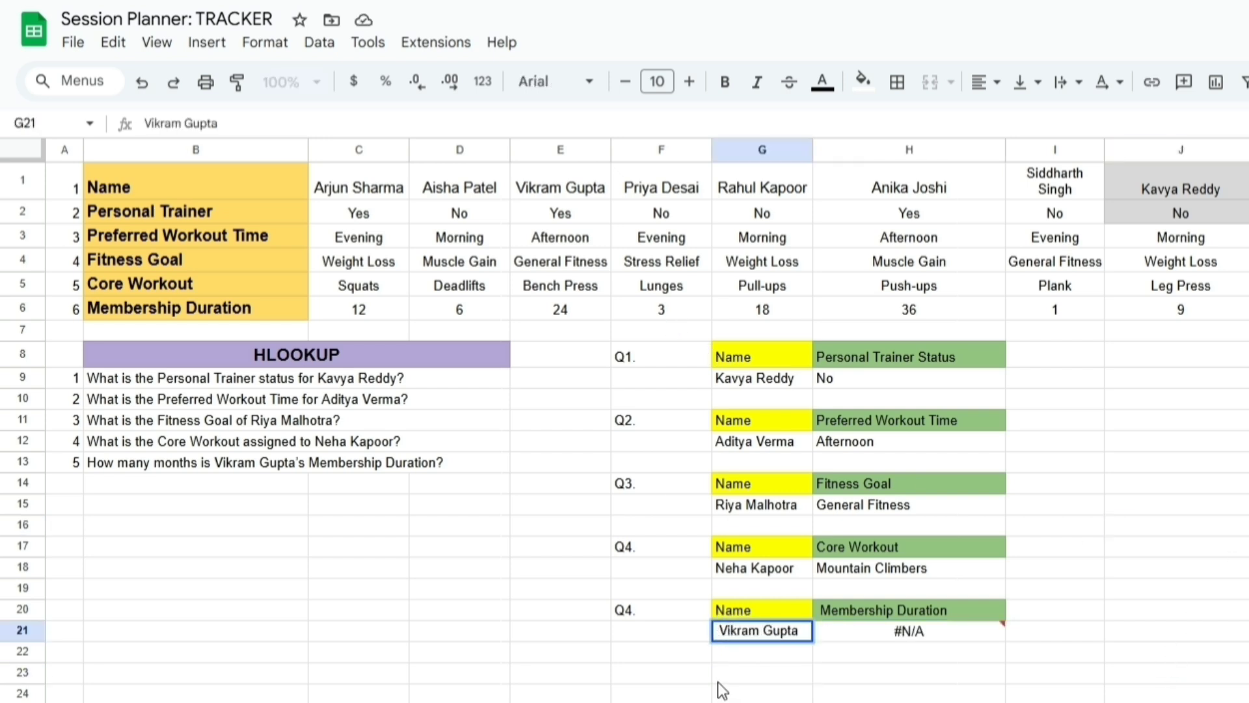
pyautogui.click(729, 678)
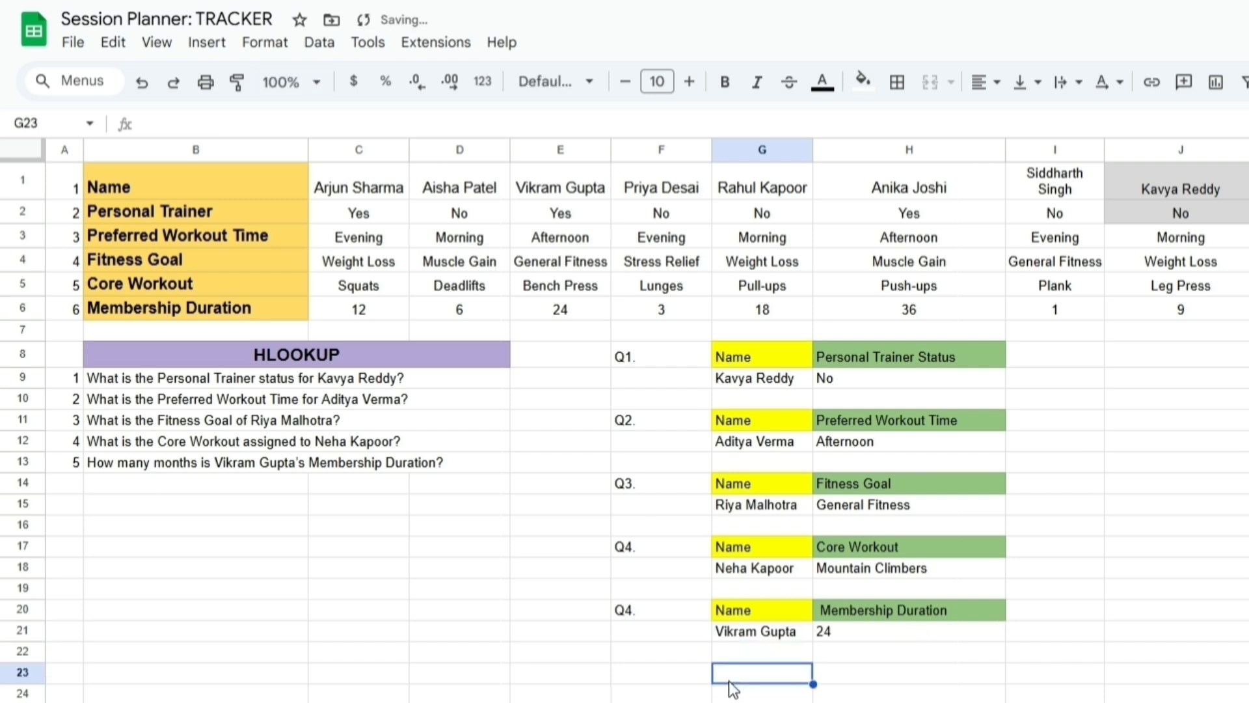
pyautogui.click(764, 637)
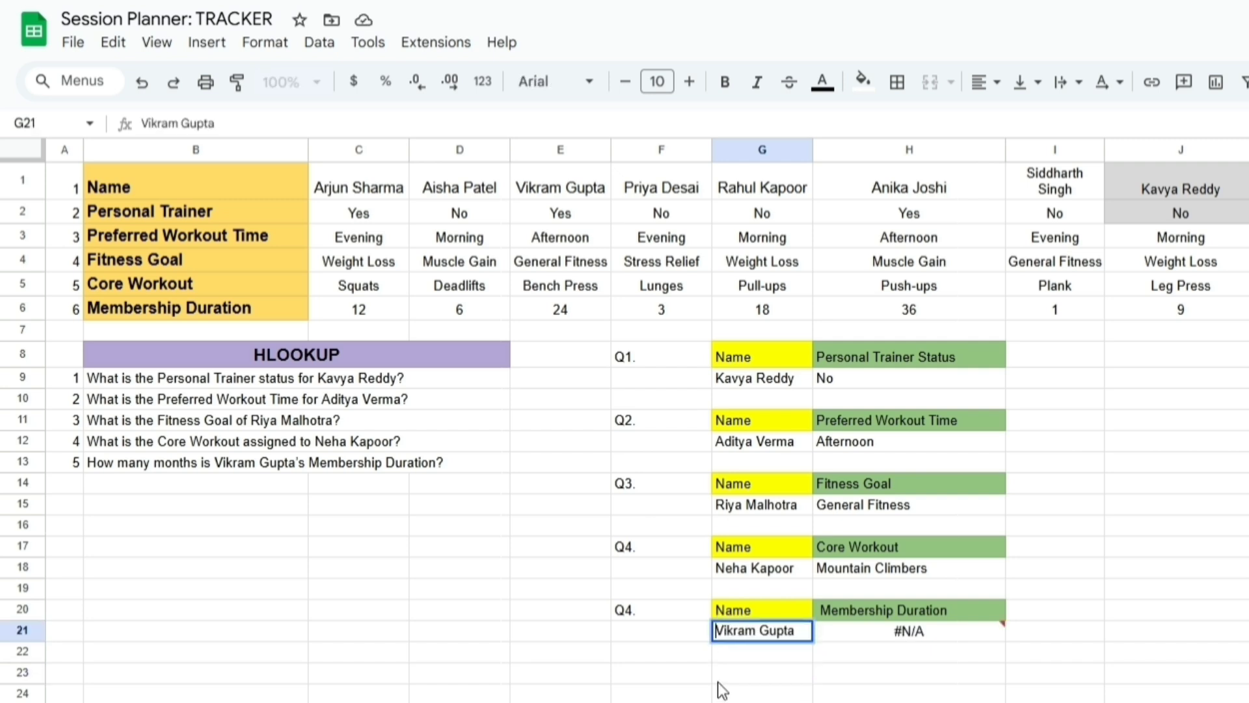
pyautogui.click(729, 673)
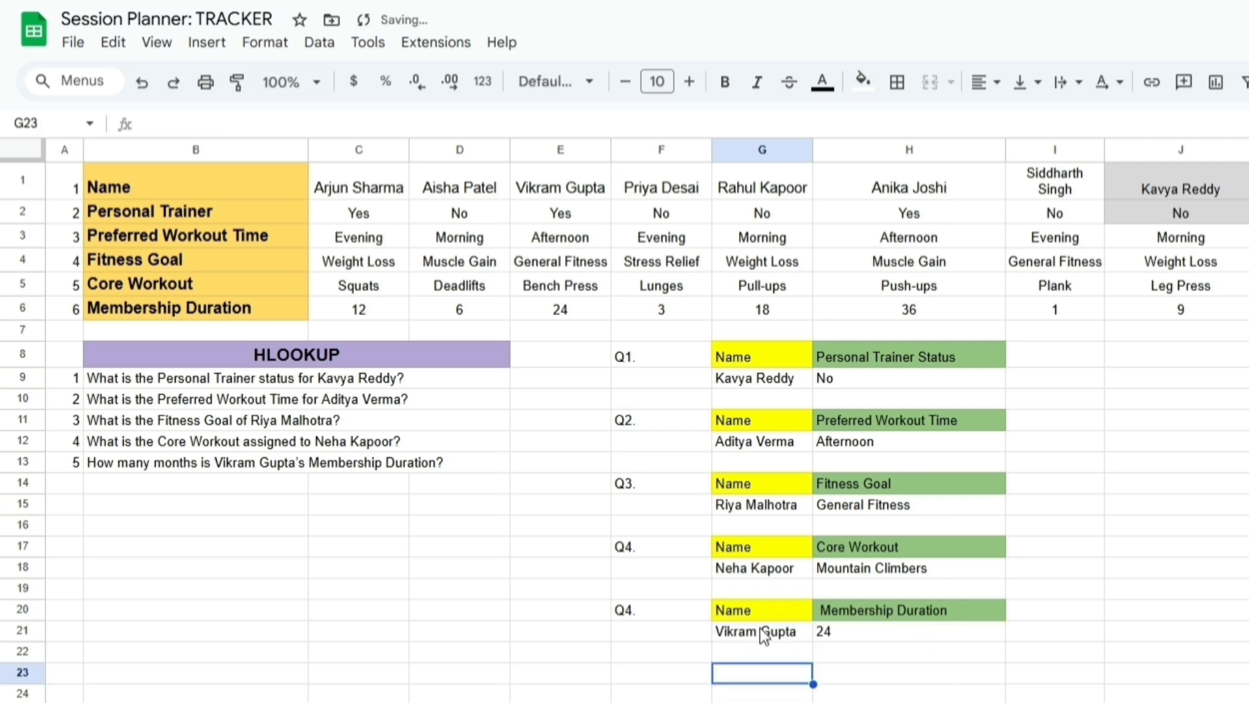